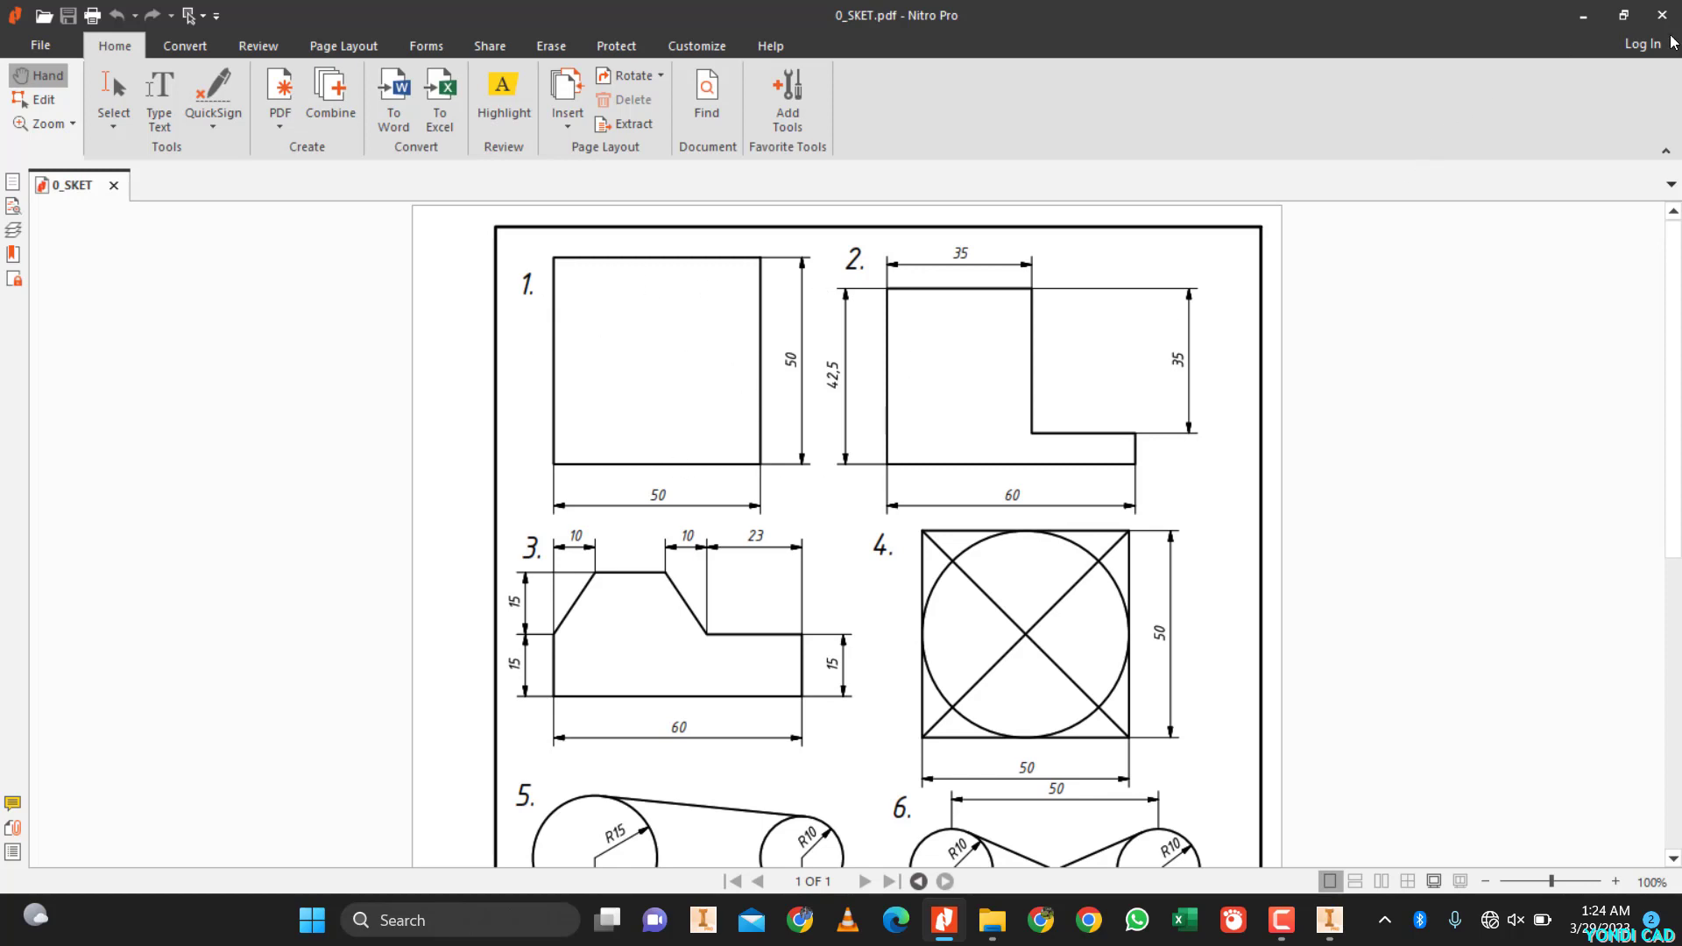
# - Switch to Inventor and sketch a closed four-line outline with slightly slanted sides from the origin, about 16 mm wide and 12 mm high
pyautogui.click(1586, 20)
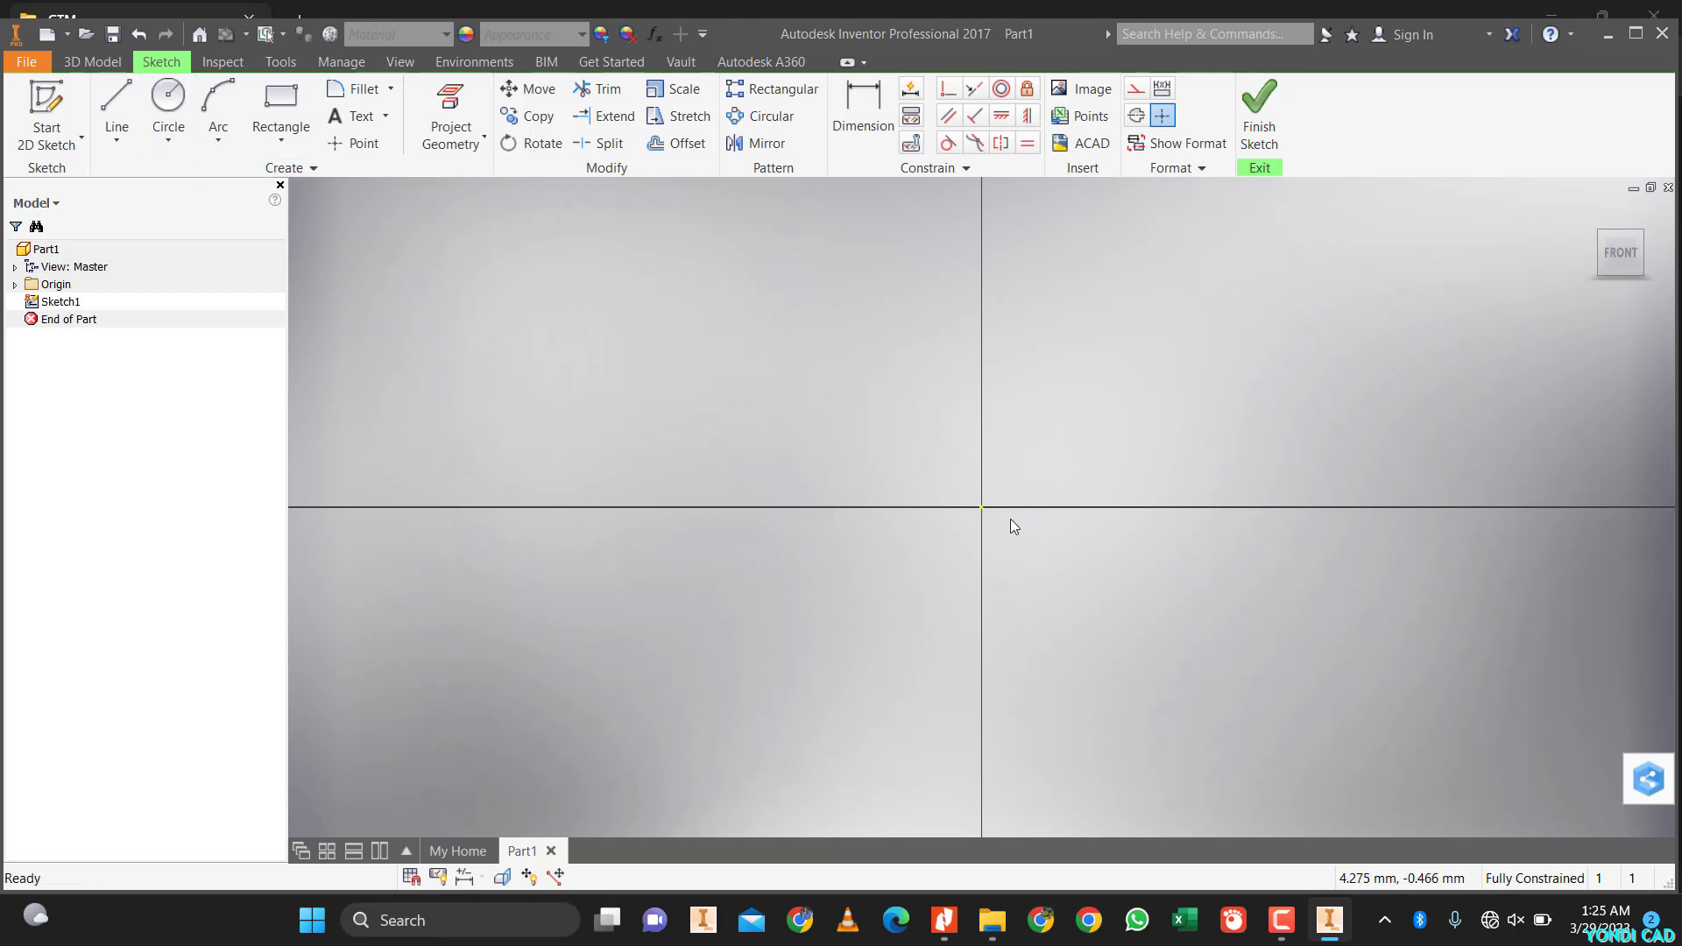
pyautogui.click(116, 109)
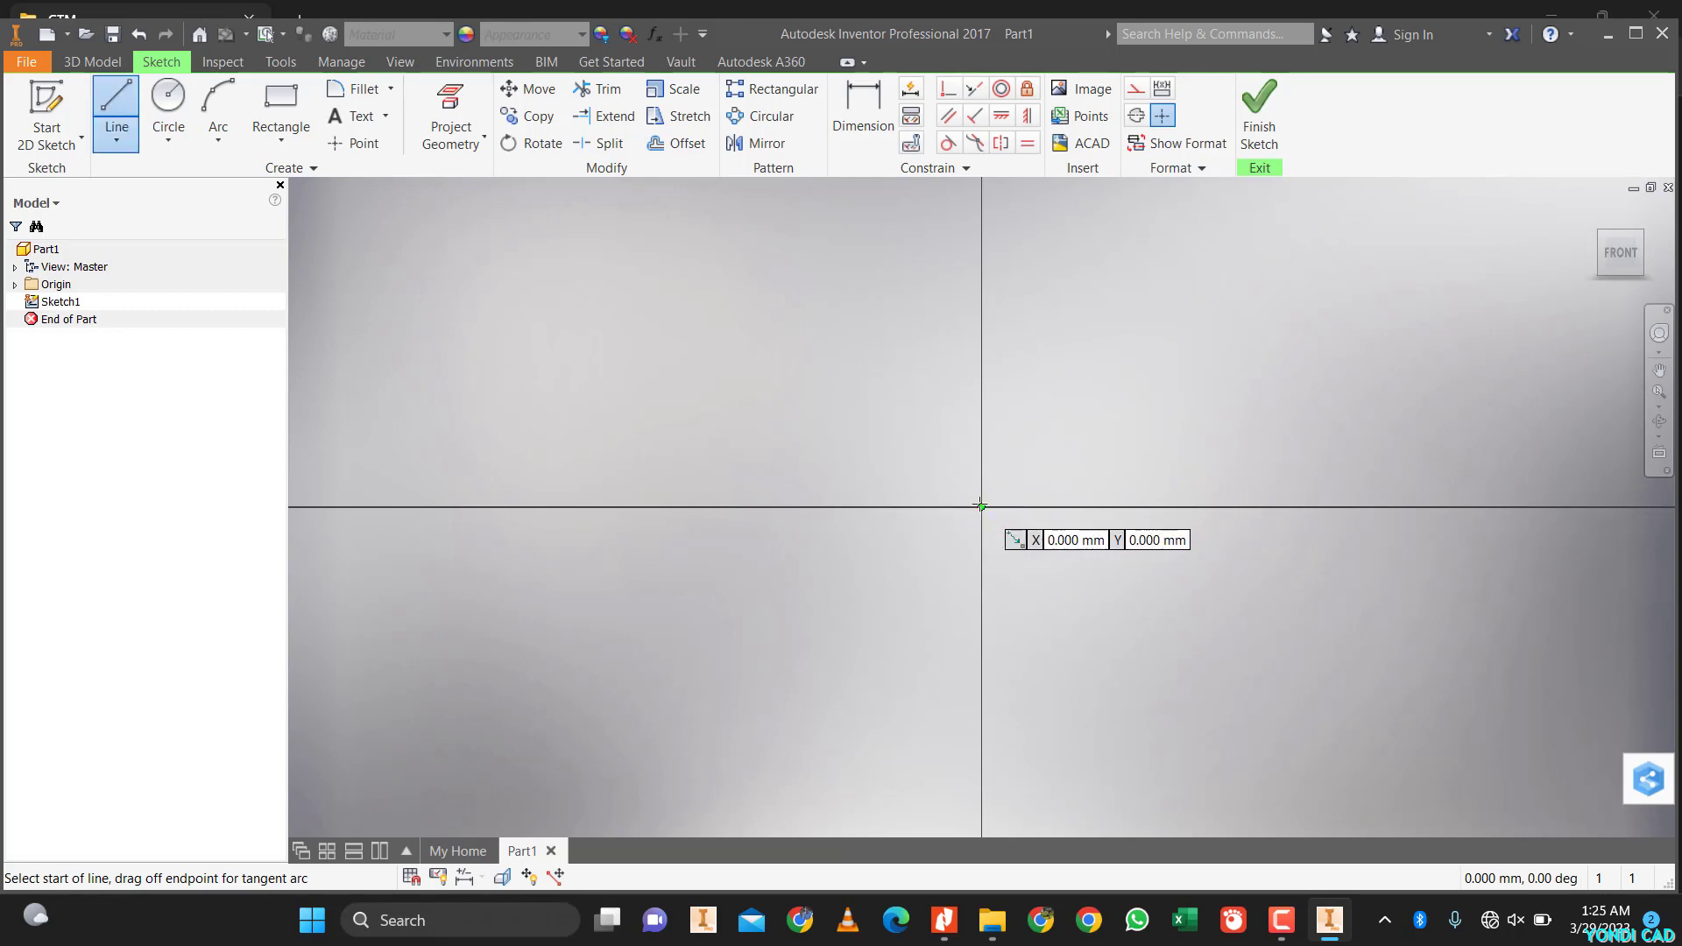
pyautogui.click(982, 506)
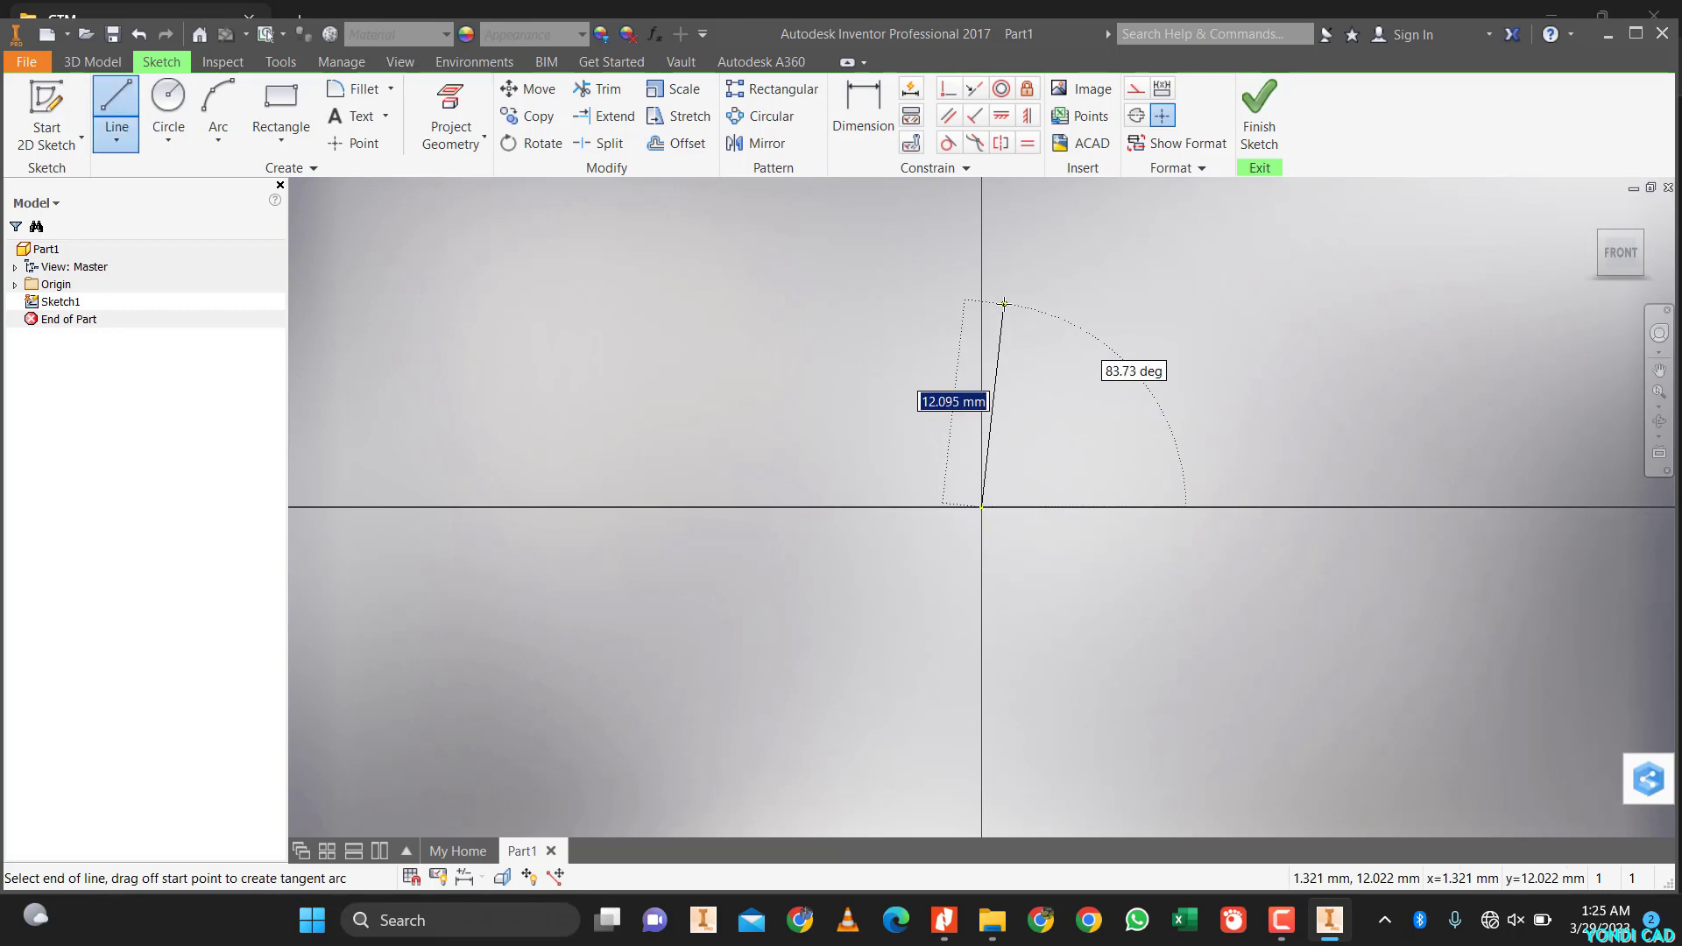
pyautogui.click(1005, 304)
pyautogui.click(1262, 315)
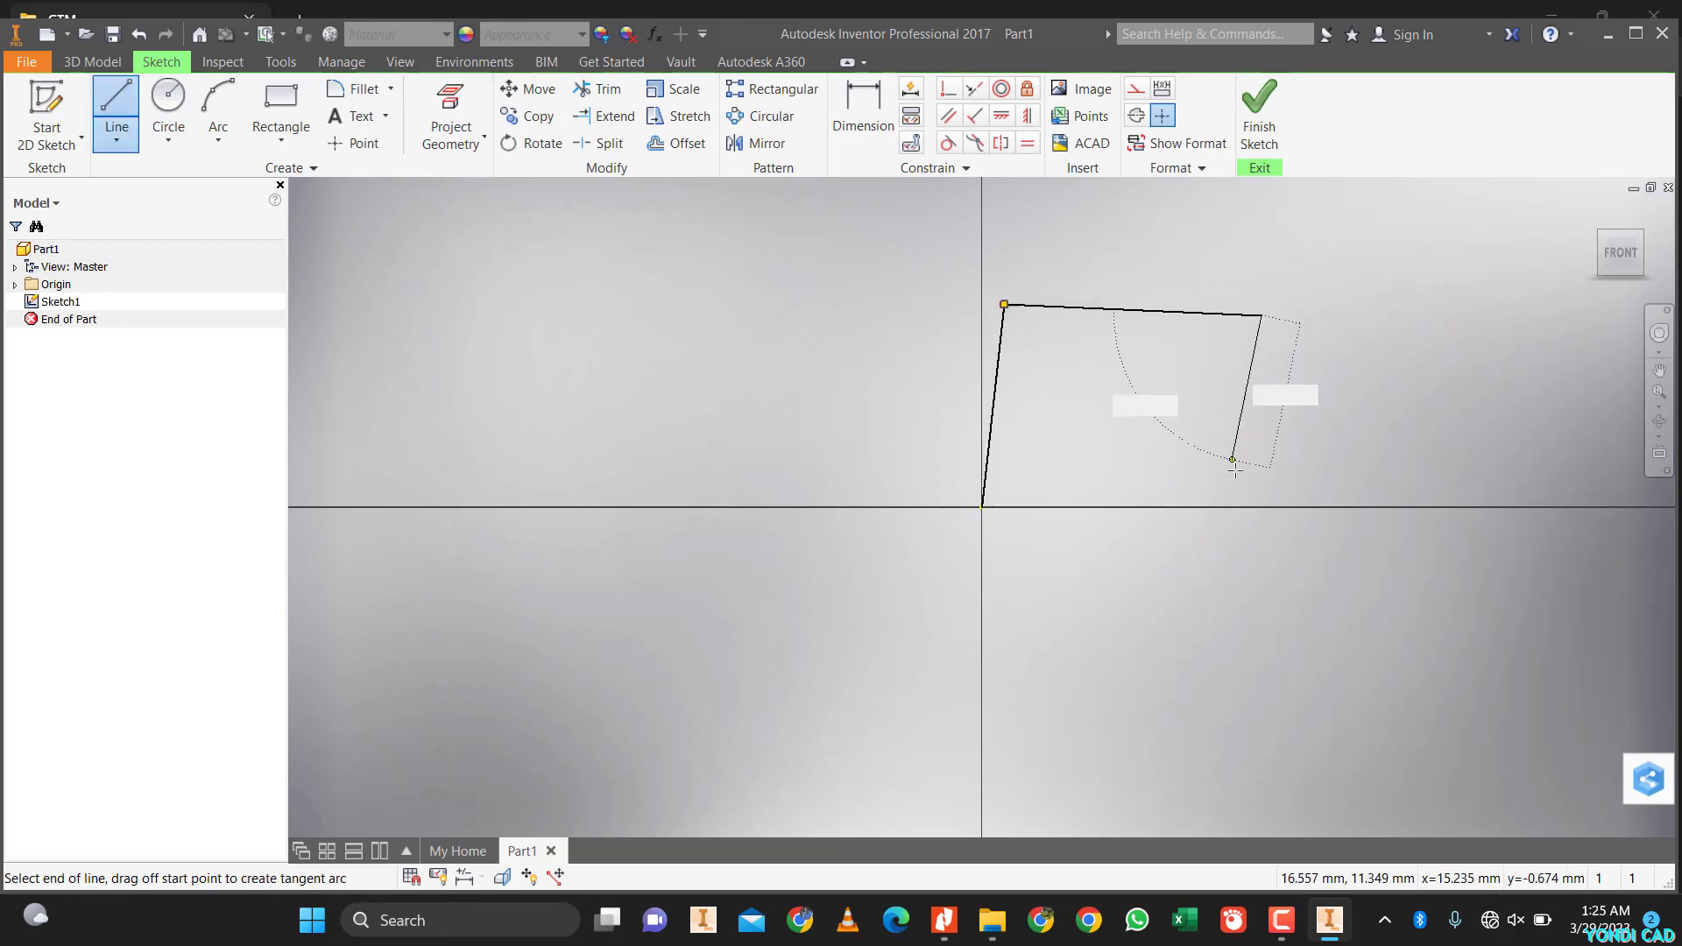
pyautogui.click(1243, 487)
pyautogui.click(982, 507)
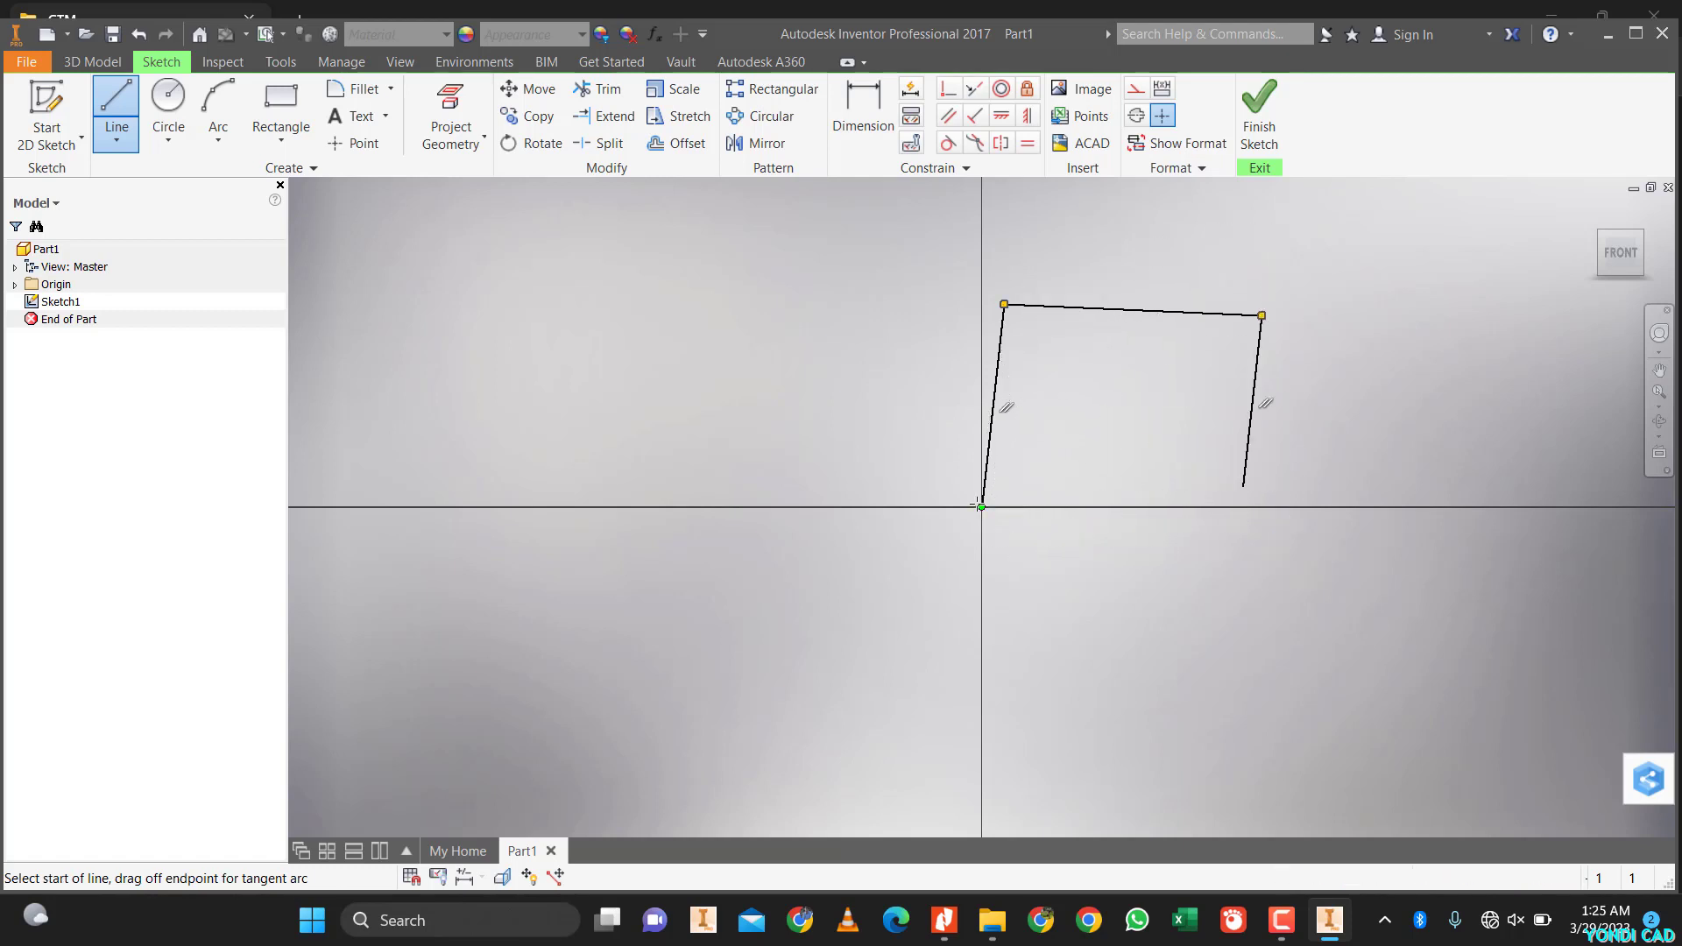
pyautogui.moveTo(1095, 603); pyautogui.dragTo(821, 689, button='middle')
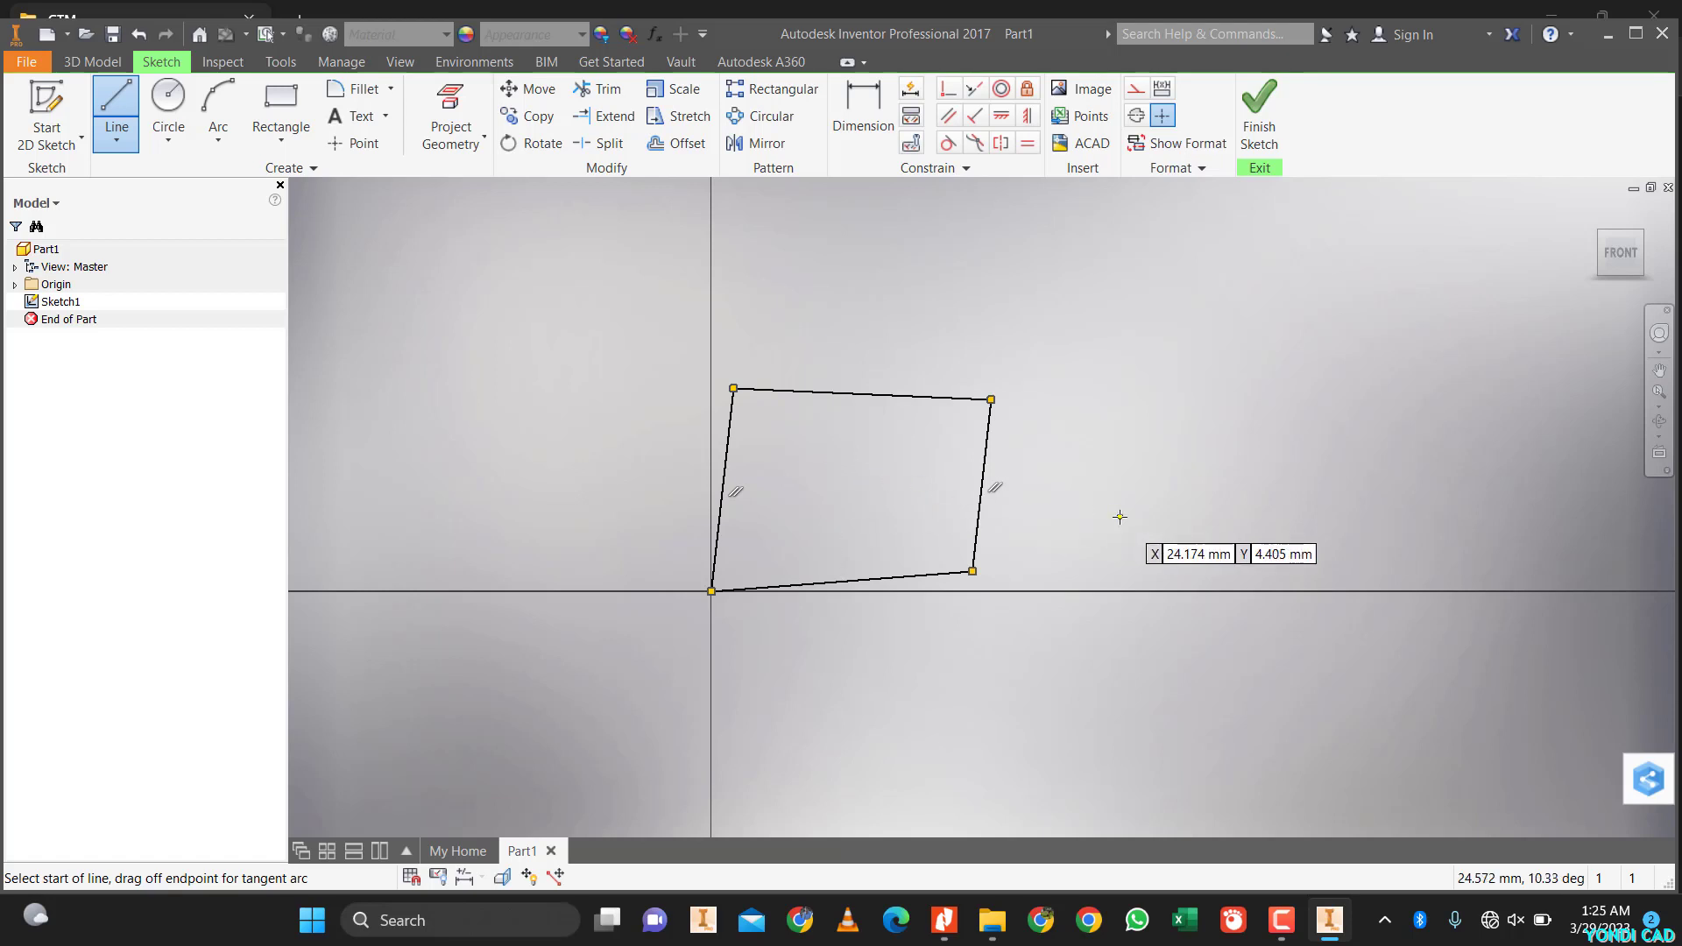
pyautogui.press('Escape')
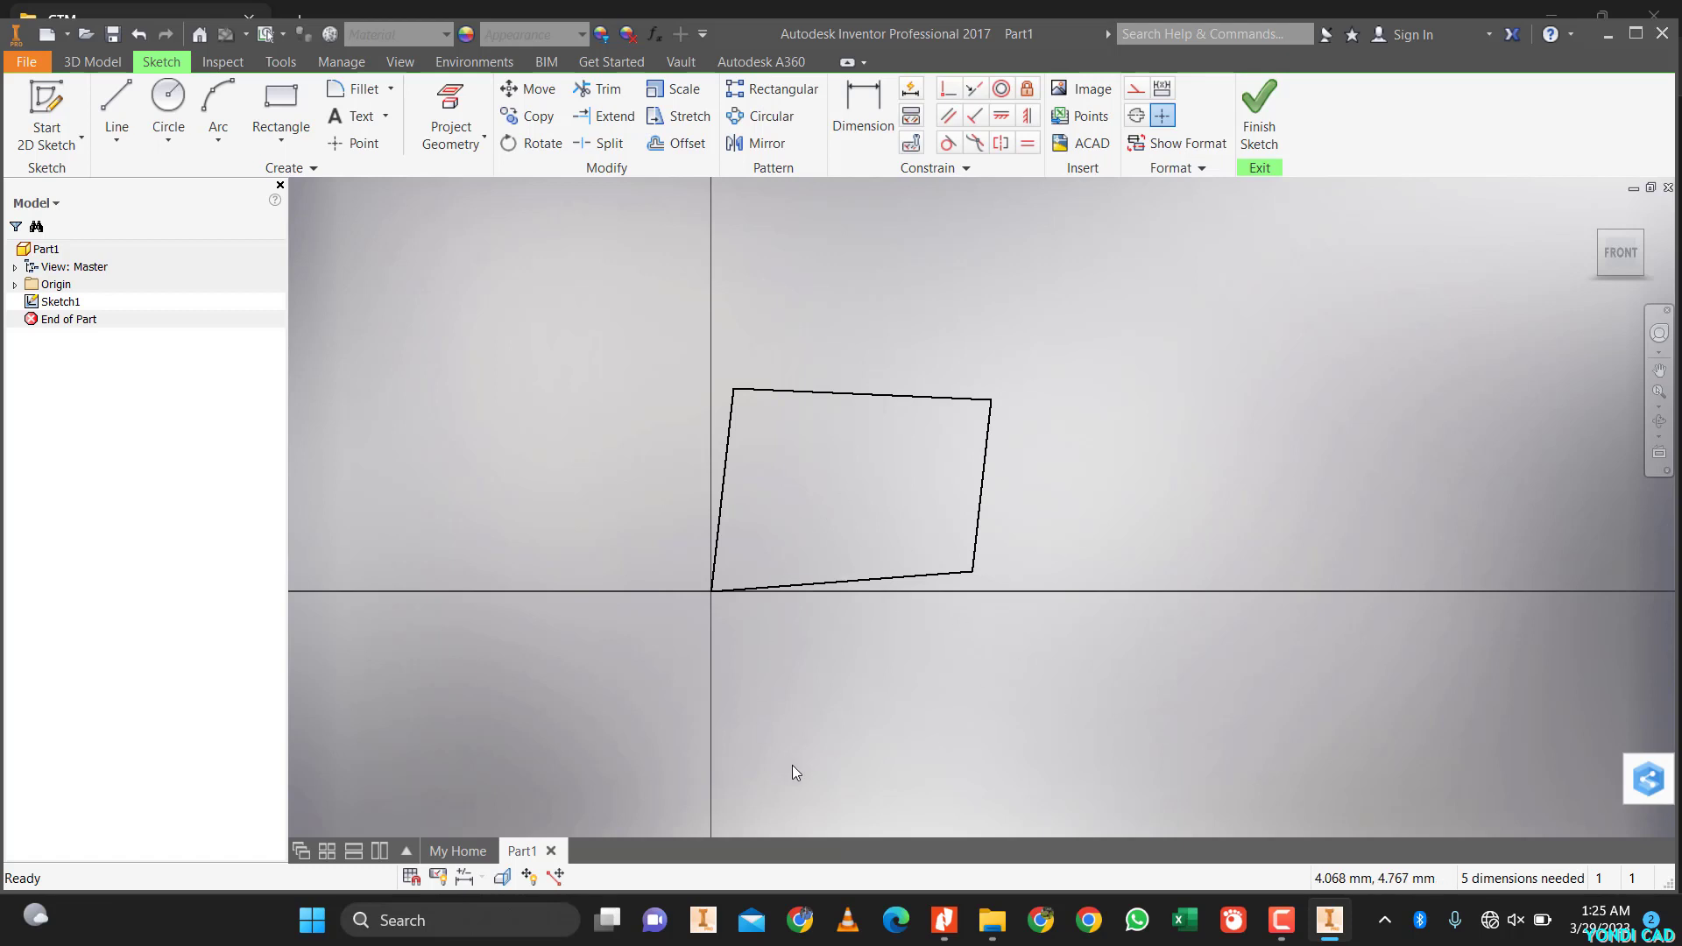
# - Switch to 0_SKET.pdf in Nitro Pro to compare figure 1 with the sketched outline, and return to Inventor
pyautogui.click(946, 920)
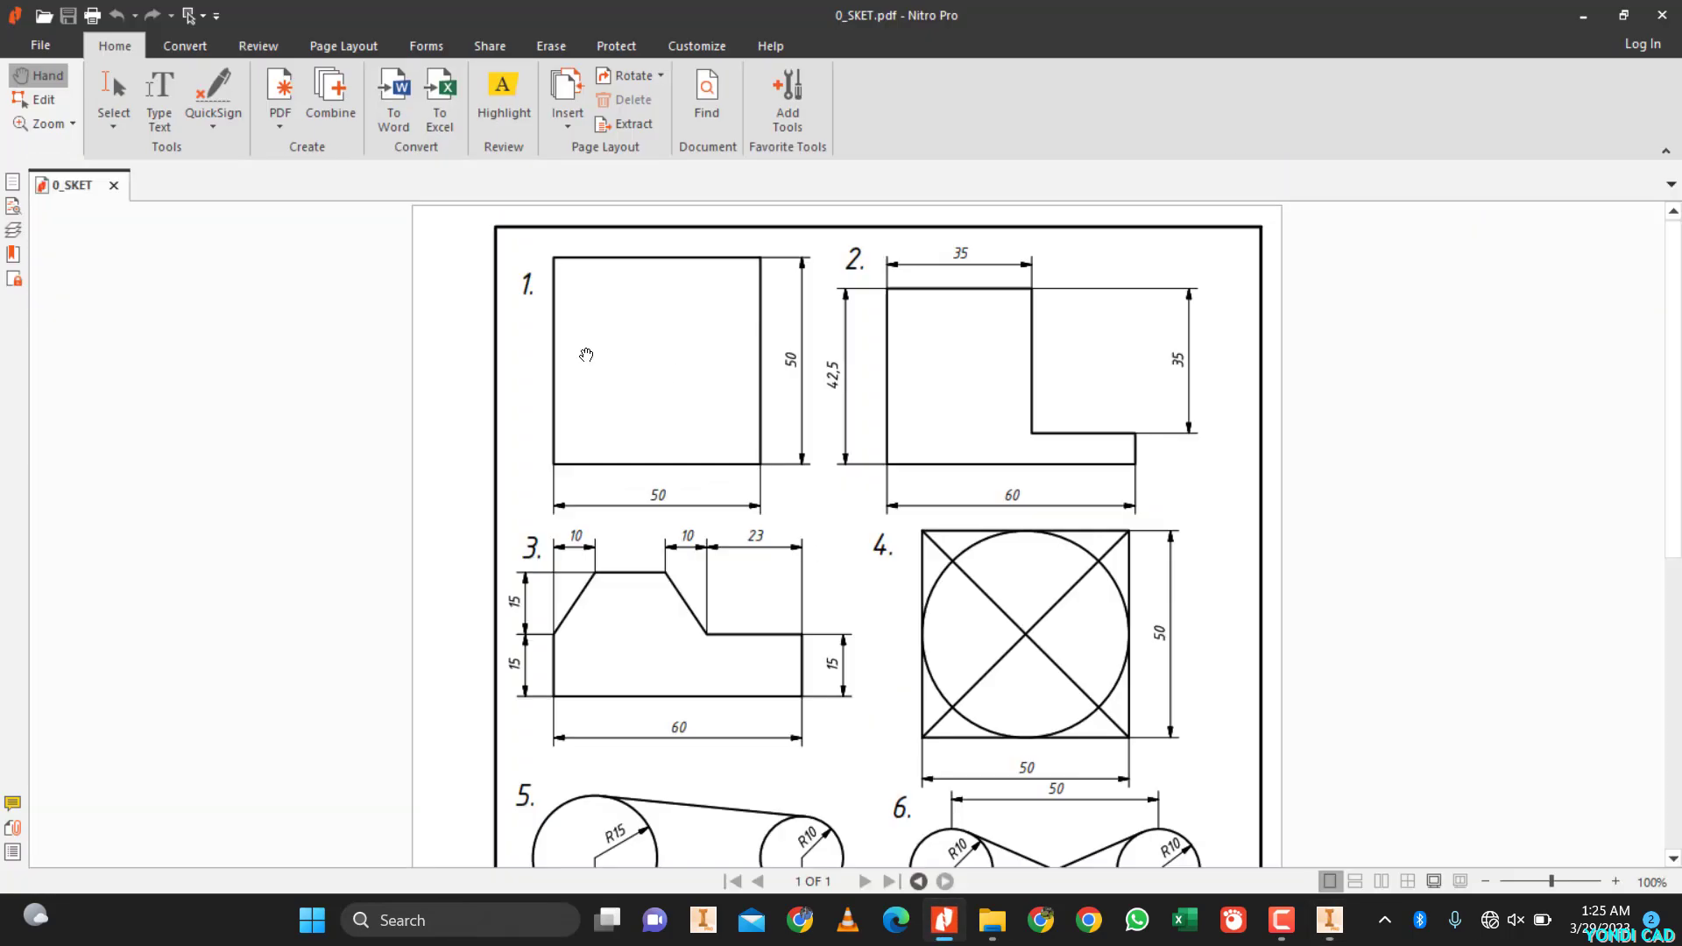
pyautogui.click(1337, 925)
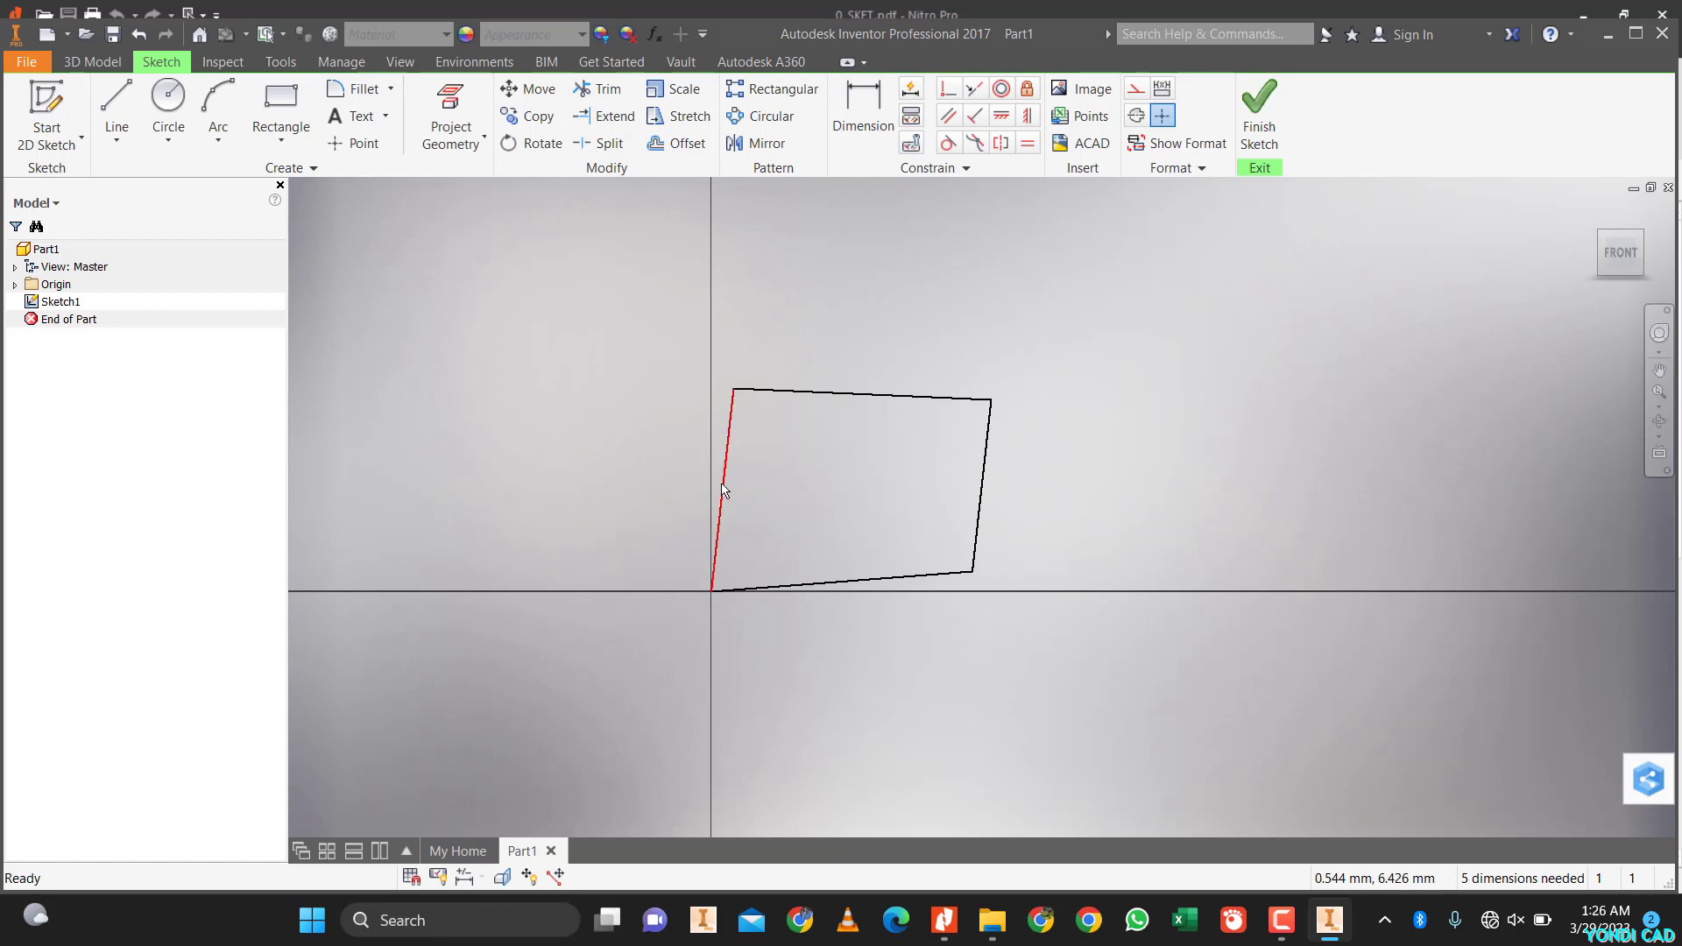
pyautogui.click(940, 929)
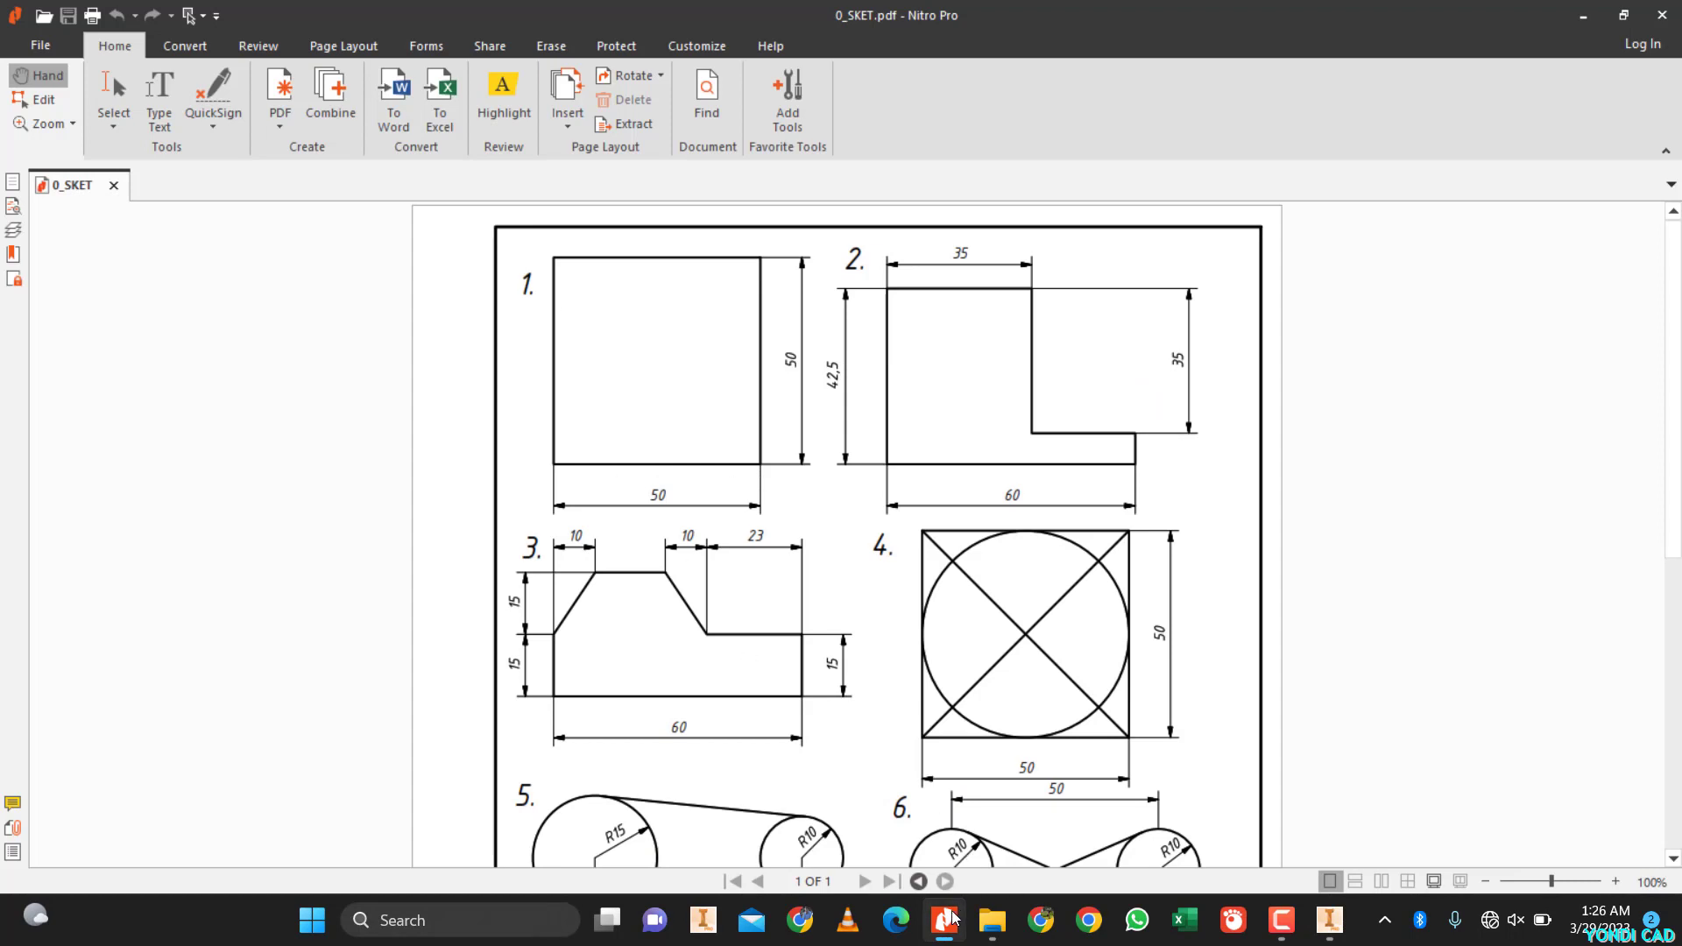
pyautogui.click(953, 917)
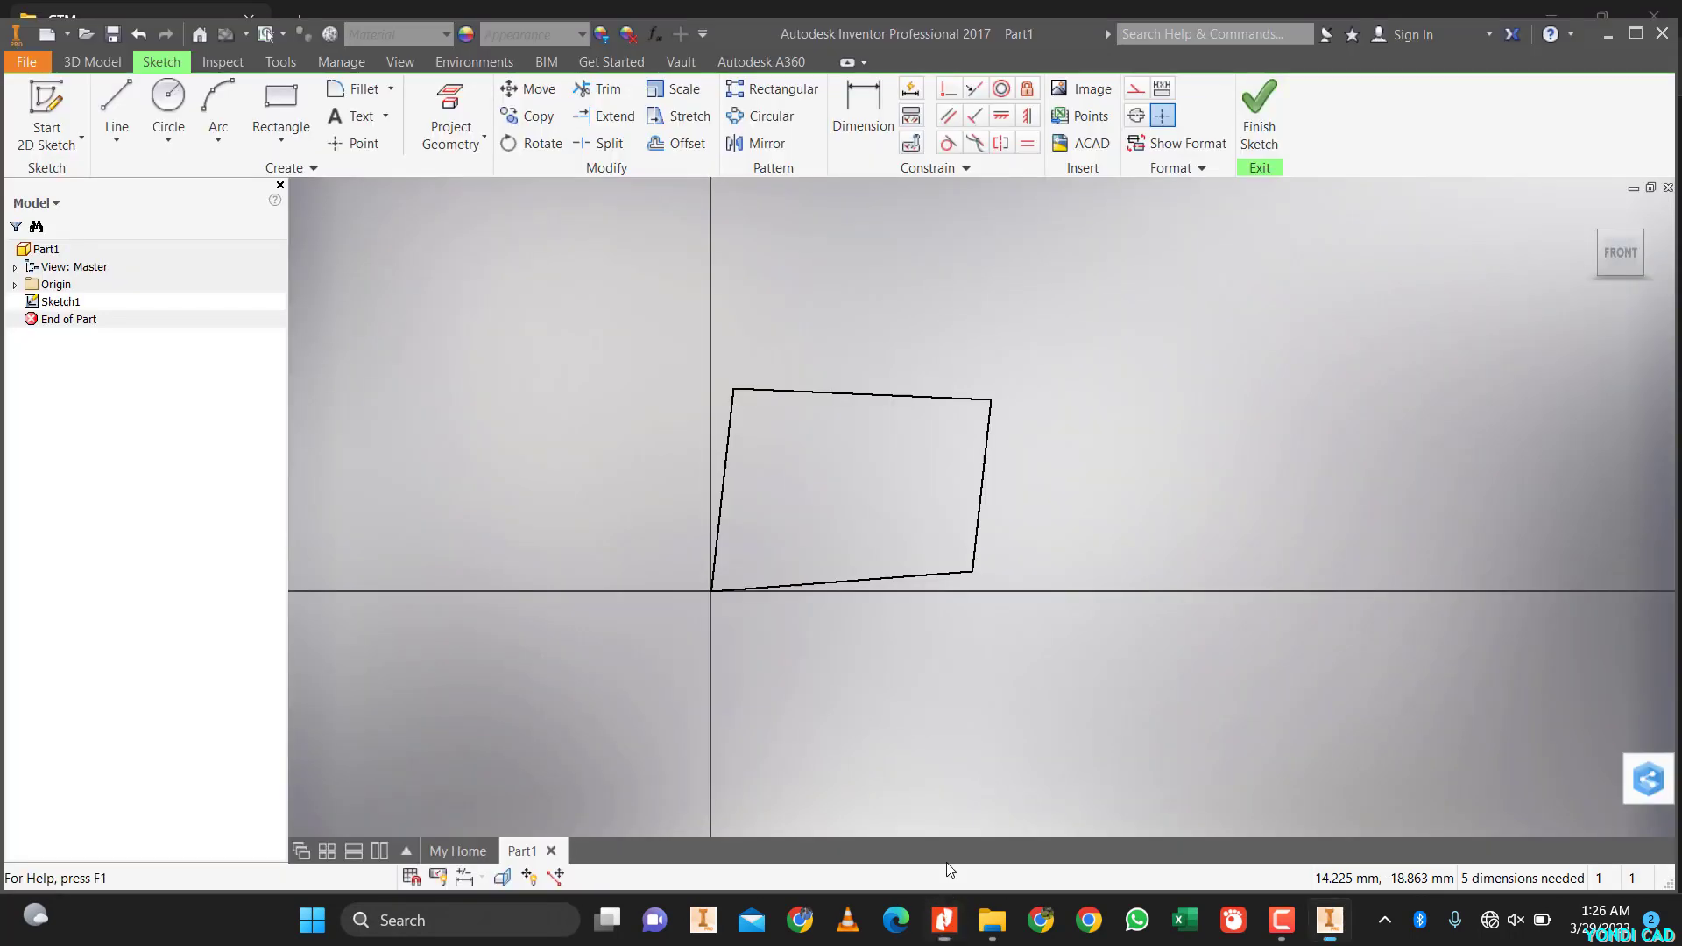
# - Constrain the outline's left side to vertical, and undo the same constraint tried on the top line
pyautogui.click(1028, 122)
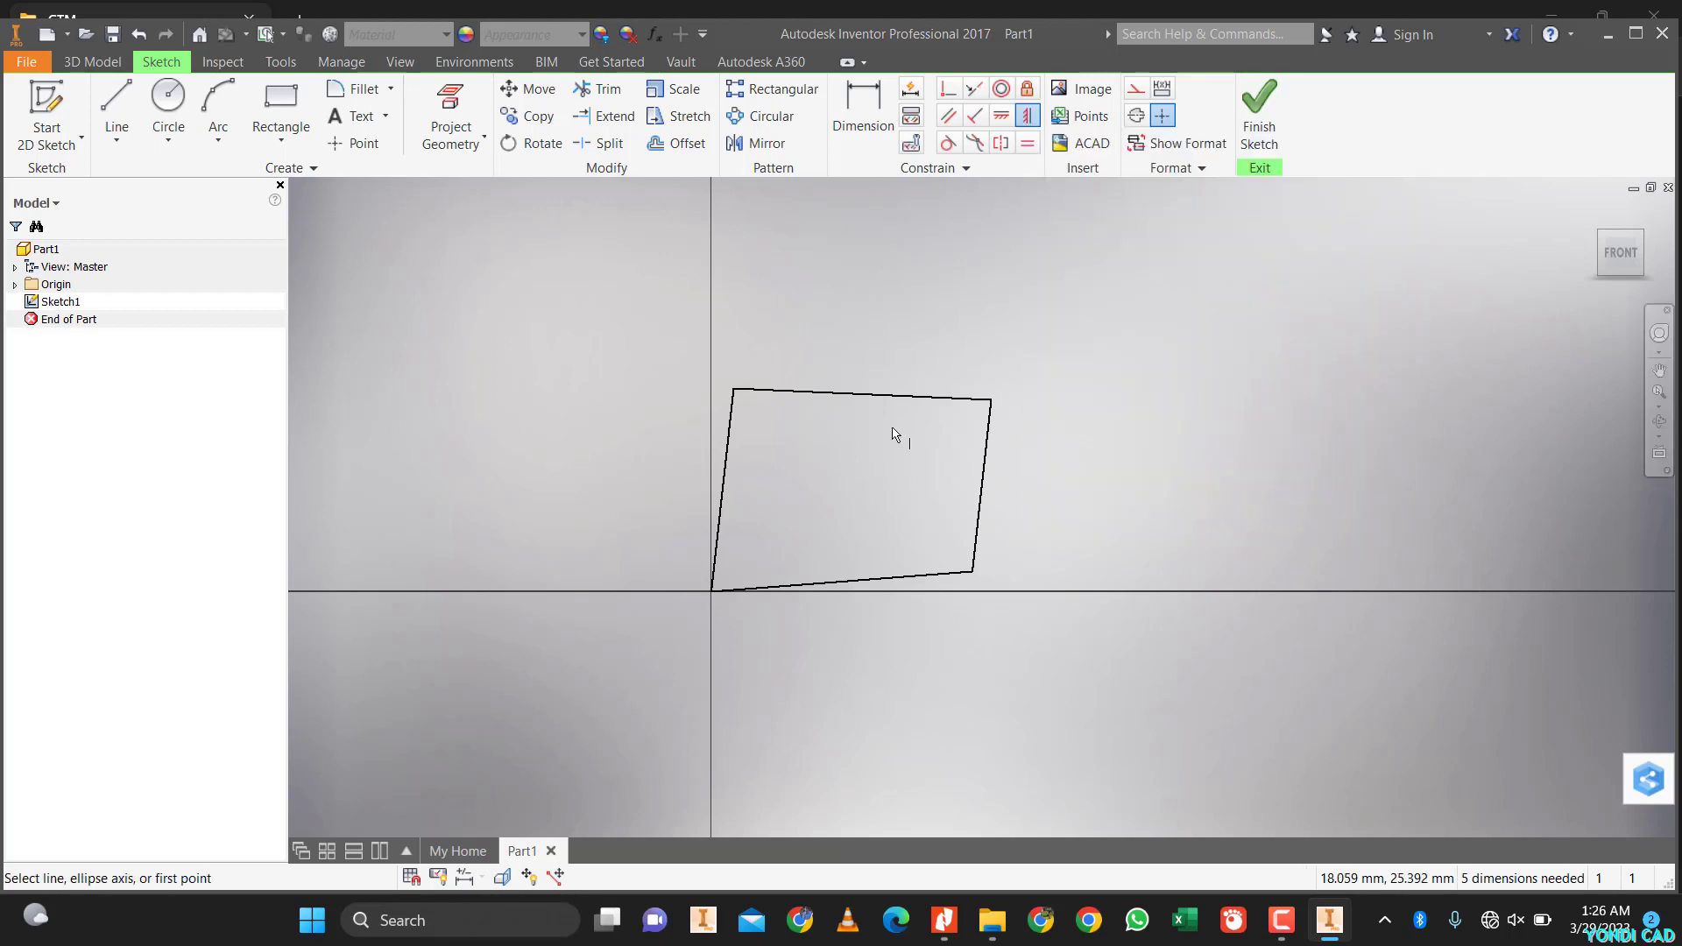
pyautogui.click(720, 554)
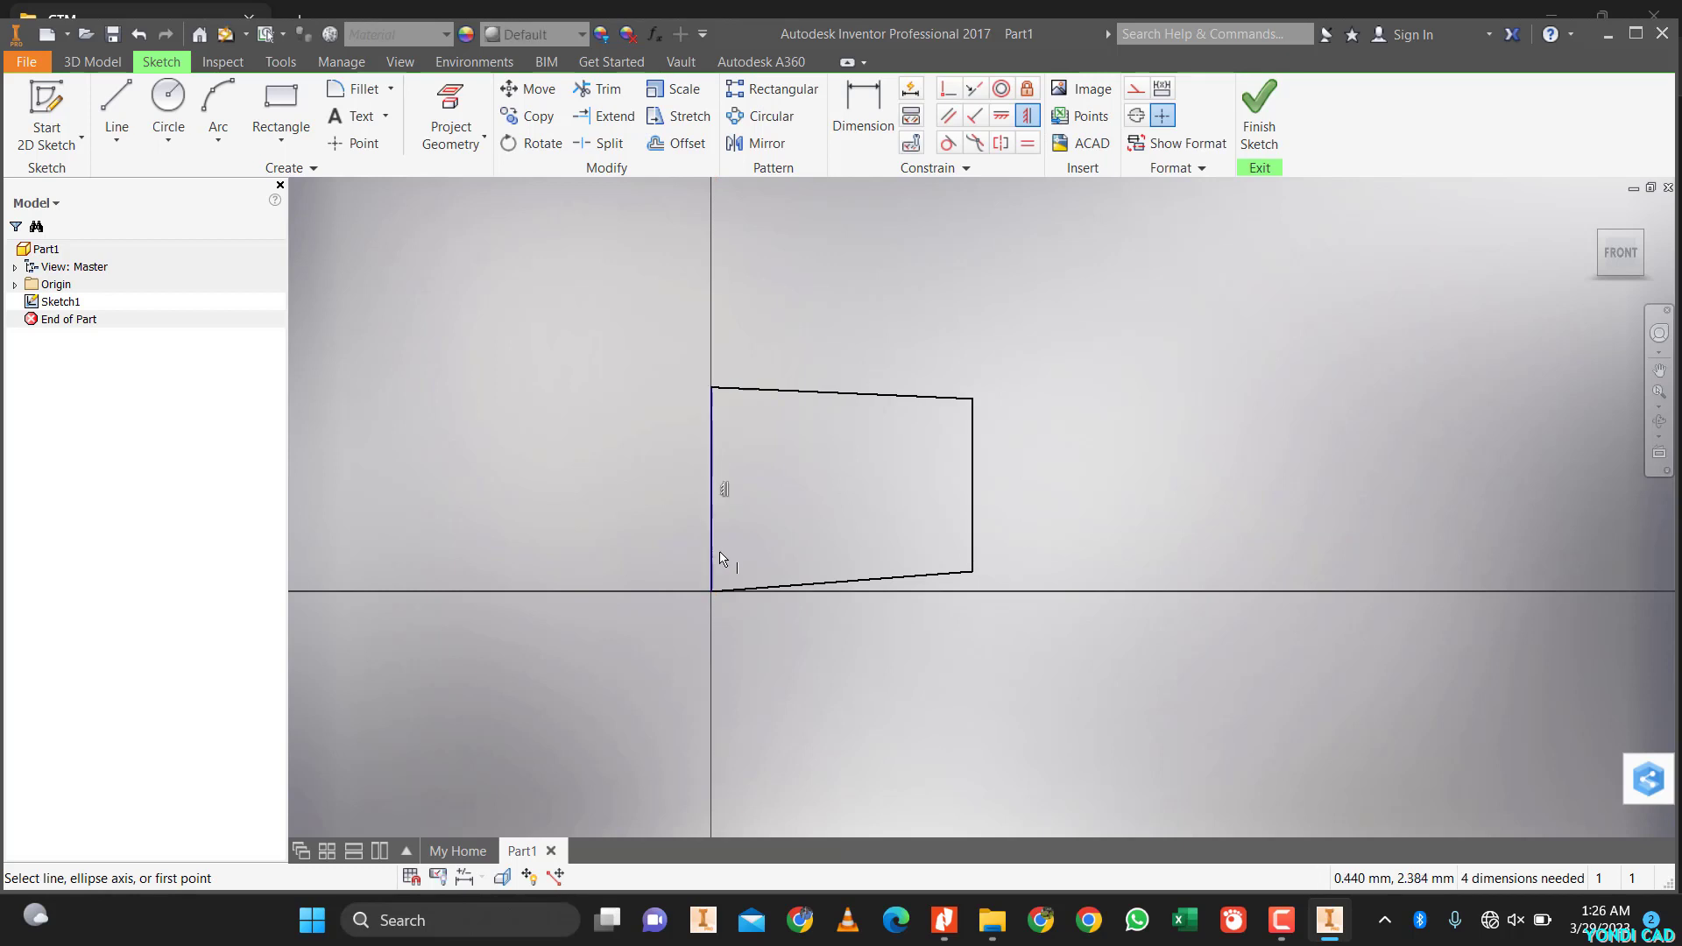
pyautogui.click(807, 396)
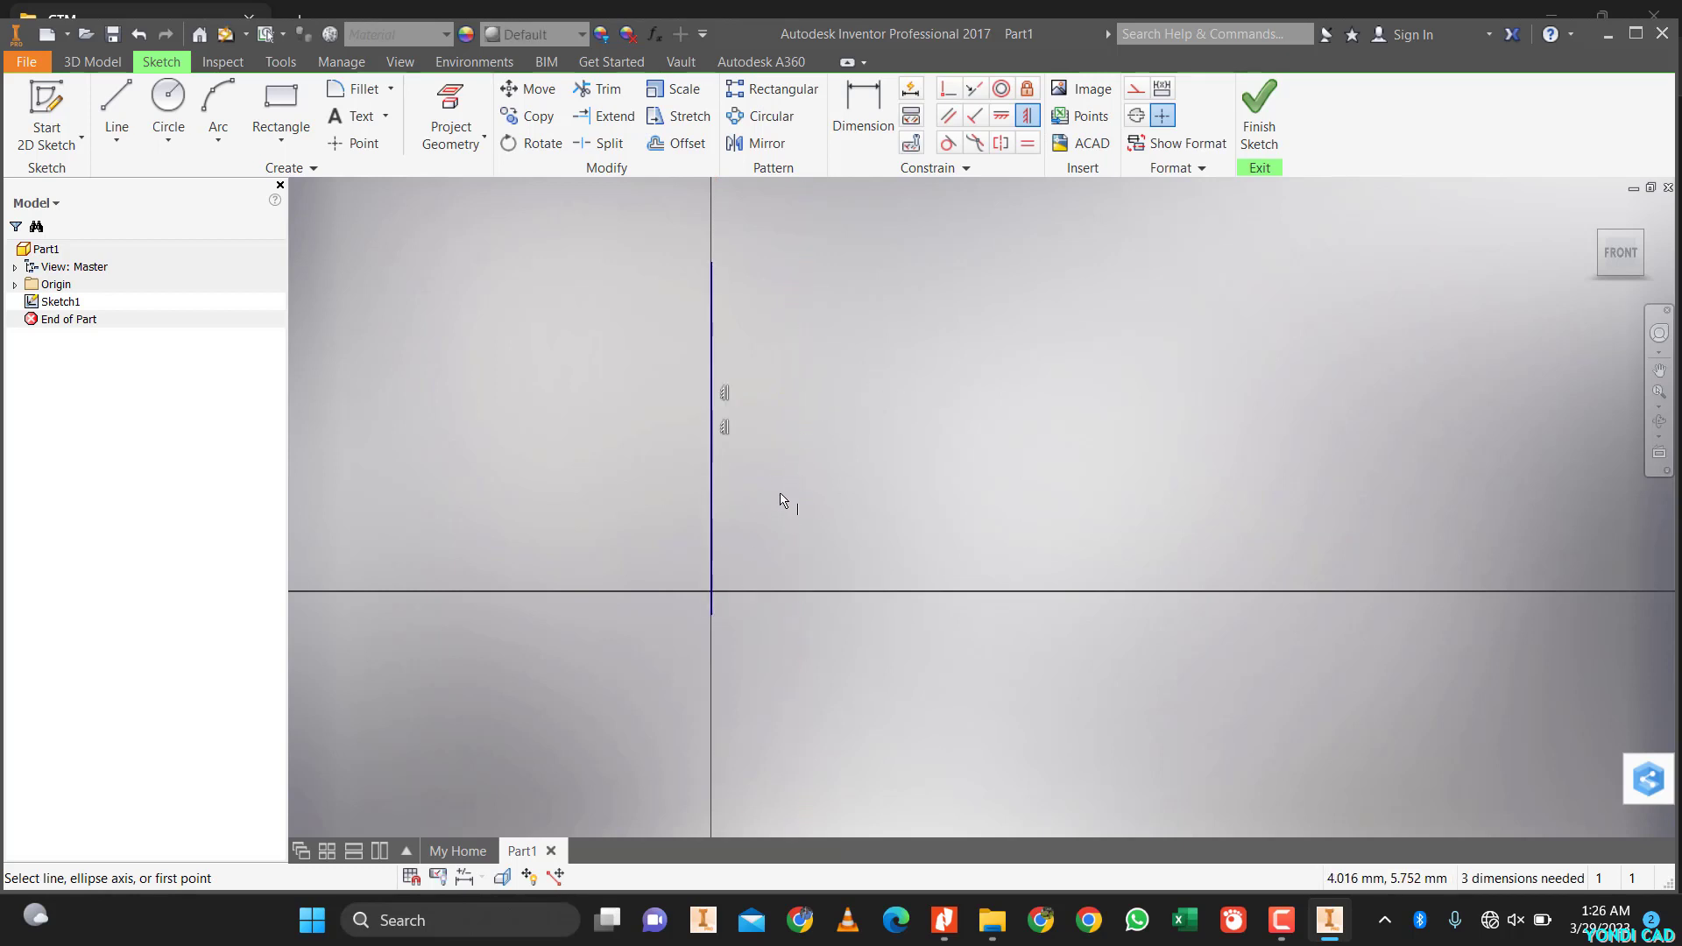
pyautogui.hotkey('ctrl', 'z')
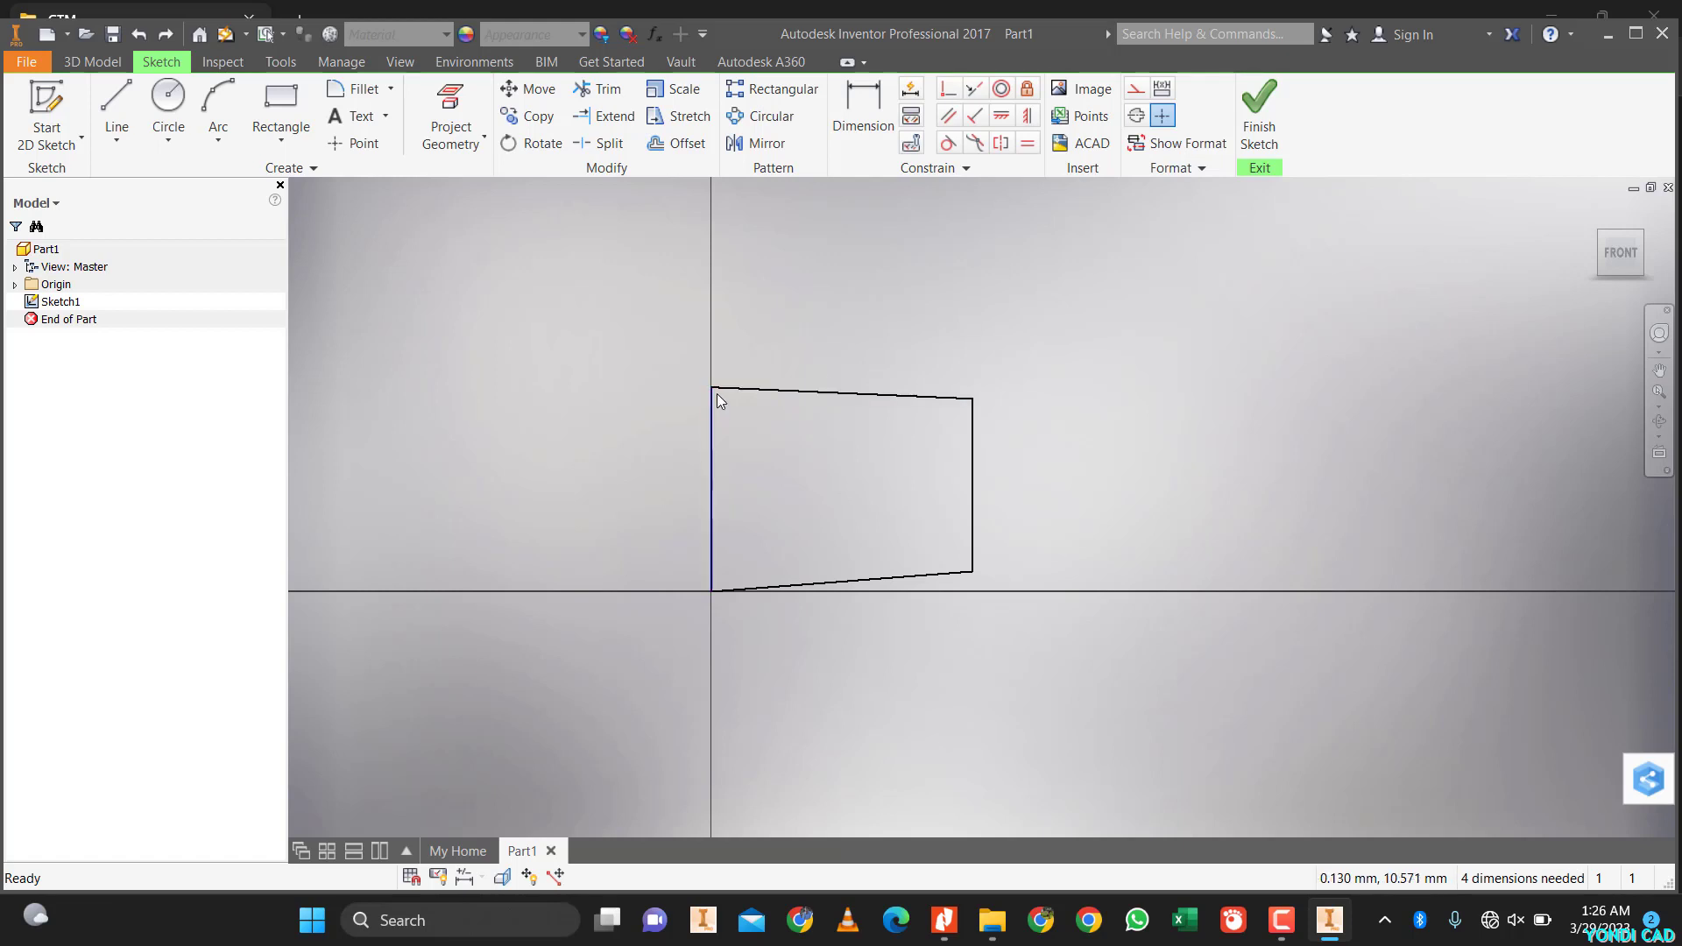
# - Apply horizontal constraints to the outline's top and bottom lines
pyautogui.click(1003, 130)
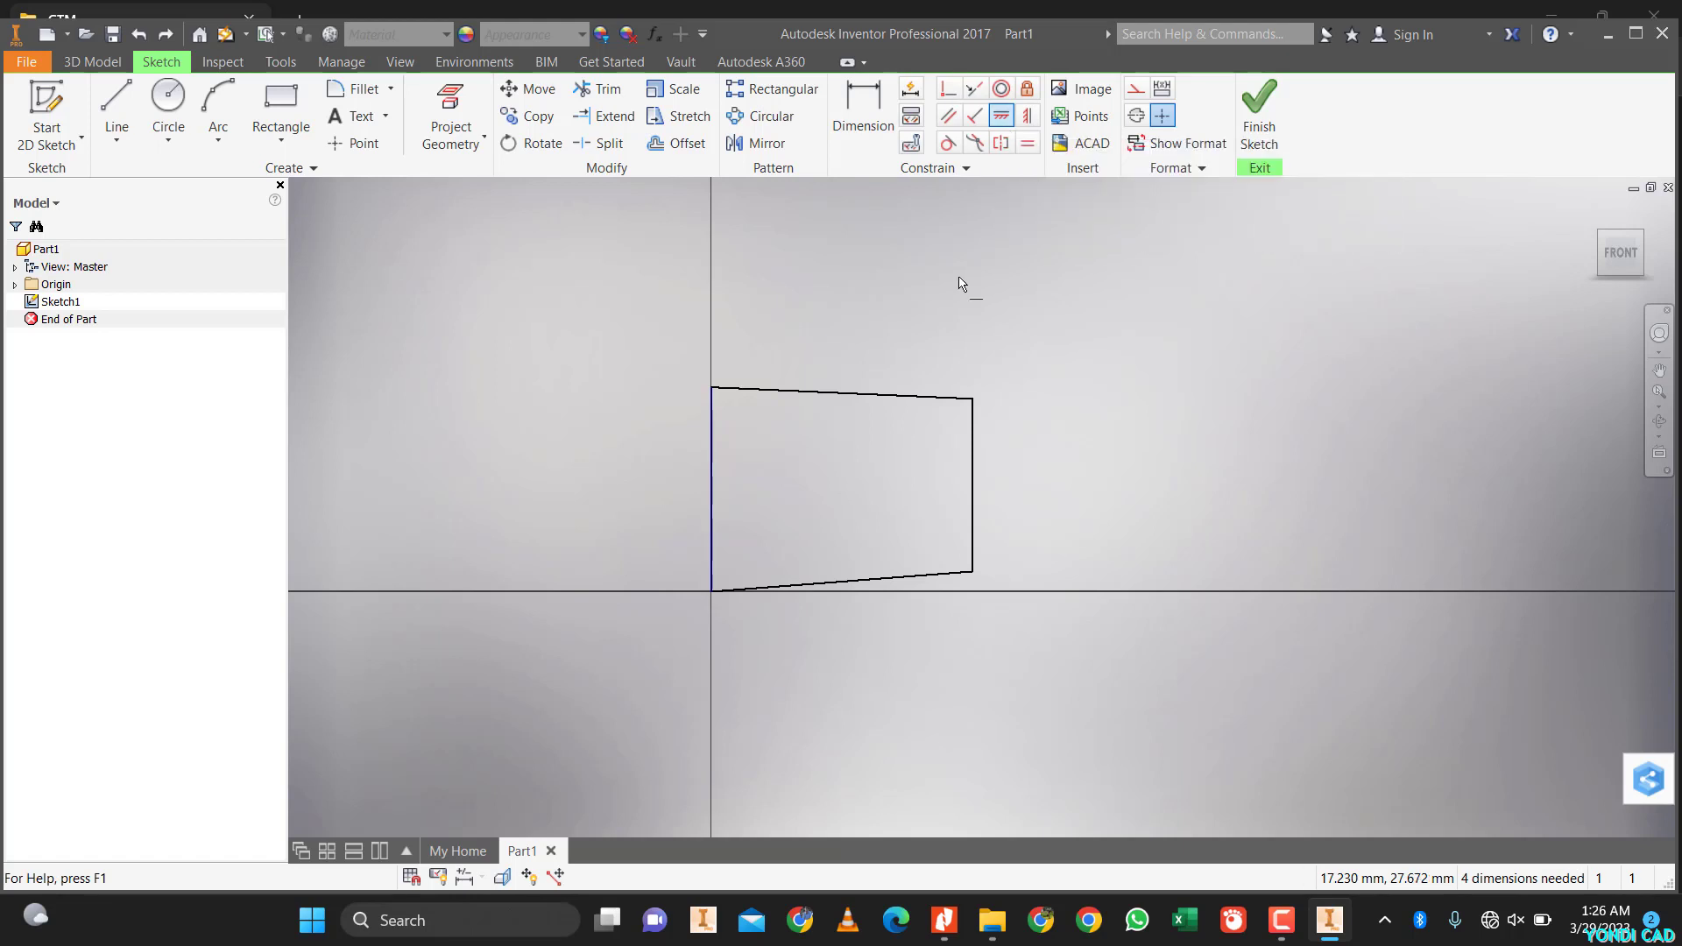
pyautogui.click(916, 405)
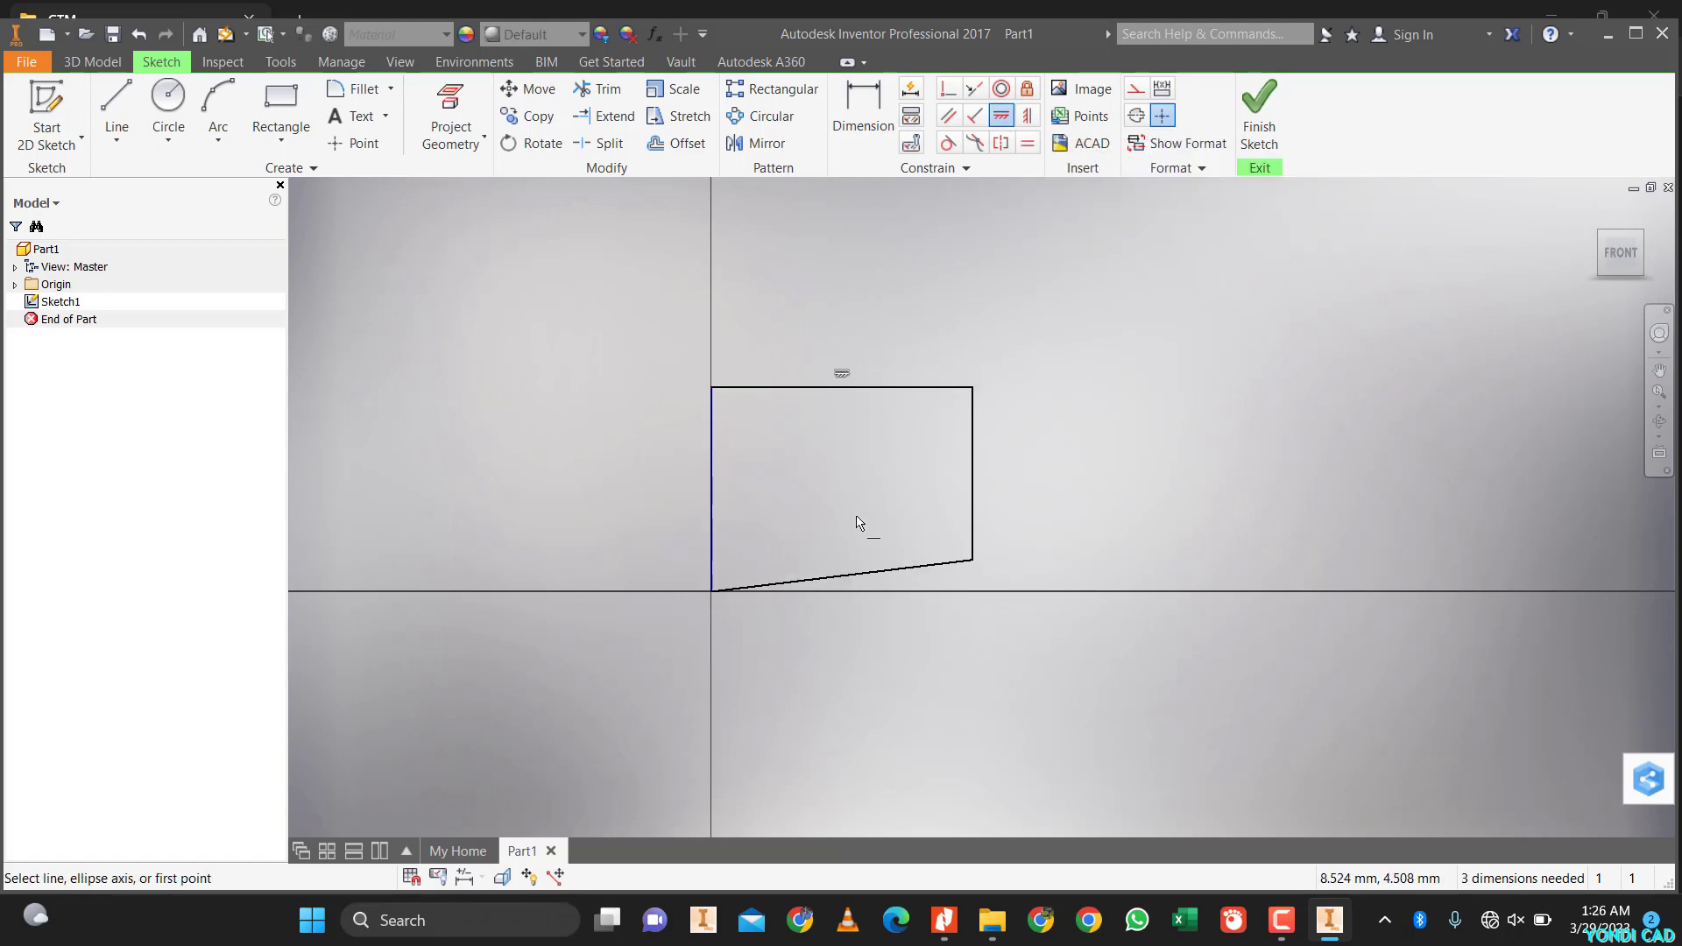
pyautogui.click(889, 571)
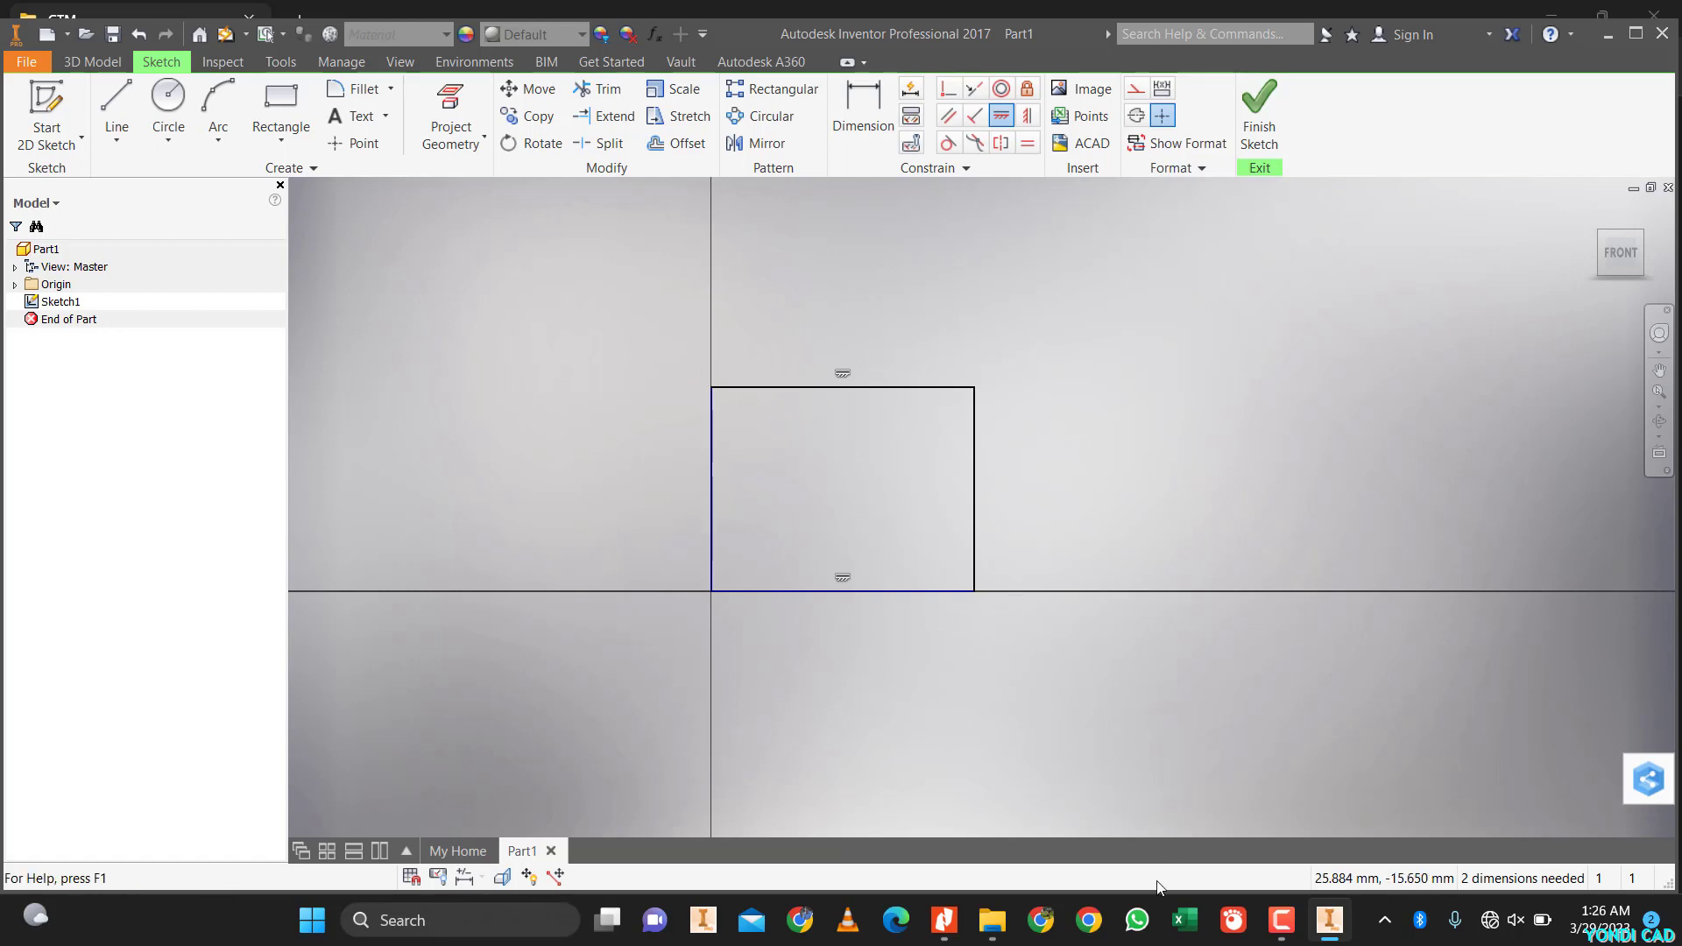
# - Check figure 1 in the Nitro Pro PDF, return to Inventor and dimension the rectangle's left side as 50 mm
pyautogui.click(943, 920)
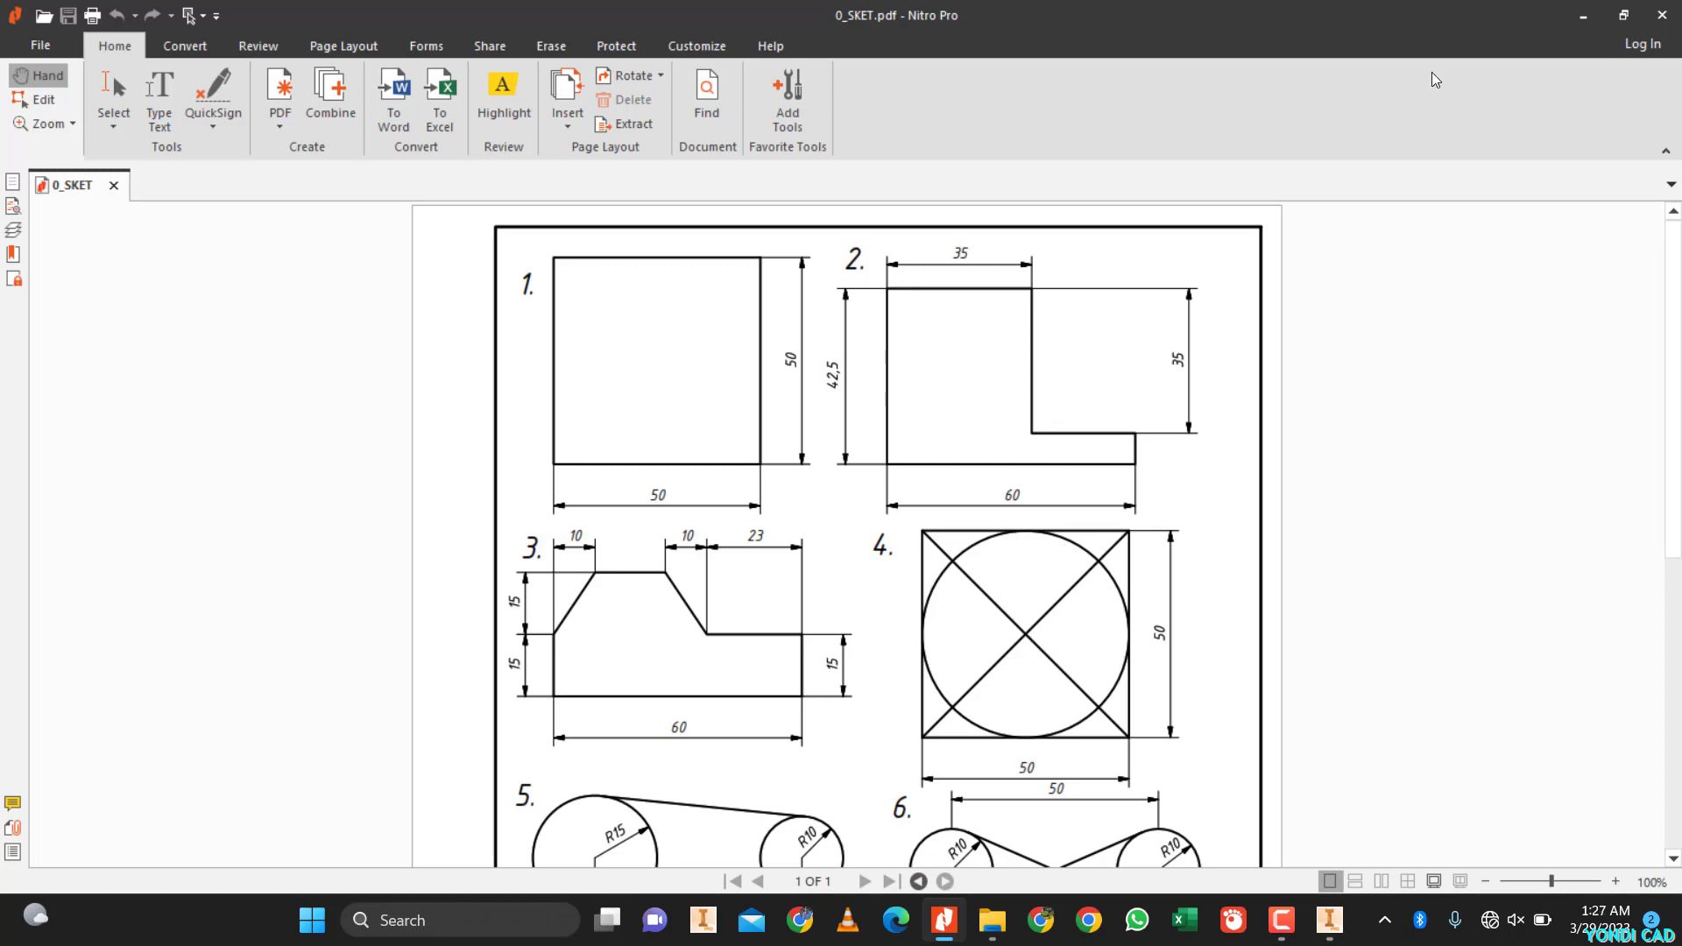
pyautogui.click(1578, 19)
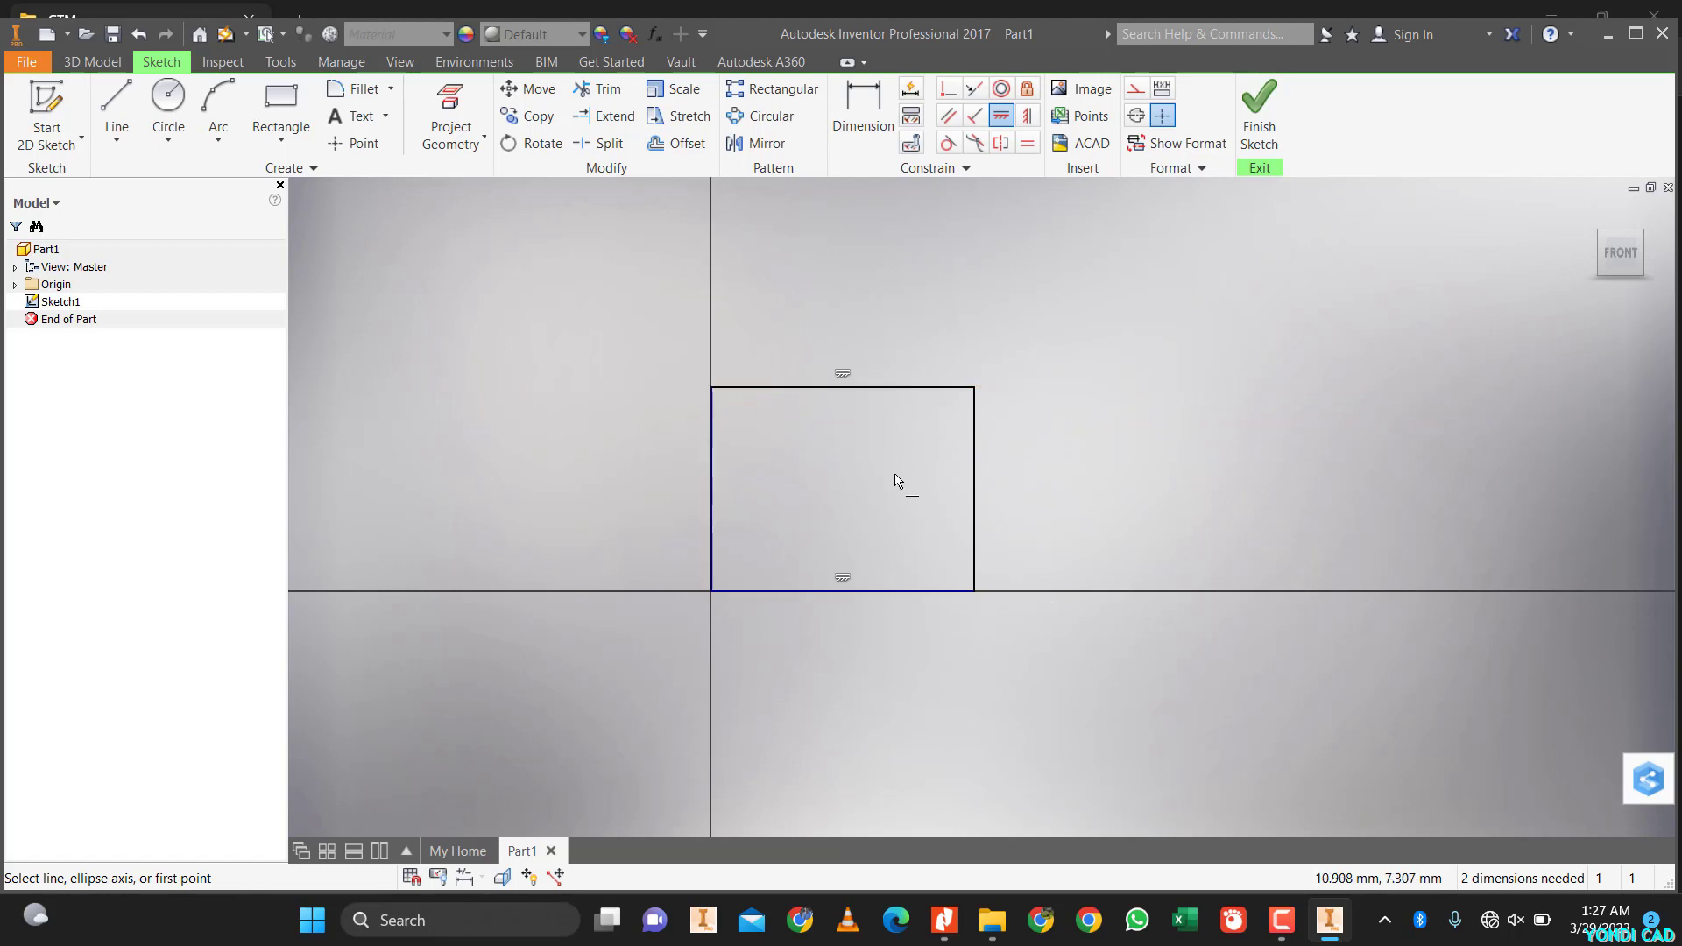
pyautogui.click(855, 133)
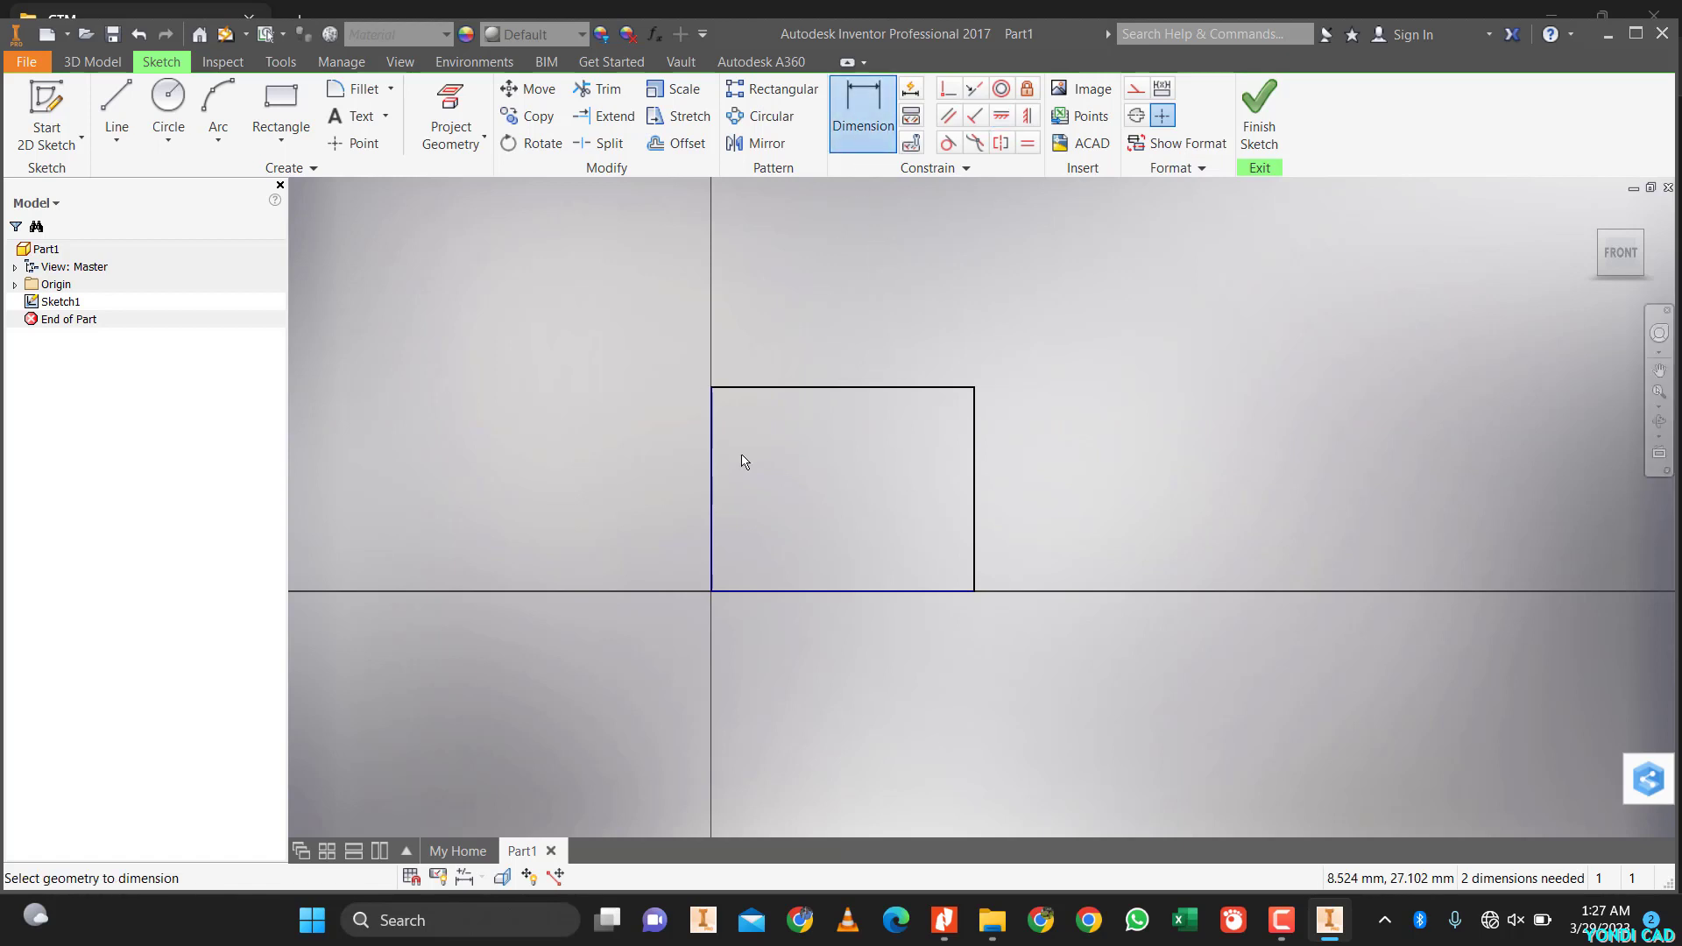
pyautogui.click(712, 532)
pyautogui.click(649, 517)
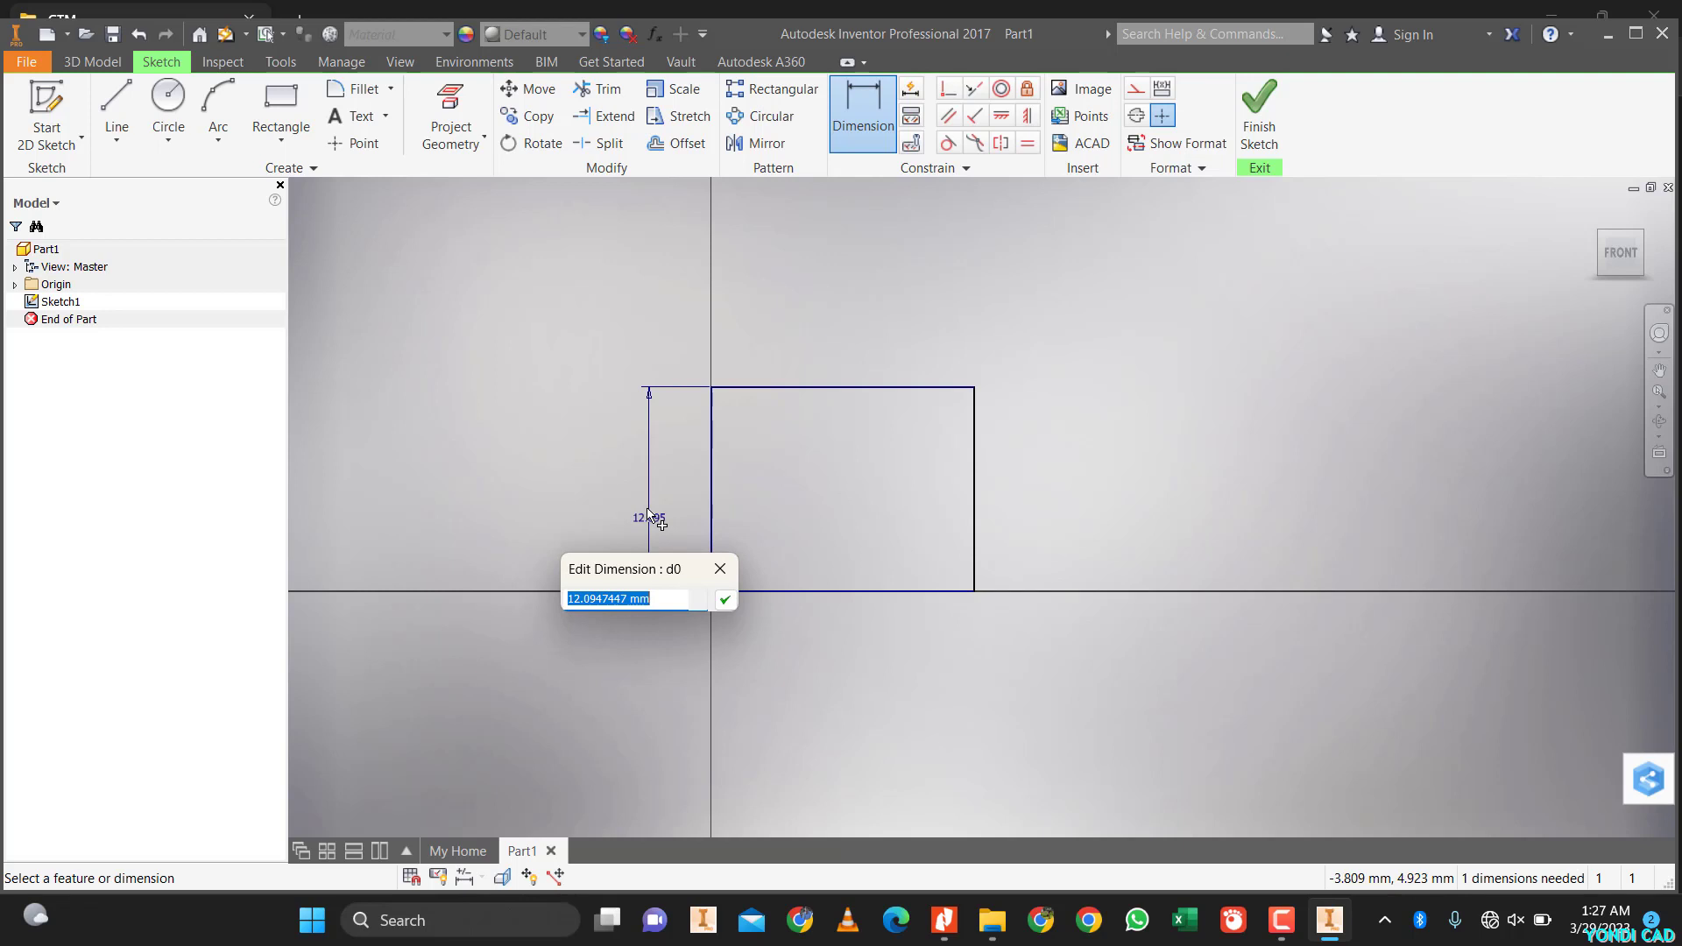
pyautogui.write('50')
pyautogui.press('Return')
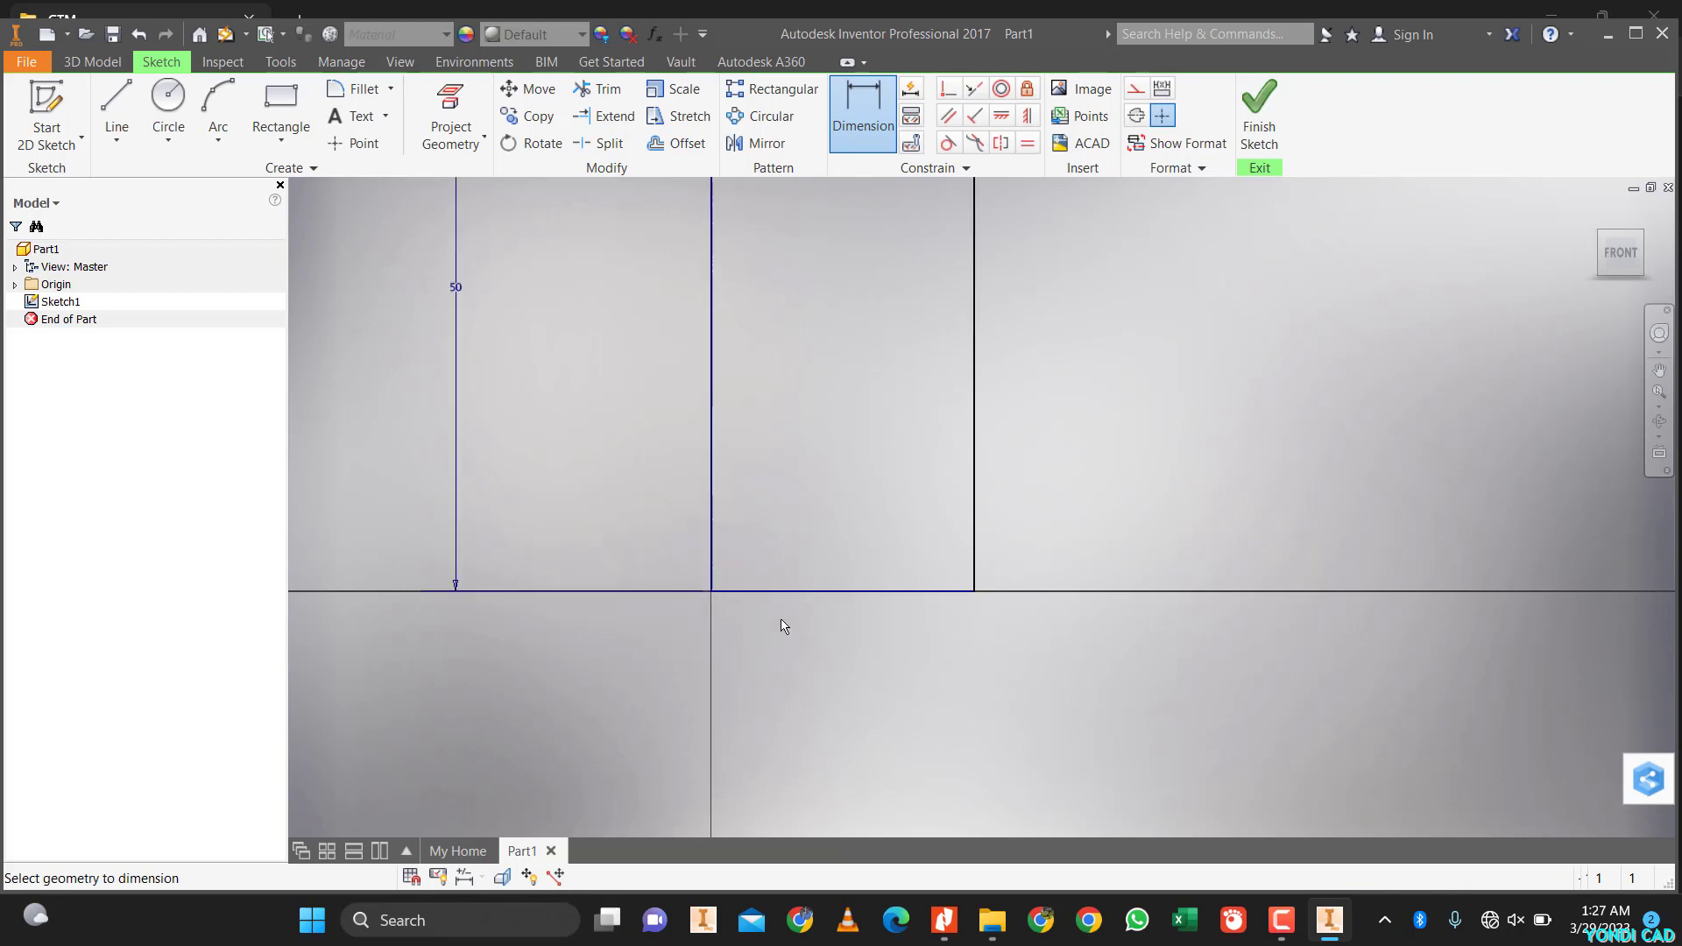
# - Dimension the rectangle's bottom side and link its value to the left side's height dimension, d0
pyautogui.click(806, 593)
pyautogui.click(804, 642)
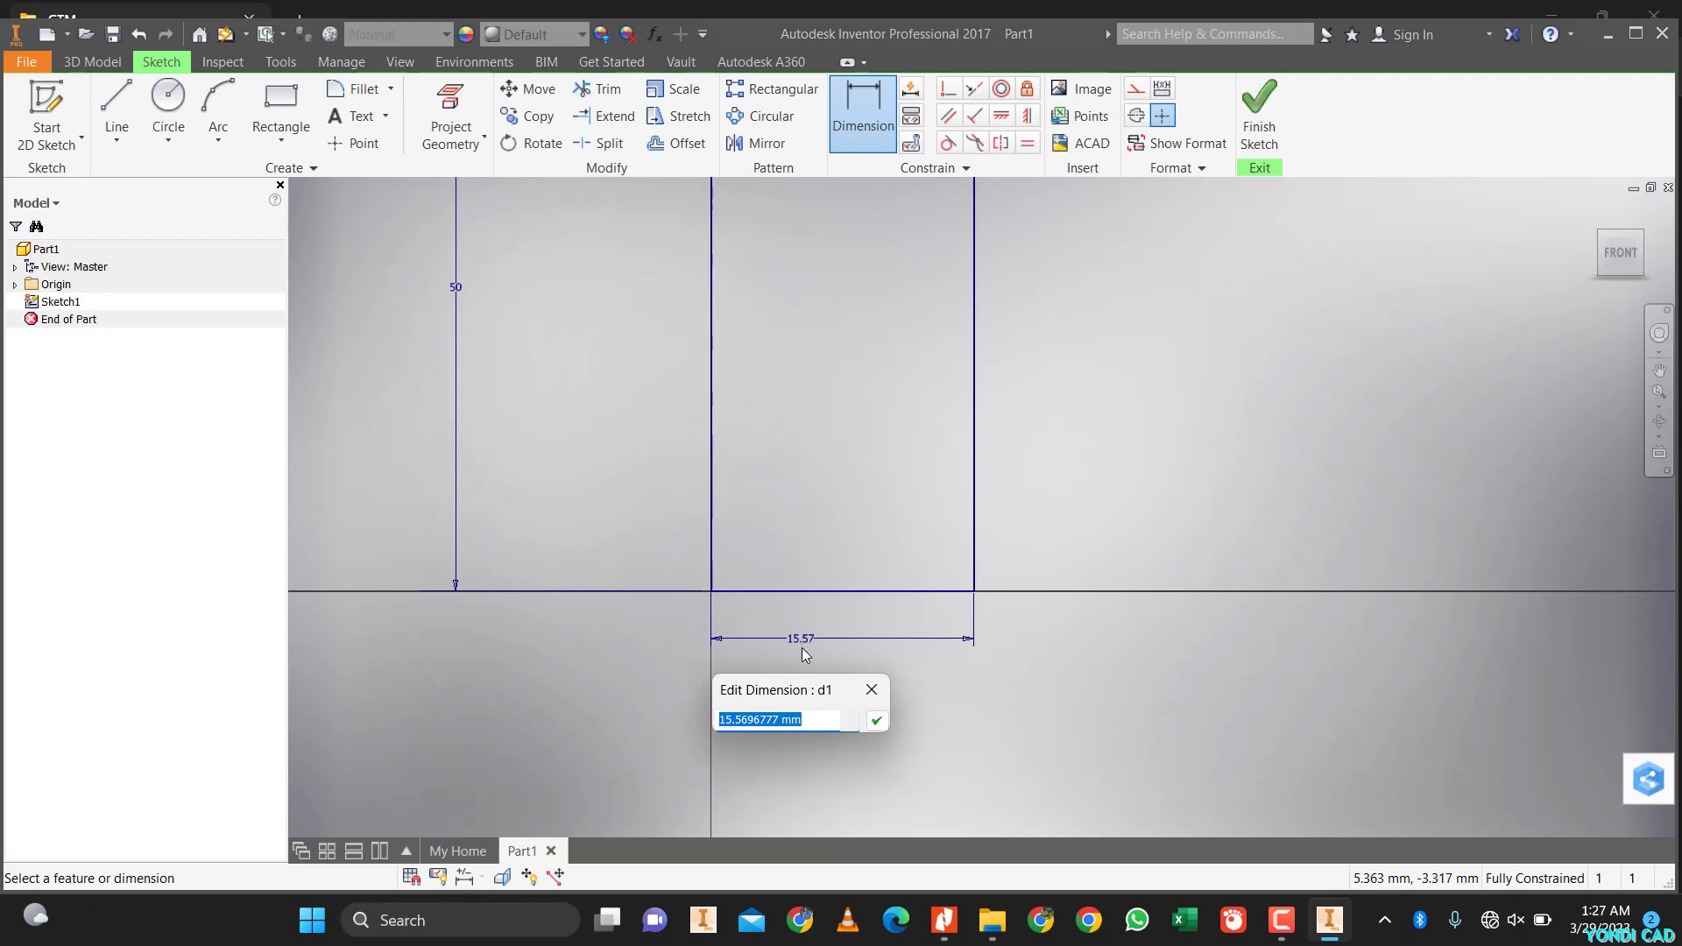
pyautogui.click(456, 289)
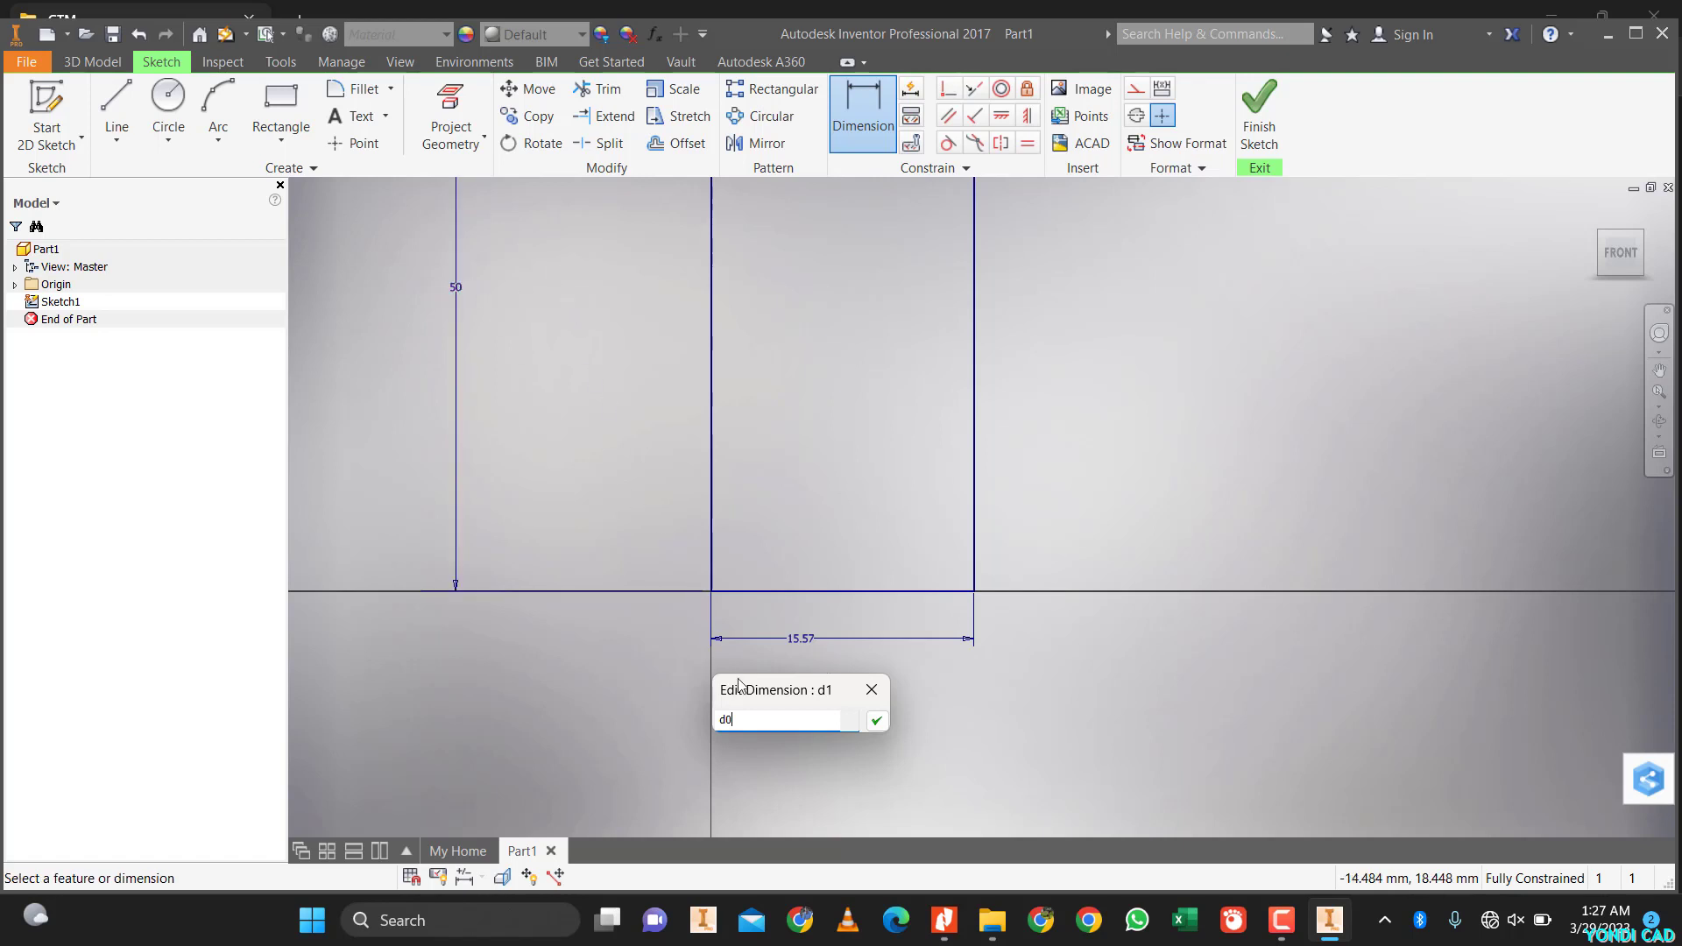
pyautogui.click(876, 720)
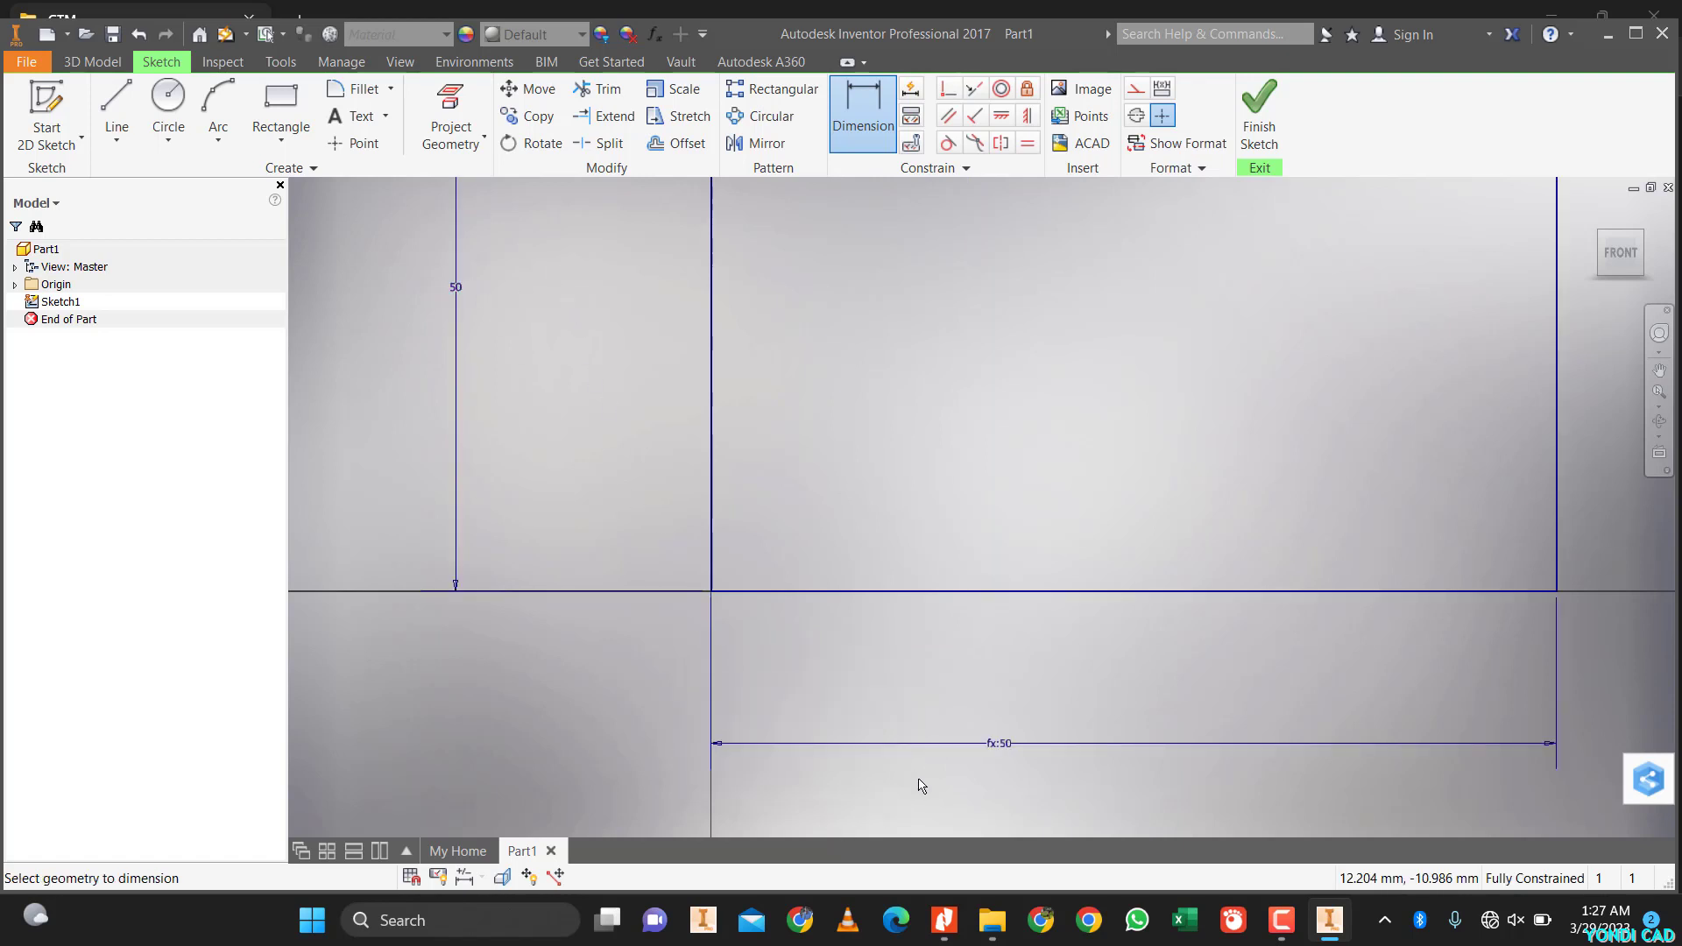
pyautogui.scroll(-5, 1043, 517)
pyautogui.moveTo(1036, 491); pyautogui.dragTo(751, 564, button='middle')
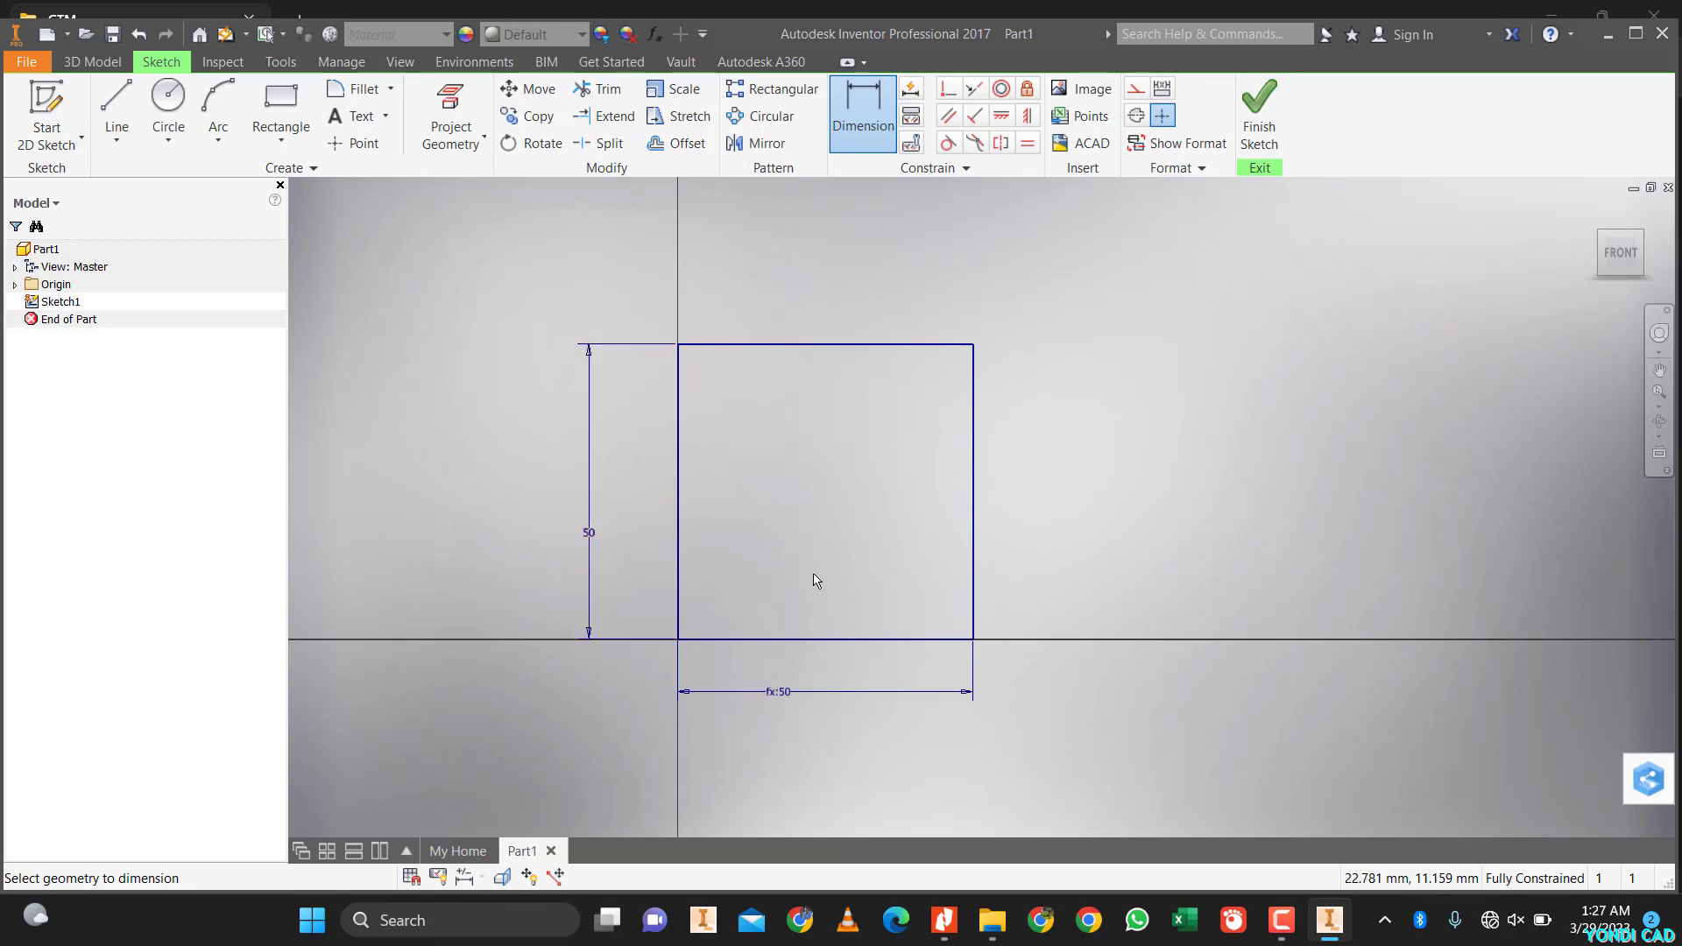
# - End dimensioning, select the whole square and show all its sketch constraints
pyautogui.press('Escape')
pyautogui.moveTo(691, 441); pyautogui.dragTo(1158, 702)
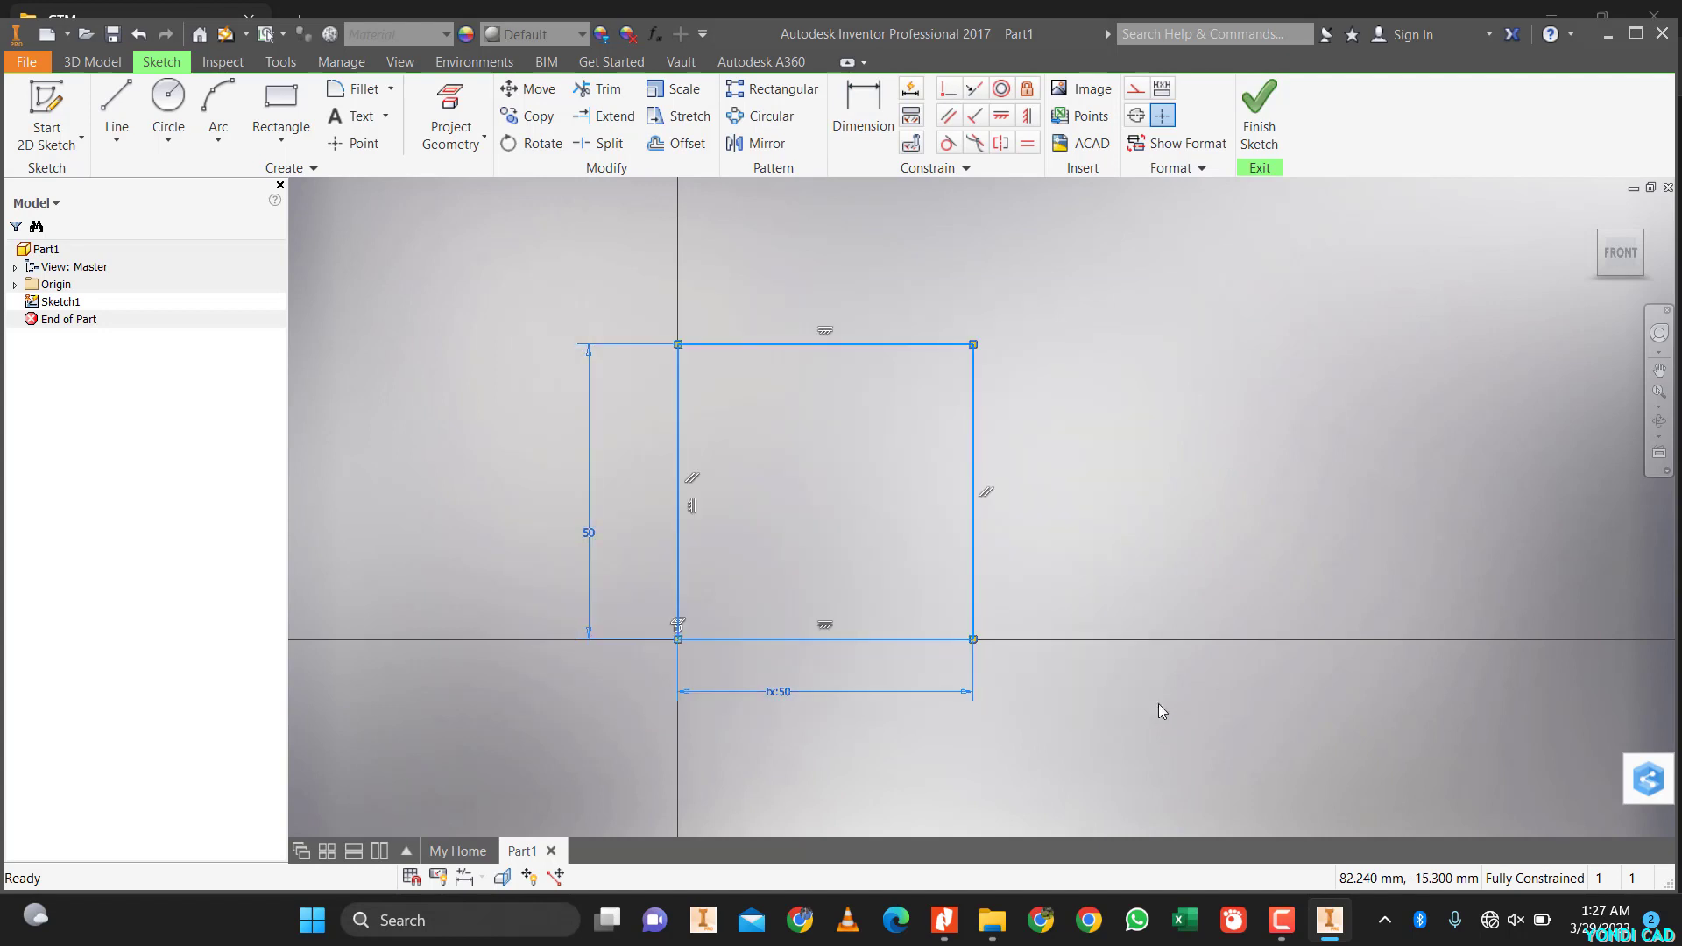
pyautogui.click(912, 117)
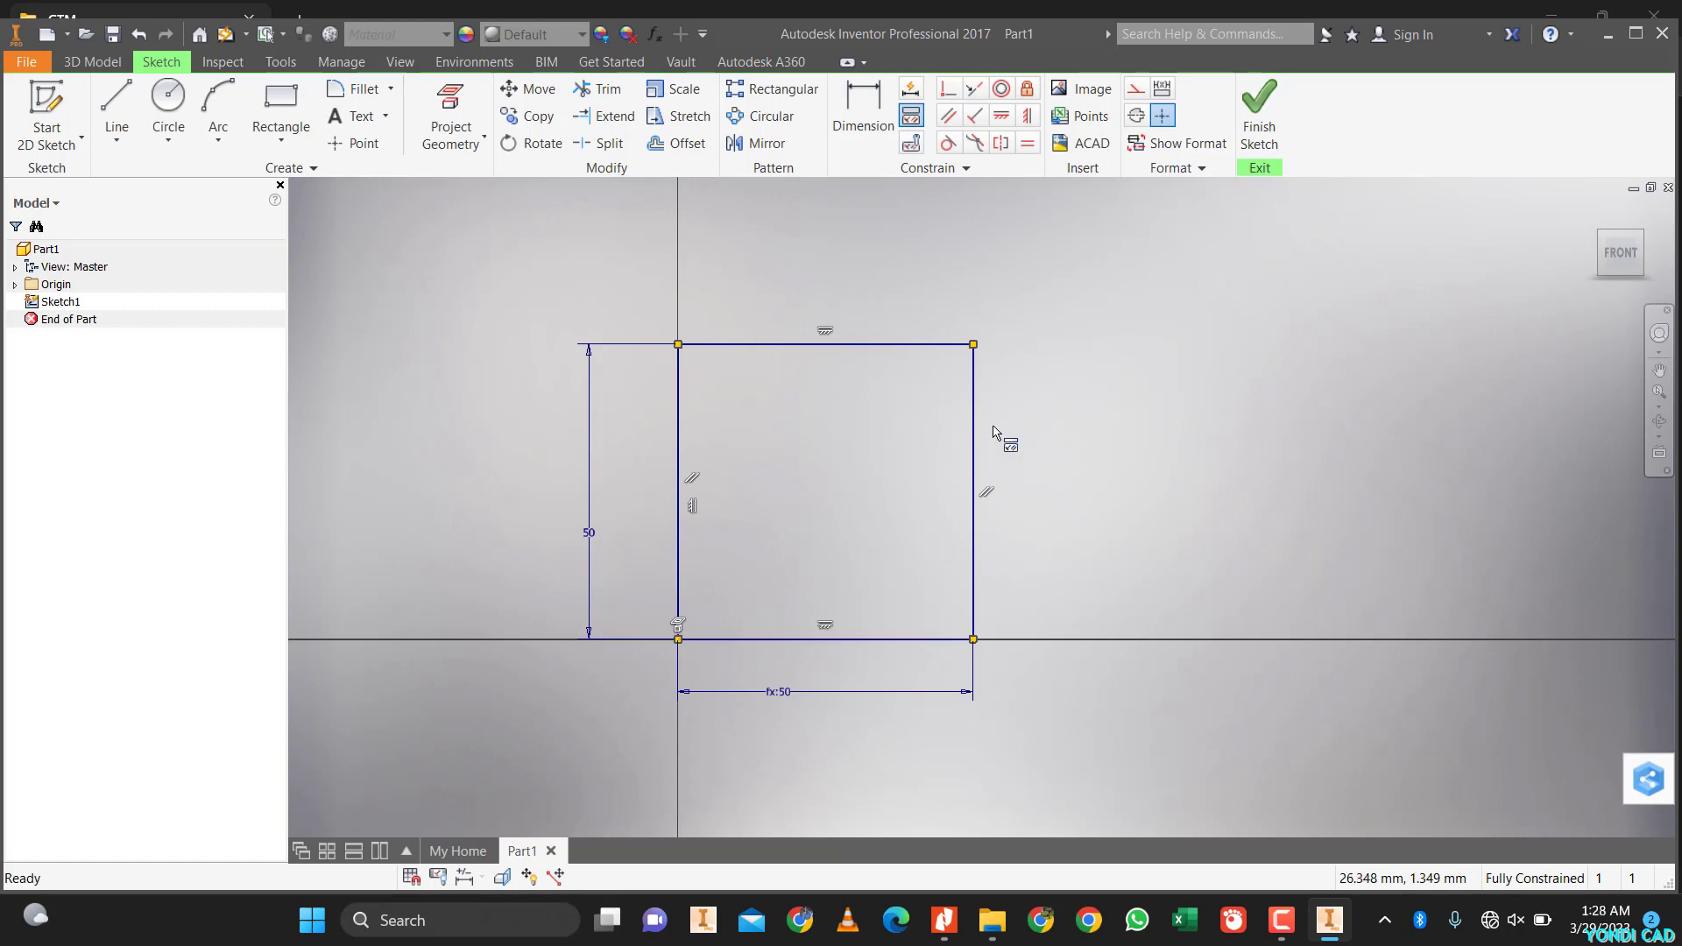
pyautogui.click(1009, 122)
# - Draw a rectangle about 36 mm wide and 31 mm high to the right of the square, with its base on the horizontal axis
pyautogui.moveTo(868, 571); pyautogui.dragTo(680, 574, button='middle')
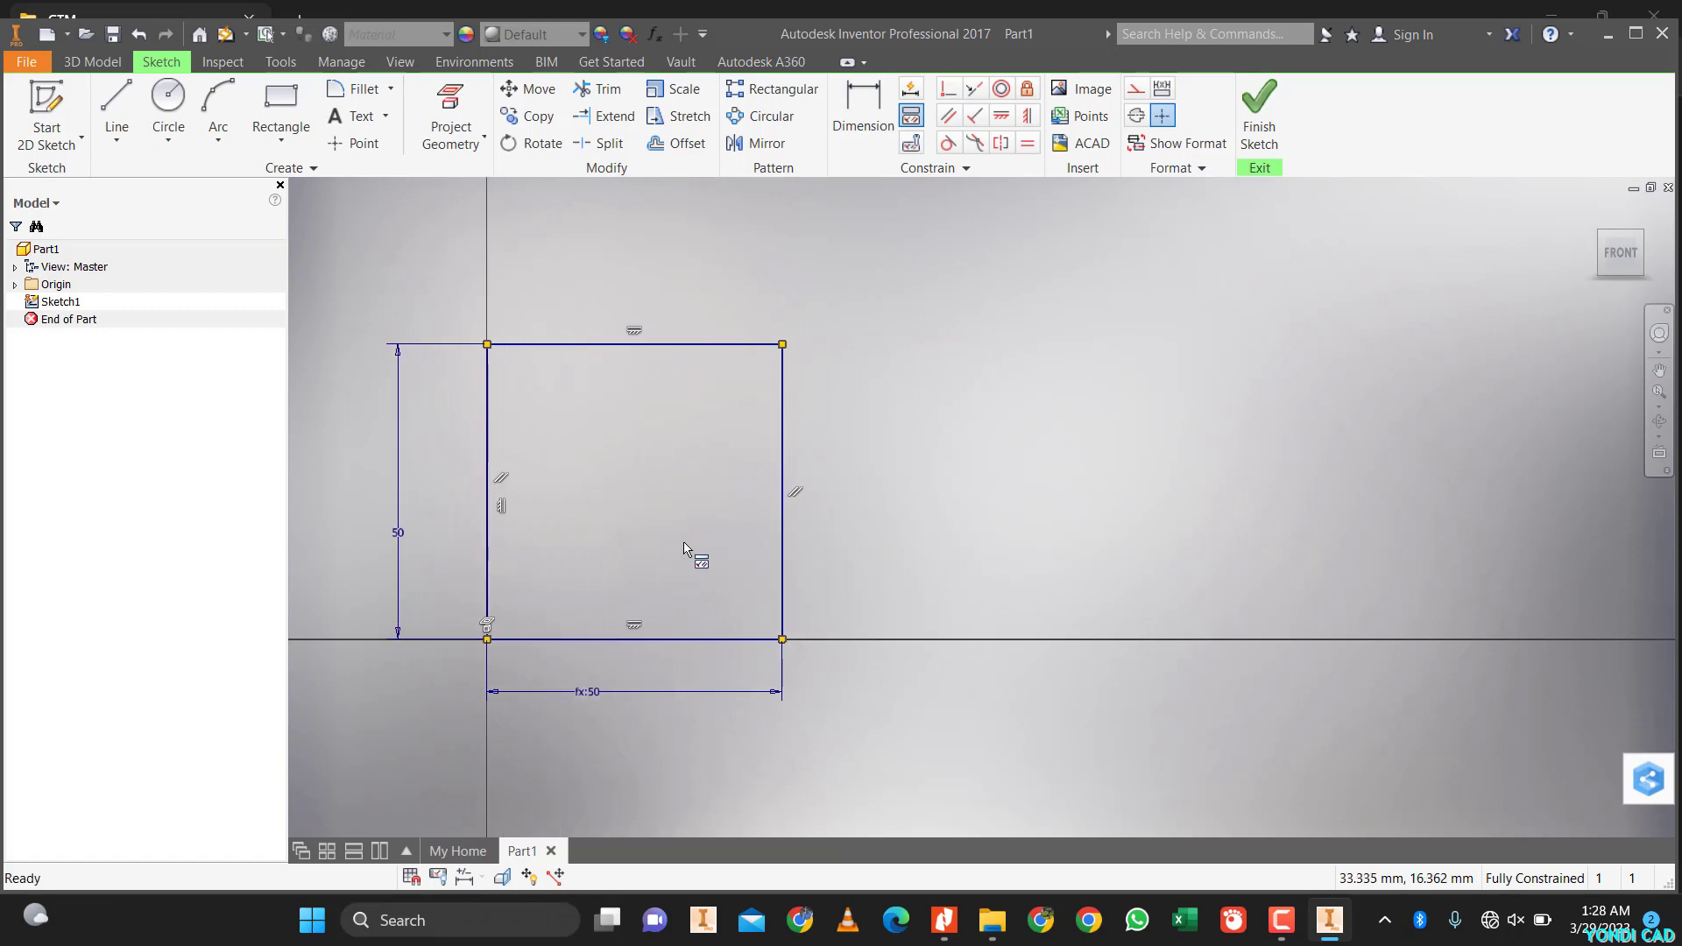
pyautogui.click(301, 122)
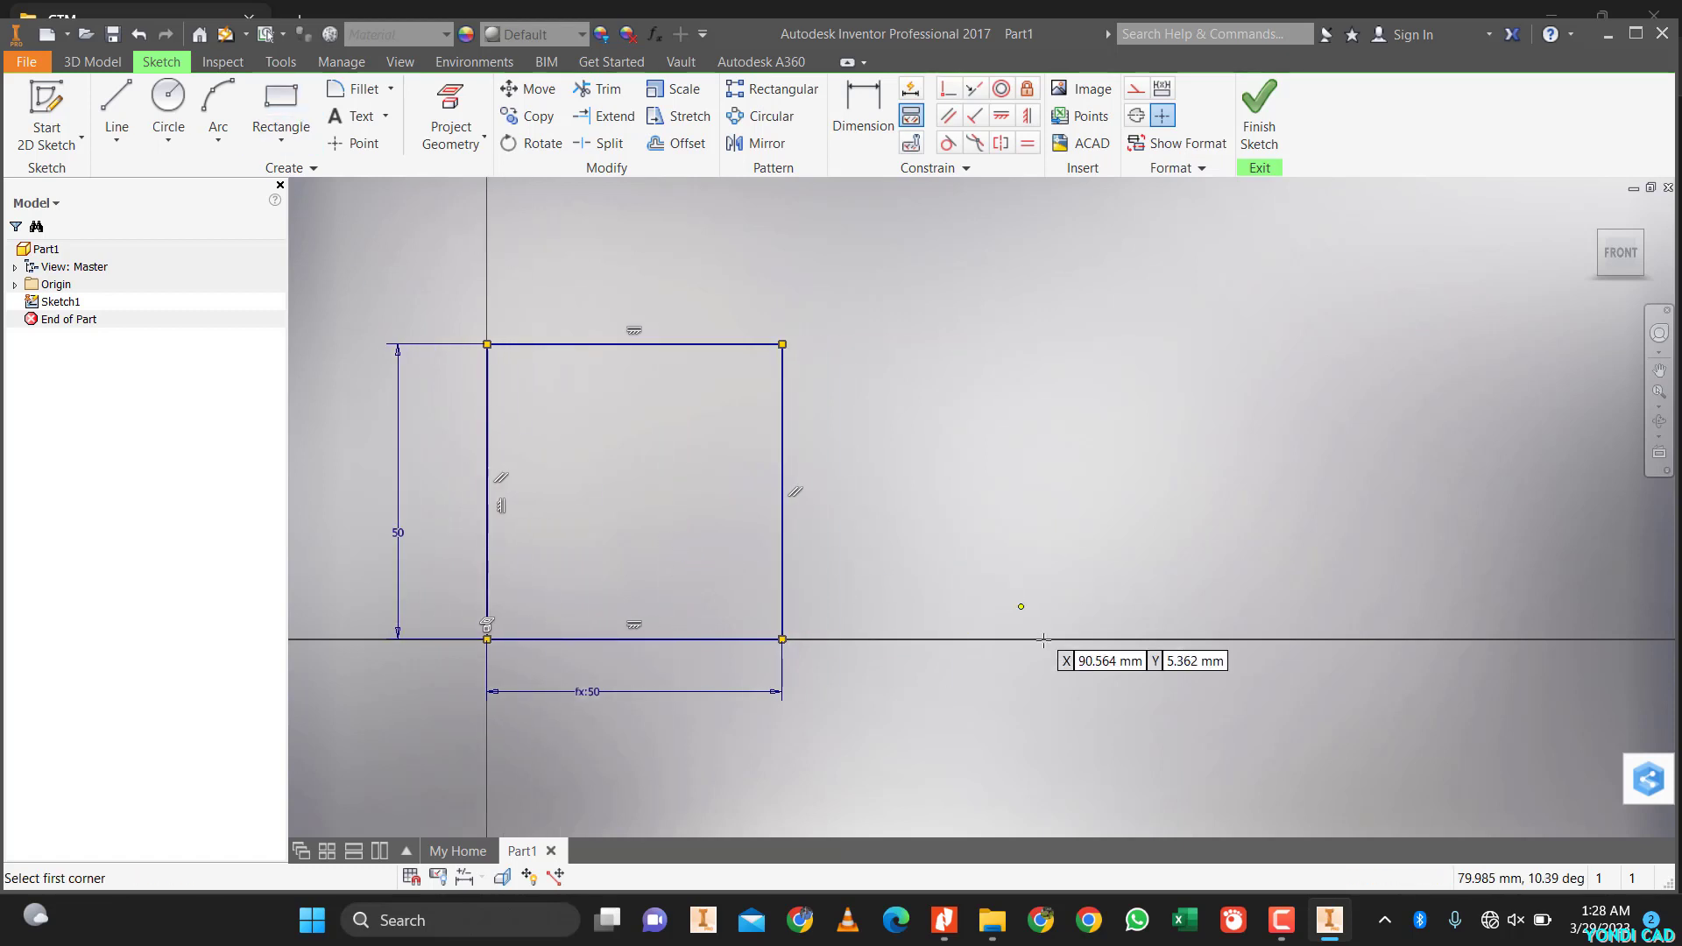
pyautogui.click(939, 639)
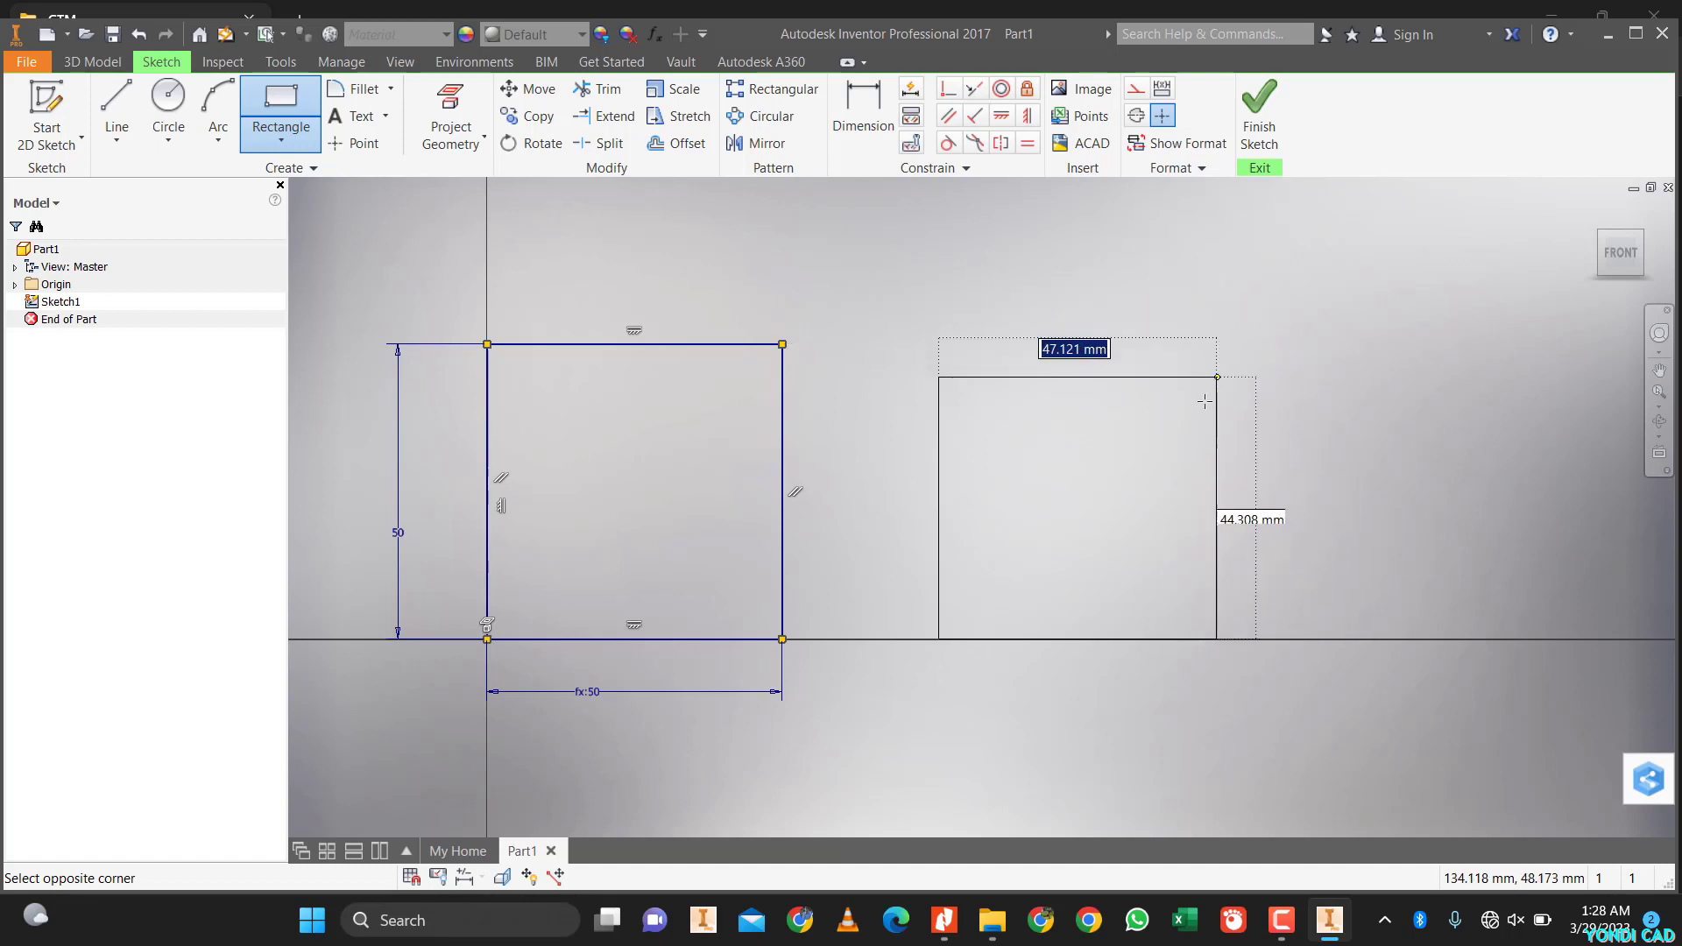
pyautogui.click(1151, 458)
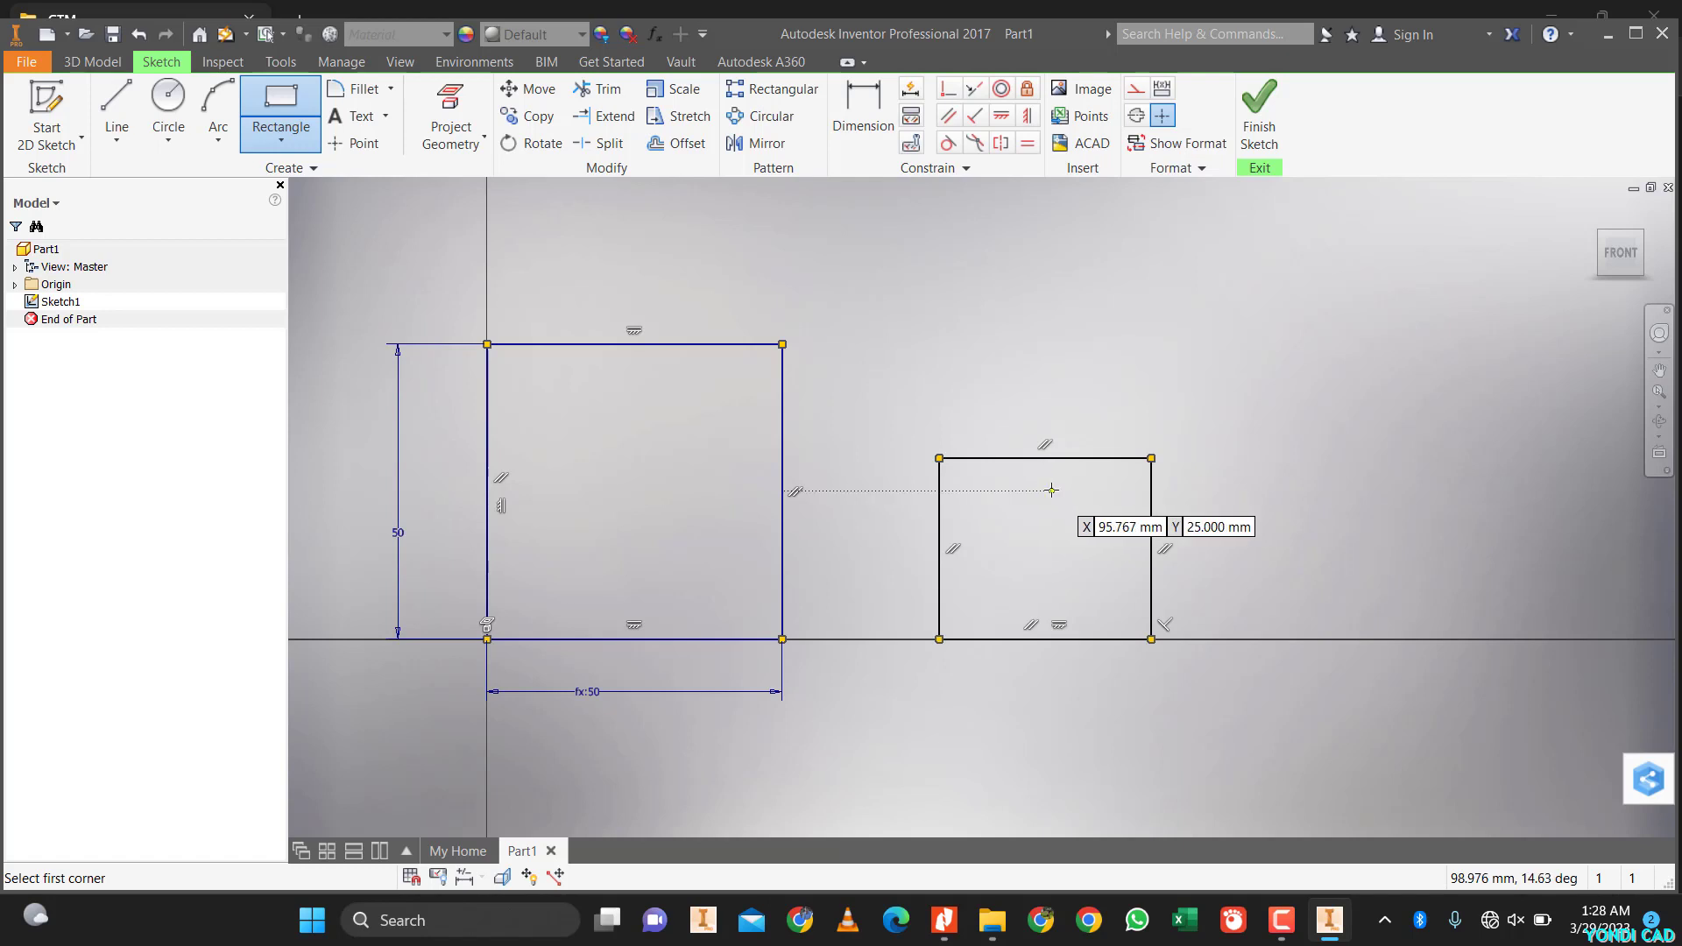
# - Dimension the rectangle beside the first square as 50 mm wide and 50 mm high
pyautogui.click(841, 127)
pyautogui.click(940, 523)
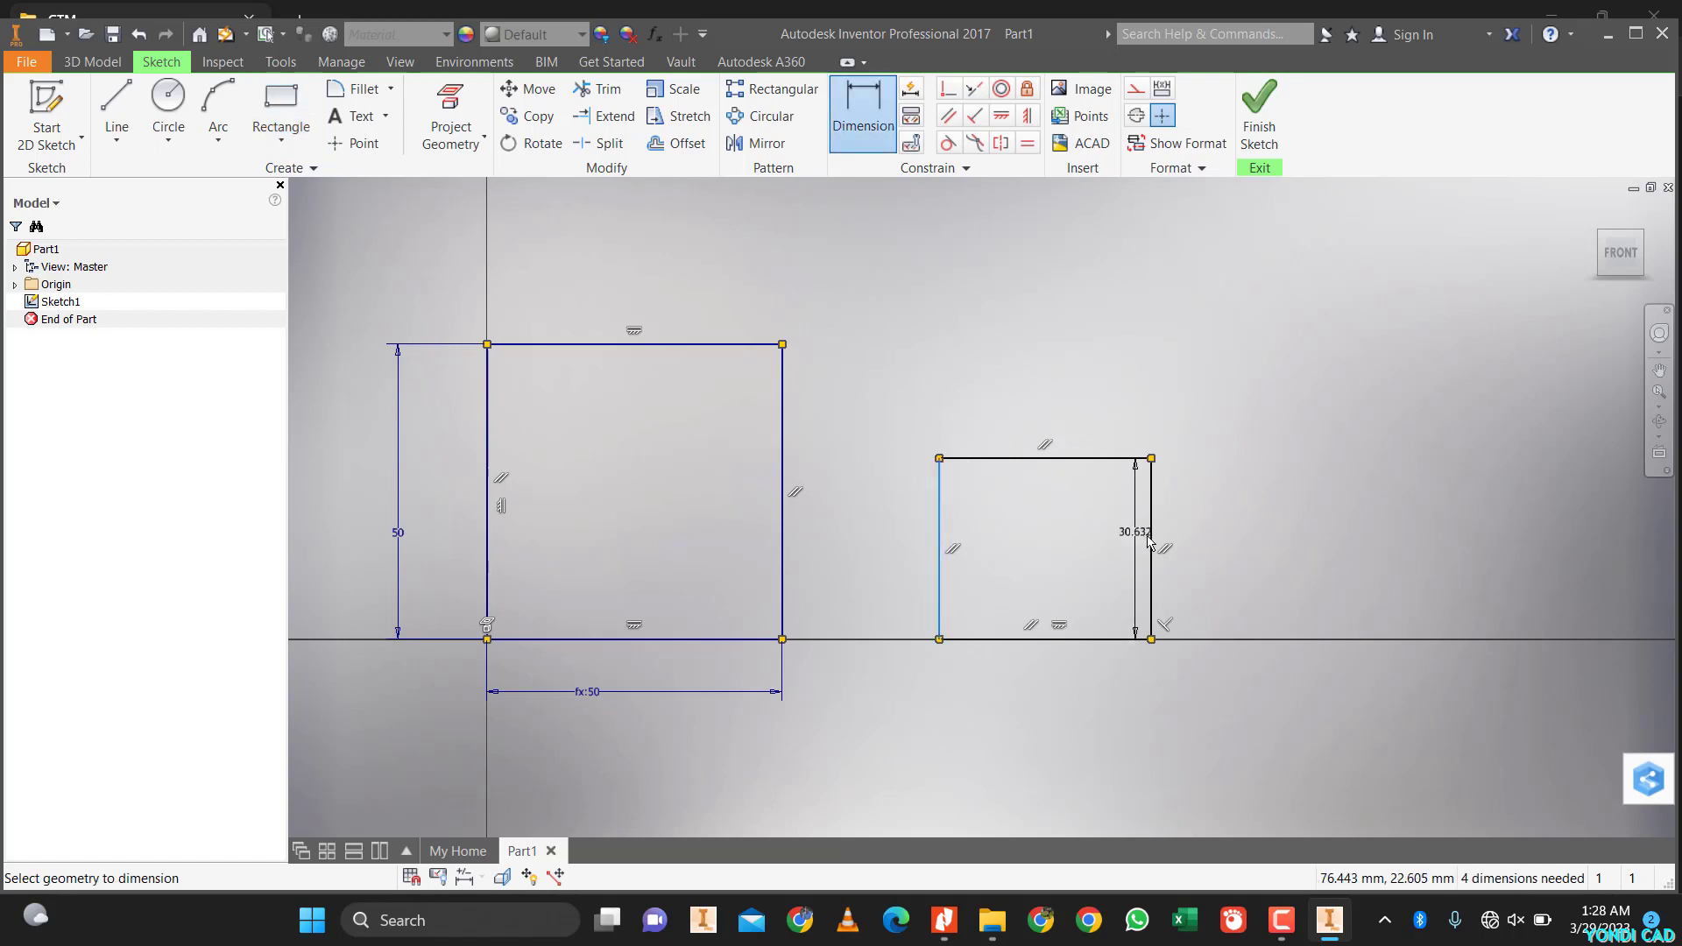
pyautogui.click(1152, 543)
pyautogui.click(1084, 377)
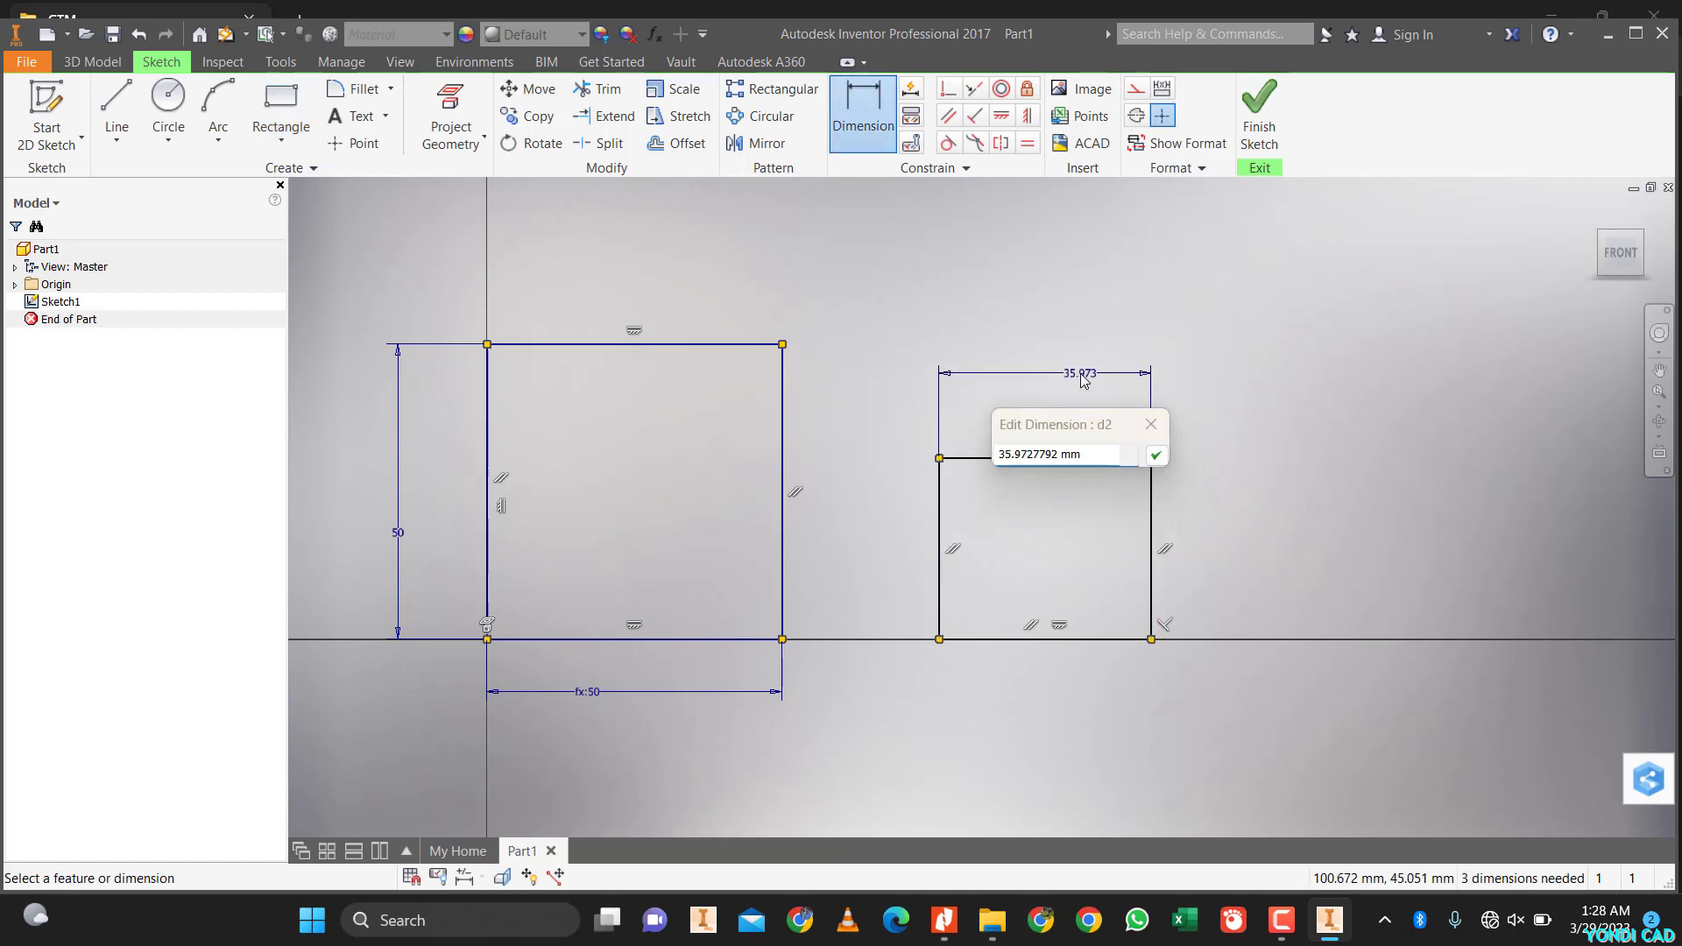
pyautogui.write('5')
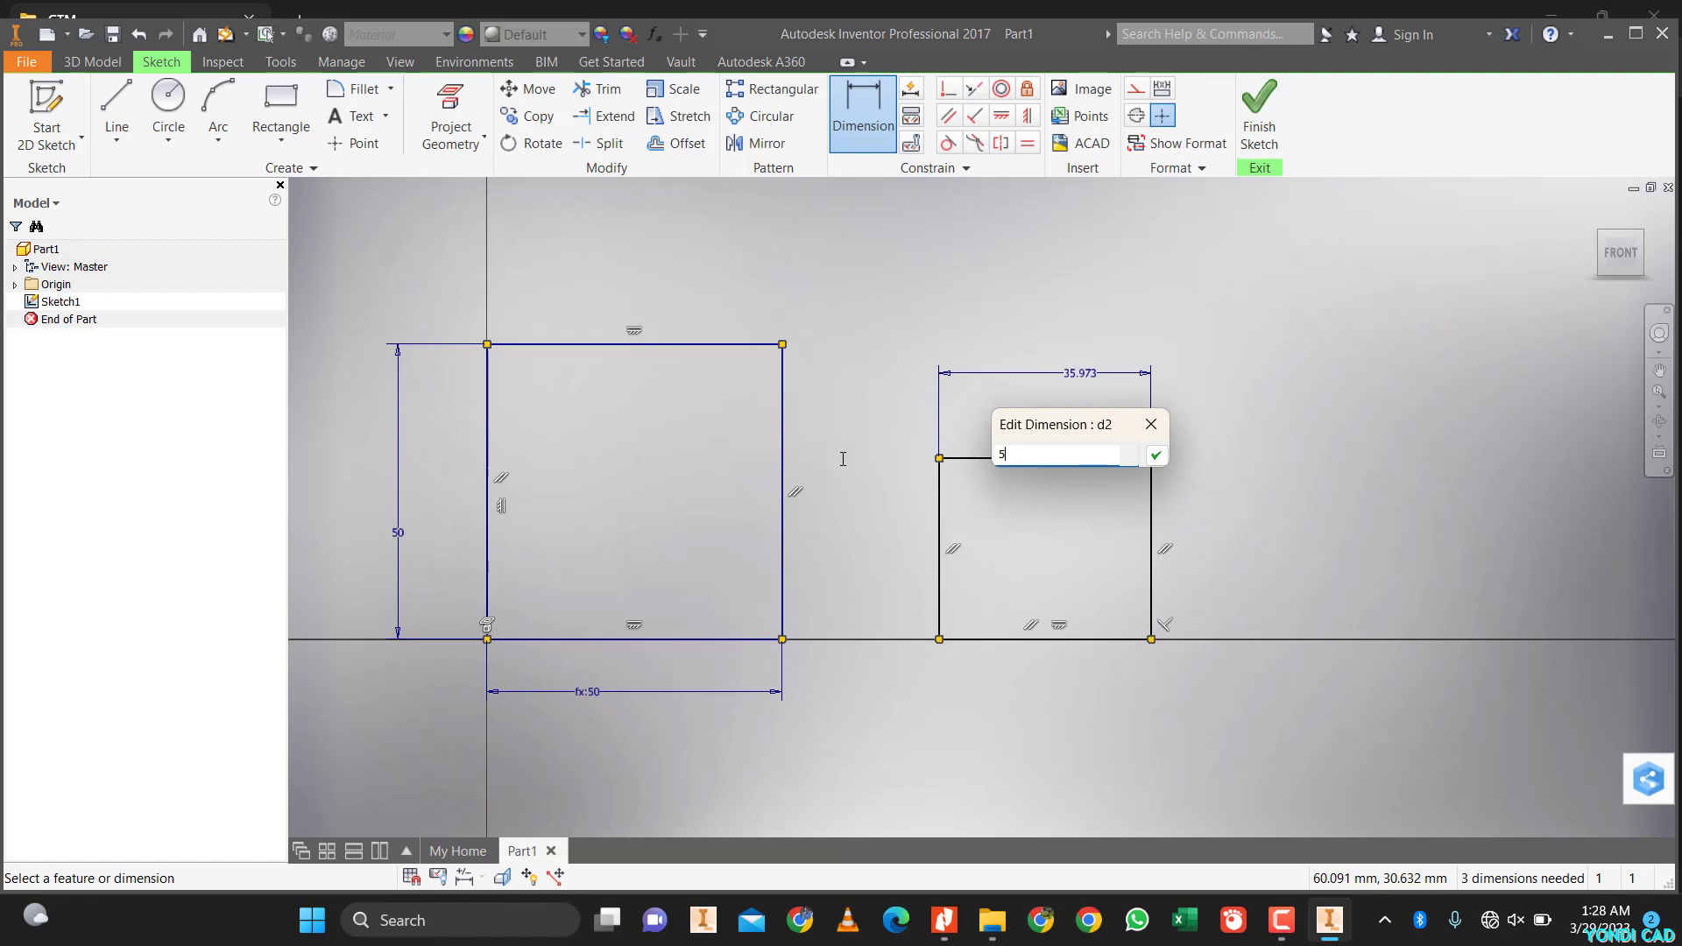
pyautogui.write('0')
pyautogui.press('Return')
pyautogui.click(940, 596)
pyautogui.click(906, 592)
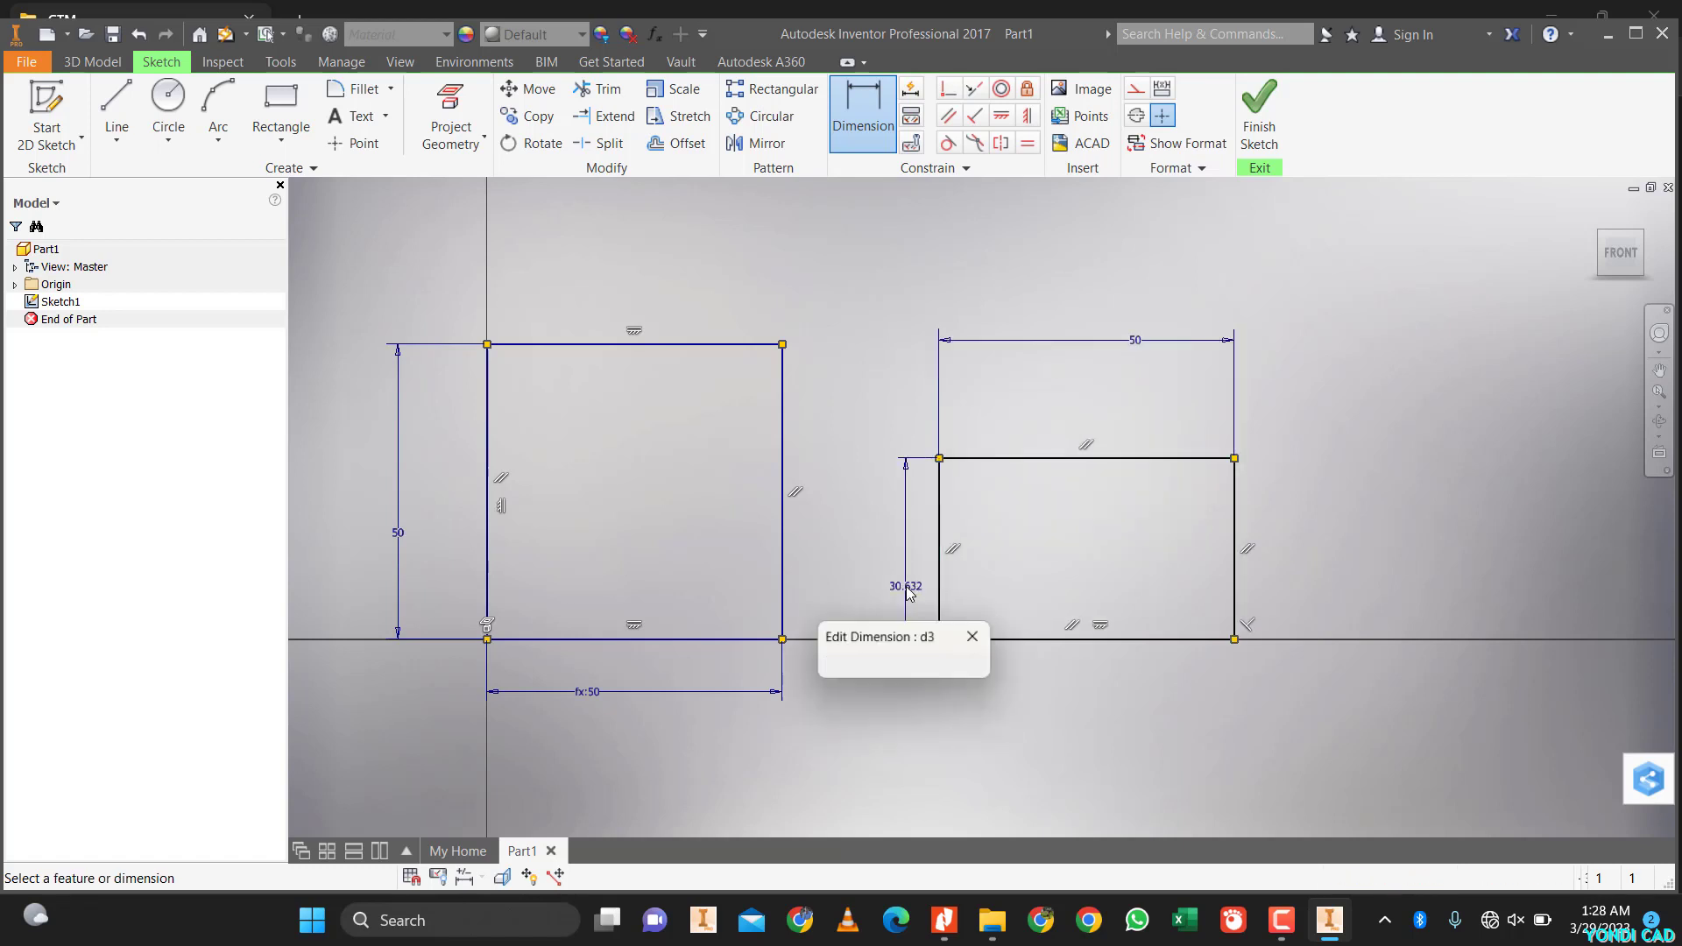
pyautogui.write('50')
pyautogui.press('Return')
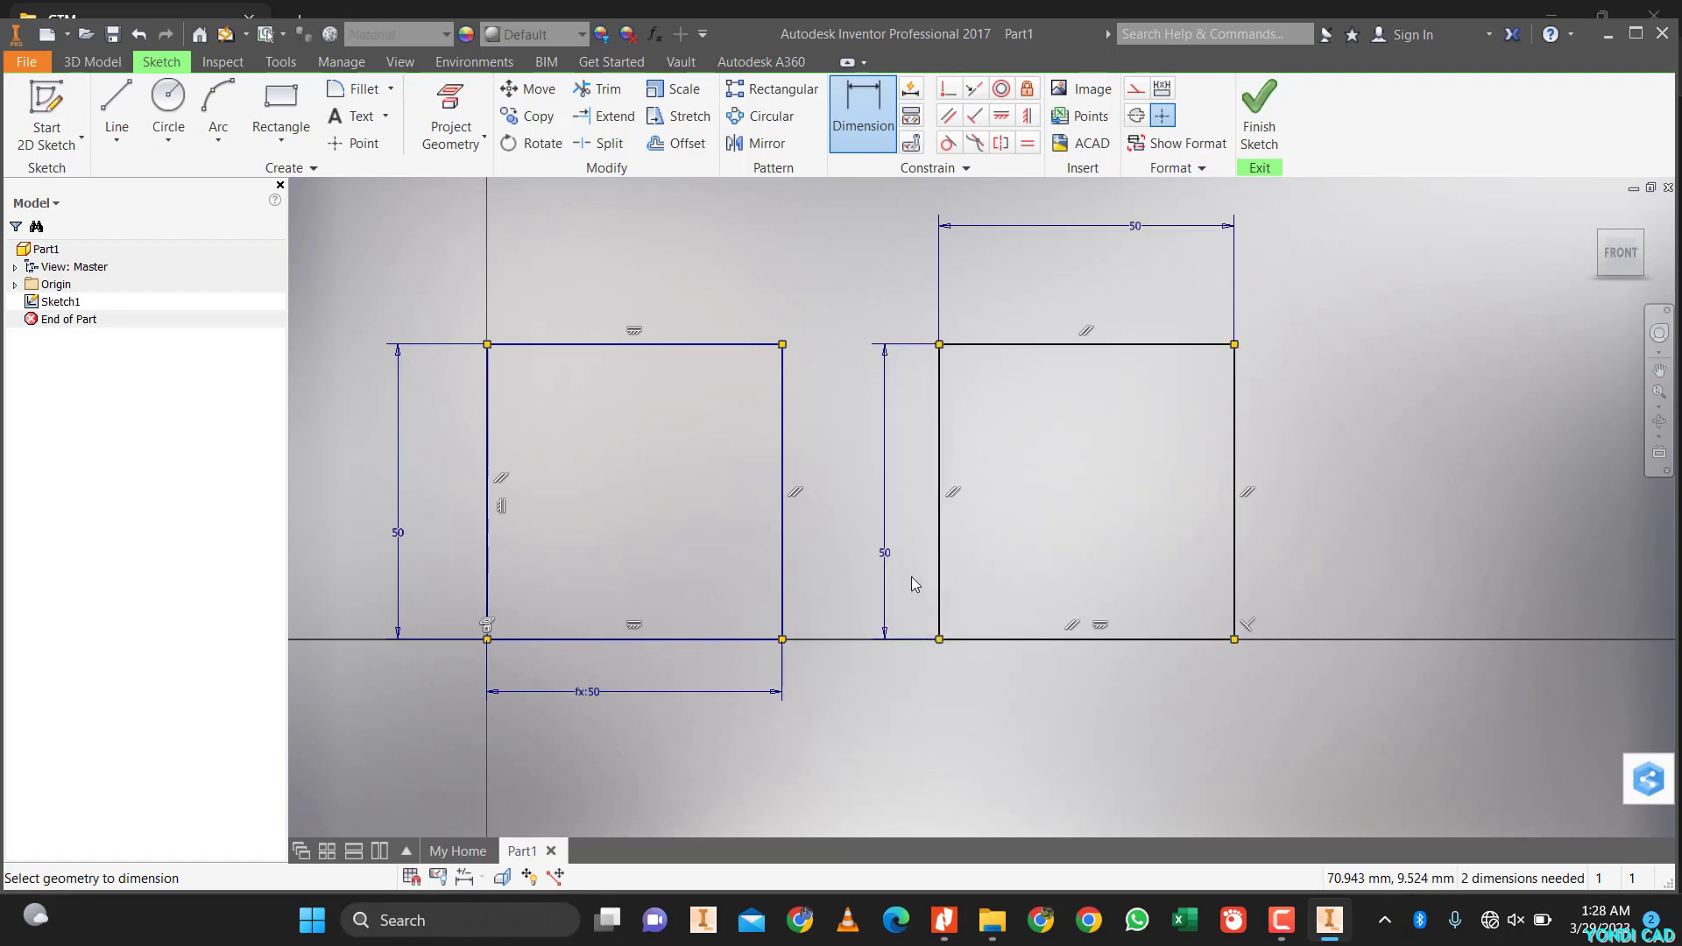
# - Draw a 50 mm by 50 mm two-point center rectangle to the right of the second square
pyautogui.moveTo(1033, 571); pyautogui.dragTo(636, 584, button='middle')
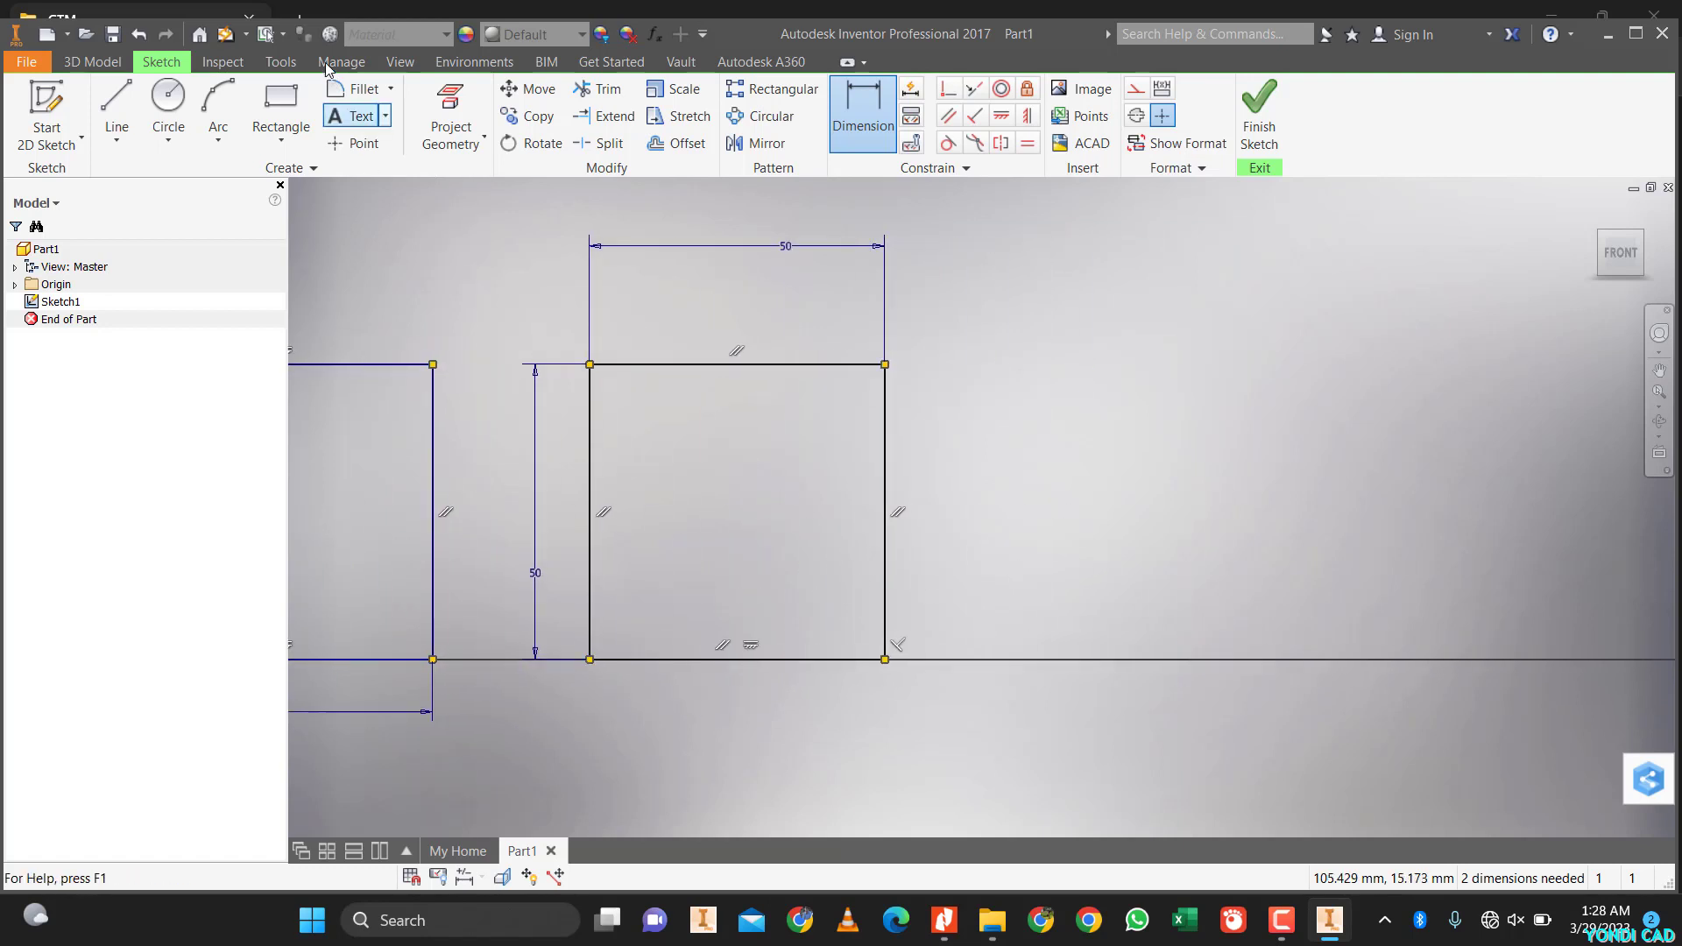
pyautogui.click(305, 138)
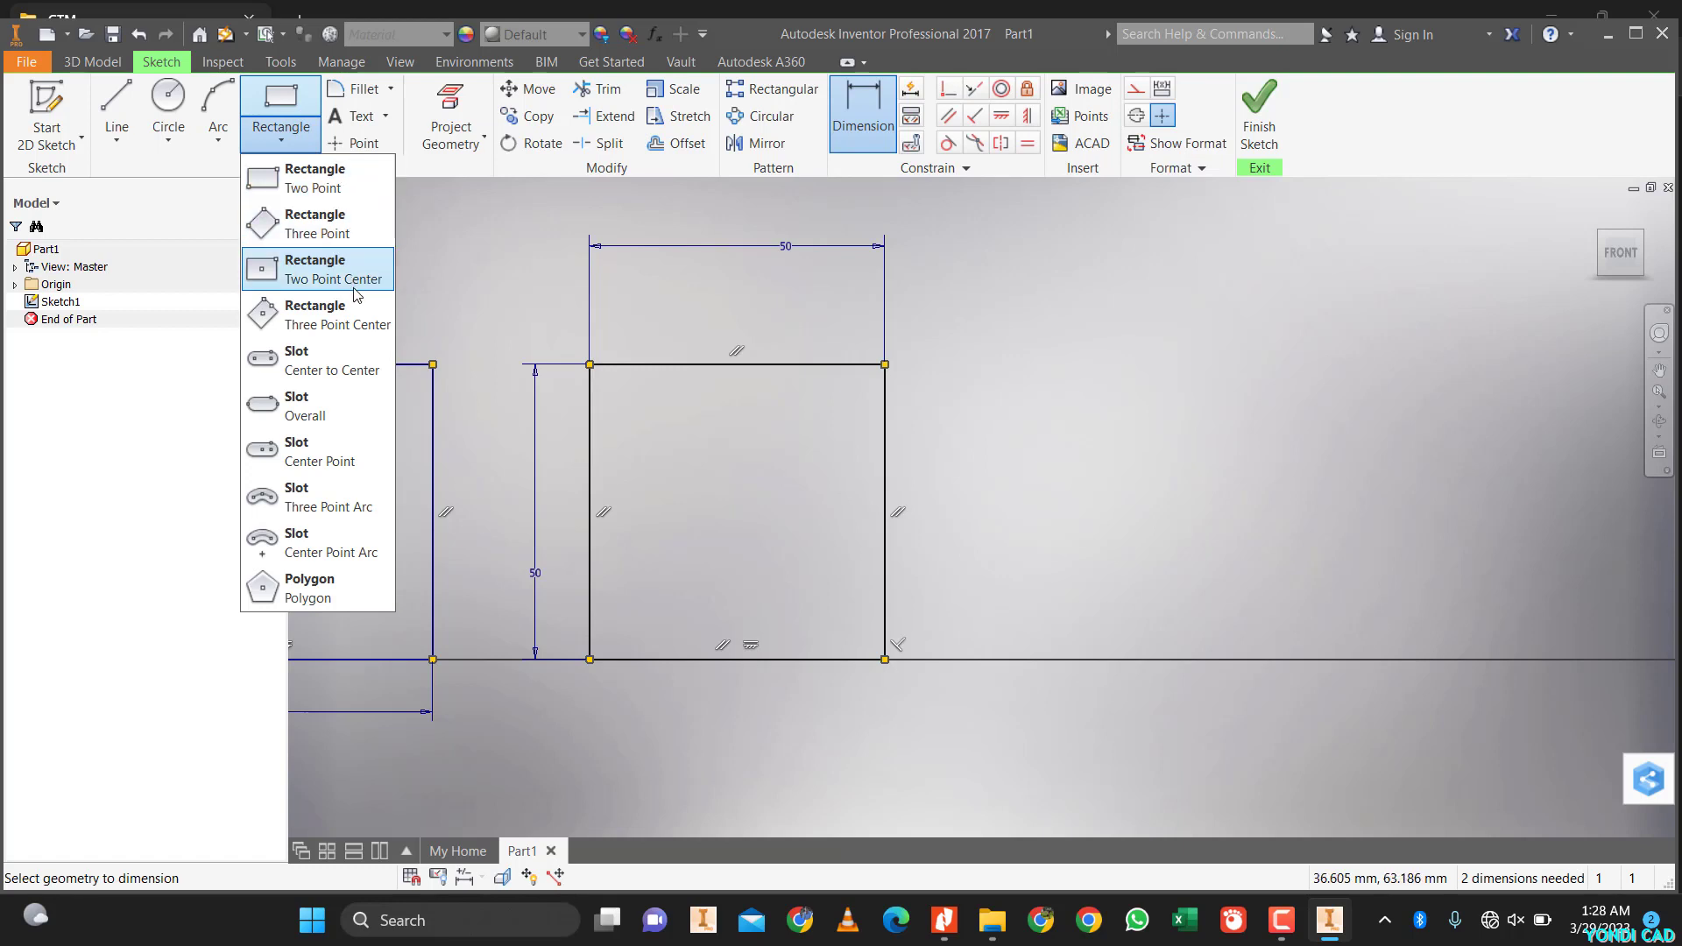
pyautogui.click(318, 326)
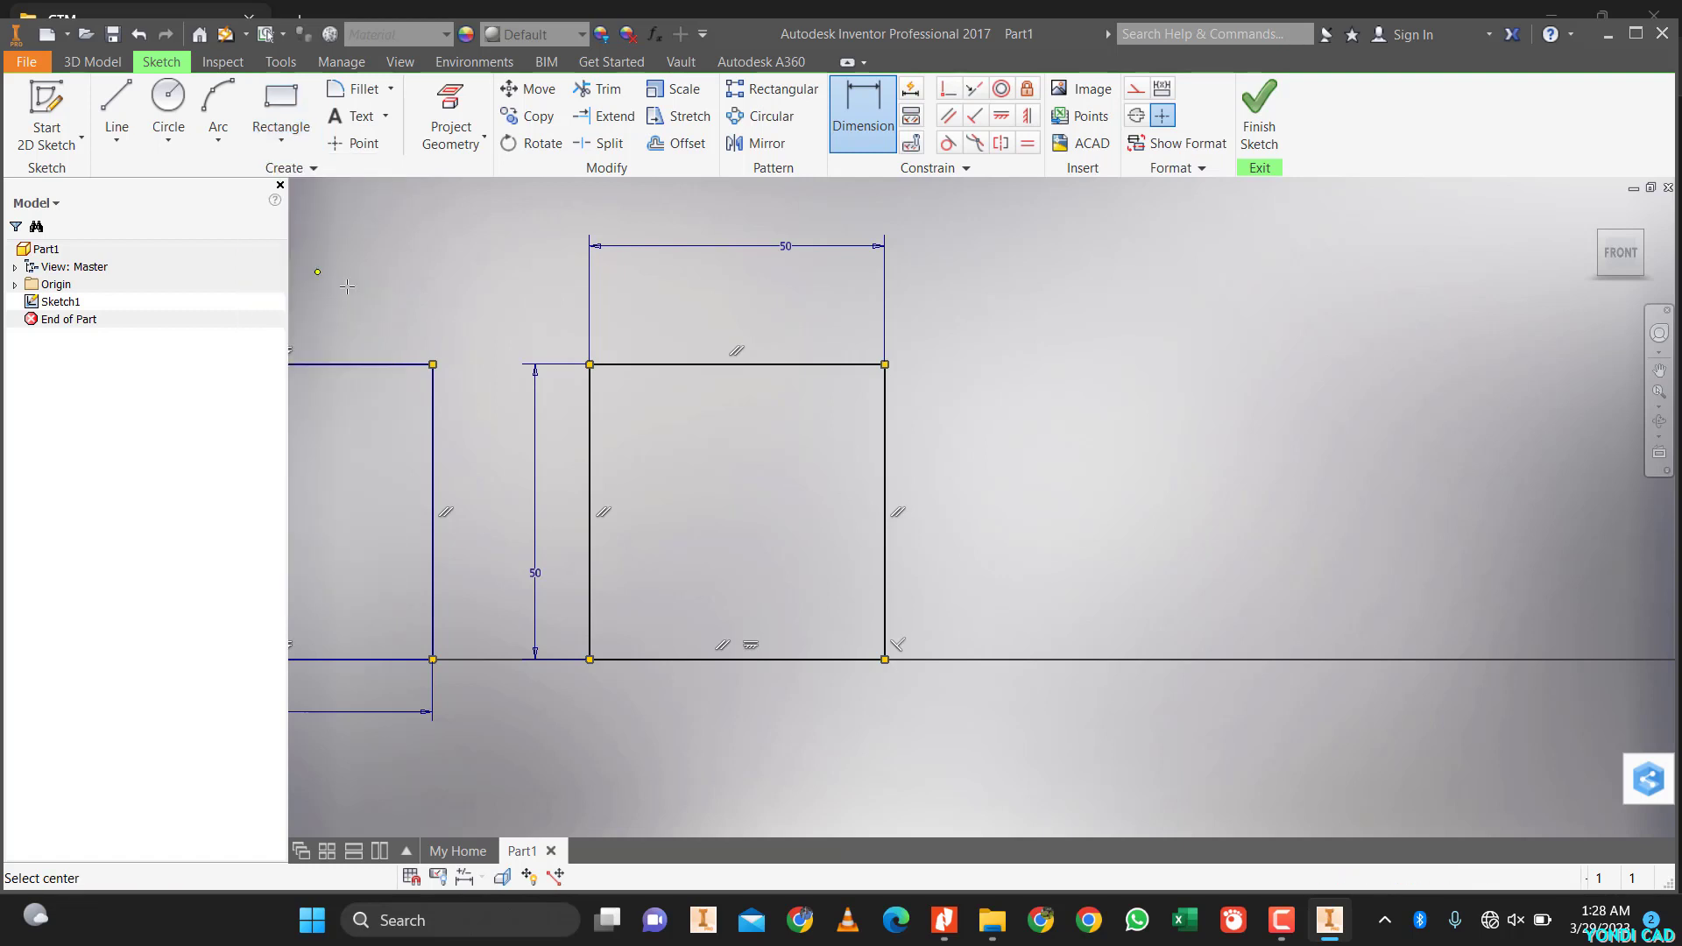
pyautogui.click(1197, 511)
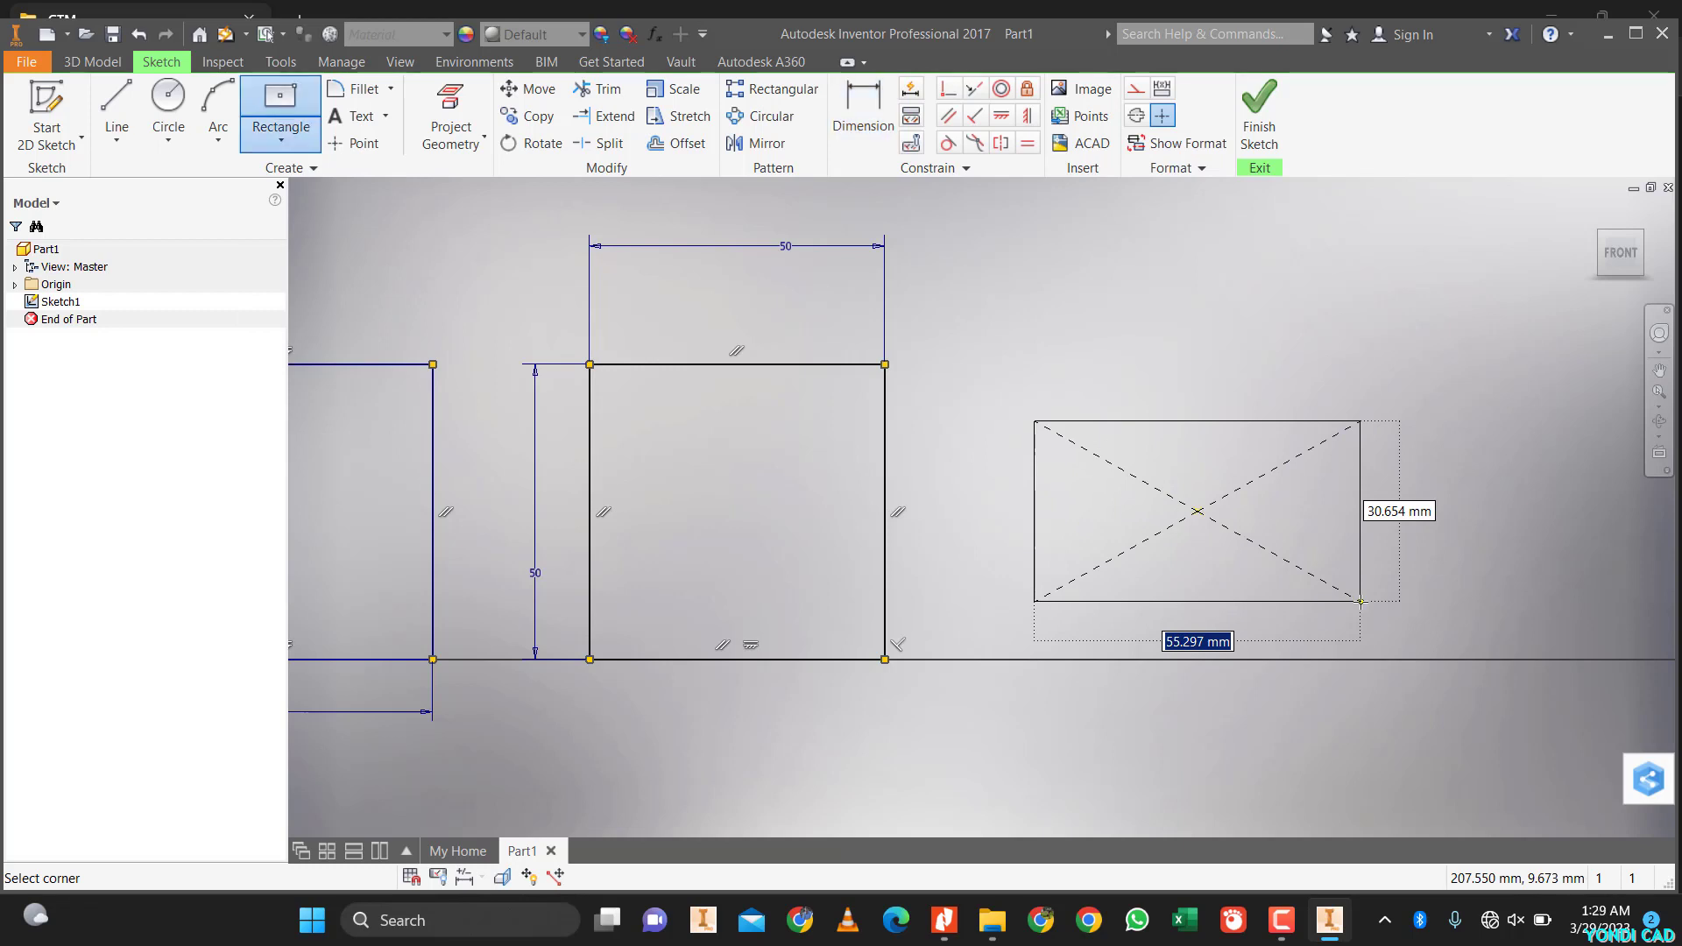
pyautogui.write('50')
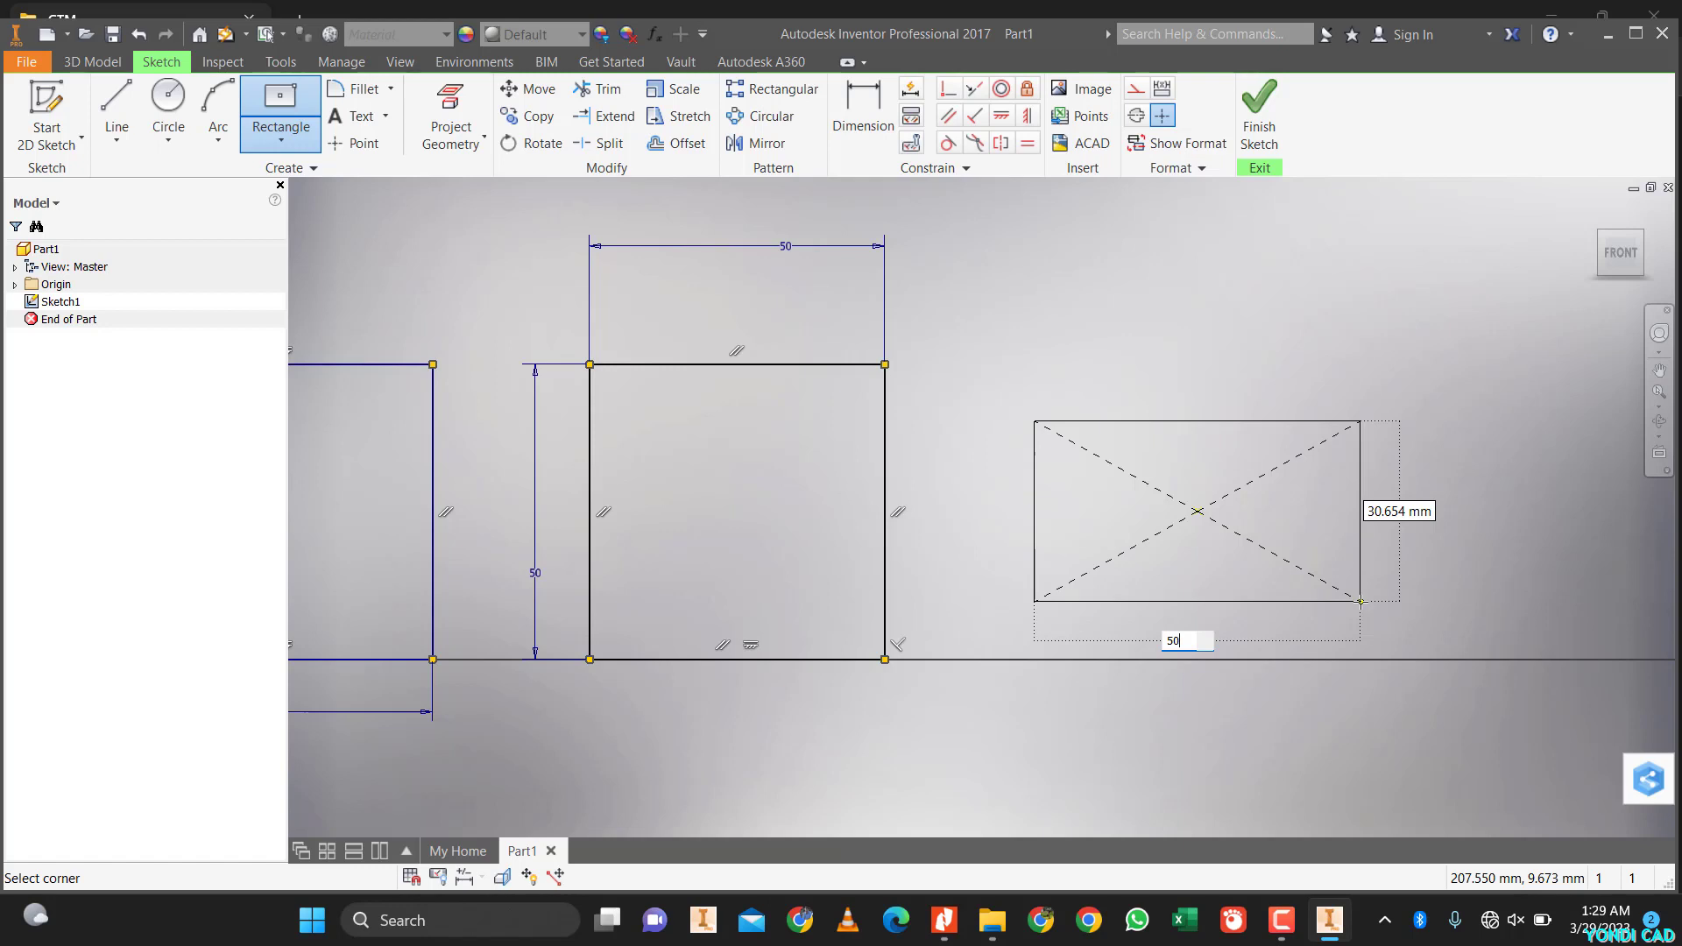
pyautogui.press('Tab')
pyautogui.write('5')
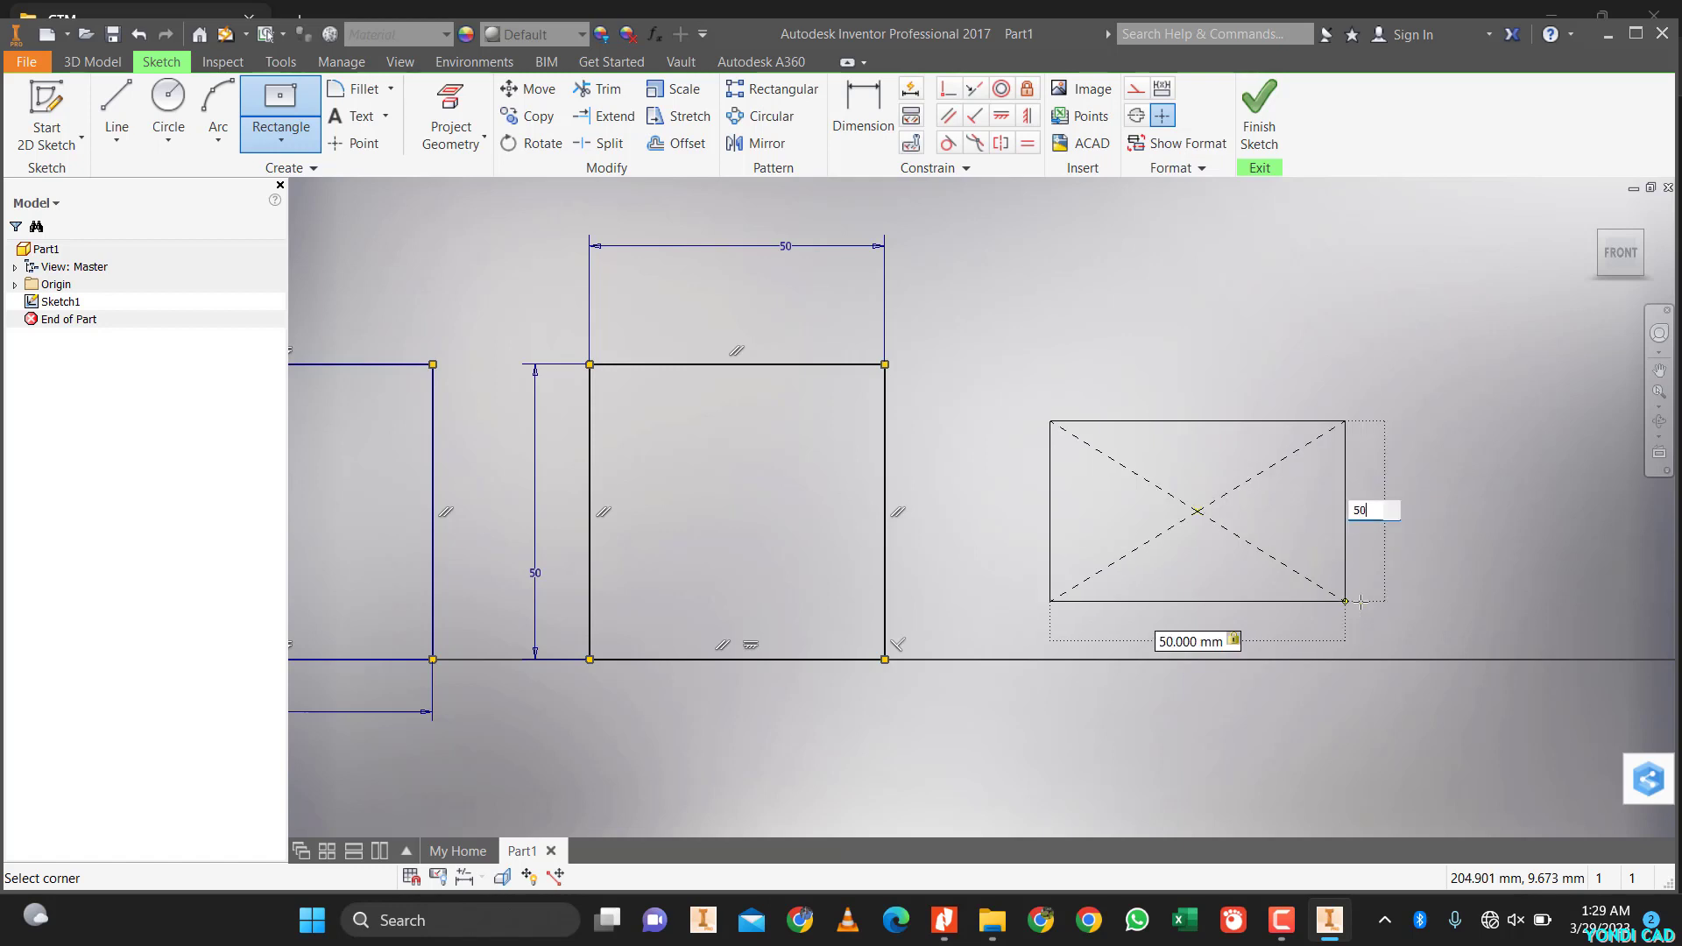
pyautogui.press('Return')
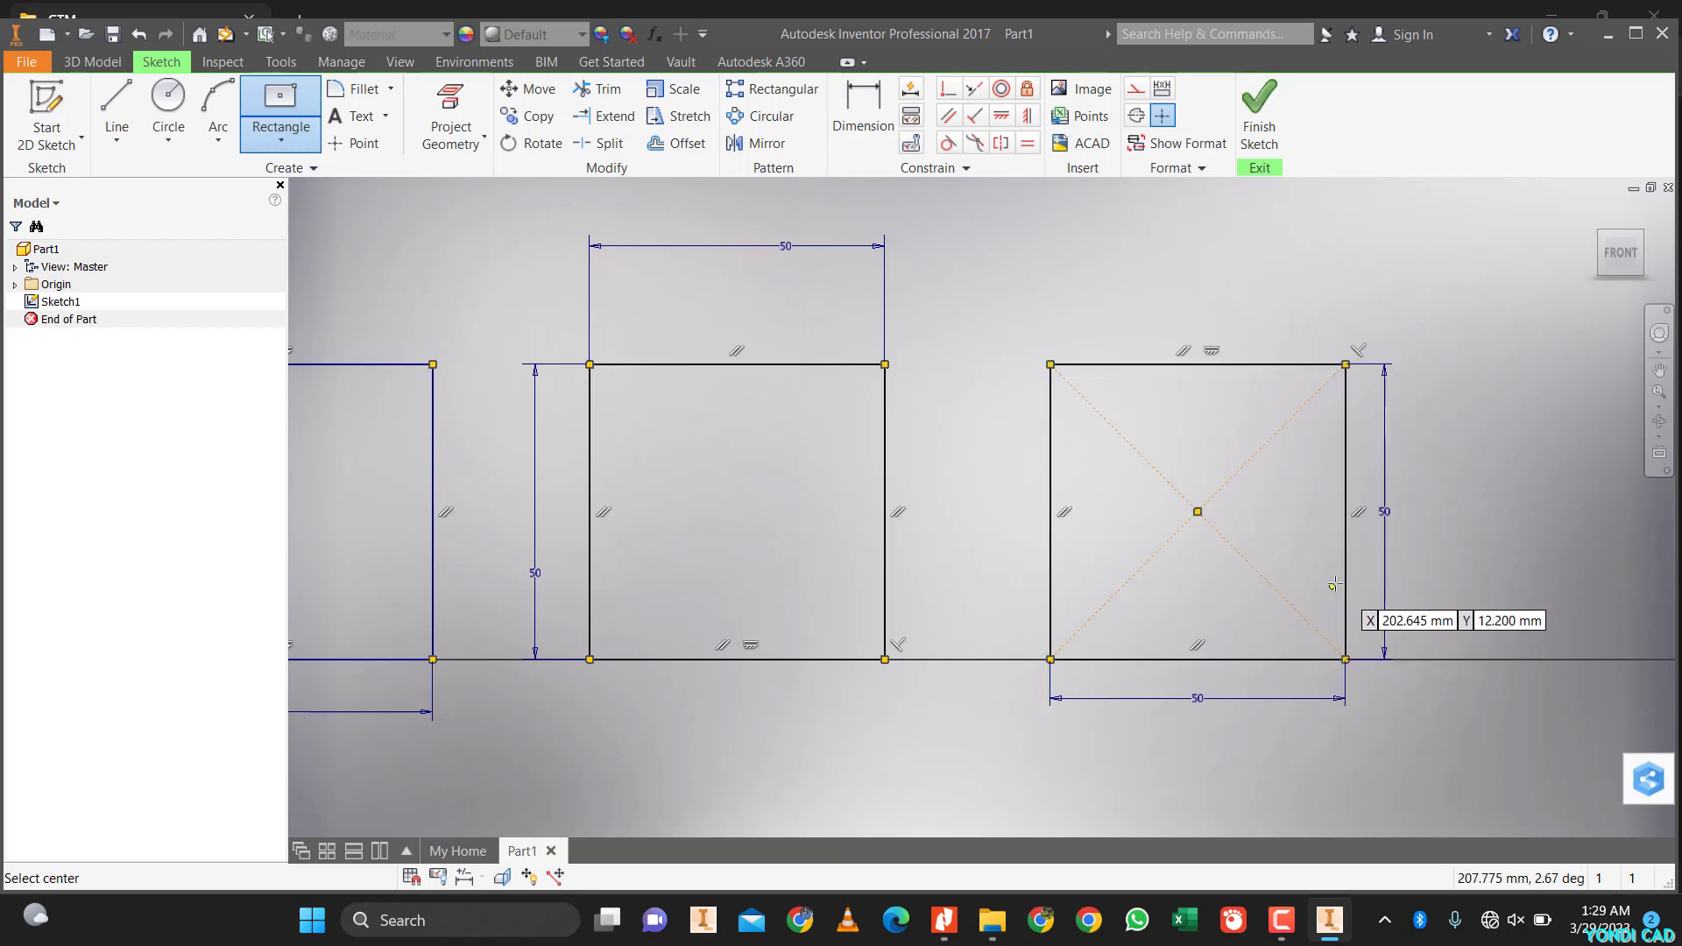
# - End the rectangle command and delete the second and third squares with their dimensions, keeping the first square
pyautogui.moveTo(1126, 570)
pyautogui.mouseDown(button='middle')
pyautogui.moveTo(1033, 590)
pyautogui.moveTo(709, 519)
pyautogui.moveTo(612, 534)
pyautogui.mouseUp(button='middle')
pyautogui.moveTo(901, 525); pyautogui.dragTo(726, 555, button='middle')
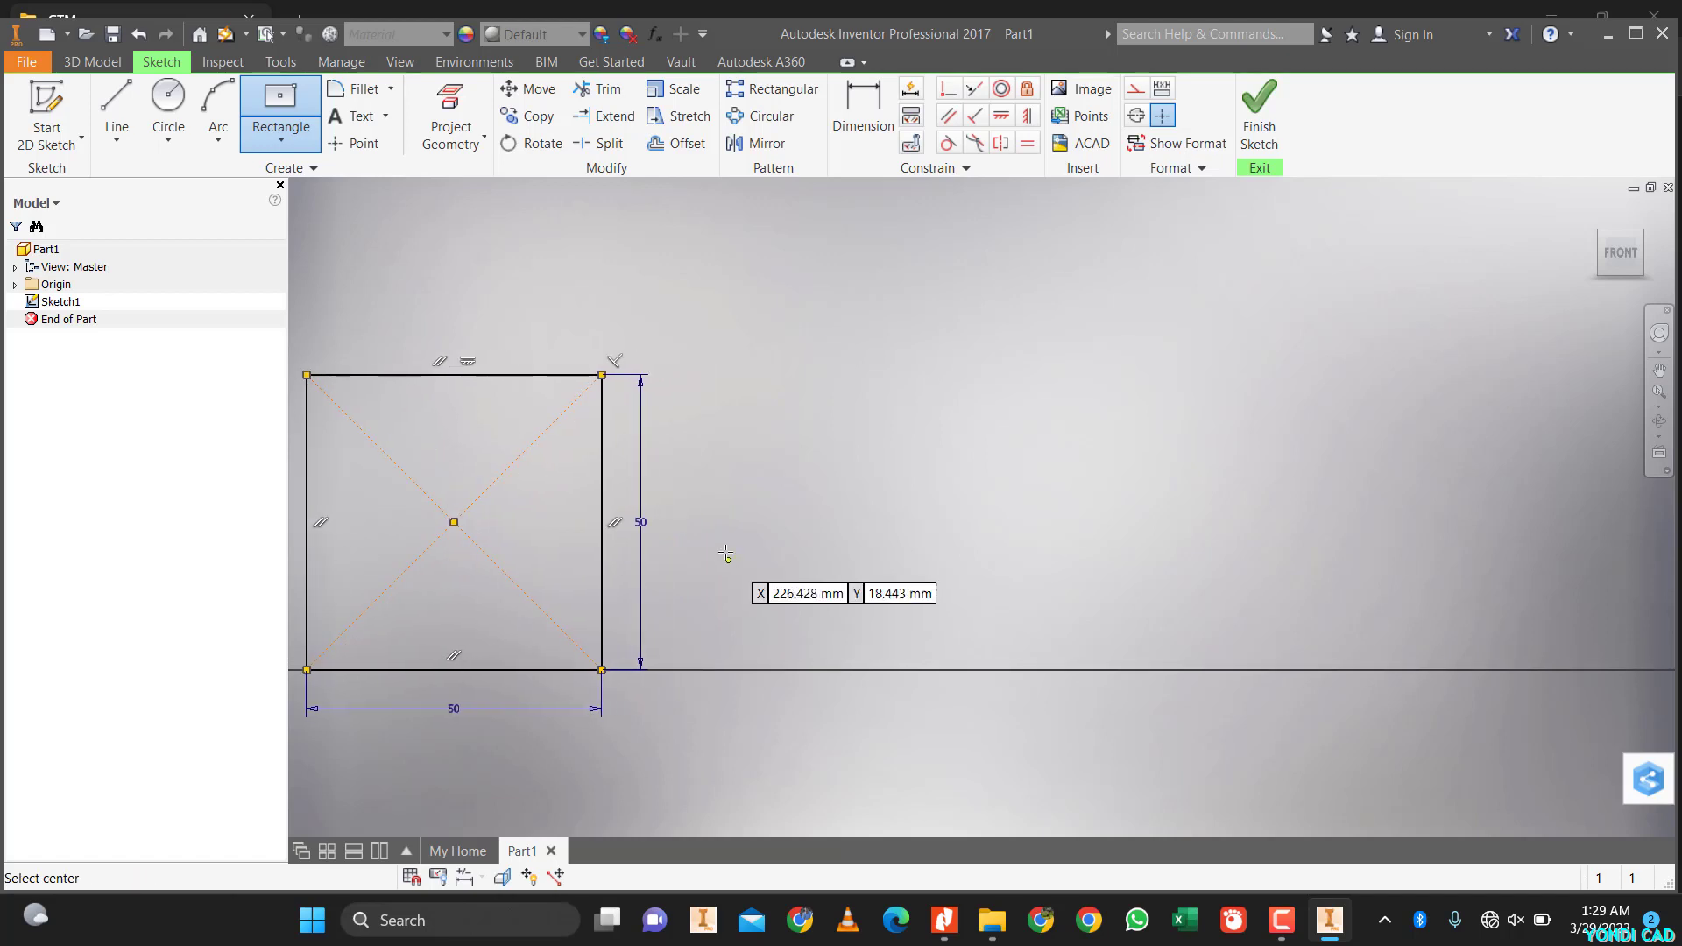
pyautogui.moveTo(833, 548)
pyautogui.mouseDown(button='middle')
pyautogui.moveTo(785, 544)
pyautogui.moveTo(1043, 537)
pyautogui.moveTo(898, 523)
pyautogui.moveTo(1182, 486)
pyautogui.mouseUp(button='middle')
pyautogui.scroll(3, 631, 552)
pyautogui.scroll(-5, 631, 552)
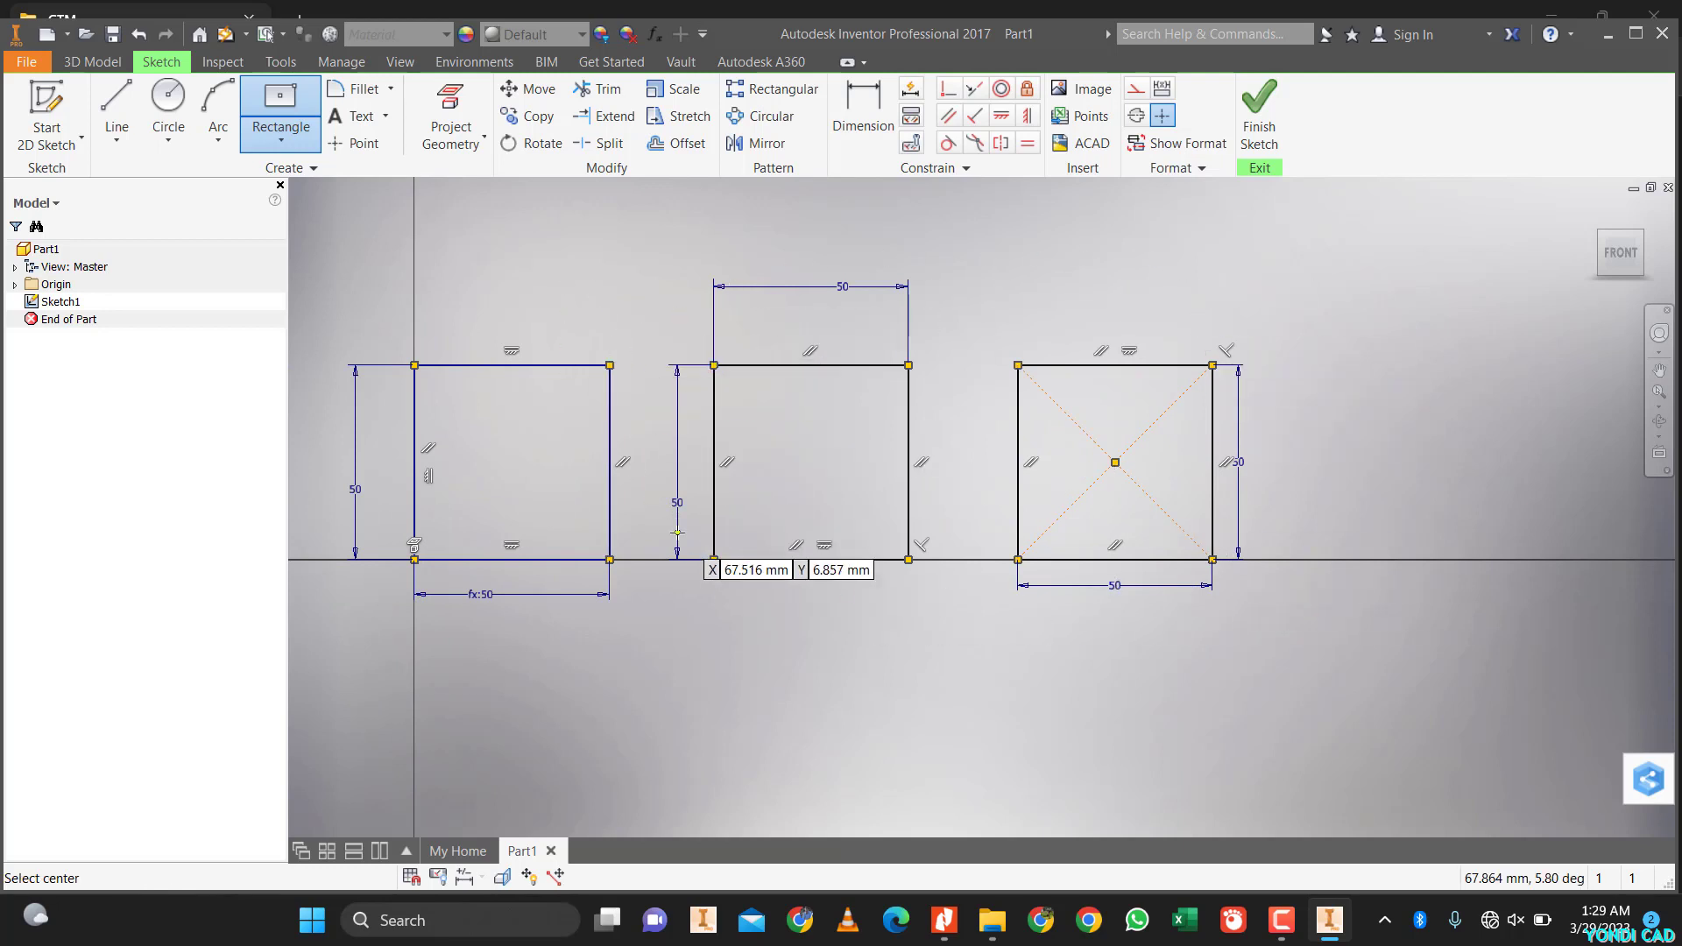
pyautogui.press('Escape')
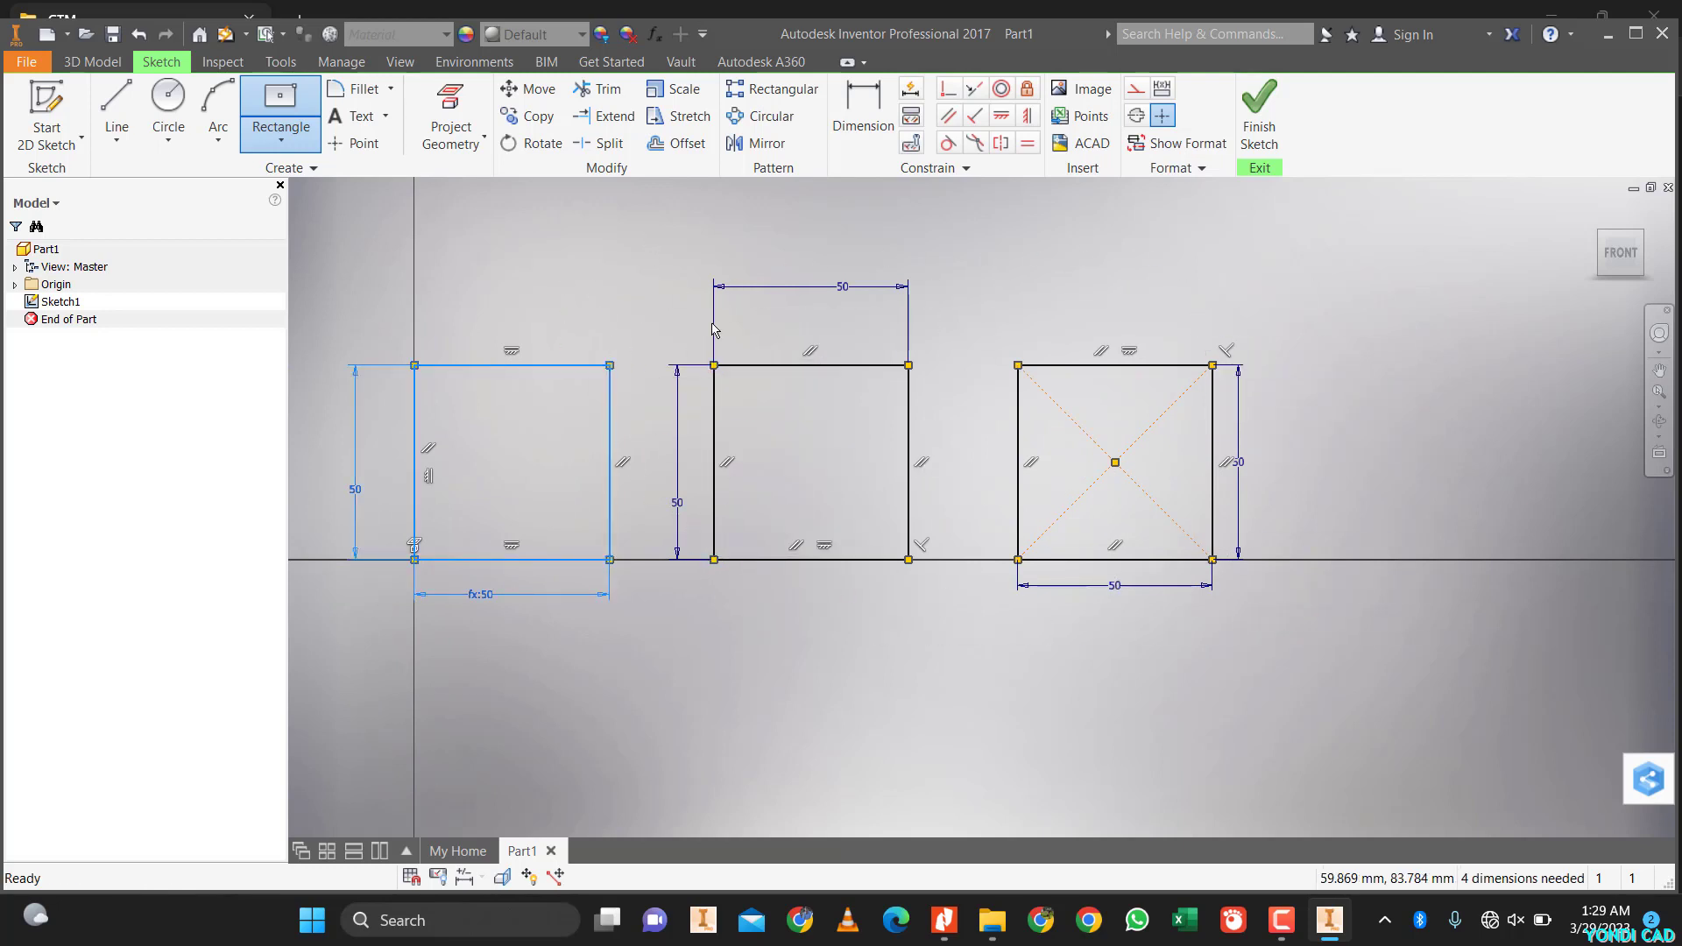
pyautogui.moveTo(647, 231); pyautogui.dragTo(1373, 692)
pyautogui.press('Delete')
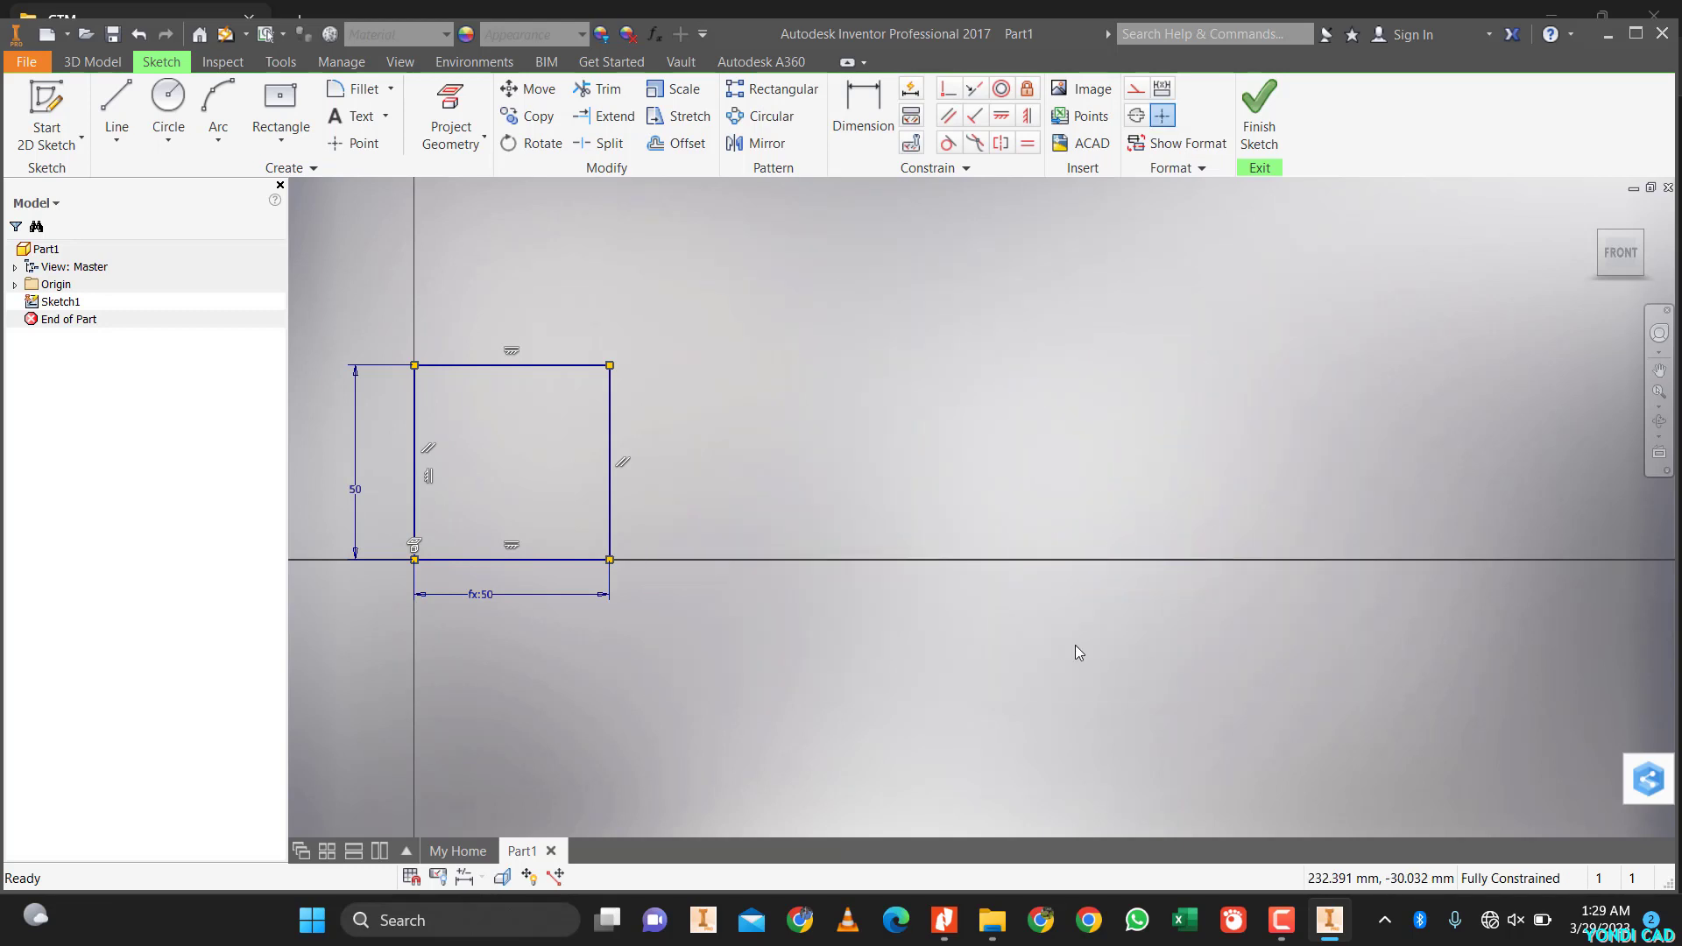
# - Check figure 2 in the 0_SKET PDF in Nitro Pro and return to Inventor
pyautogui.moveTo(680, 499); pyautogui.dragTo(913, 469, button='middle')
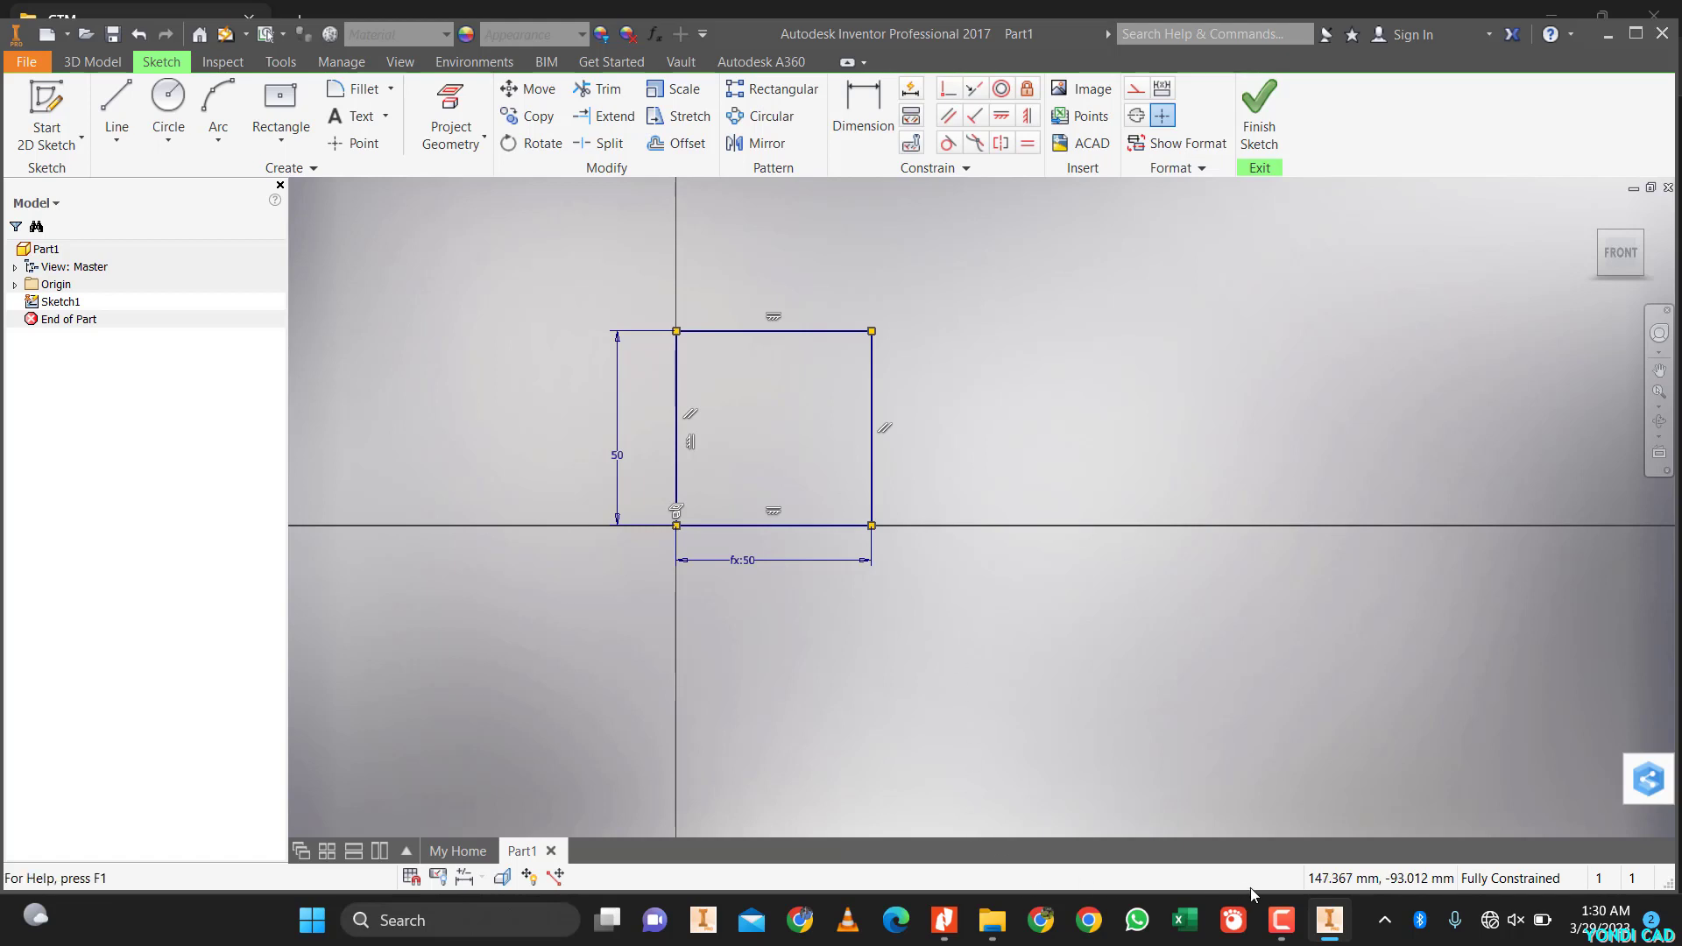
pyautogui.moveTo(943, 920)
pyautogui.click(944, 823)
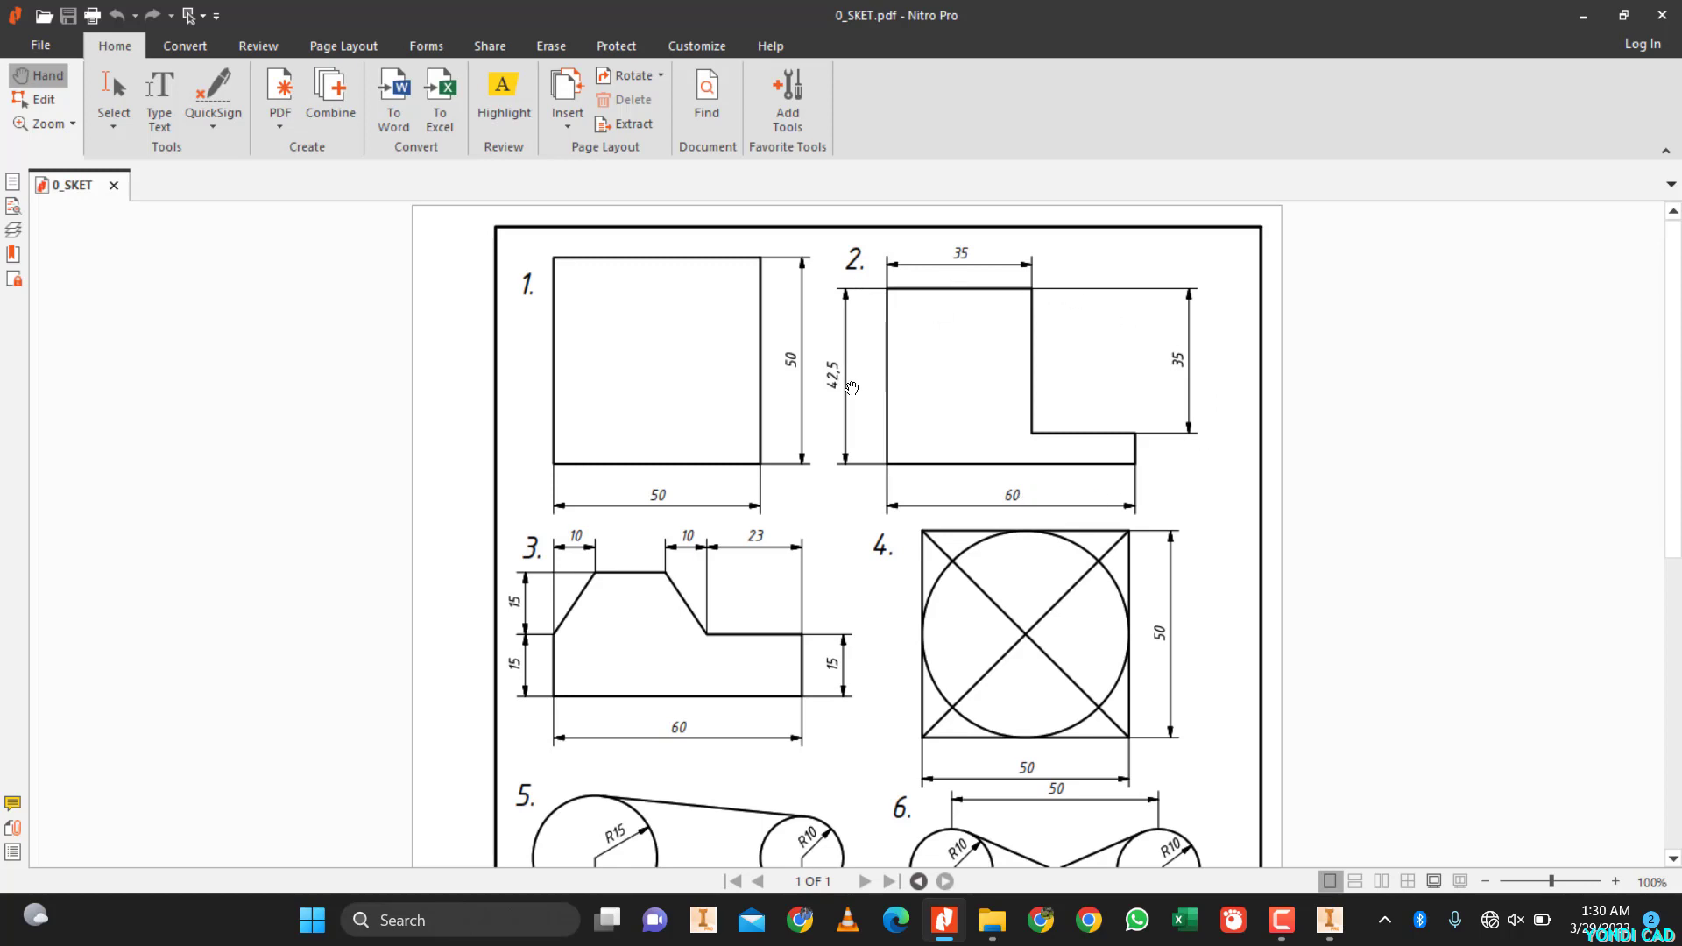
pyautogui.click(1583, 15)
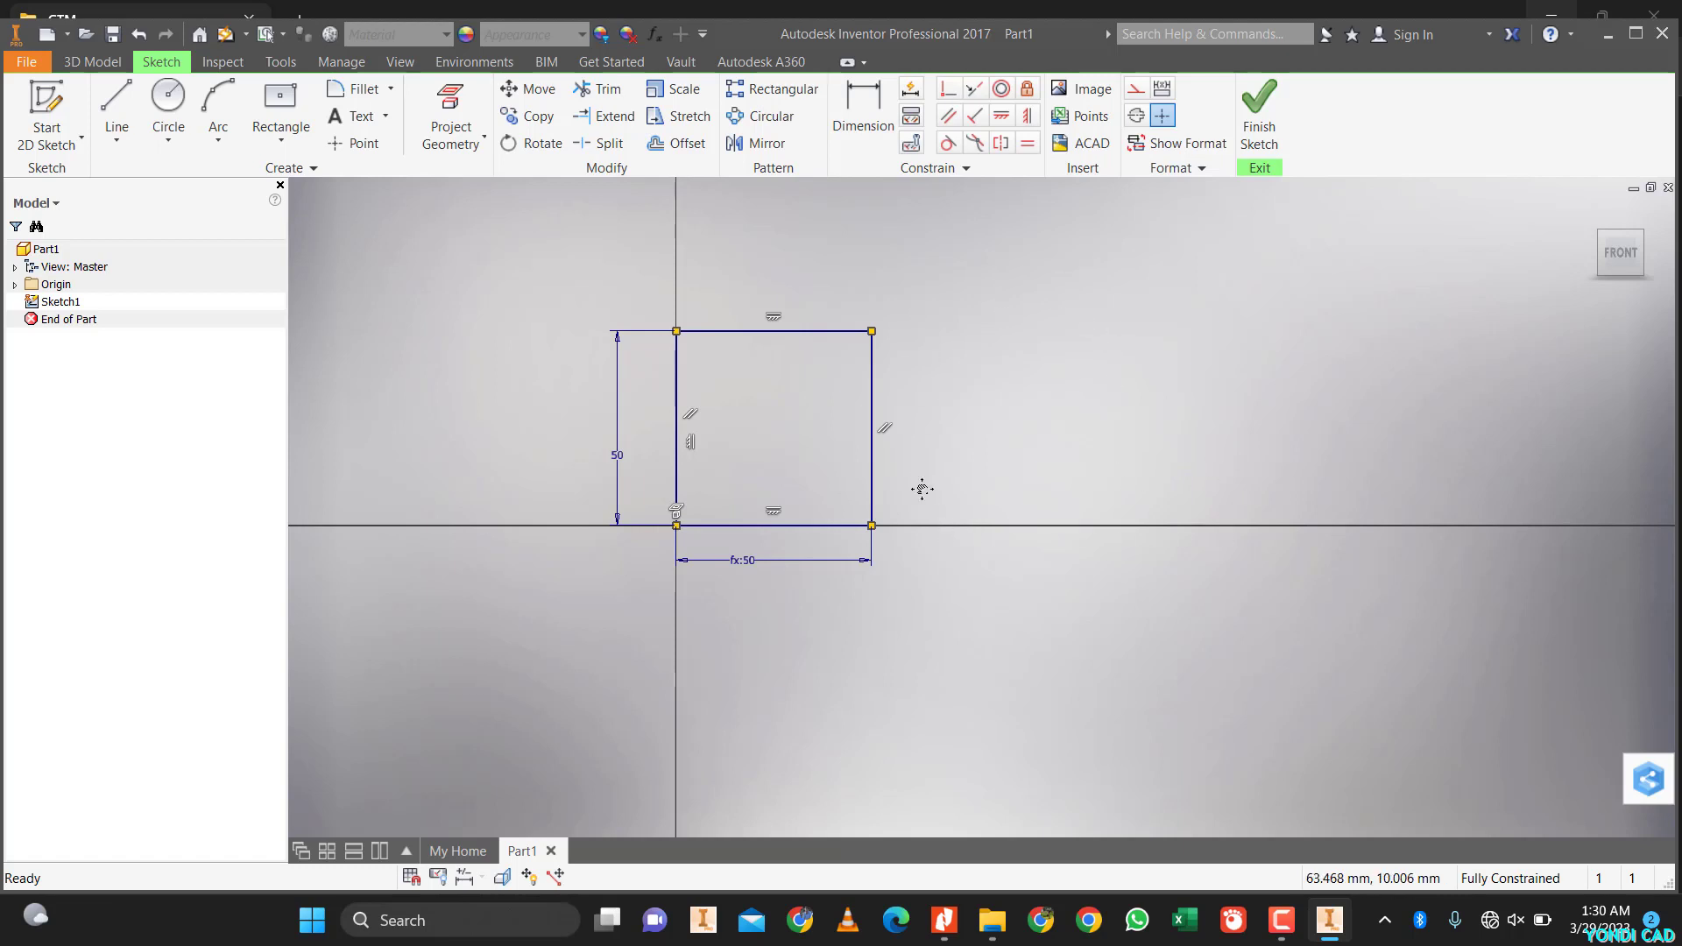
# - Draw a closed six-line L-shaped outline about 60 mm wide and 51 mm high right of the square, with its base on the horizontal axis
pyautogui.moveTo(922, 489); pyautogui.dragTo(797, 522, button='middle')
pyautogui.scroll(-3, 797, 522)
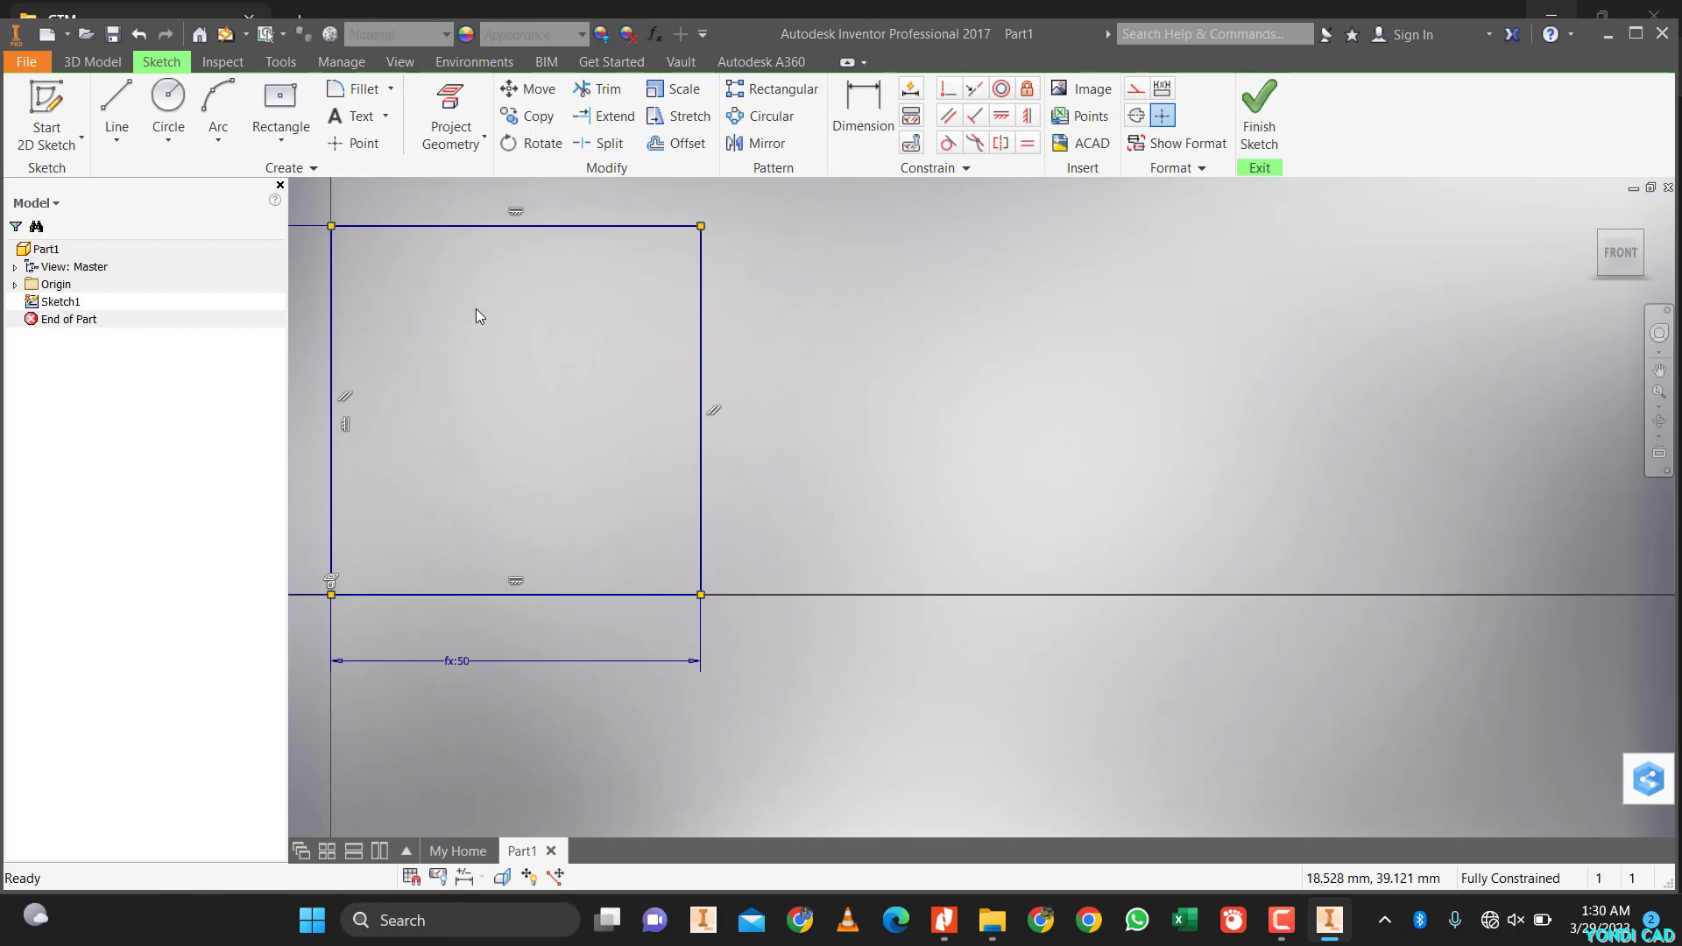
pyautogui.moveTo(476, 315); pyautogui.dragTo(588, 351, button='middle')
pyautogui.click(117, 109)
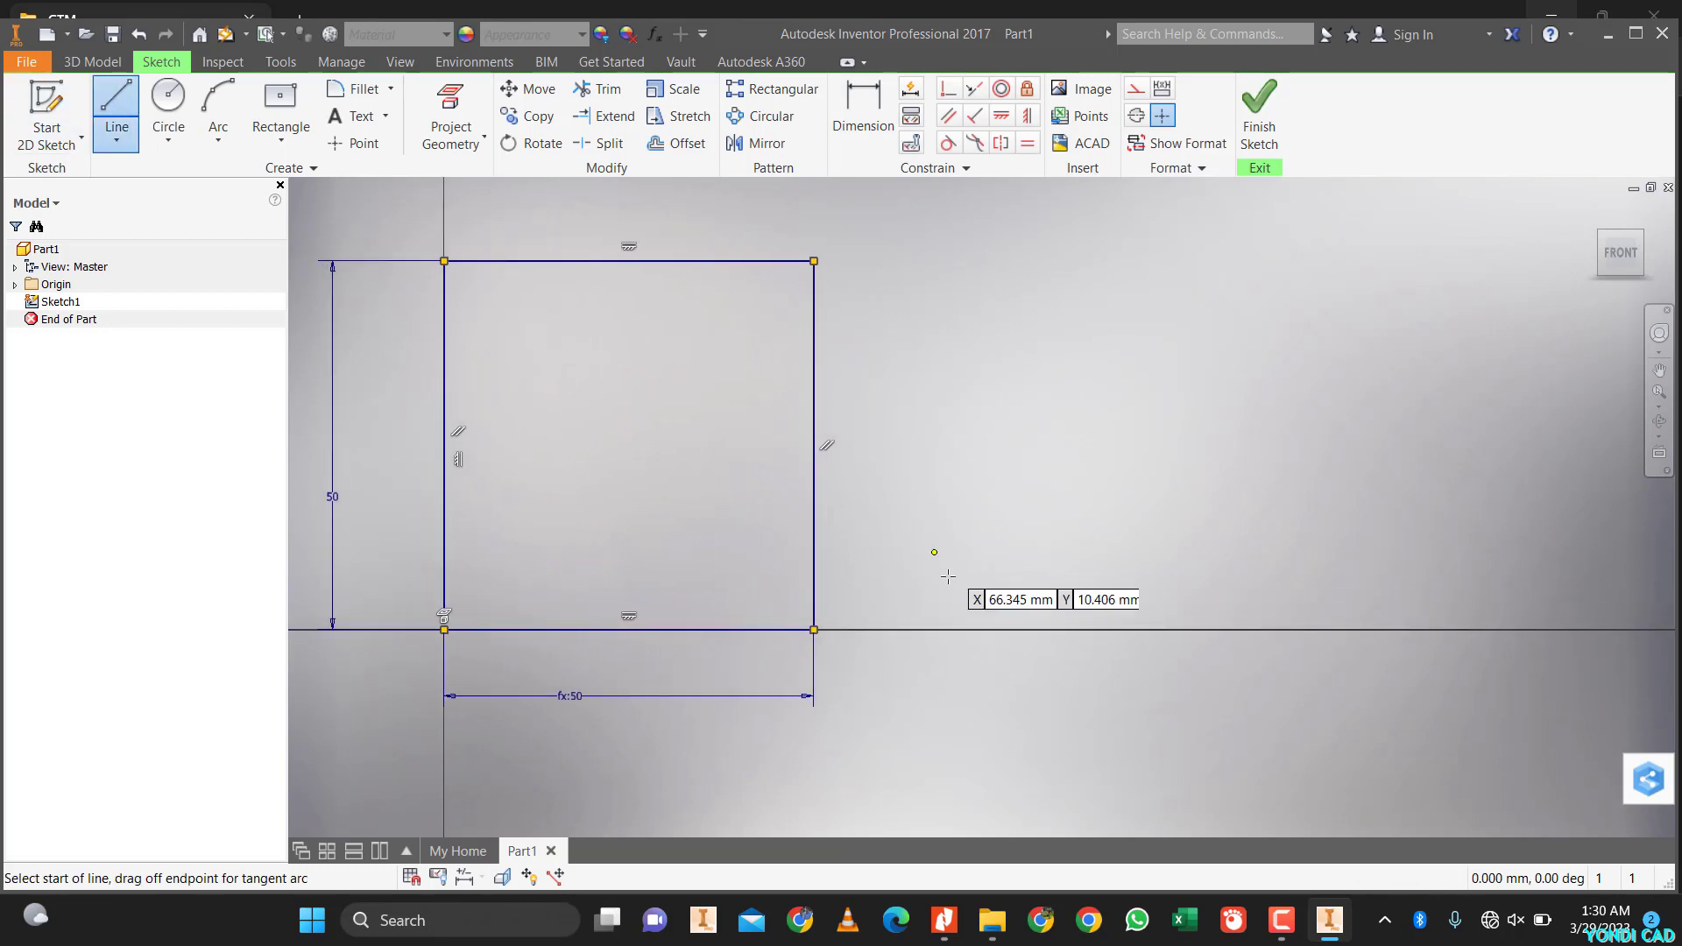
pyautogui.click(1014, 630)
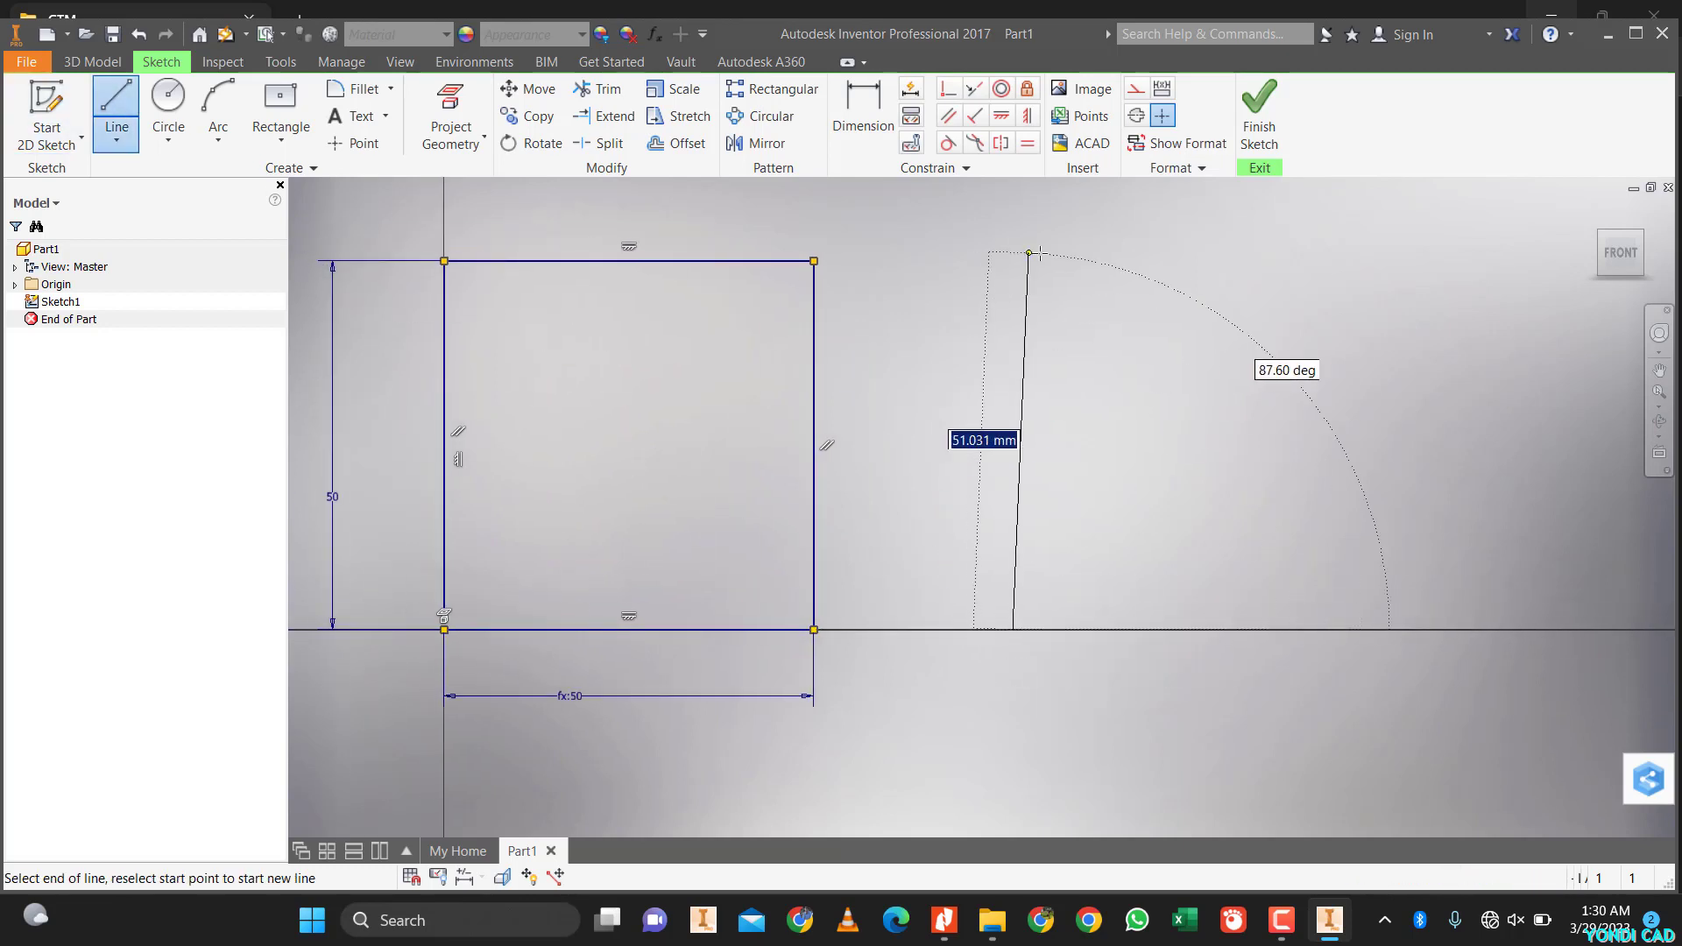
pyautogui.click(1040, 253)
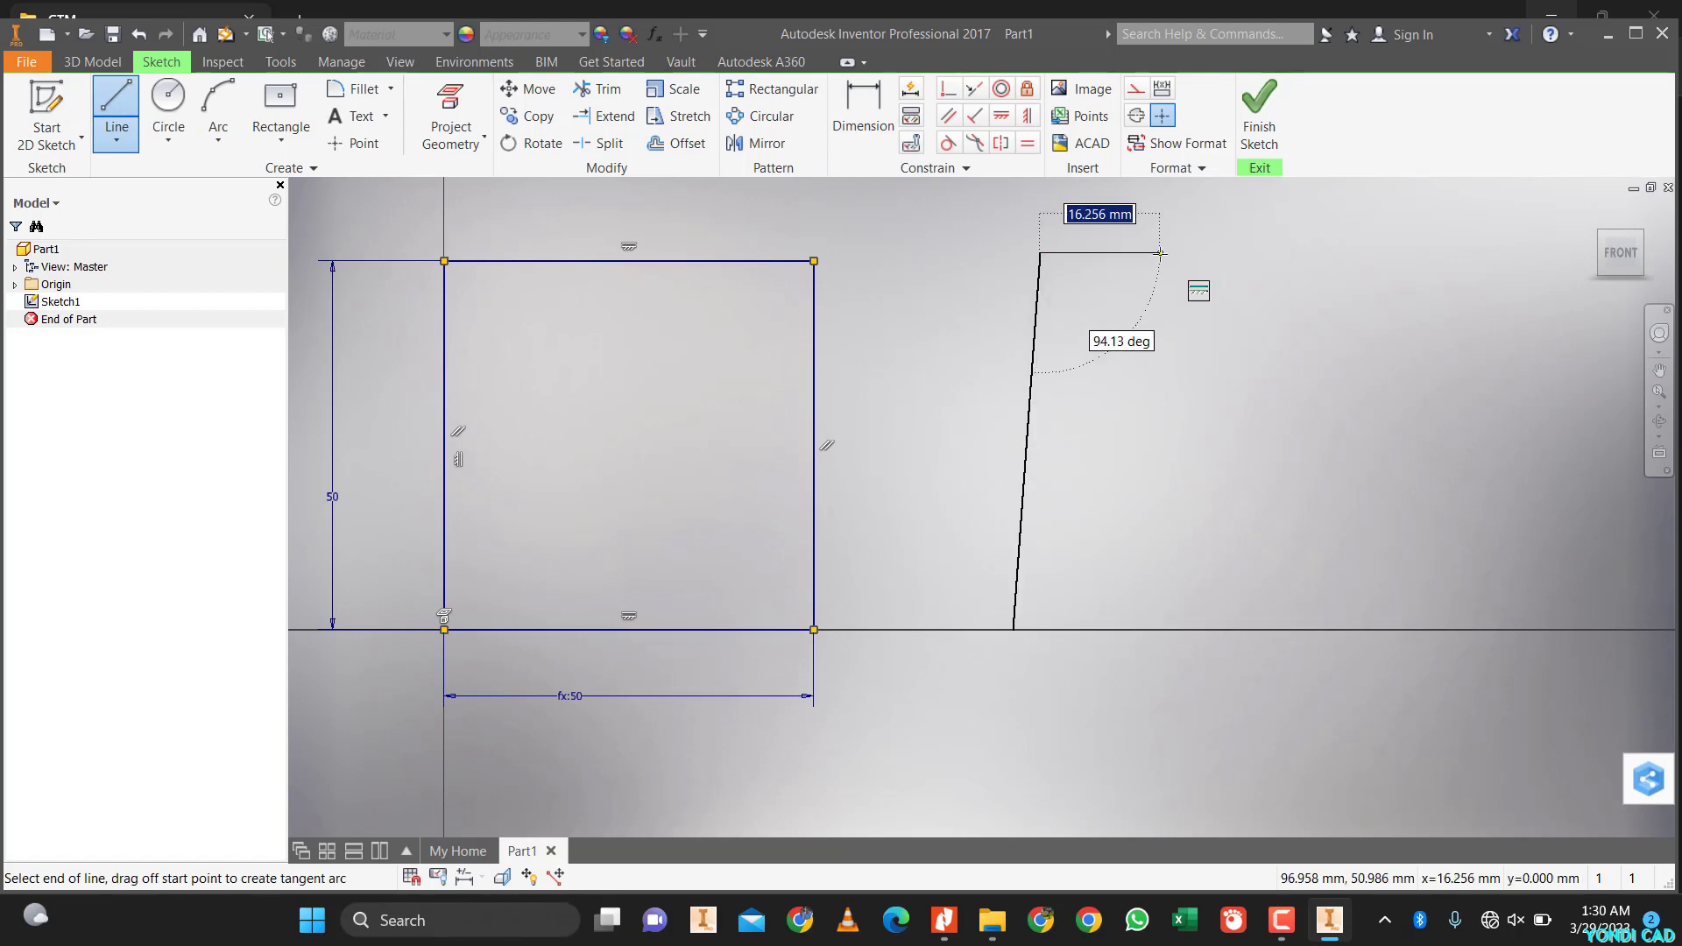
pyautogui.click(1160, 253)
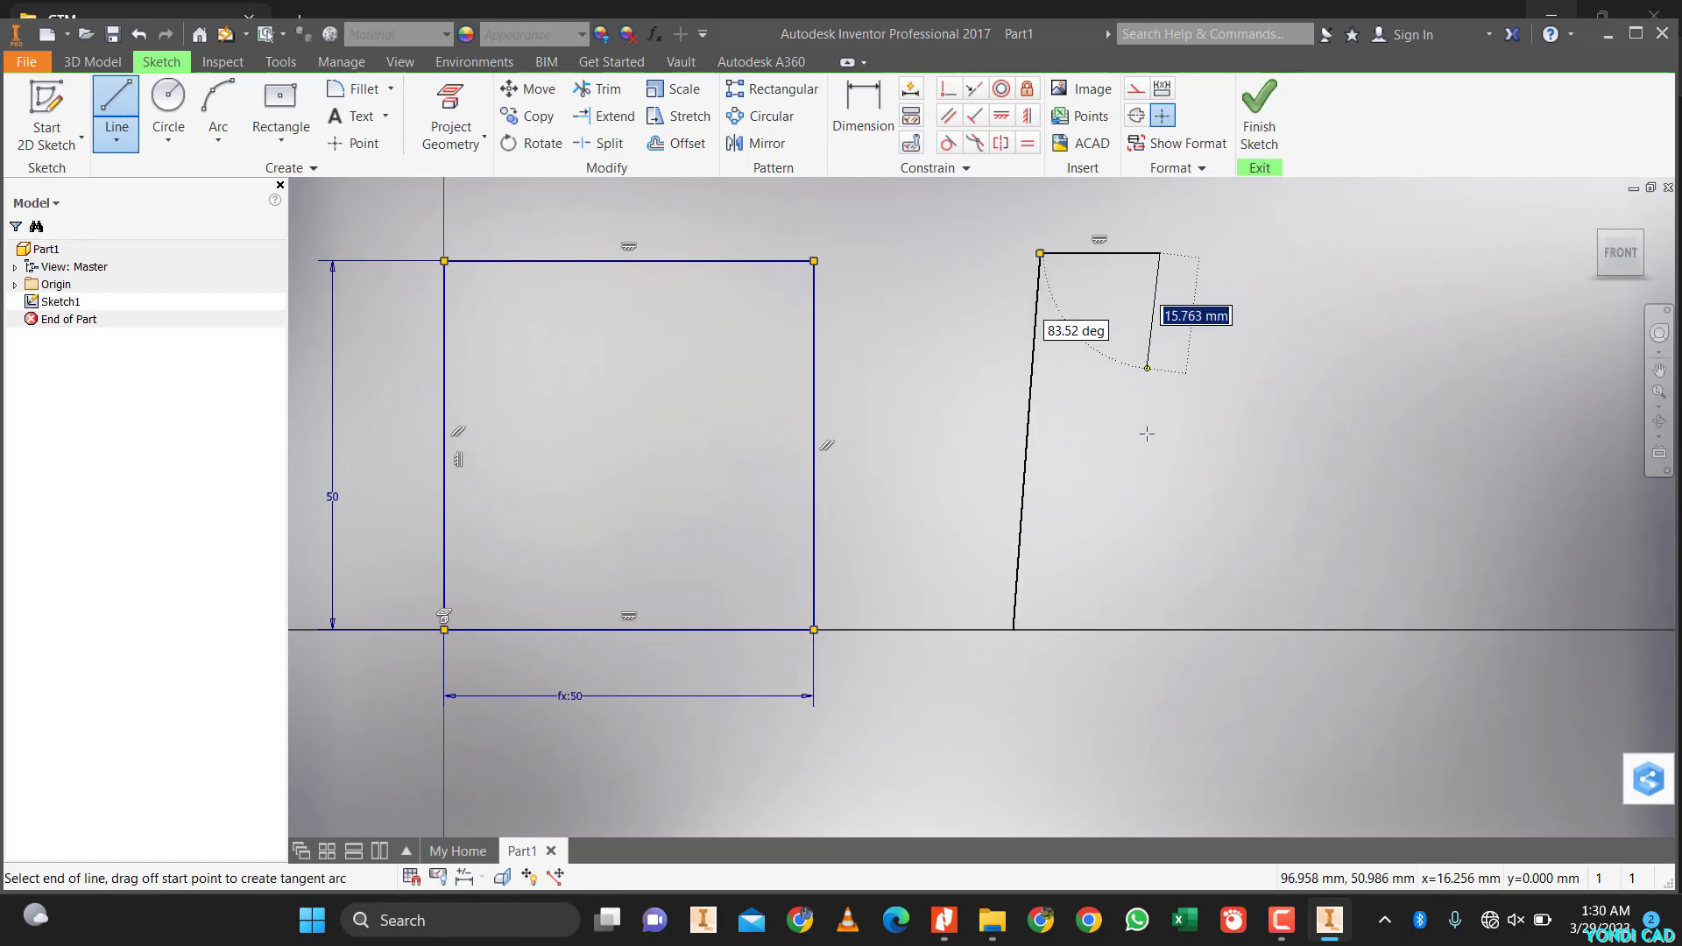
pyautogui.click(1161, 528)
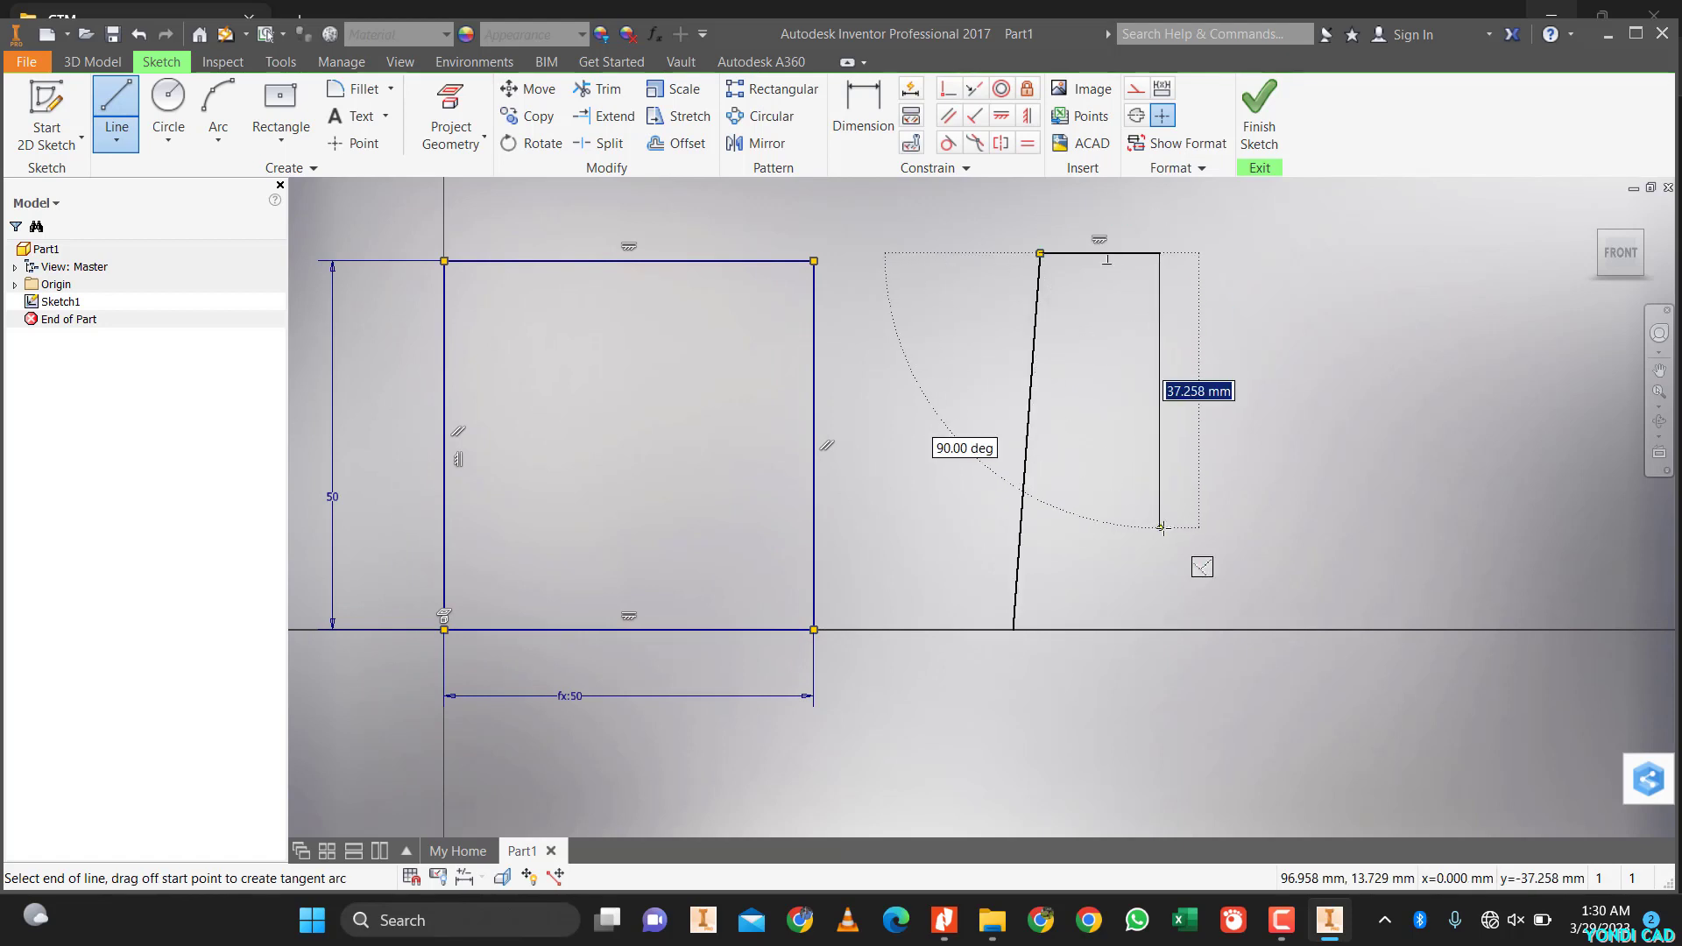
pyautogui.click(1446, 538)
pyautogui.click(1458, 629)
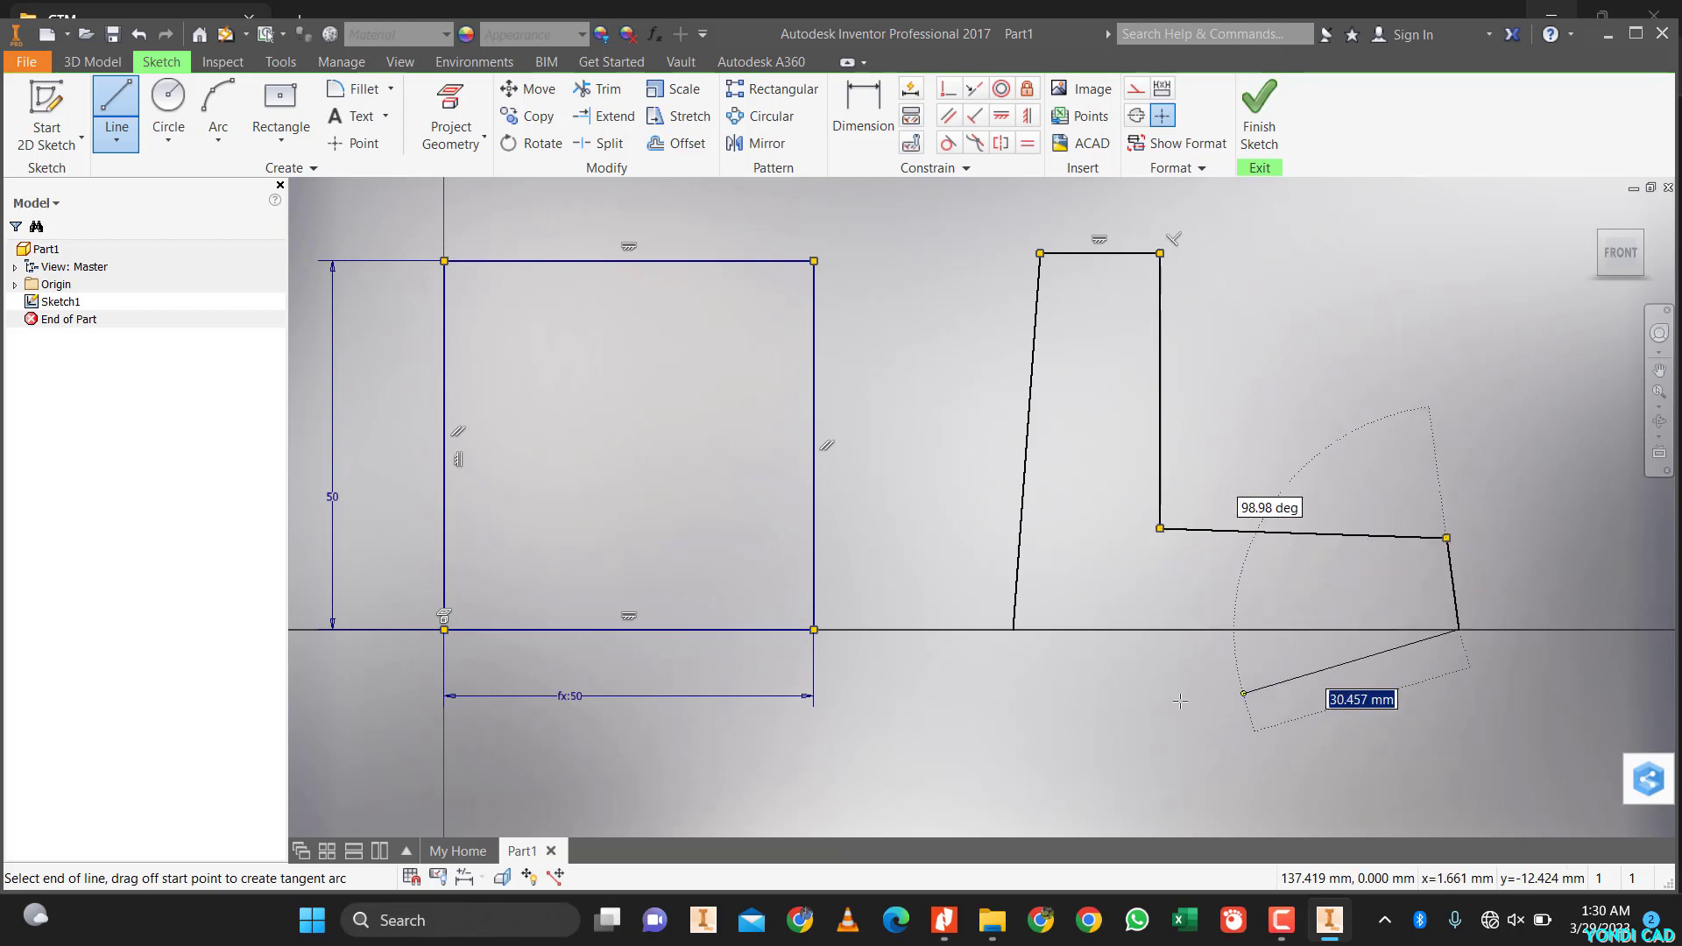
pyautogui.click(1013, 630)
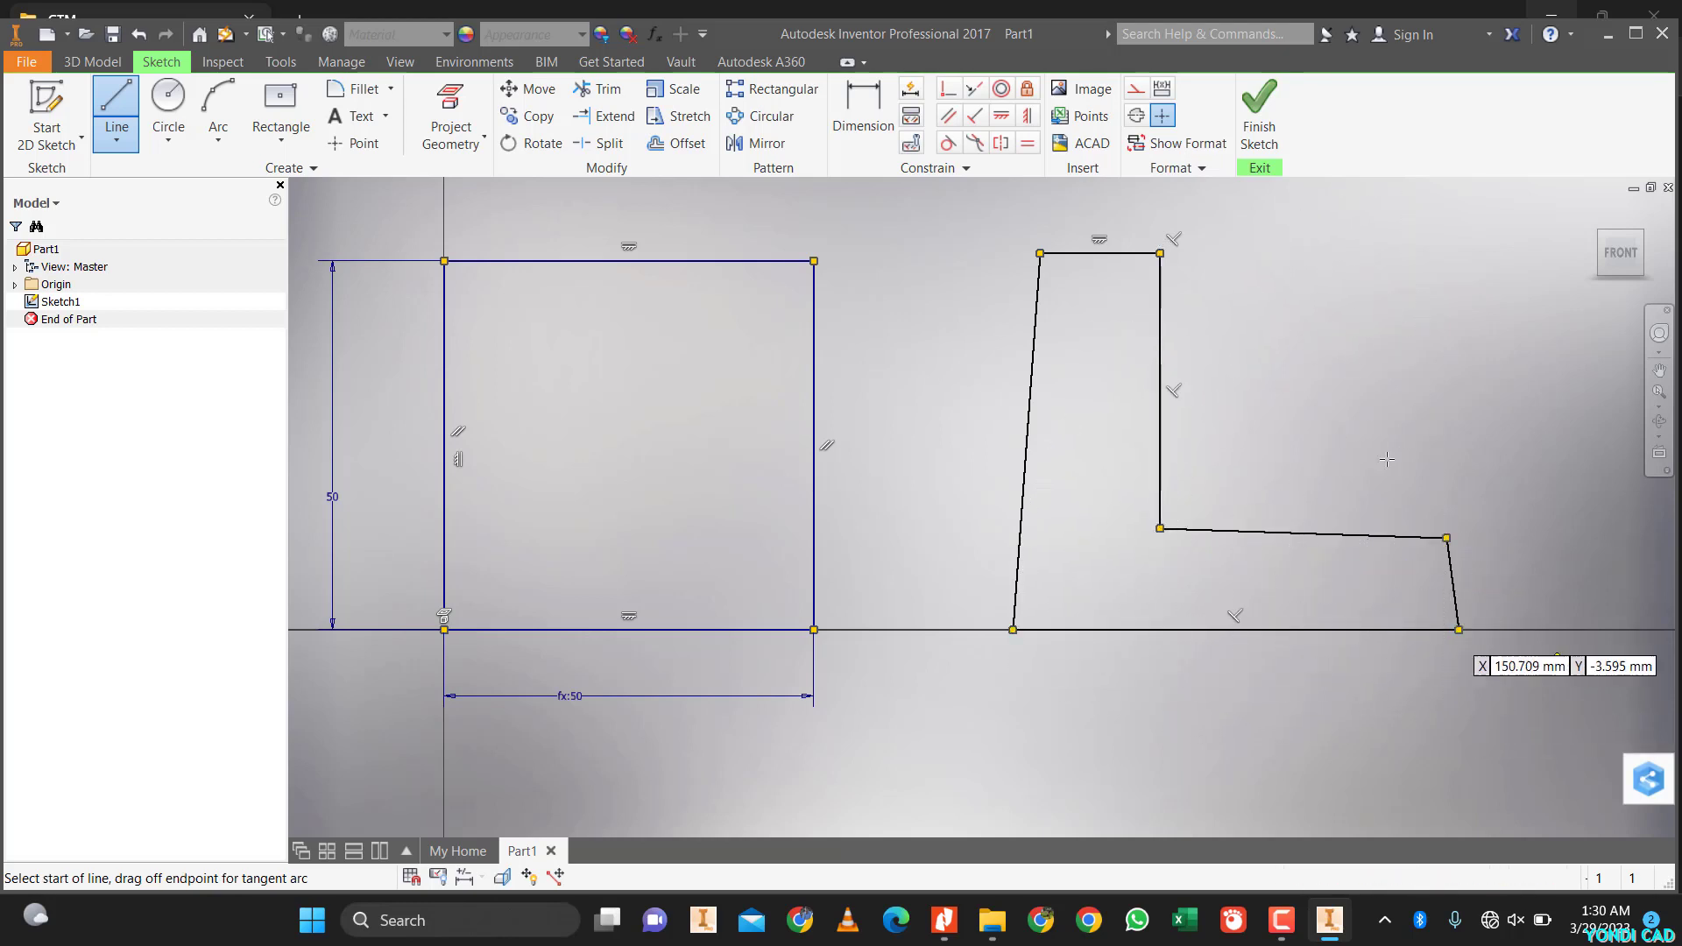
# - Constrain the L-shape's step edge horizontal, and its long outer edge and short end edge vertical
pyautogui.click(1005, 117)
pyautogui.click(1265, 540)
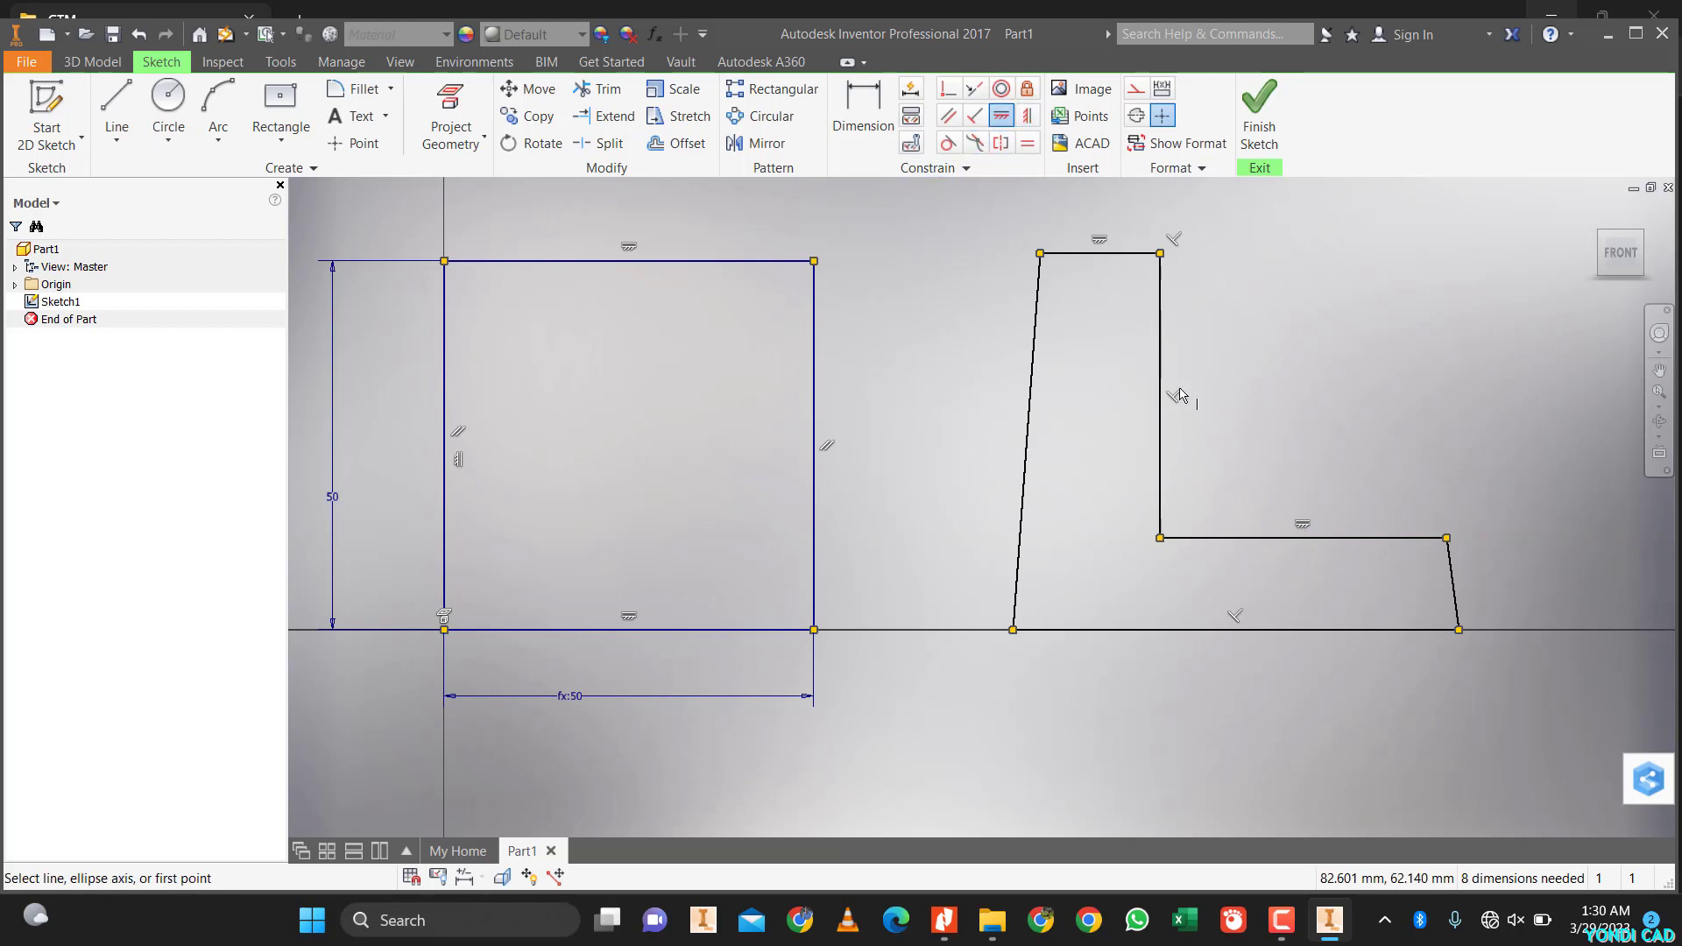
pyautogui.press('i')
pyautogui.click(1023, 506)
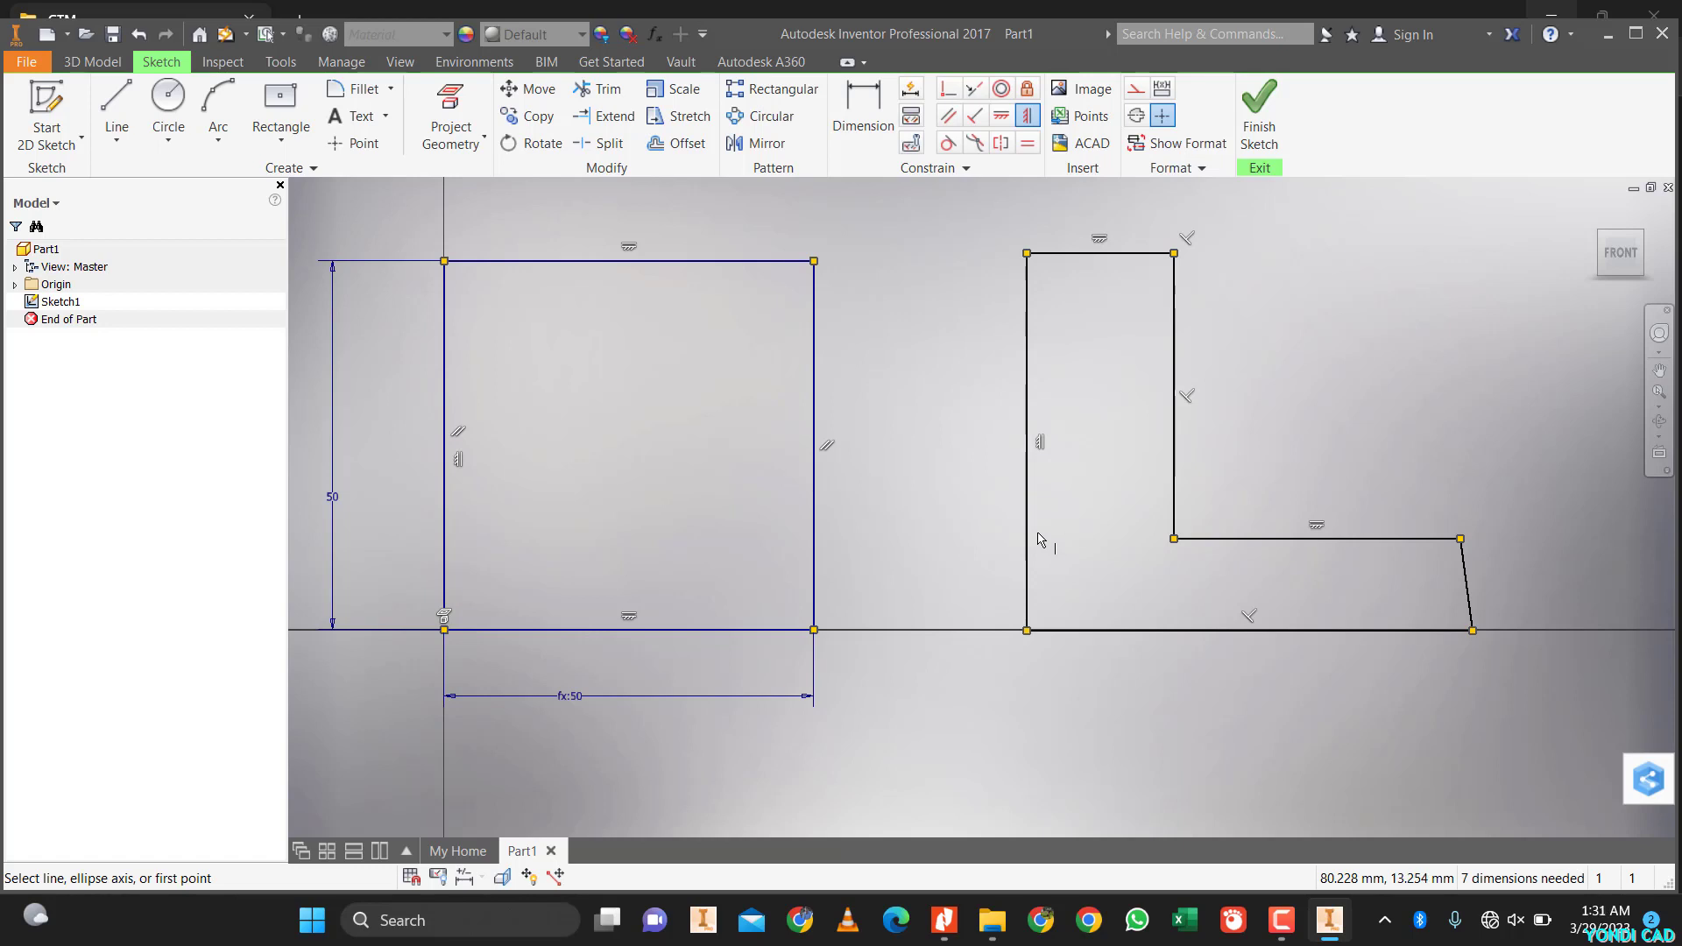
pyautogui.click(1466, 605)
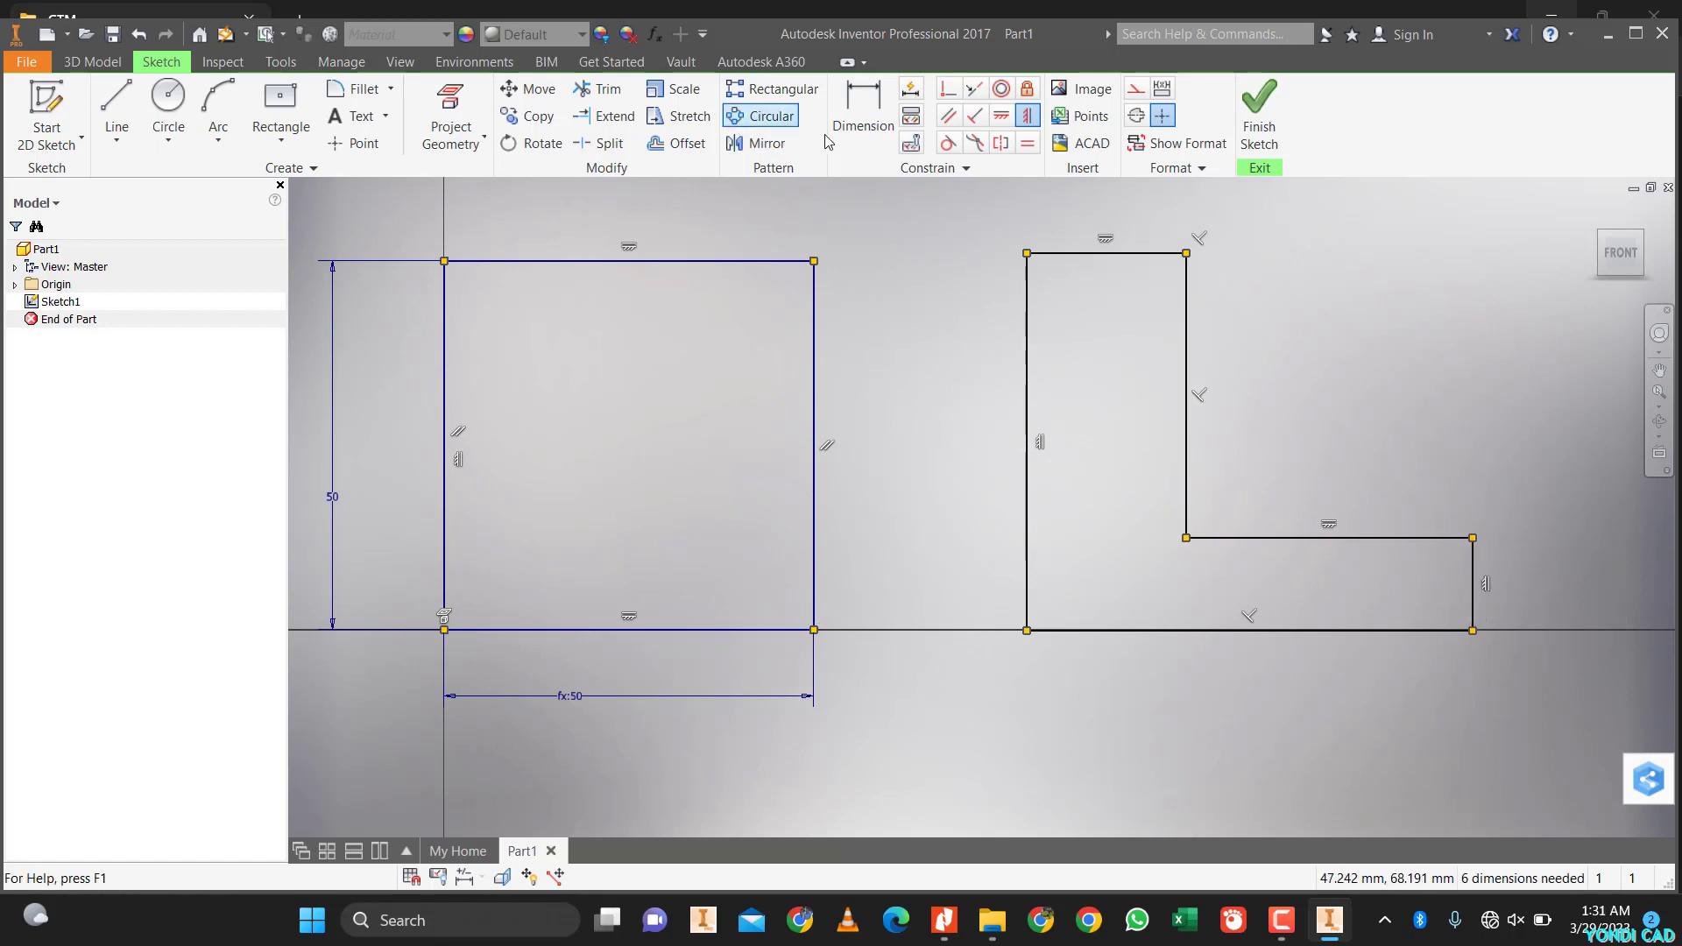
# - Dimension the L-shape's base edge as 60 mm, checking the value against figure 2 in the PDF
pyautogui.click(872, 145)
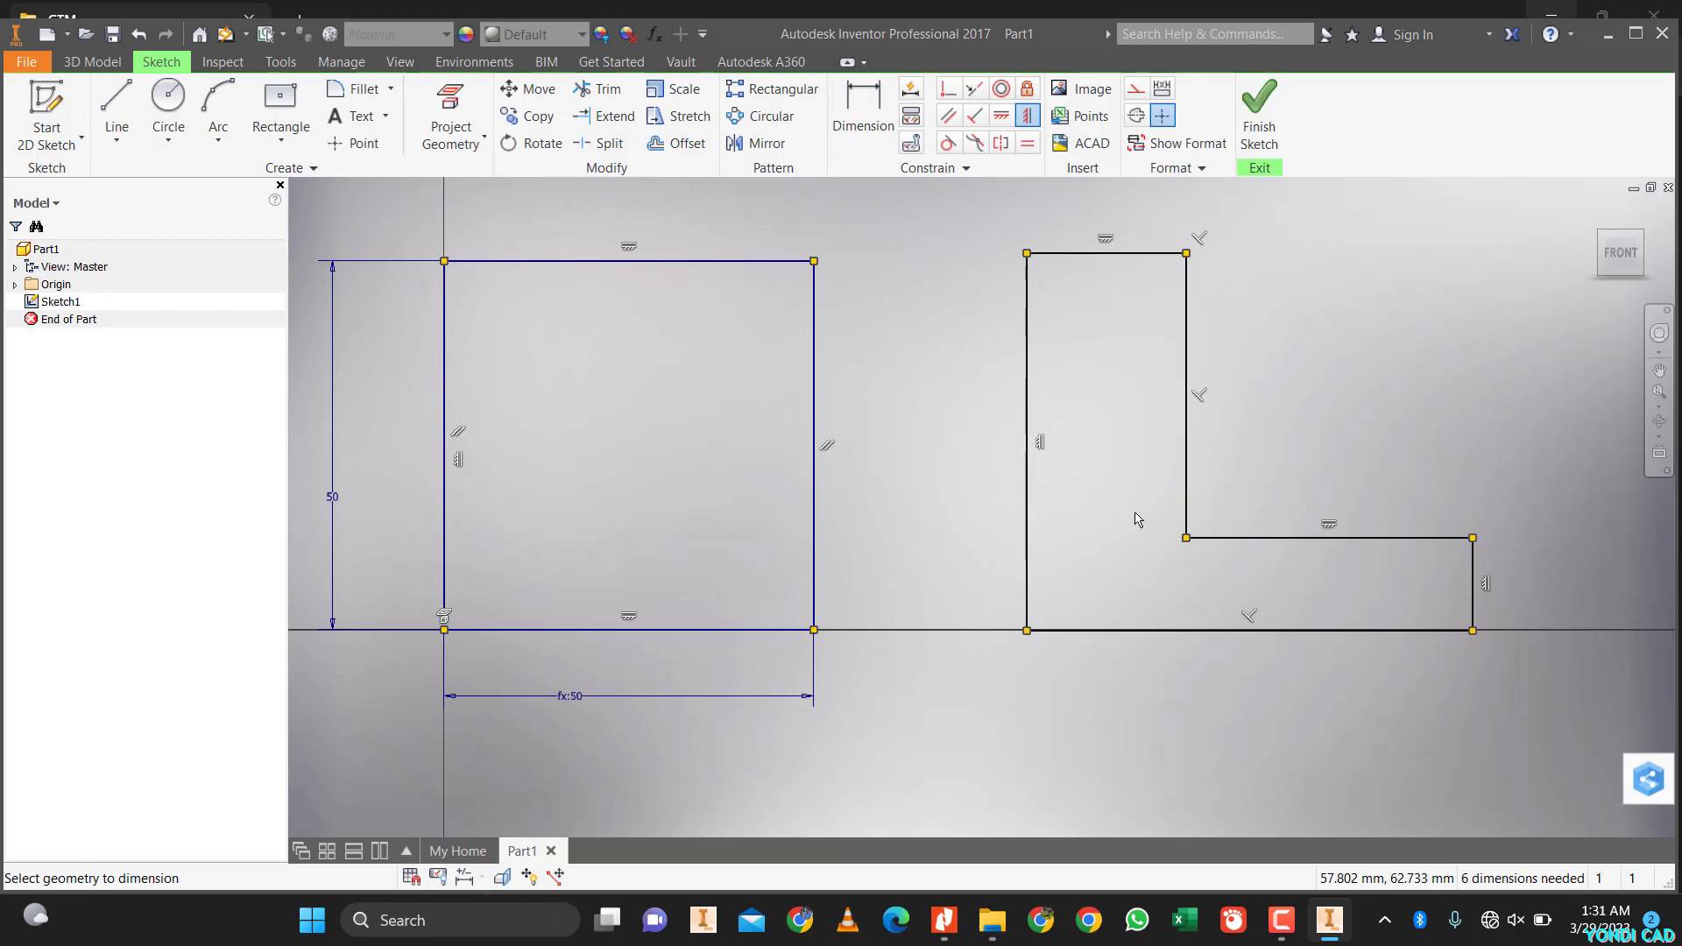
pyautogui.click(1227, 630)
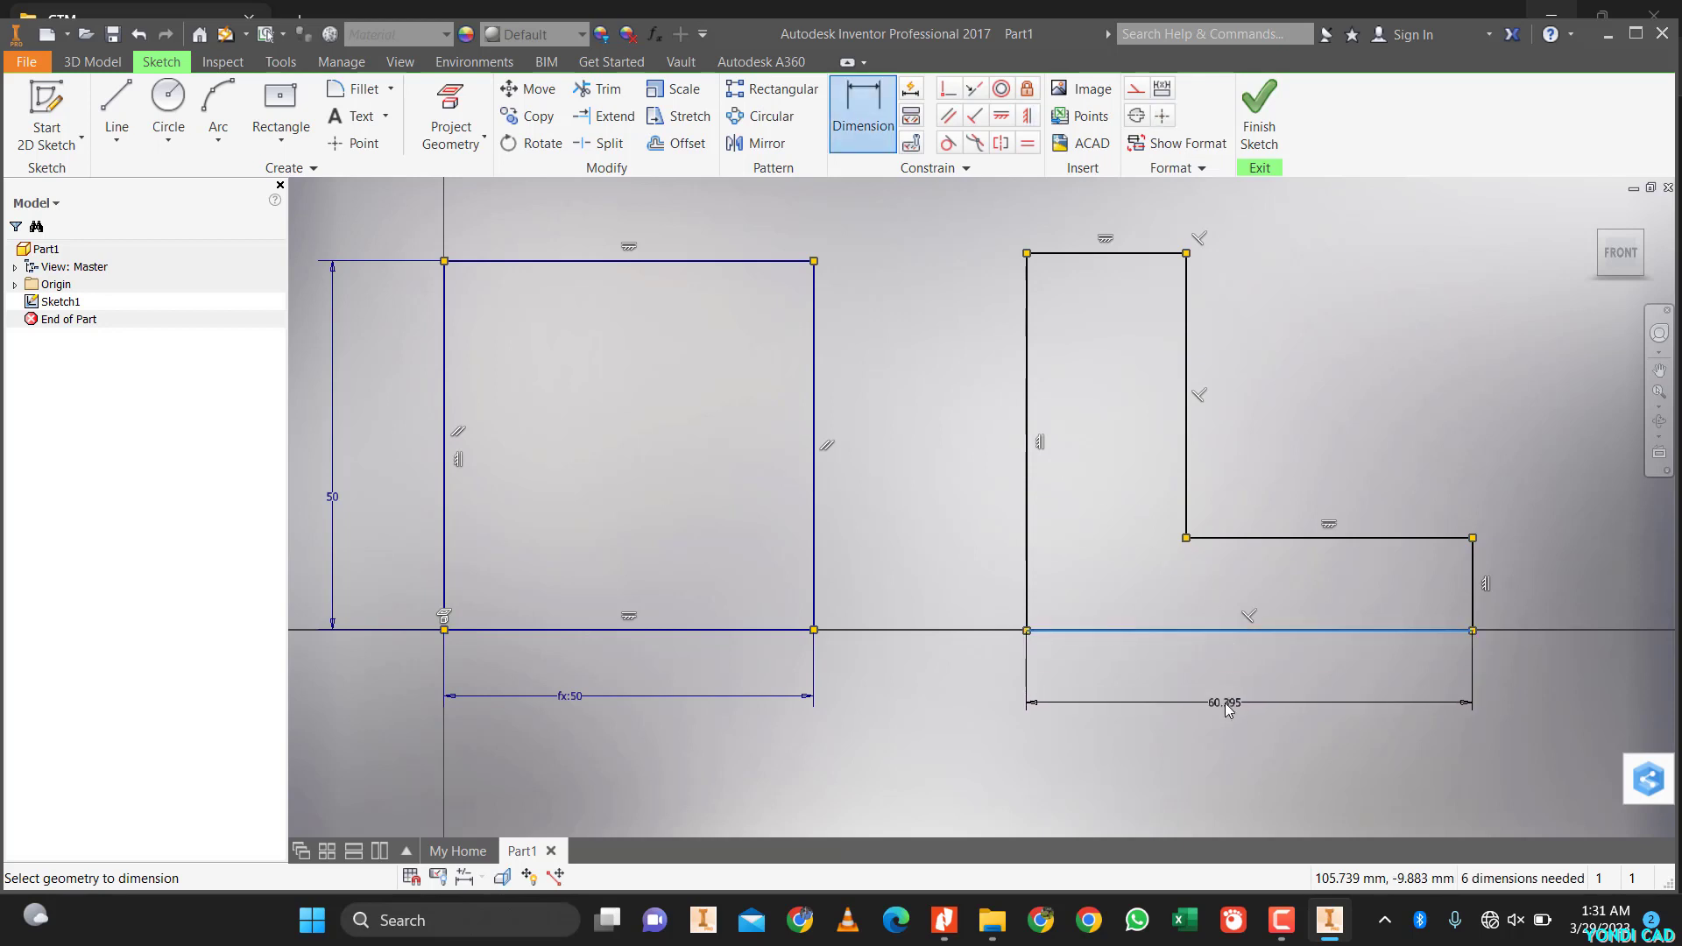
pyautogui.click(1228, 710)
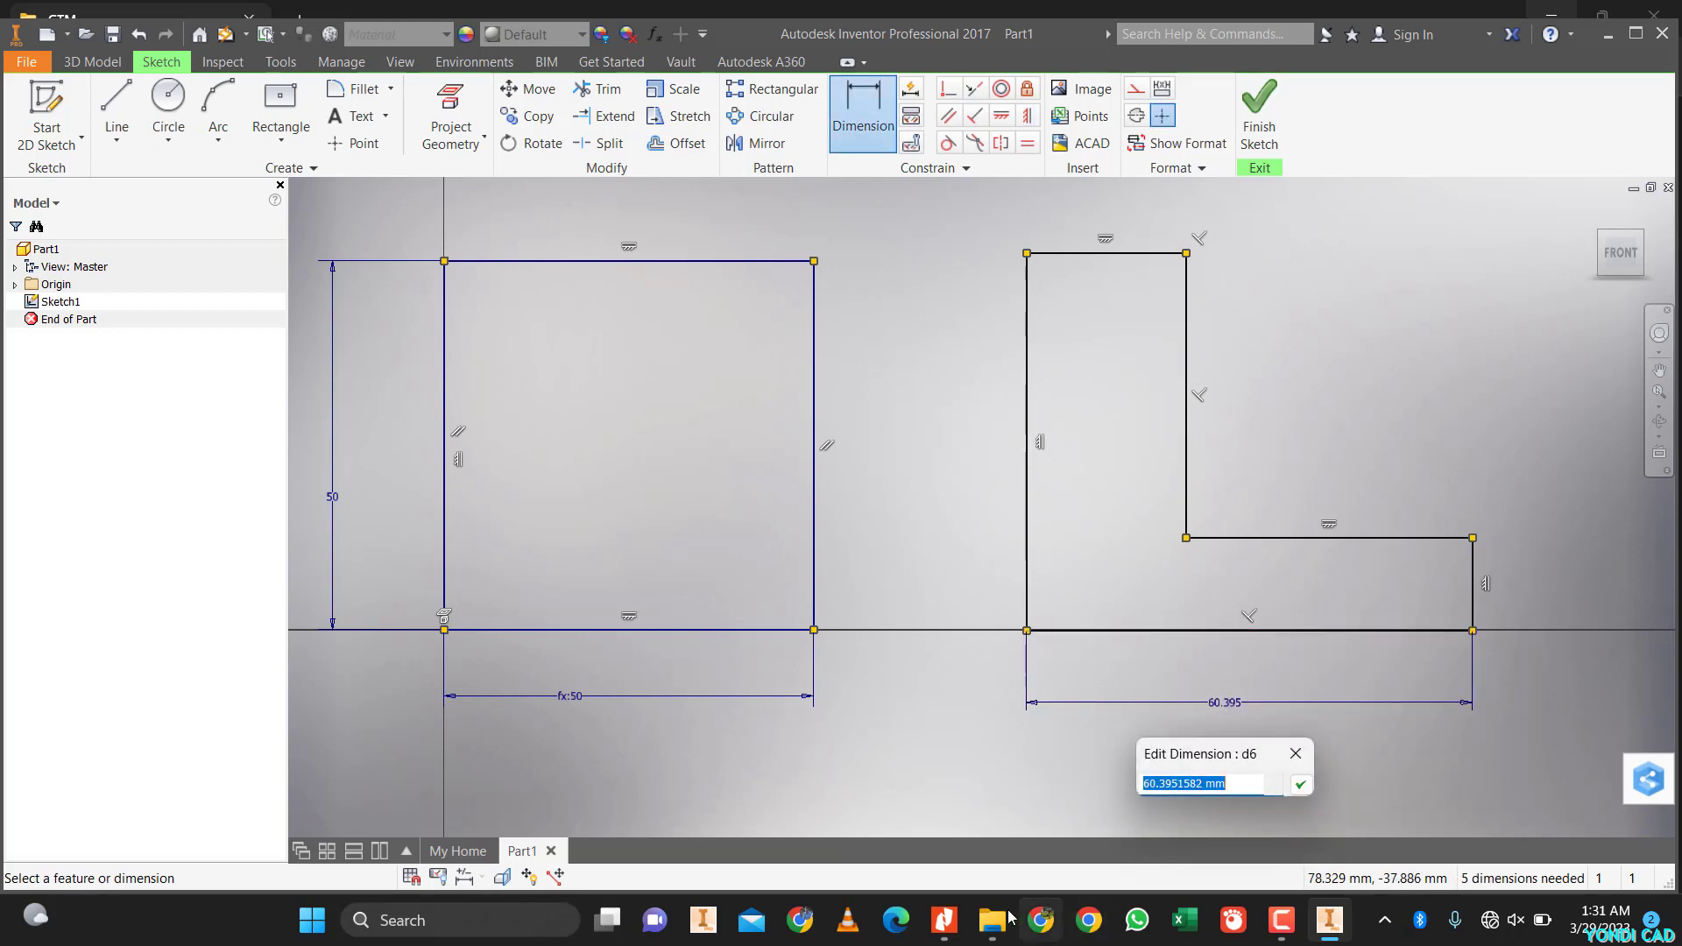
pyautogui.click(955, 918)
pyautogui.click(945, 918)
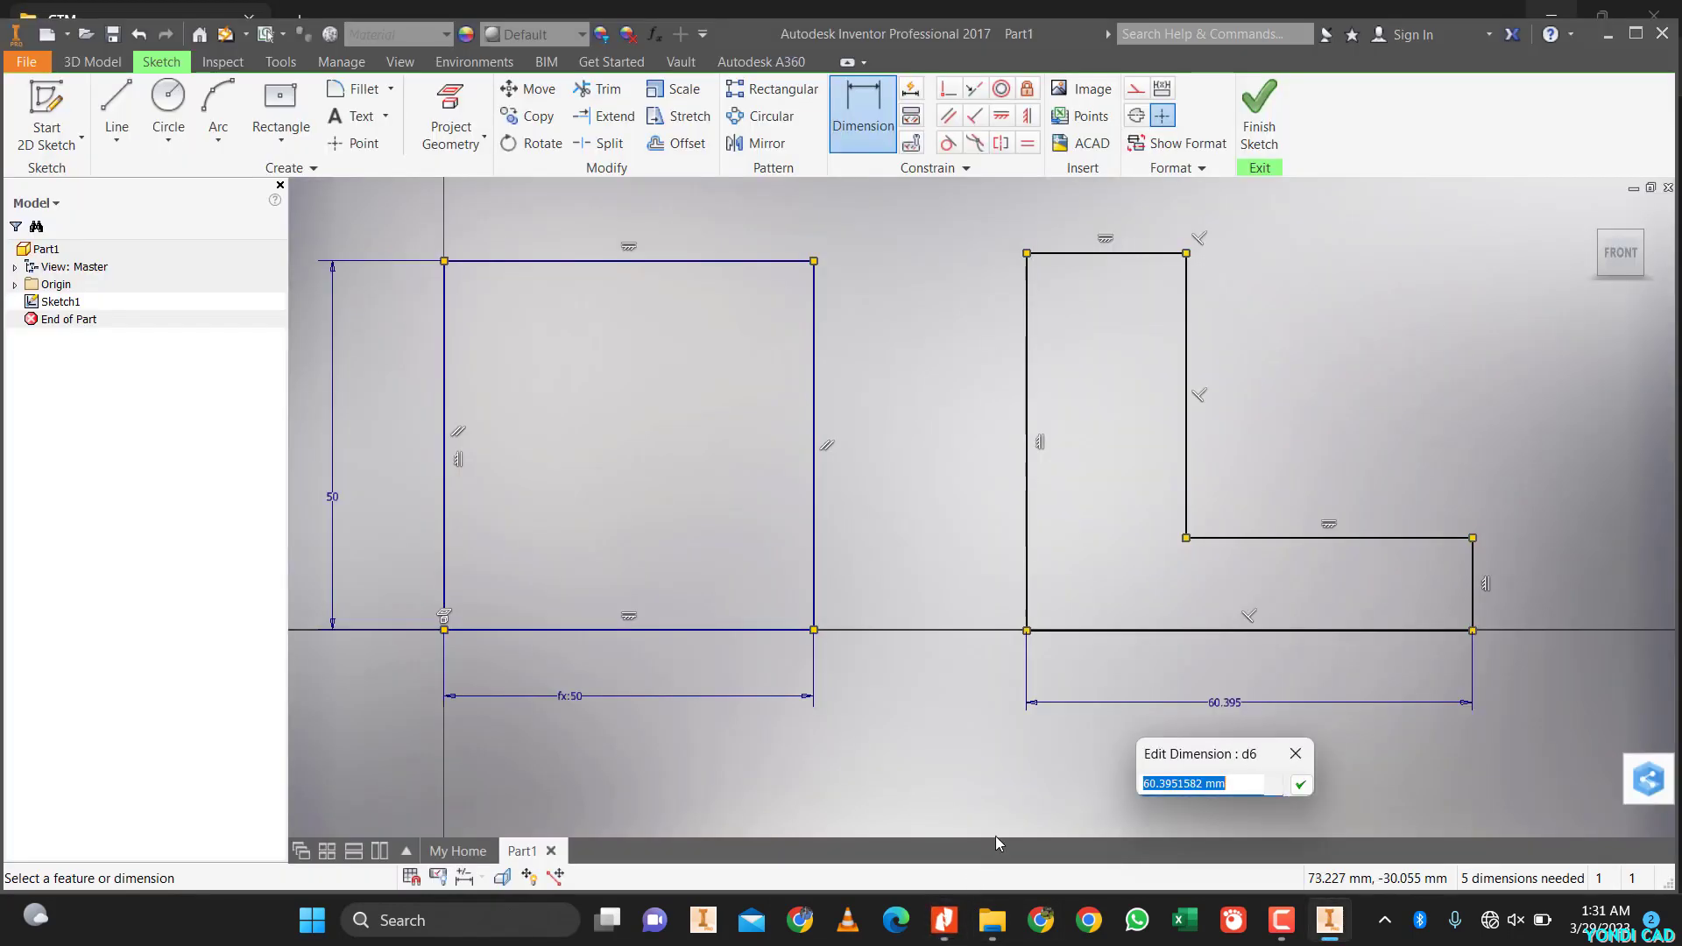
pyautogui.write('60')
pyautogui.press('Return')
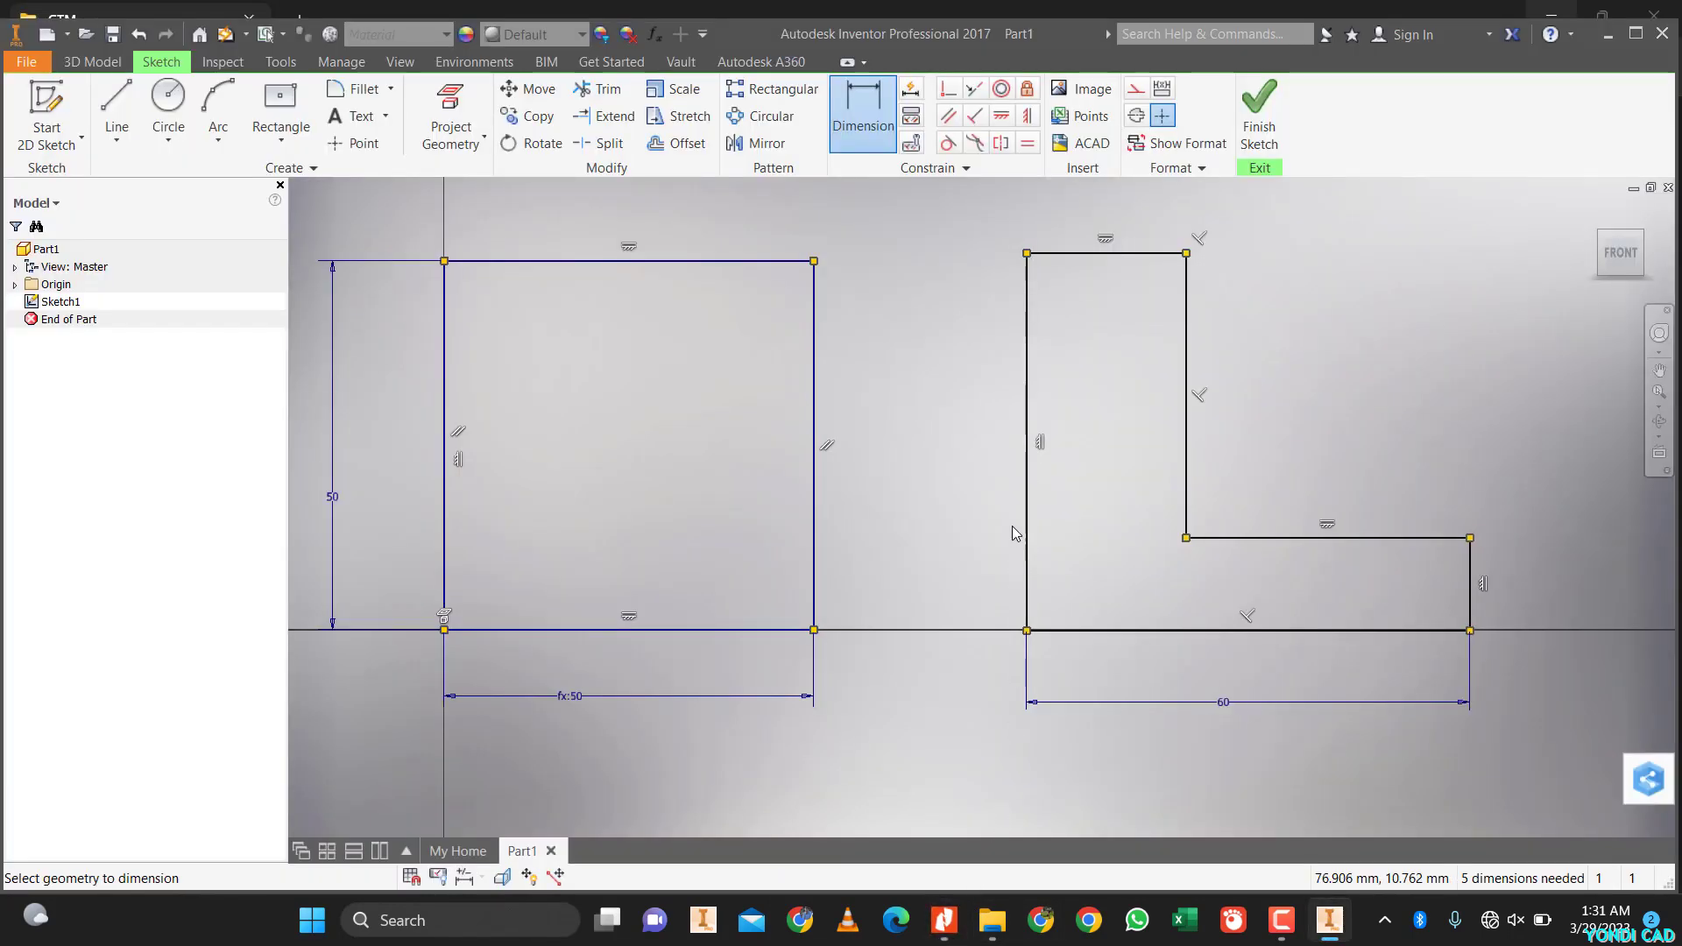
# - Dimension the L-shape's long outer vertical edge as 42.5 mm
pyautogui.click(943, 922)
pyautogui.click(1027, 587)
pyautogui.click(961, 582)
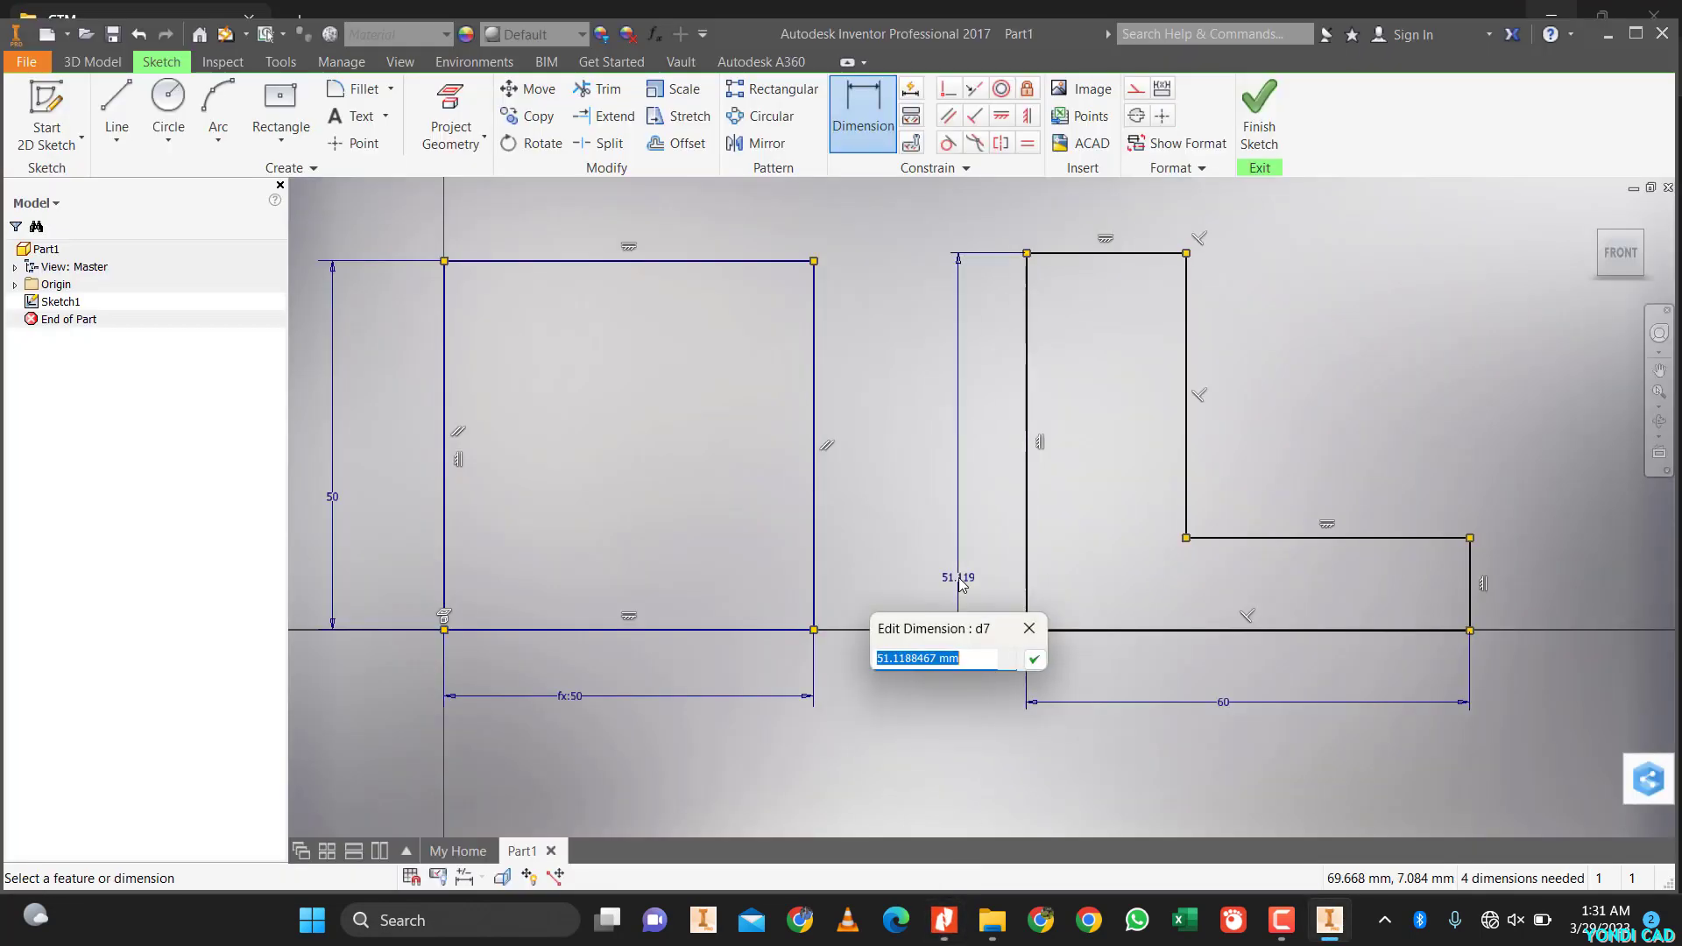
pyautogui.write('42.5')
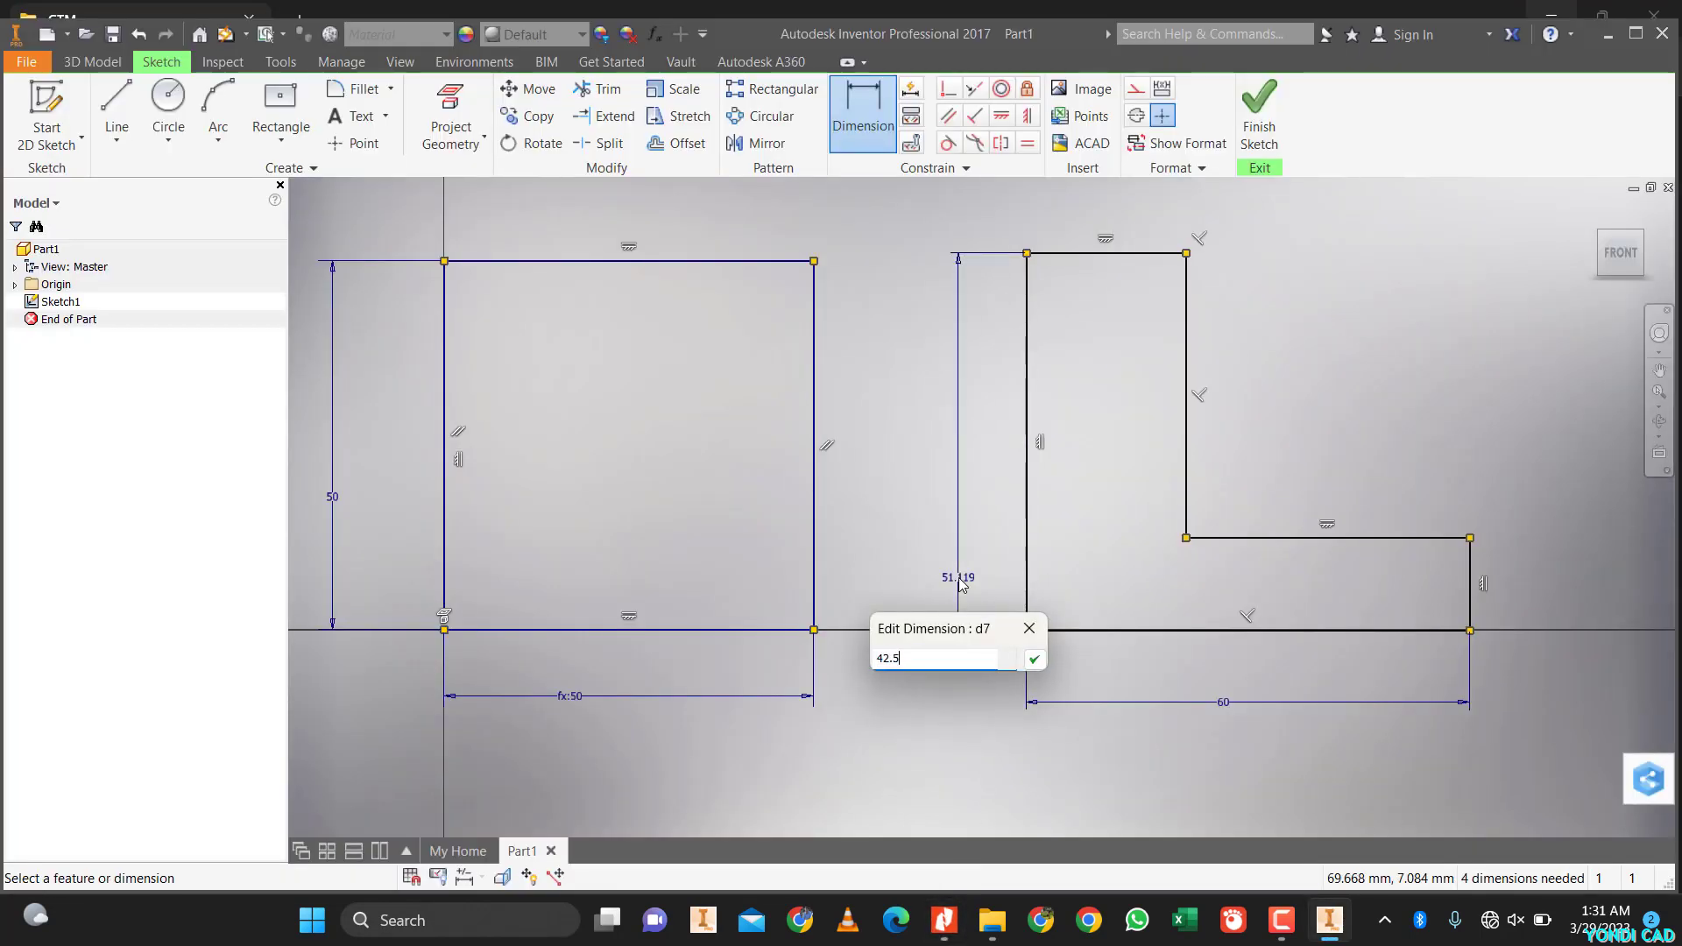
pyautogui.press('Return')
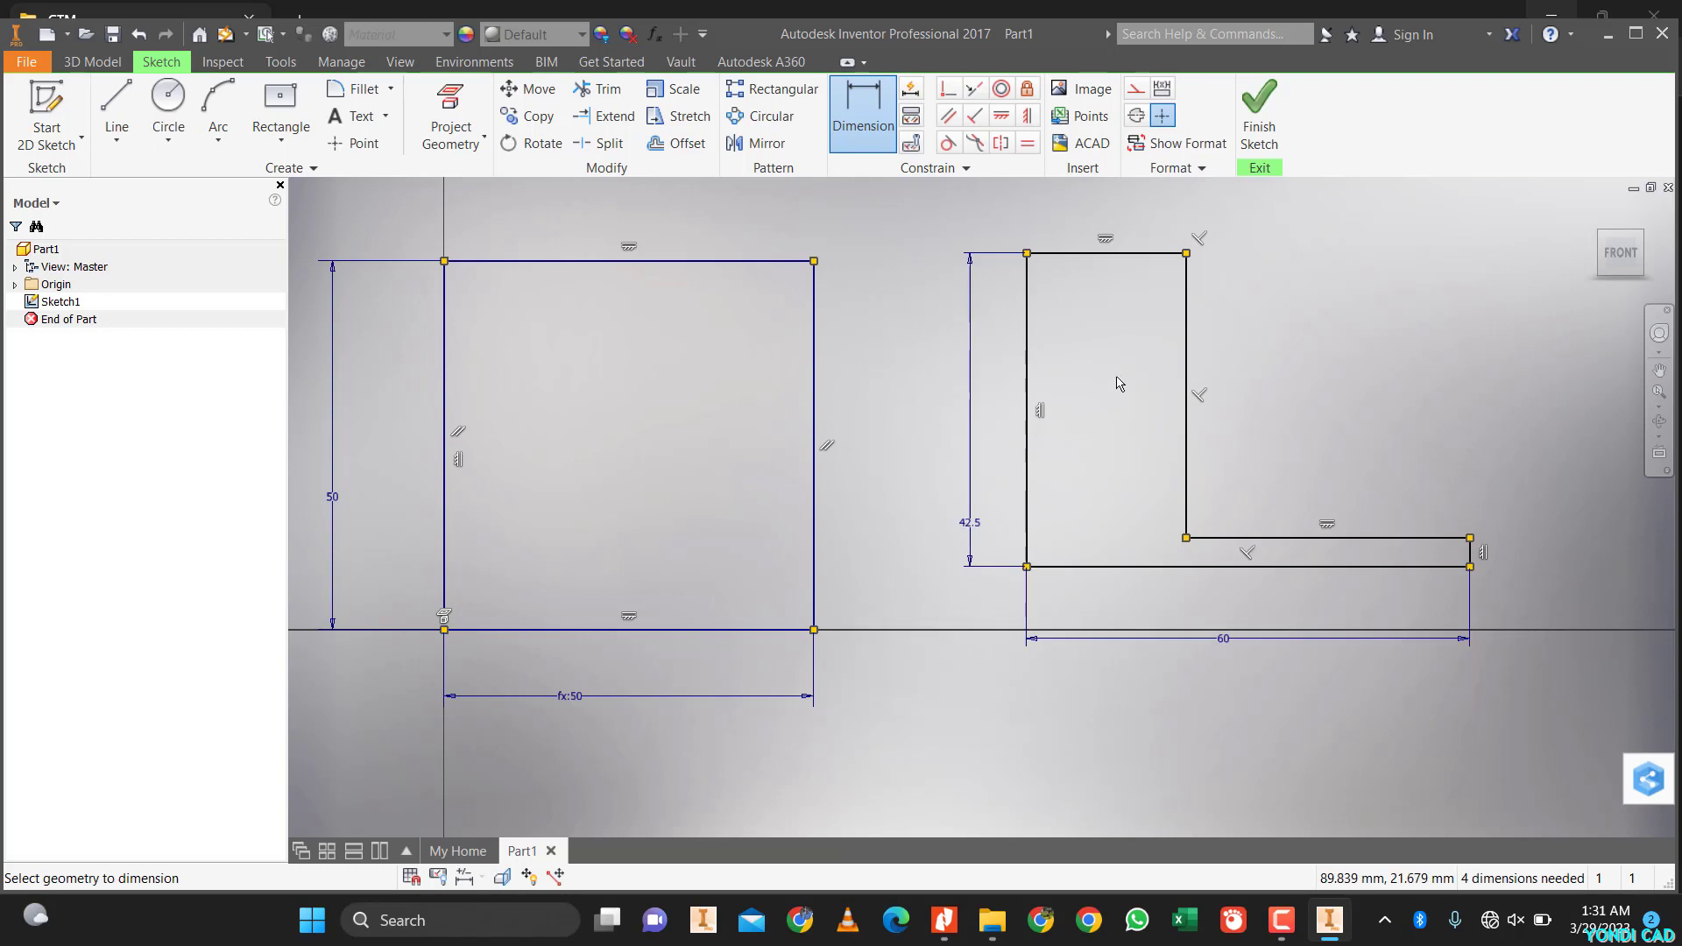
pyautogui.click(1282, 541)
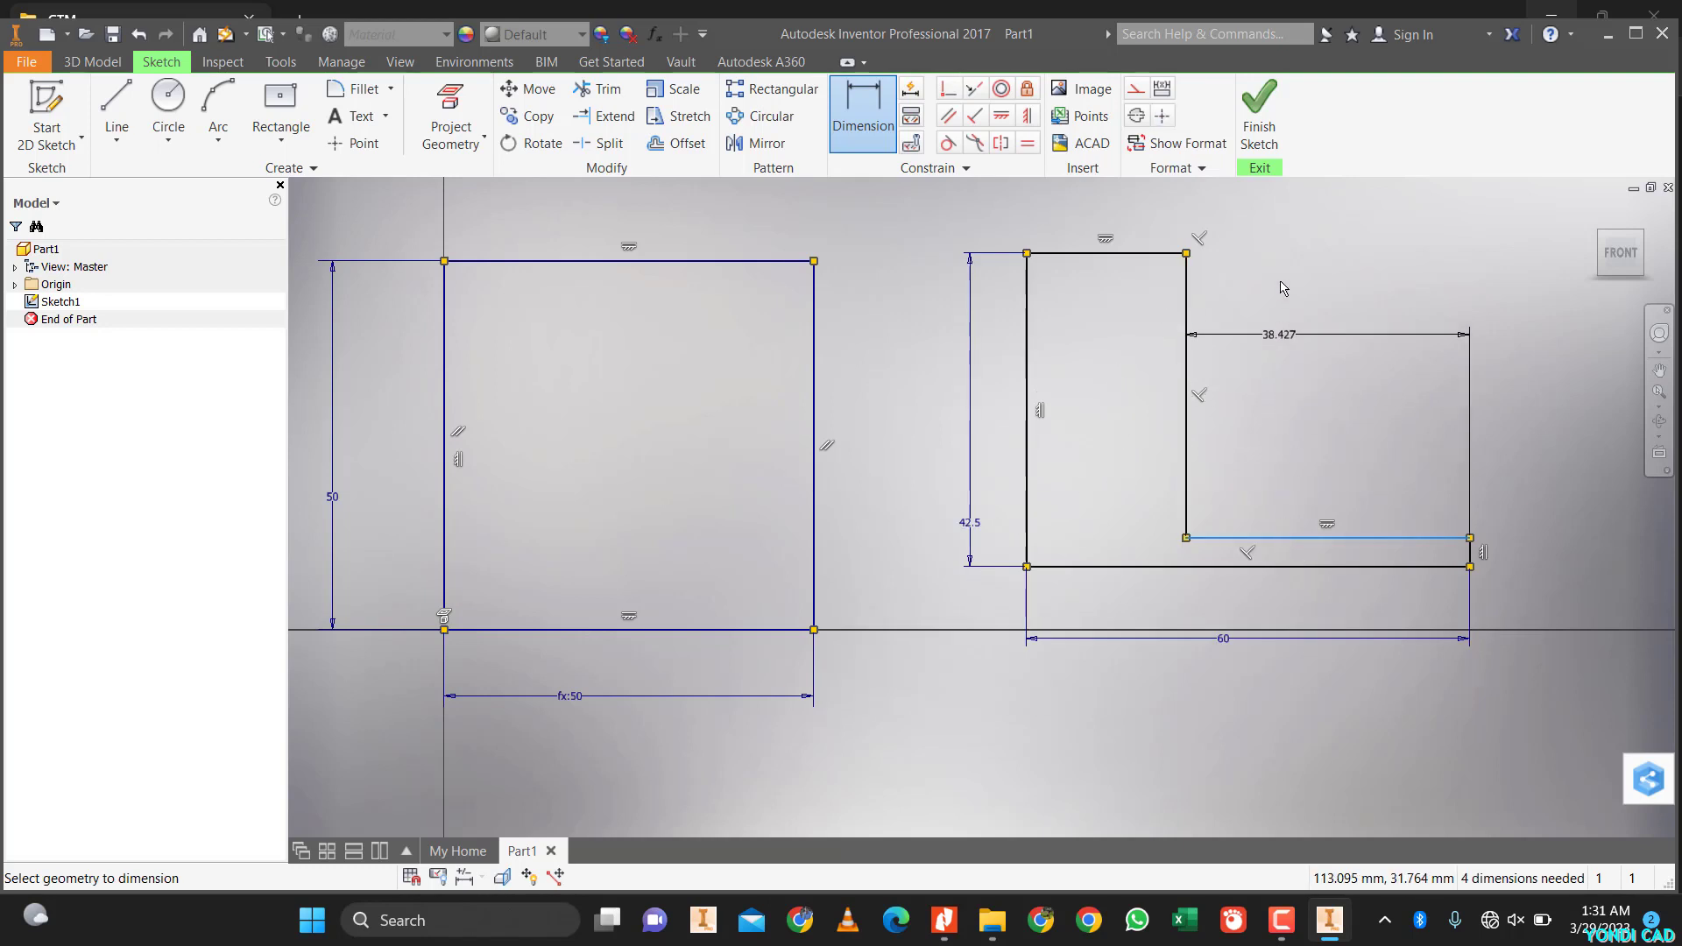
pyautogui.click(1280, 226)
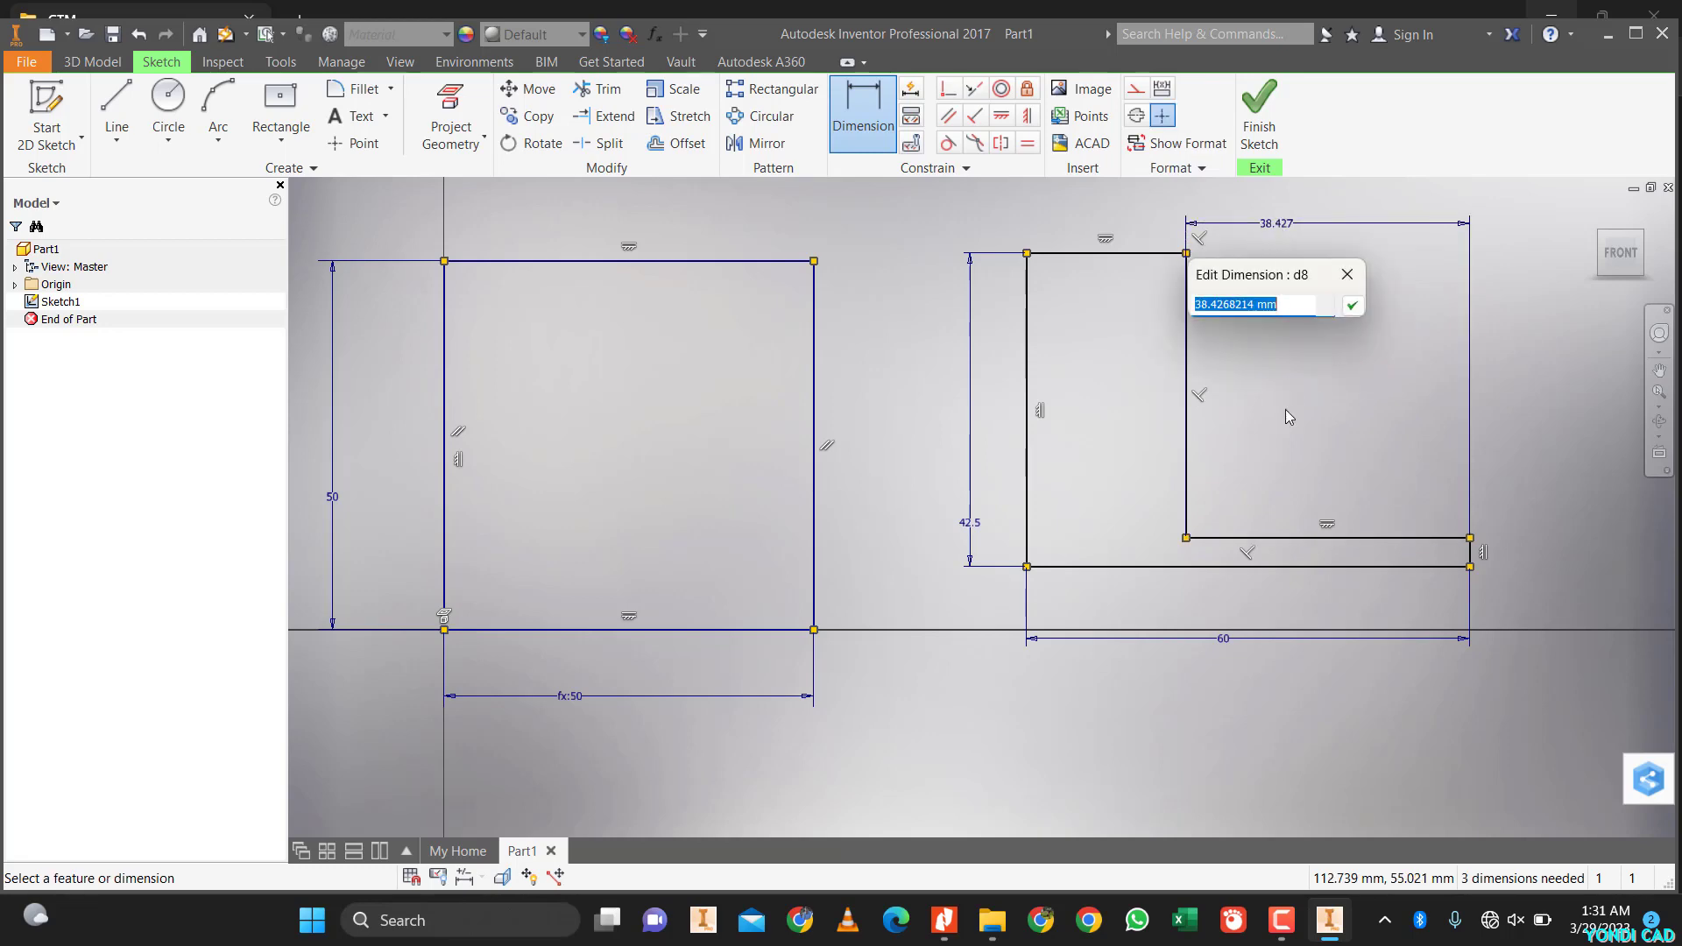
pyautogui.click(944, 920)
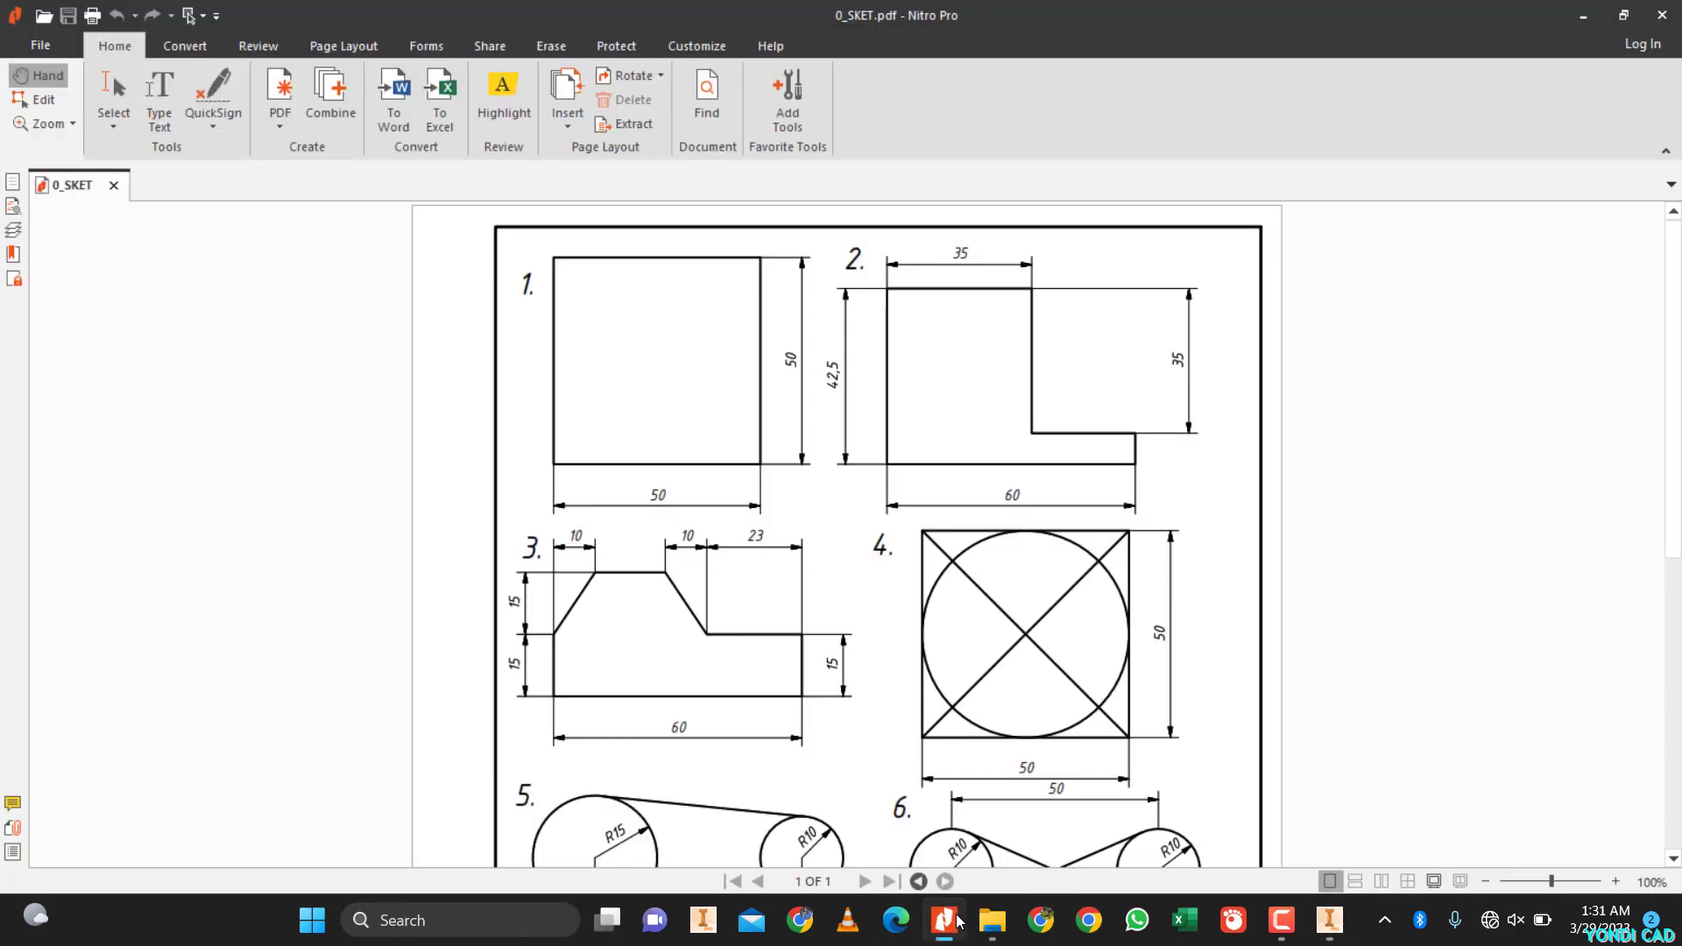
pyautogui.click(946, 919)
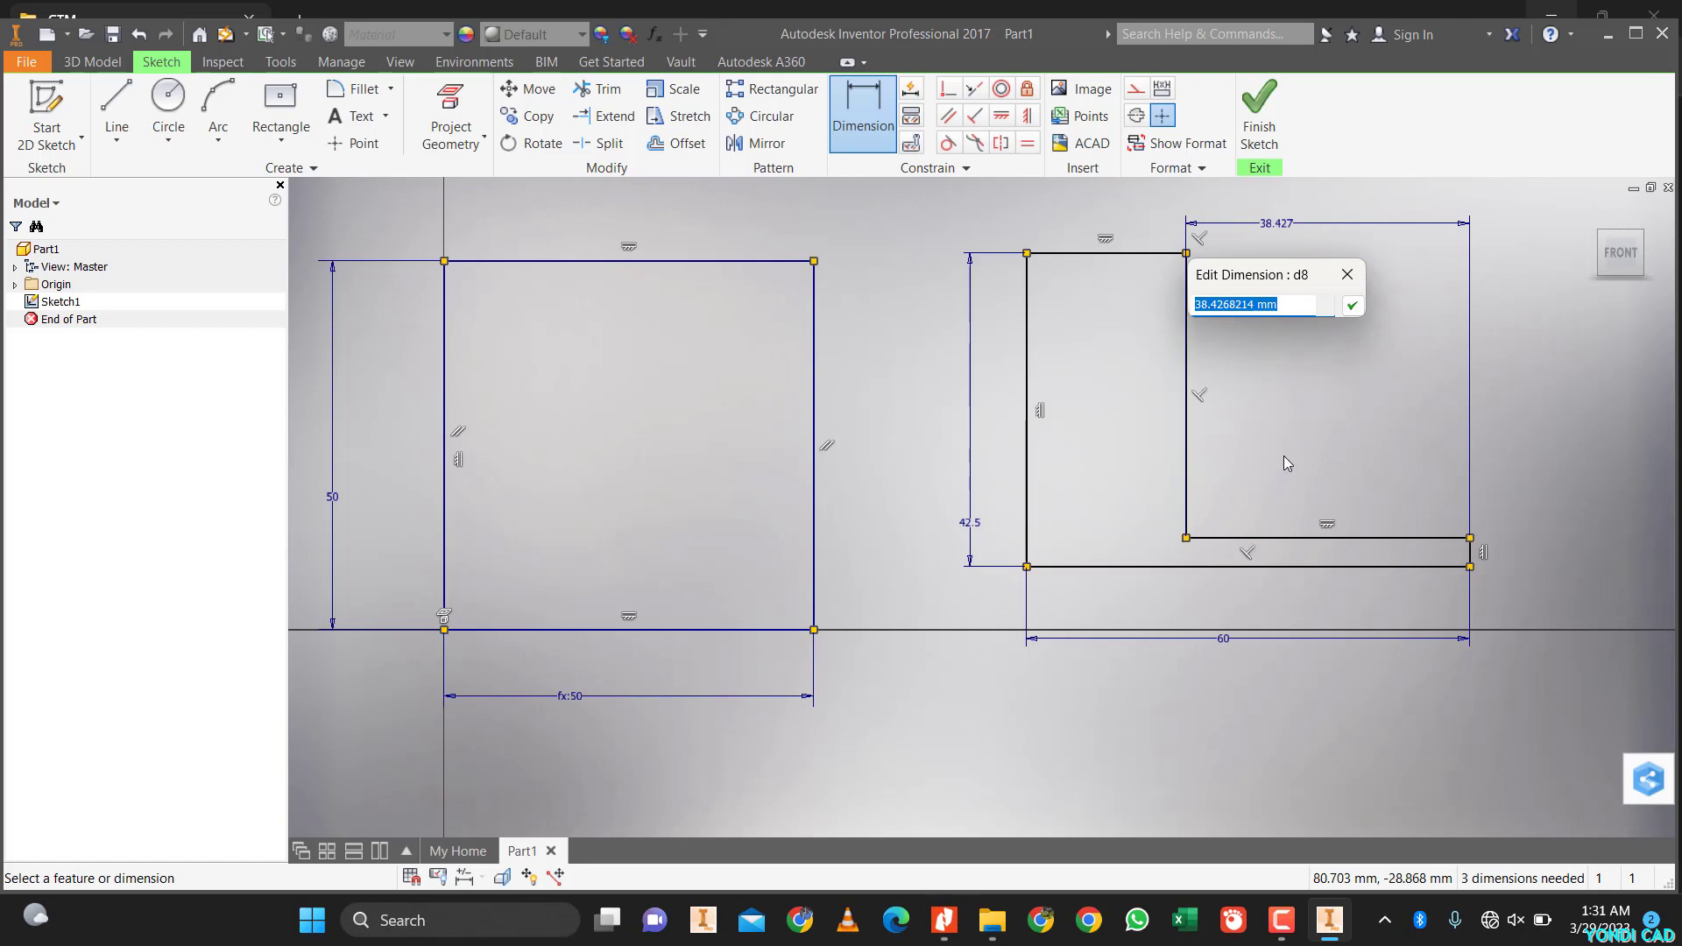
pyautogui.click(1346, 274)
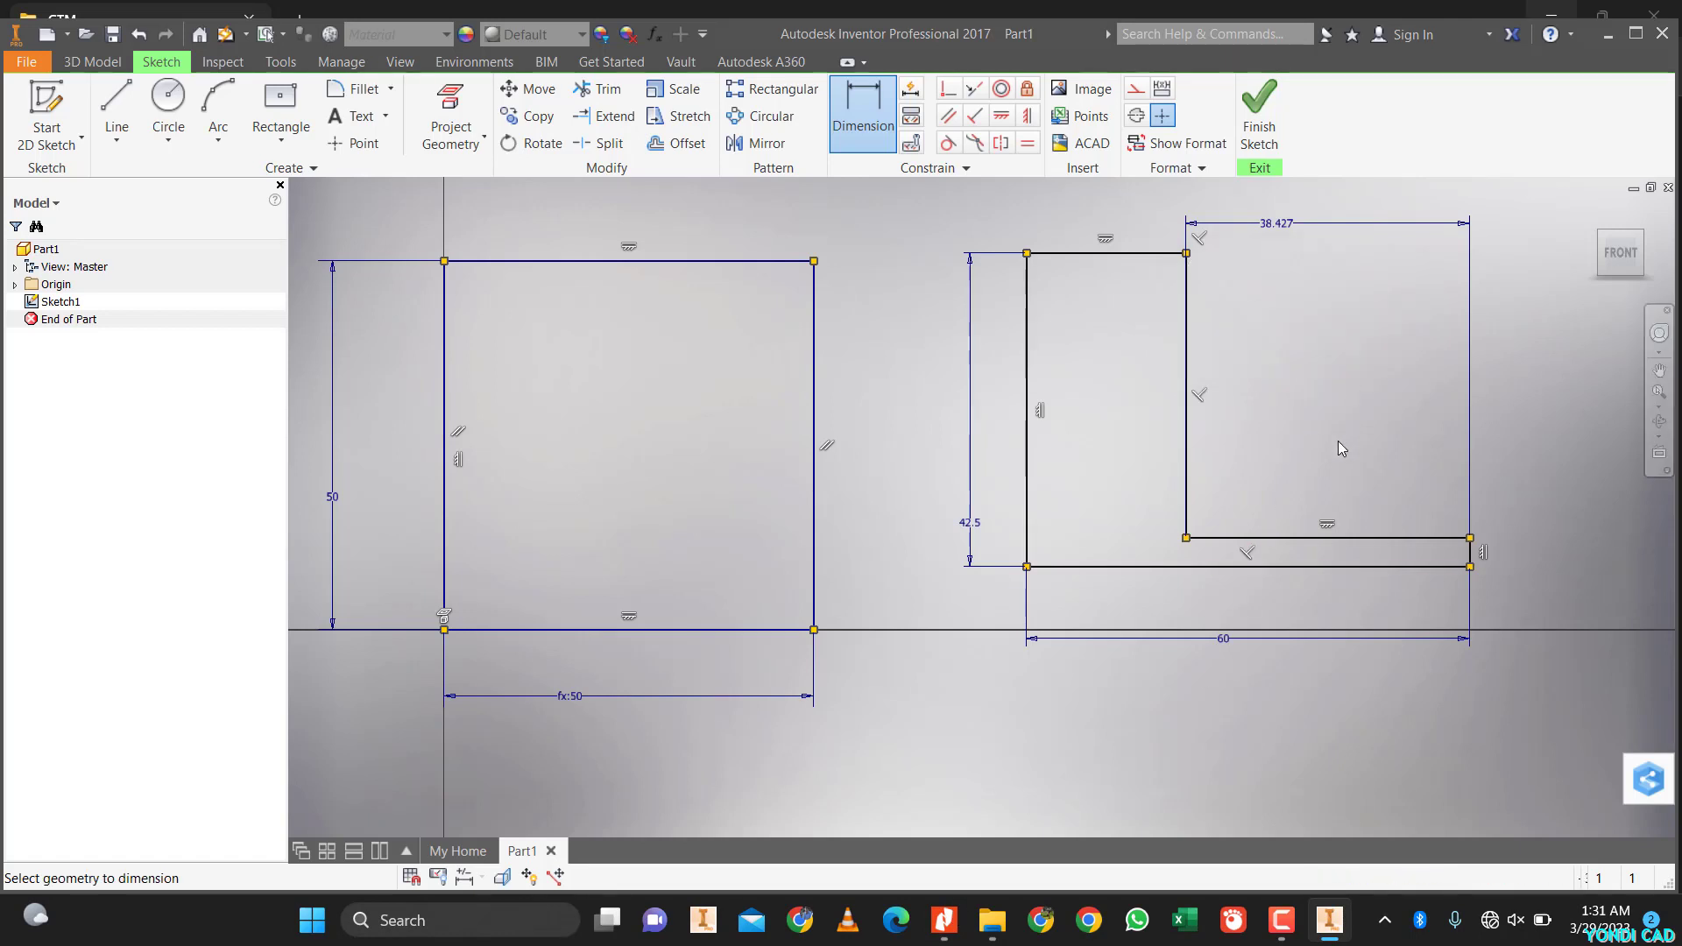
pyautogui.press('Escape')
# - Dimension the L-shape's upper horizontal edge as 35 mm
pyautogui.press('d')
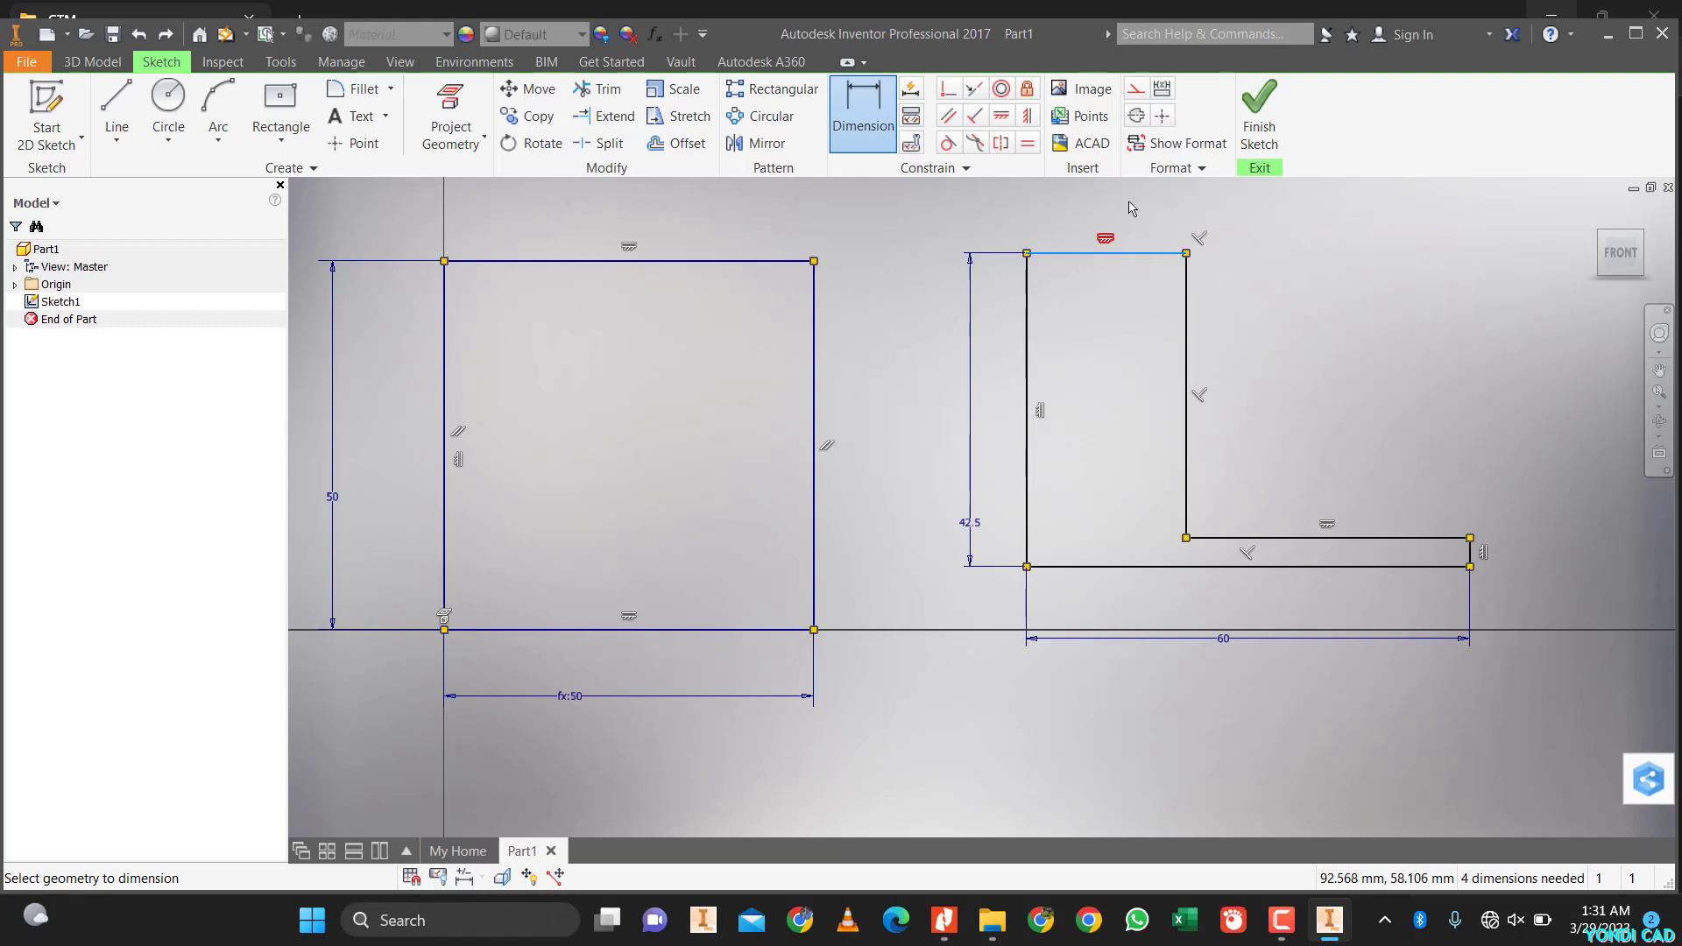
pyautogui.click(1147, 256)
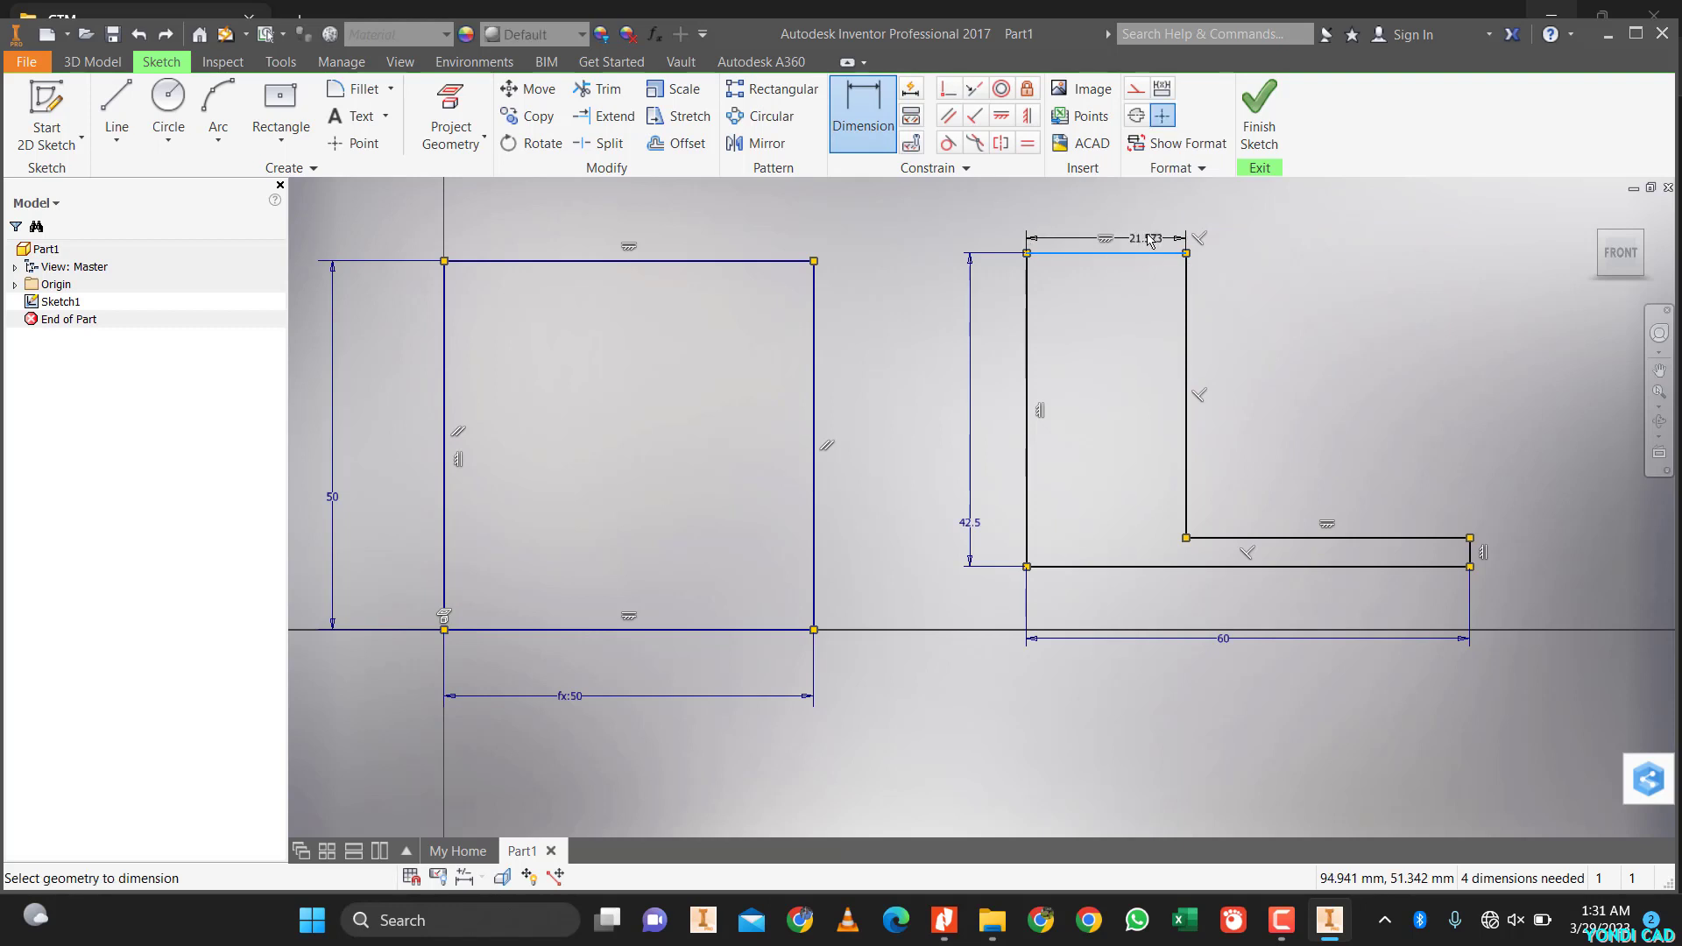
pyautogui.click(1151, 226)
pyautogui.write('35')
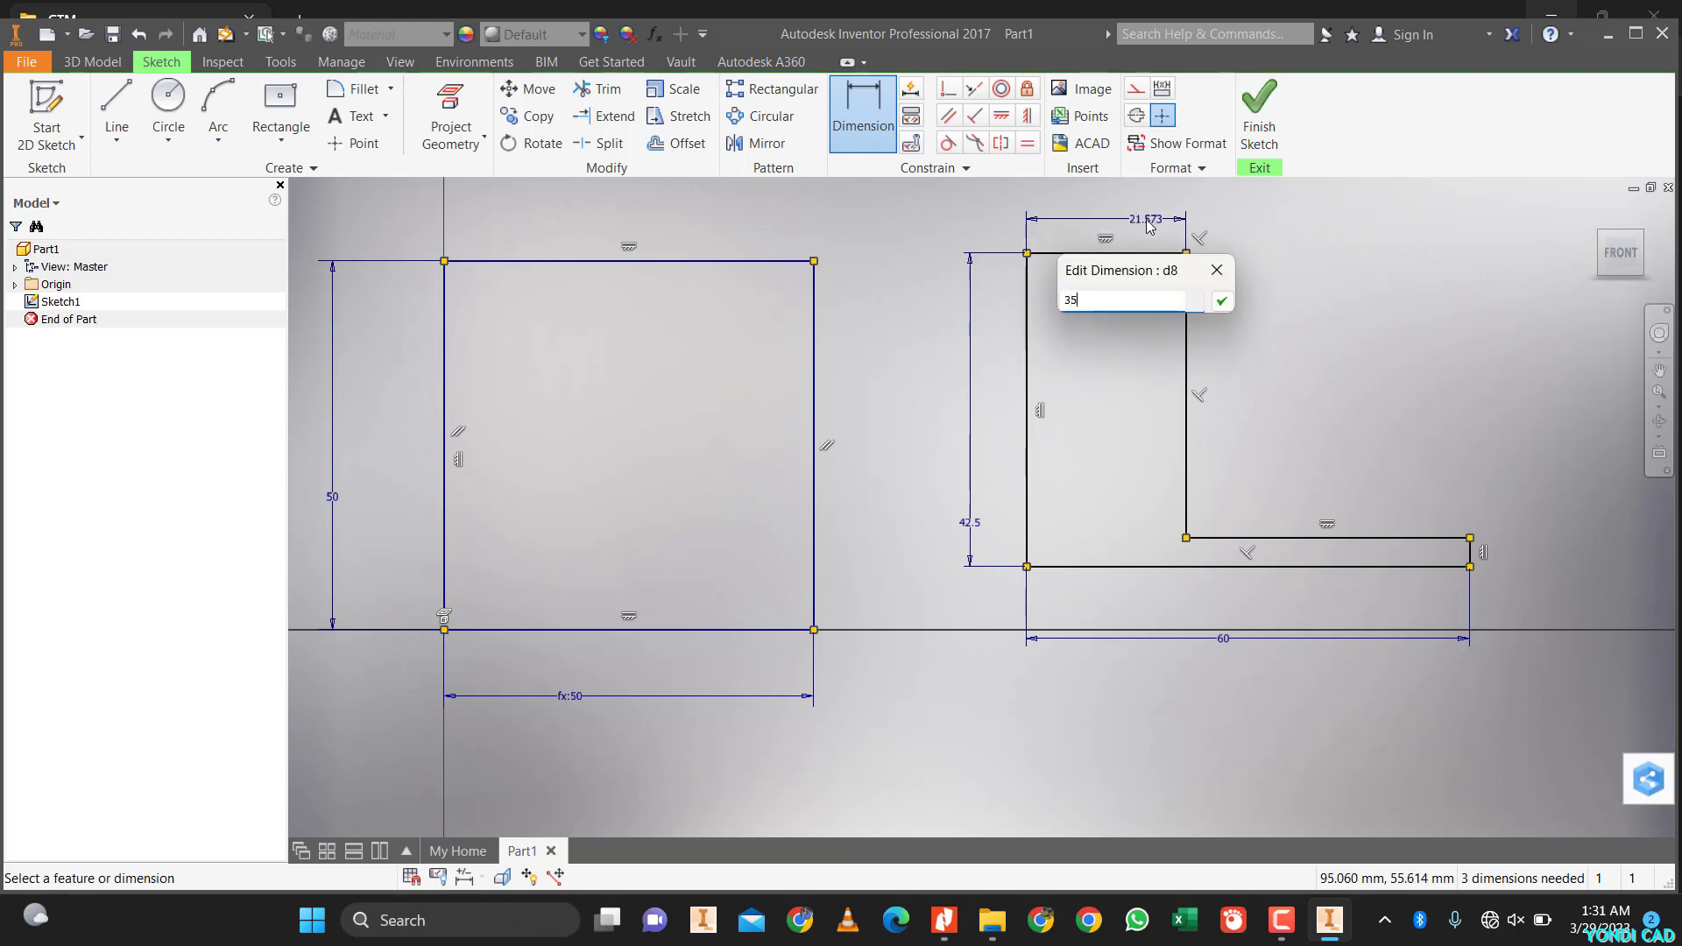
pyautogui.press('Return')
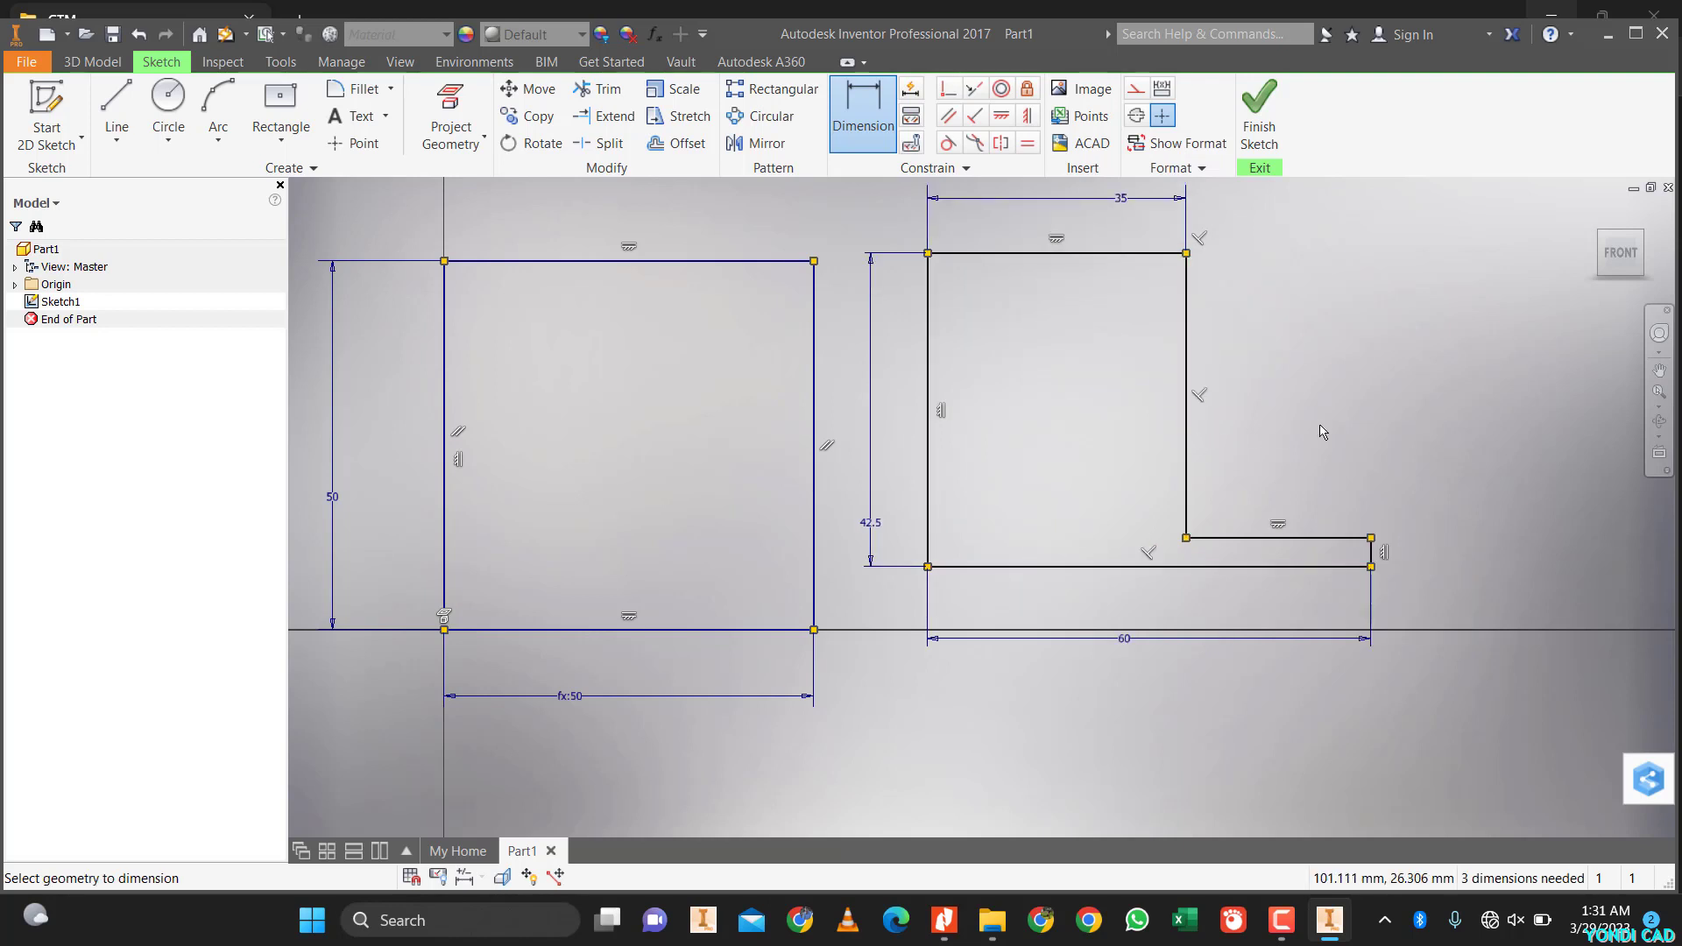
# - Dimension the L-shape's inner vertical edge, linking its value to the upper edge's 35 mm dimension
pyautogui.click(1187, 445)
pyautogui.click(1424, 434)
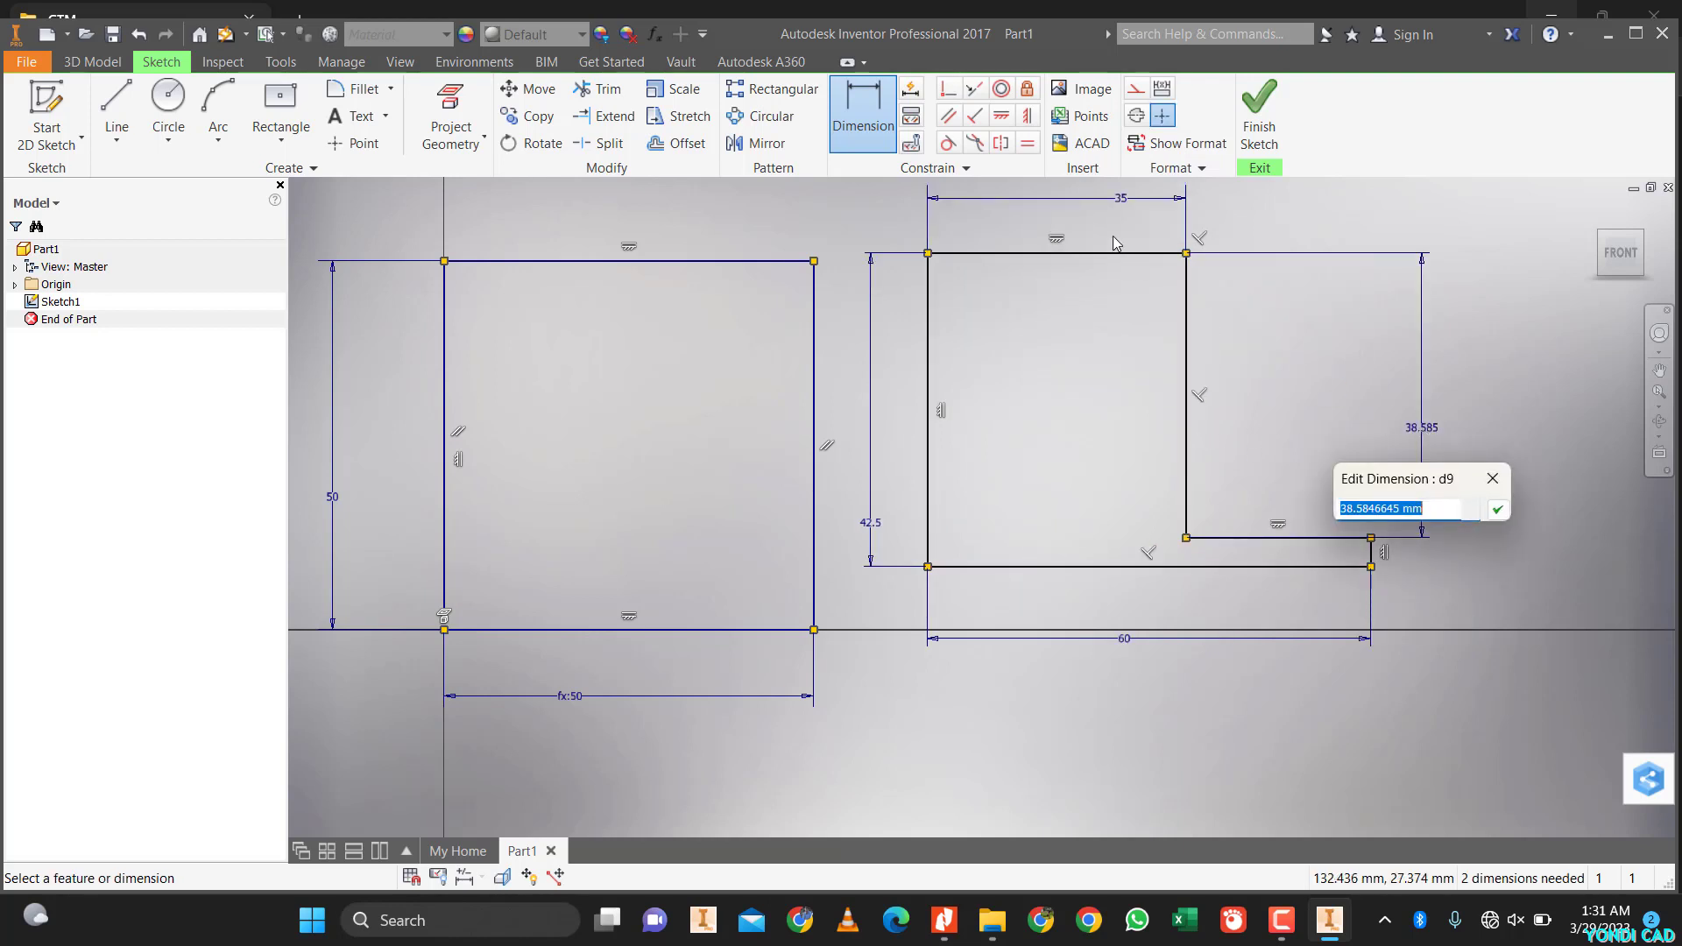
pyautogui.click(1124, 199)
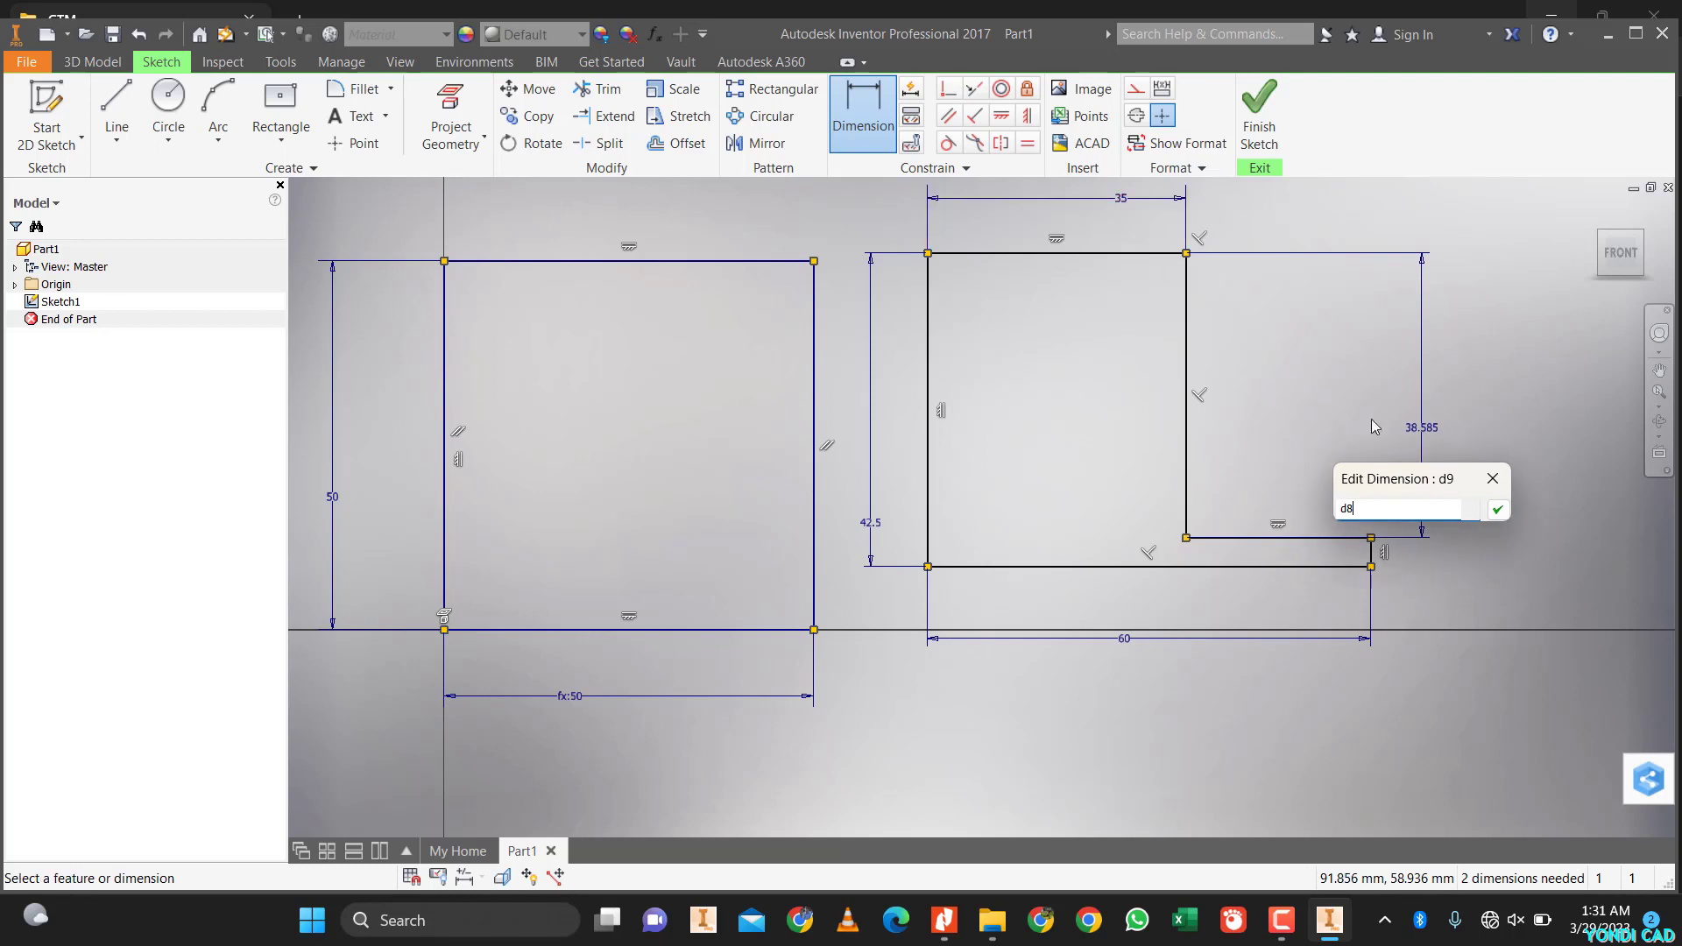
pyautogui.press('Return')
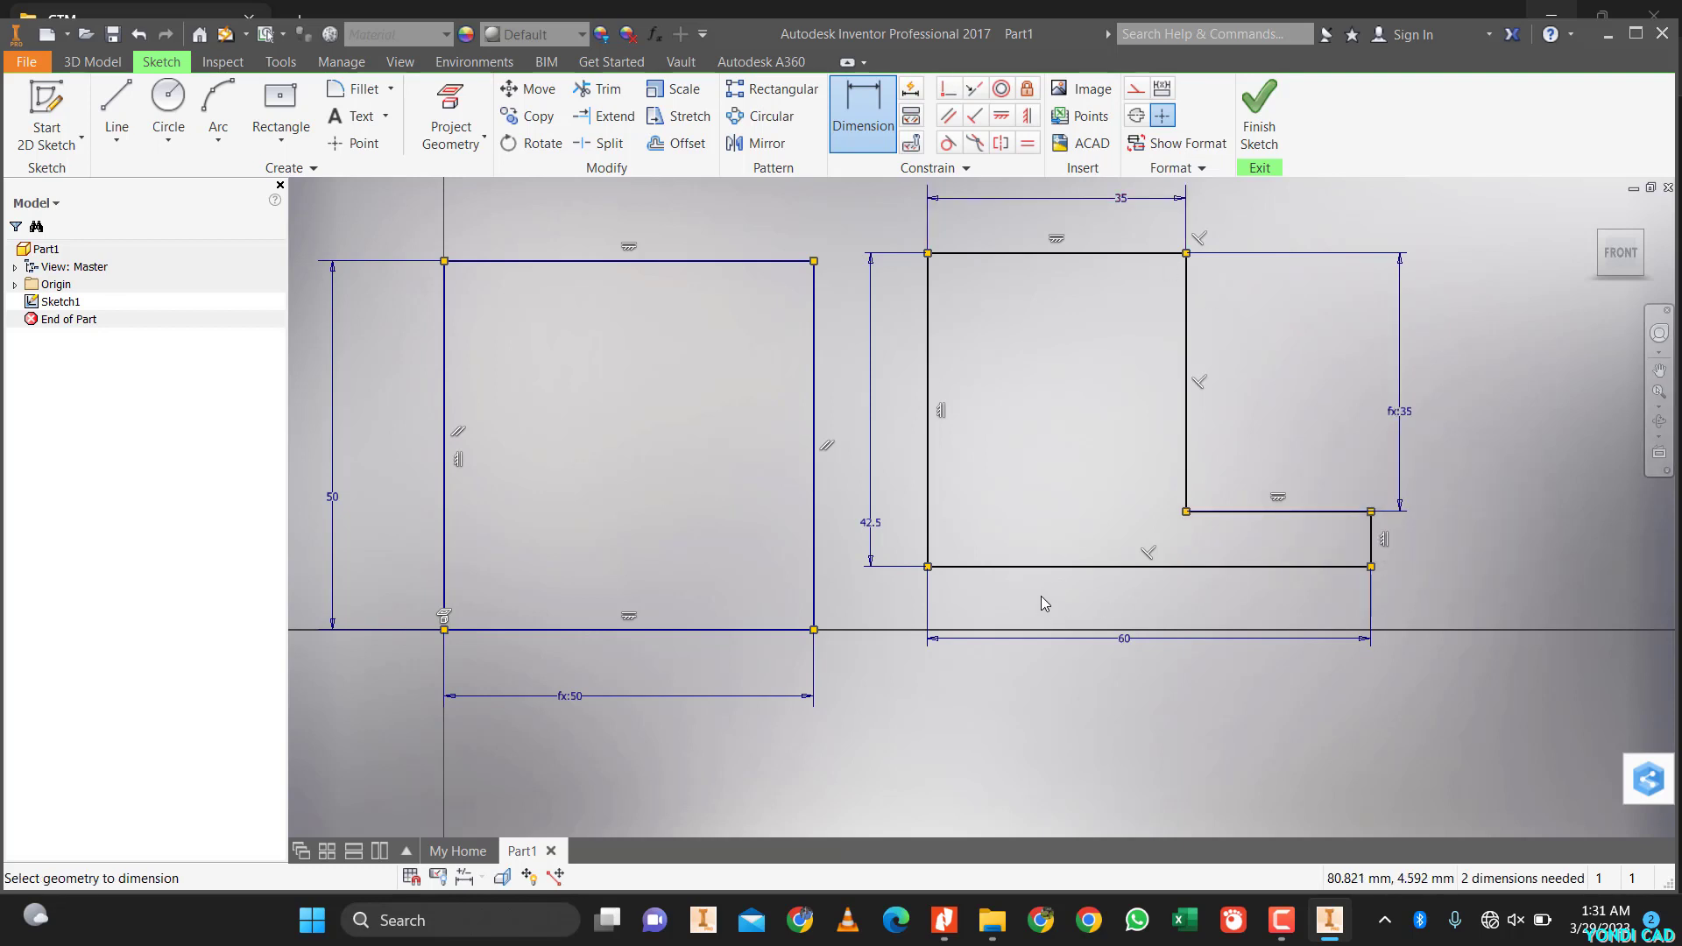
# - Examine figure 3 and its dimensions in the 0_SKET PDF in Nitro Pro, enlarged to 150%, and return to Inventor
pyautogui.moveTo(1007, 534)
pyautogui.mouseDown(button='middle')
pyautogui.moveTo(826, 570)
pyautogui.moveTo(654, 557)
pyautogui.mouseUp(button='middle')
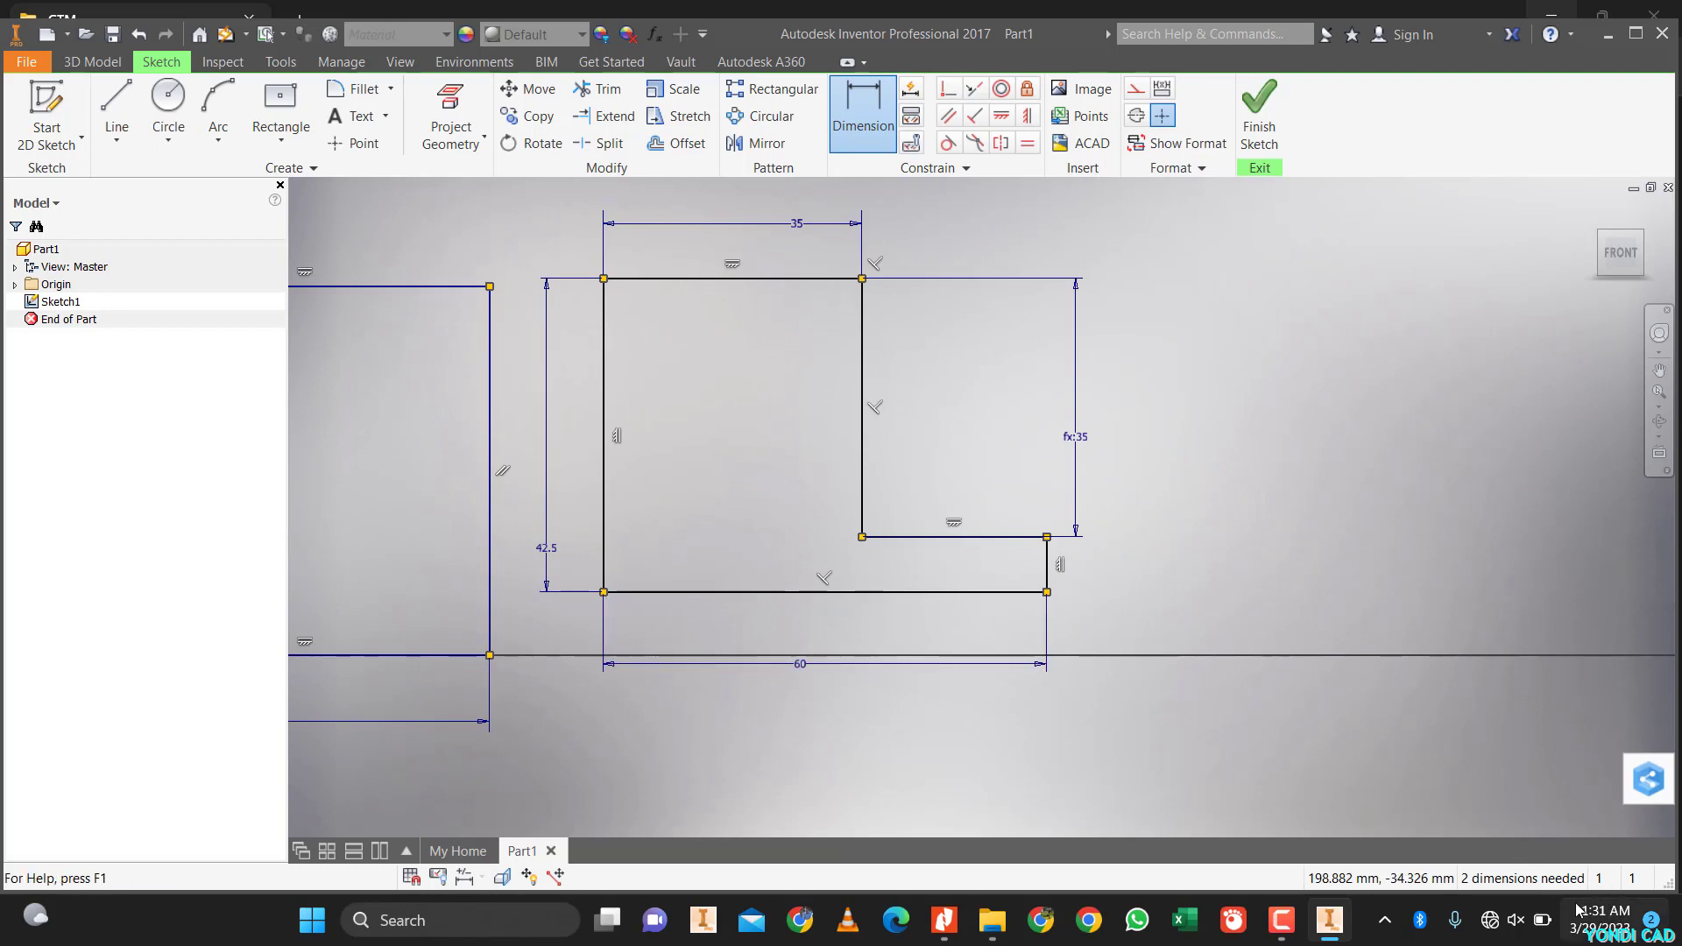
pyautogui.click(955, 929)
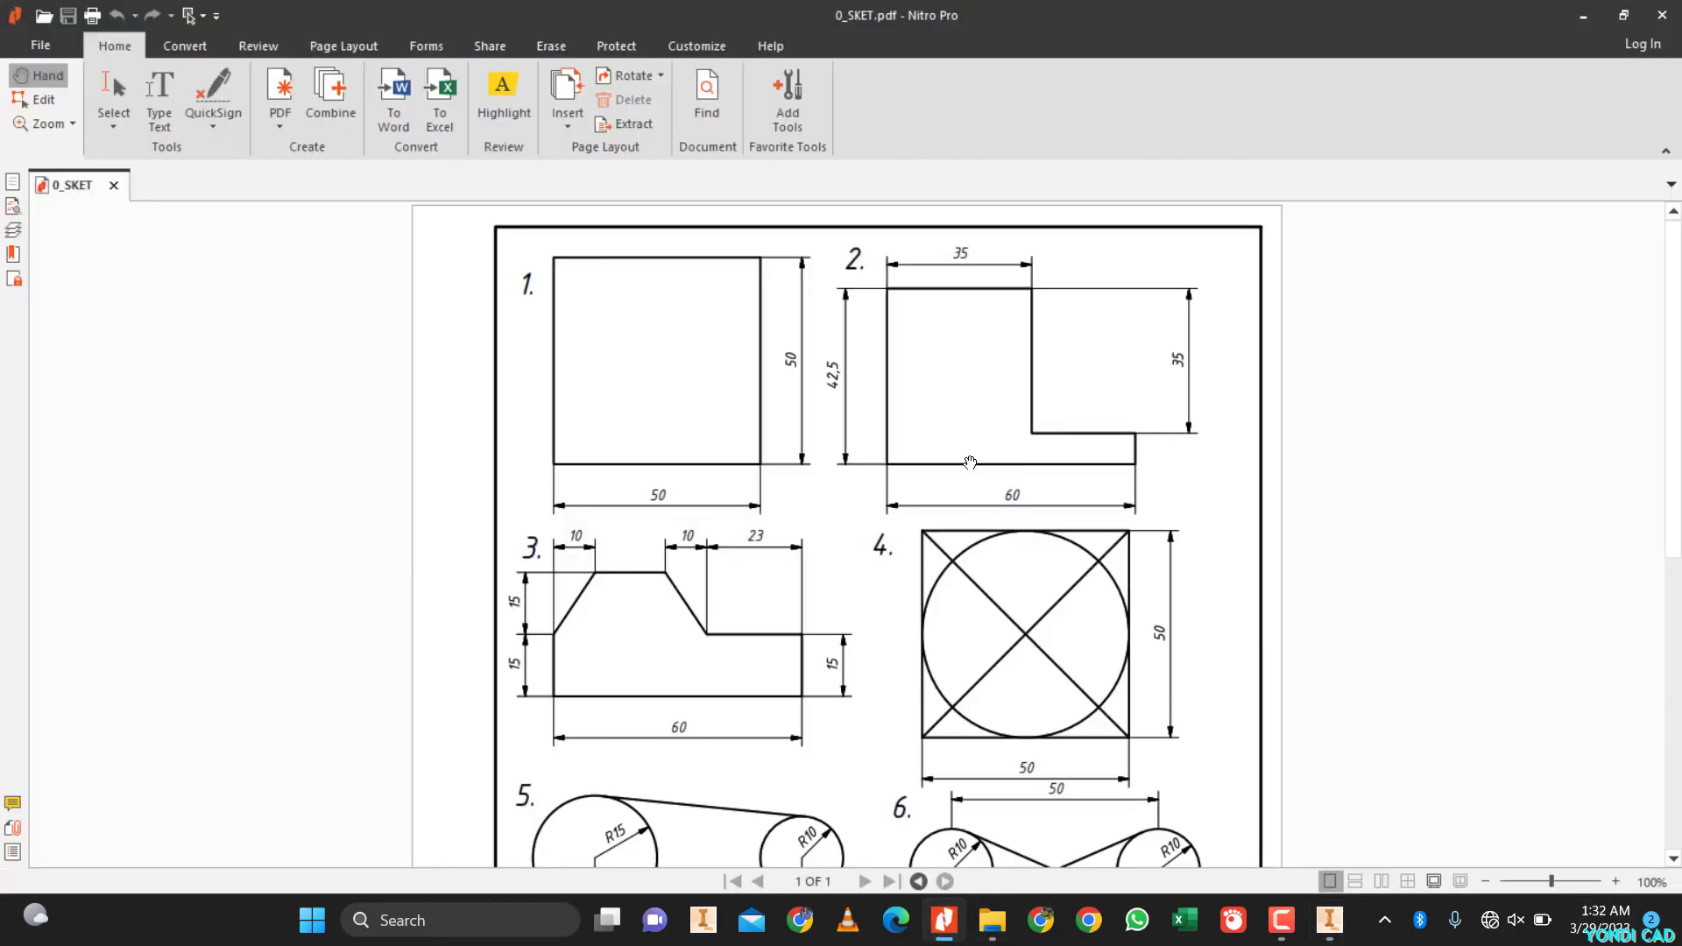
pyautogui.middleClick(851, 606)
pyautogui.click(661, 604)
pyautogui.keyDown('ctrl'); pyautogui.scroll(1, 658, 602); pyautogui.keyUp('ctrl')
pyautogui.keyDown('ctrl'); pyautogui.scroll(1, 593, 609); pyautogui.keyUp('ctrl')
pyautogui.scroll(-1, 532, 611)
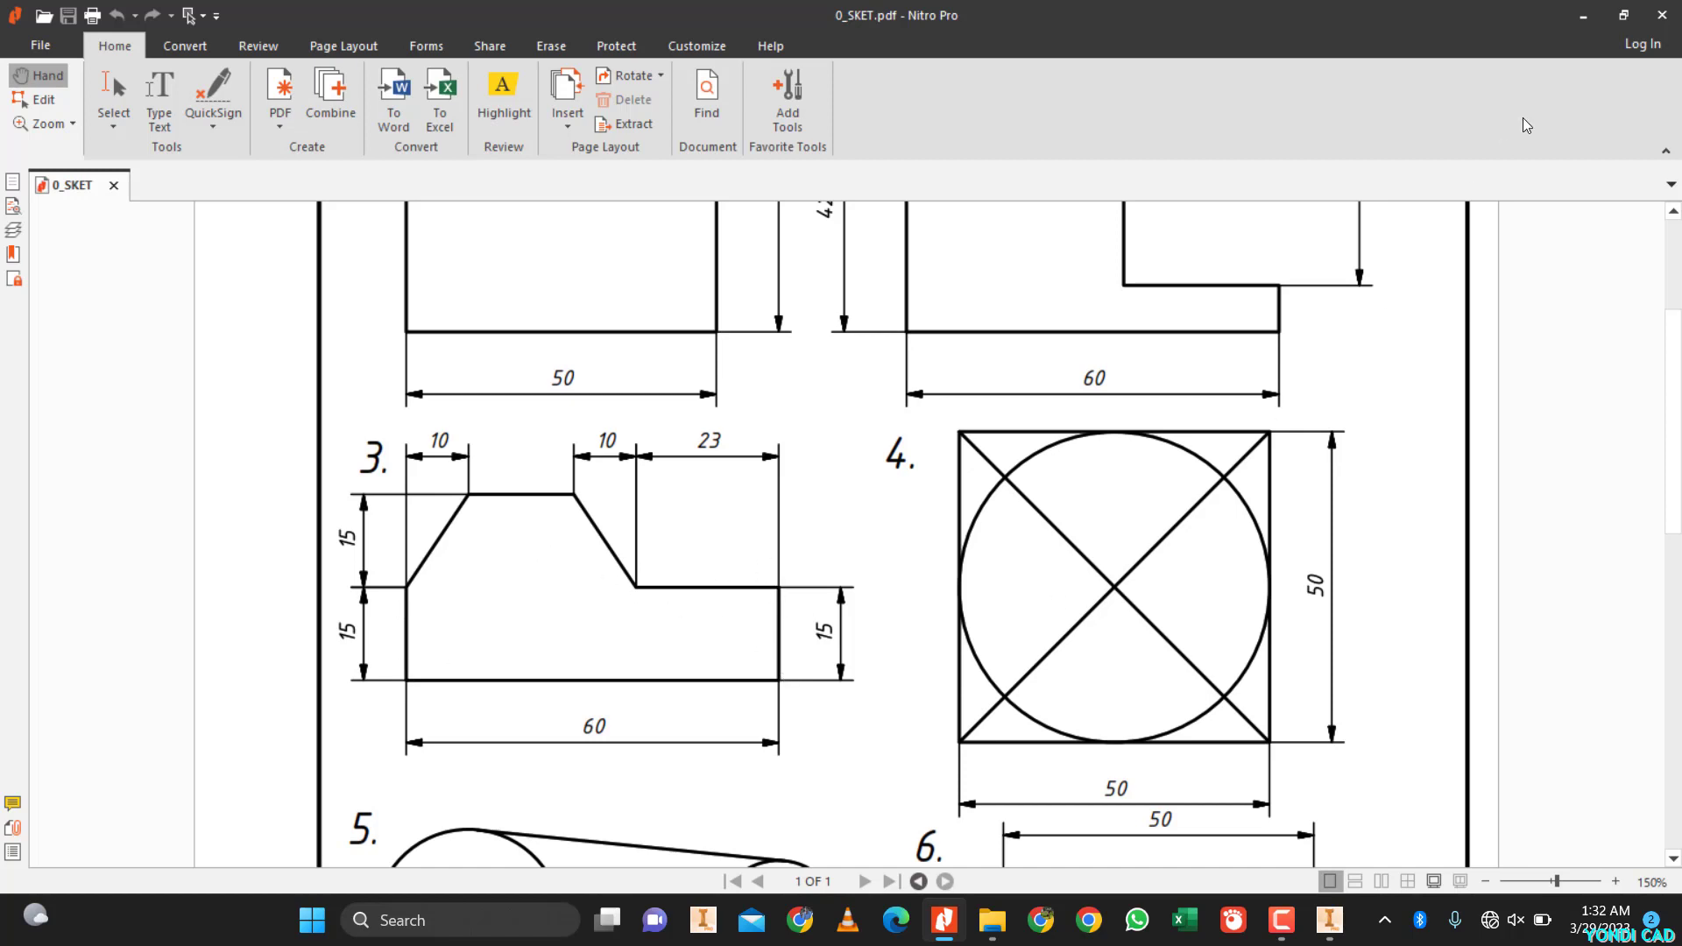
pyautogui.click(1584, 15)
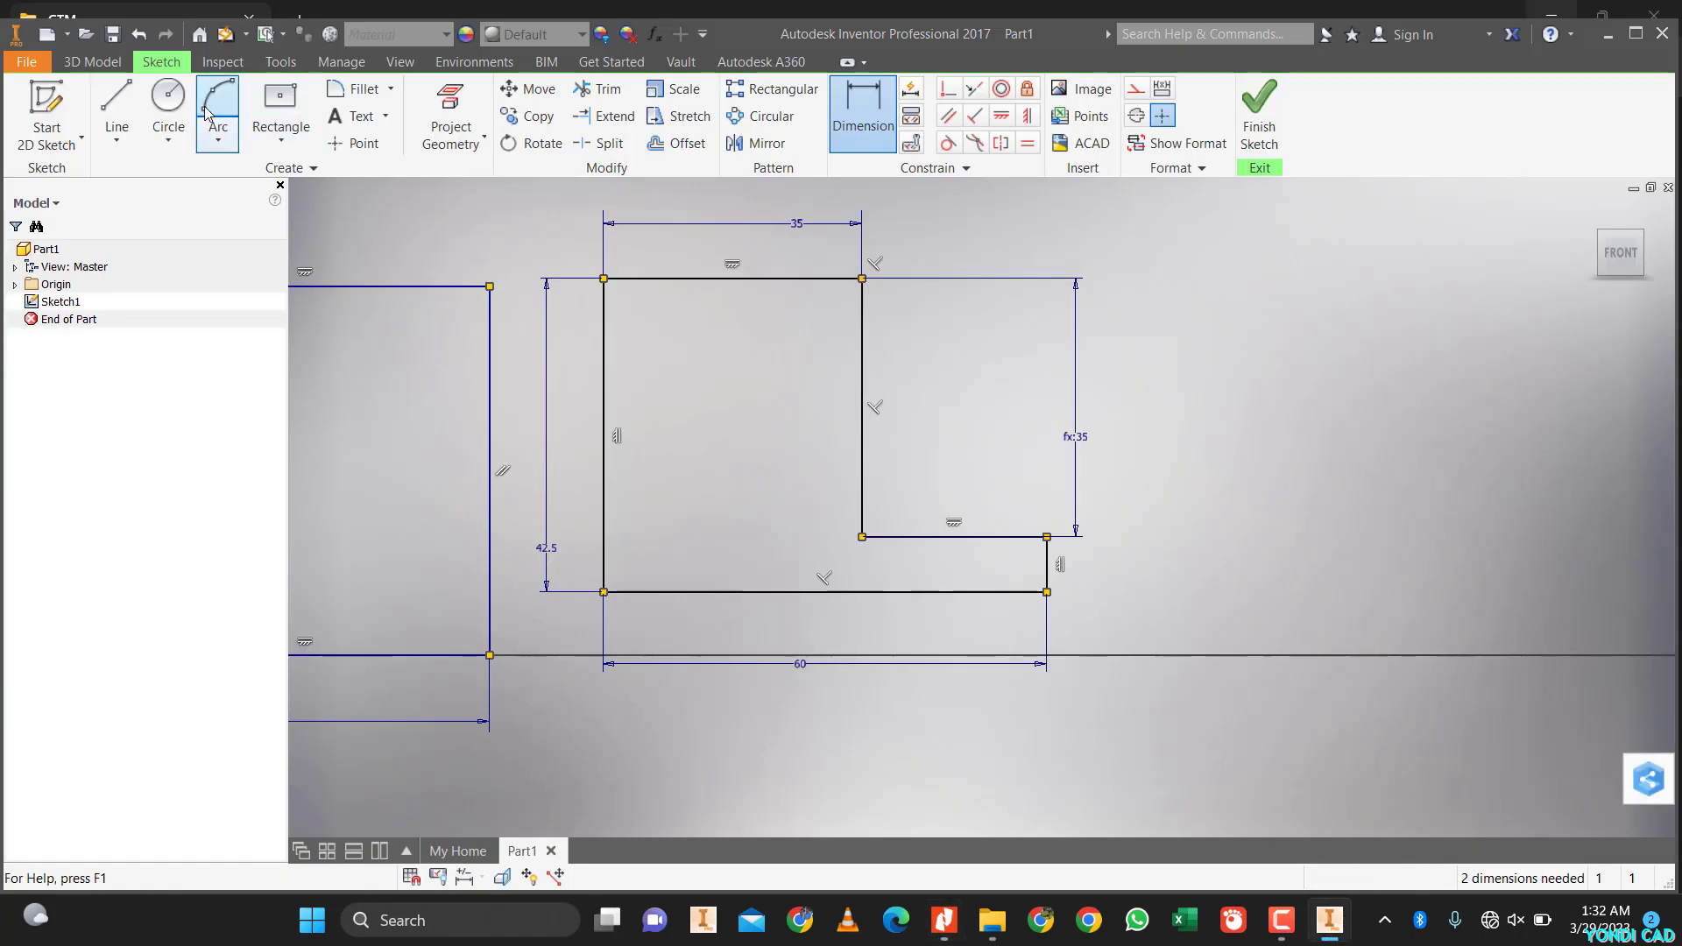
# - Draw a closed seven-line figure 3 outline about 54 mm wide and 16 mm high right of the L-shape, with its base on the horizontal axis
pyautogui.click(116, 110)
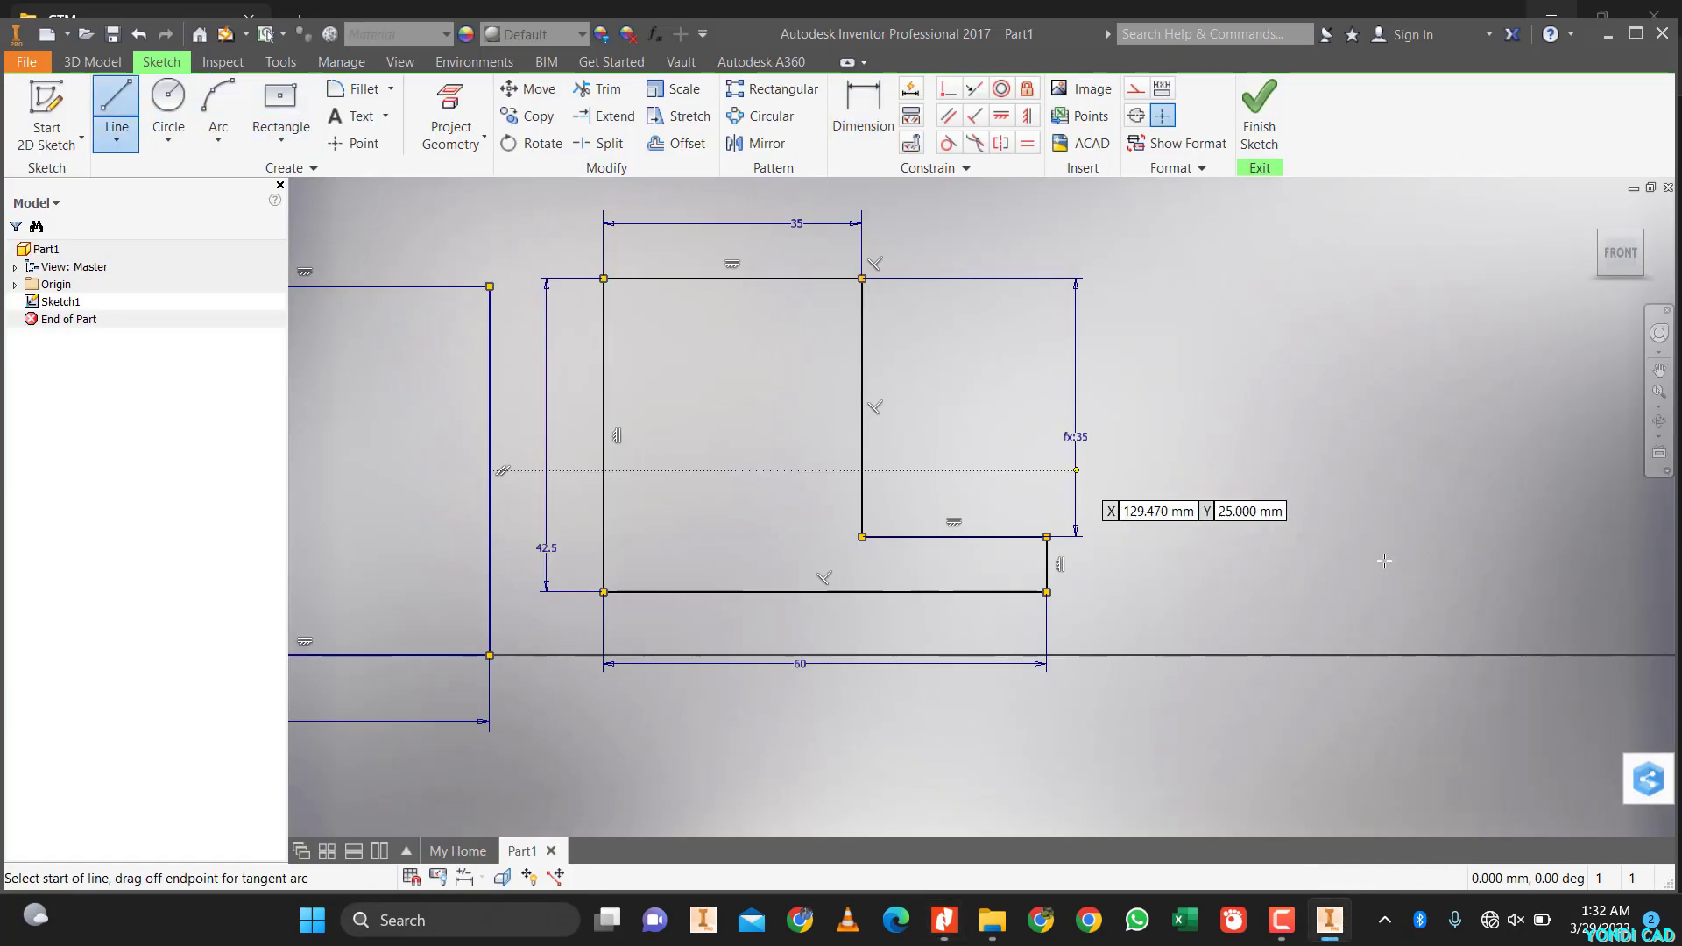
pyautogui.click(1179, 653)
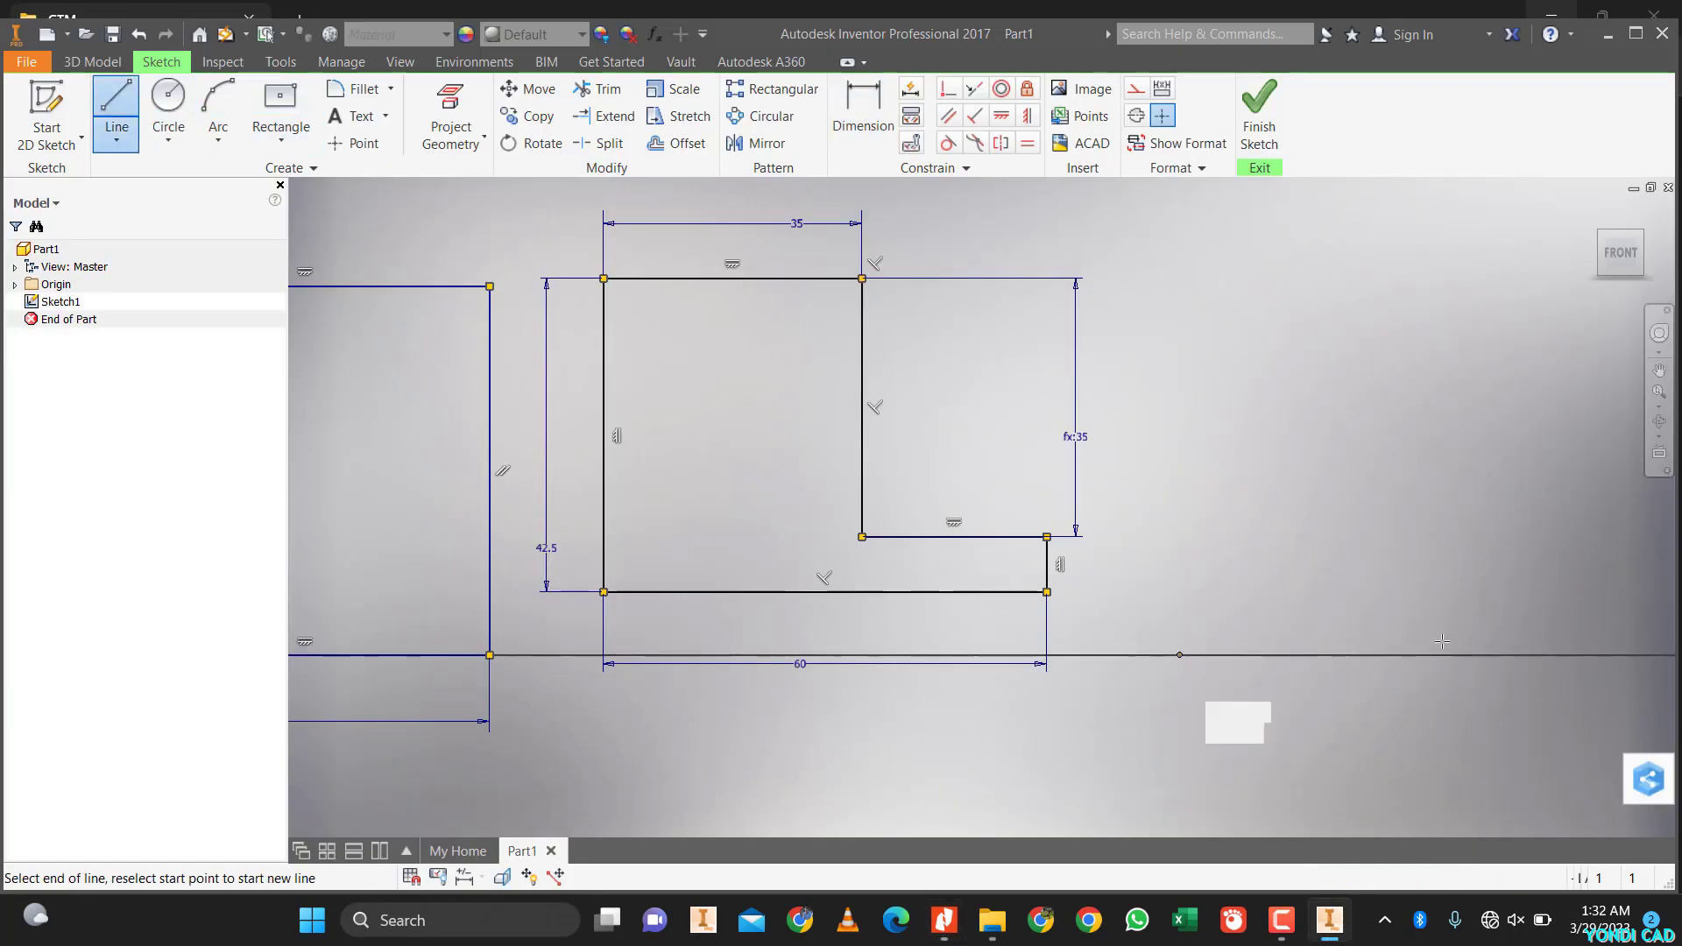
pyautogui.click(1577, 654)
pyautogui.click(1578, 585)
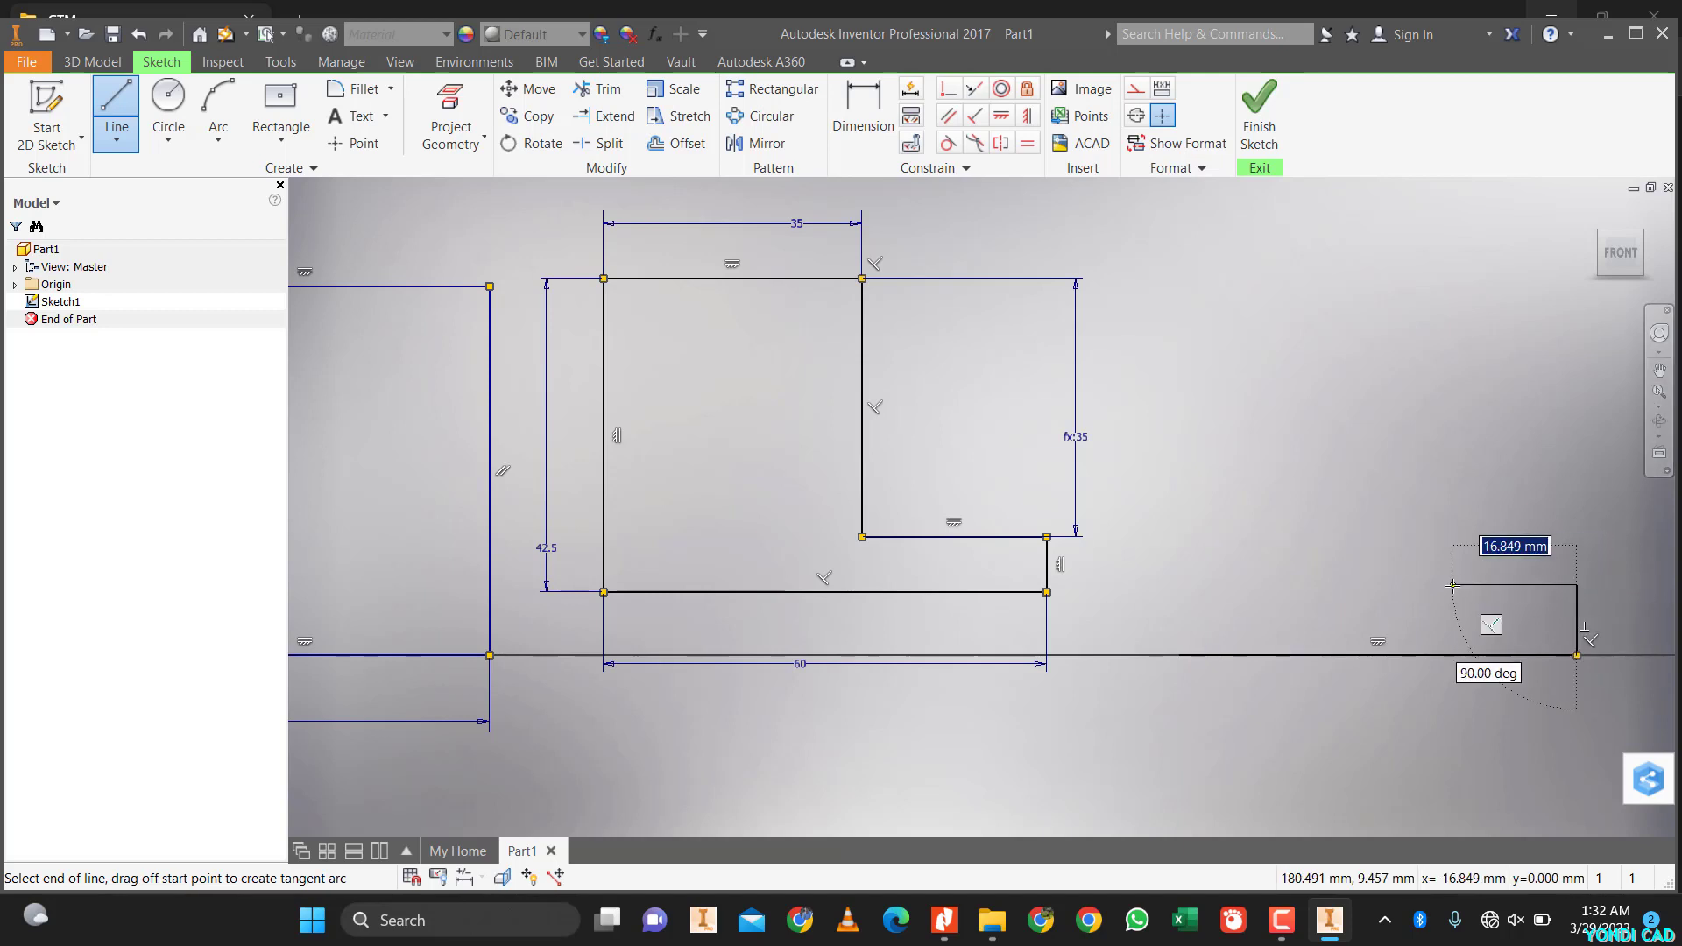
pyautogui.click(1453, 585)
pyautogui.click(1411, 536)
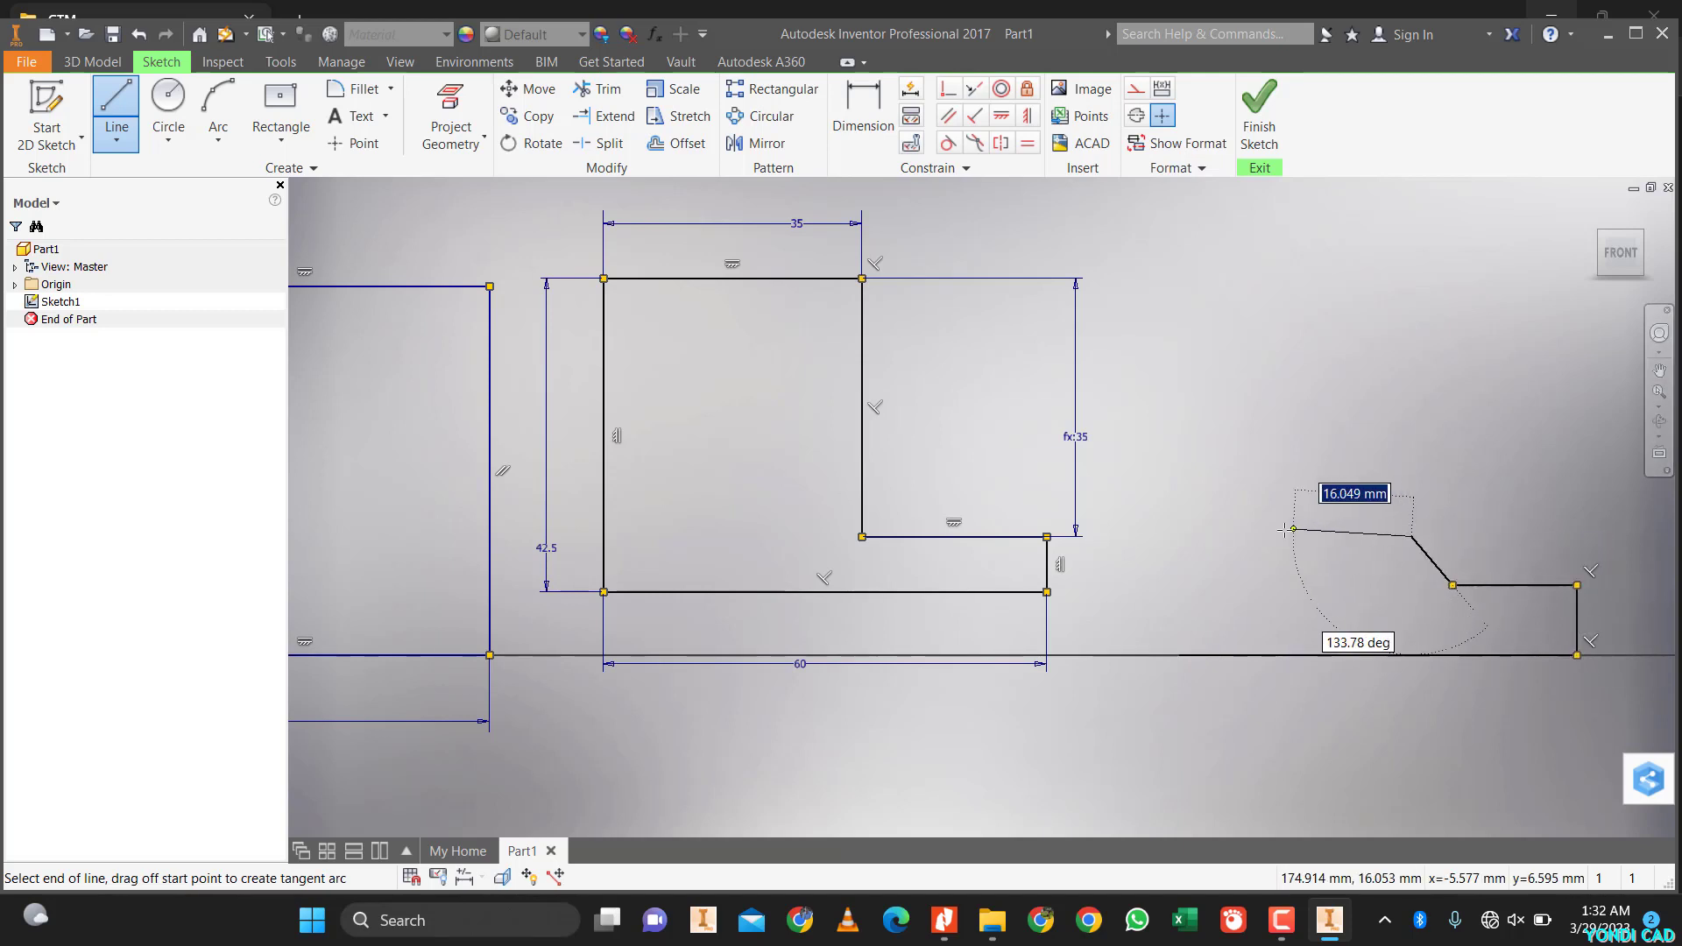
pyautogui.click(1281, 536)
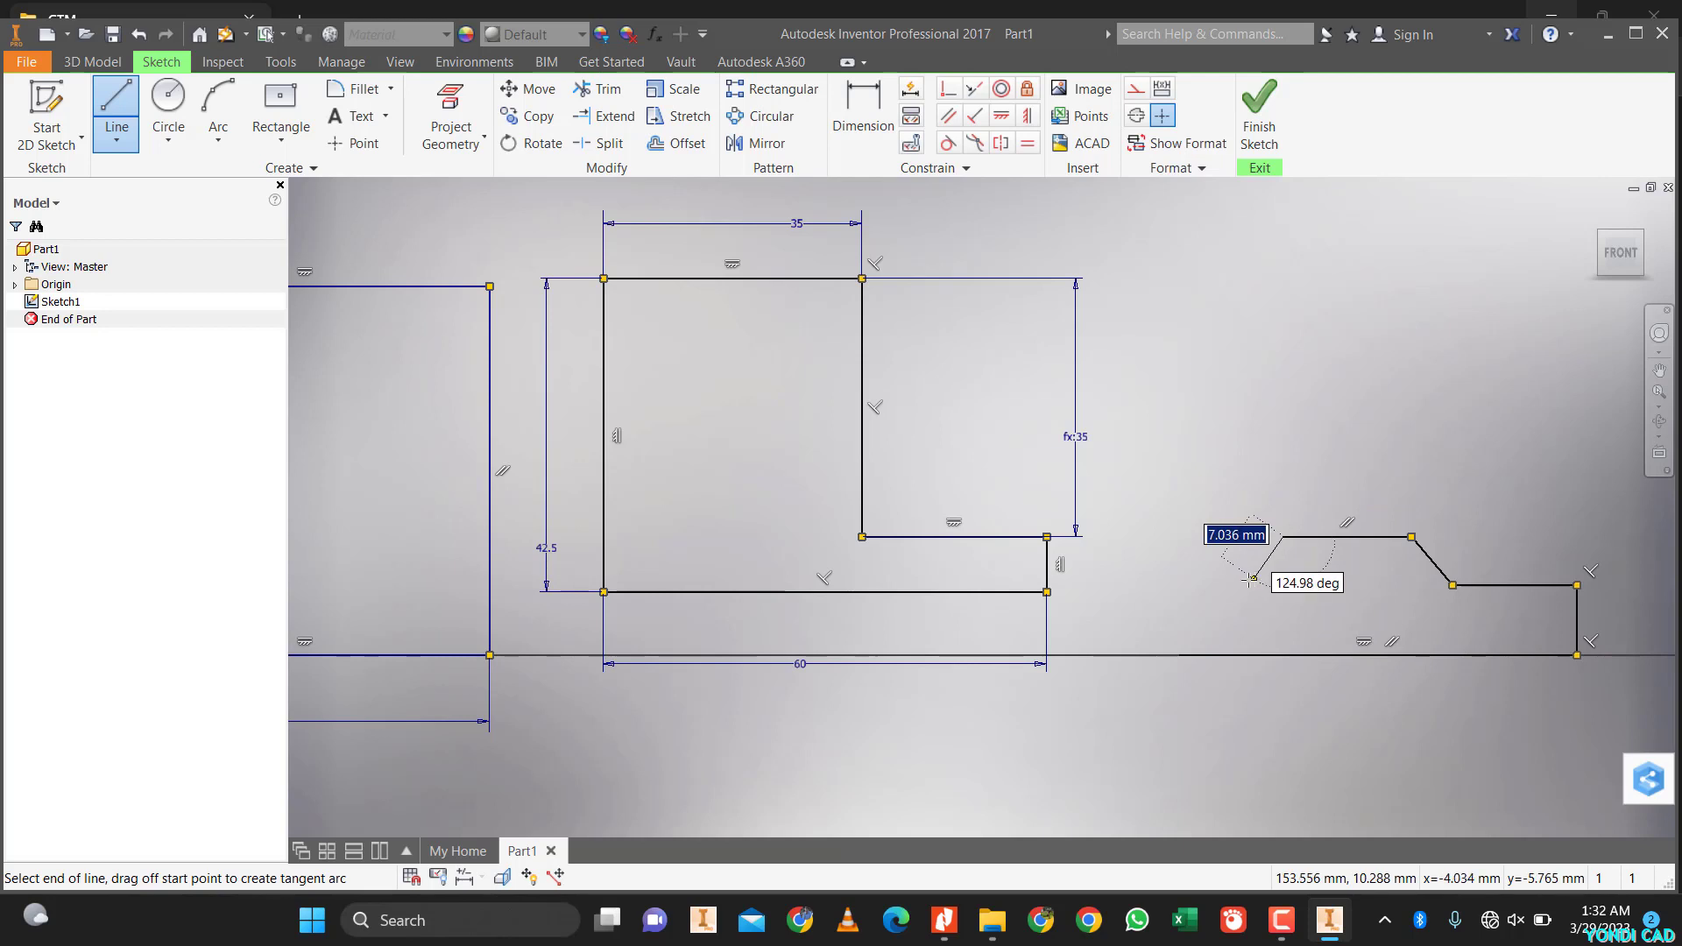
pyautogui.click(1237, 576)
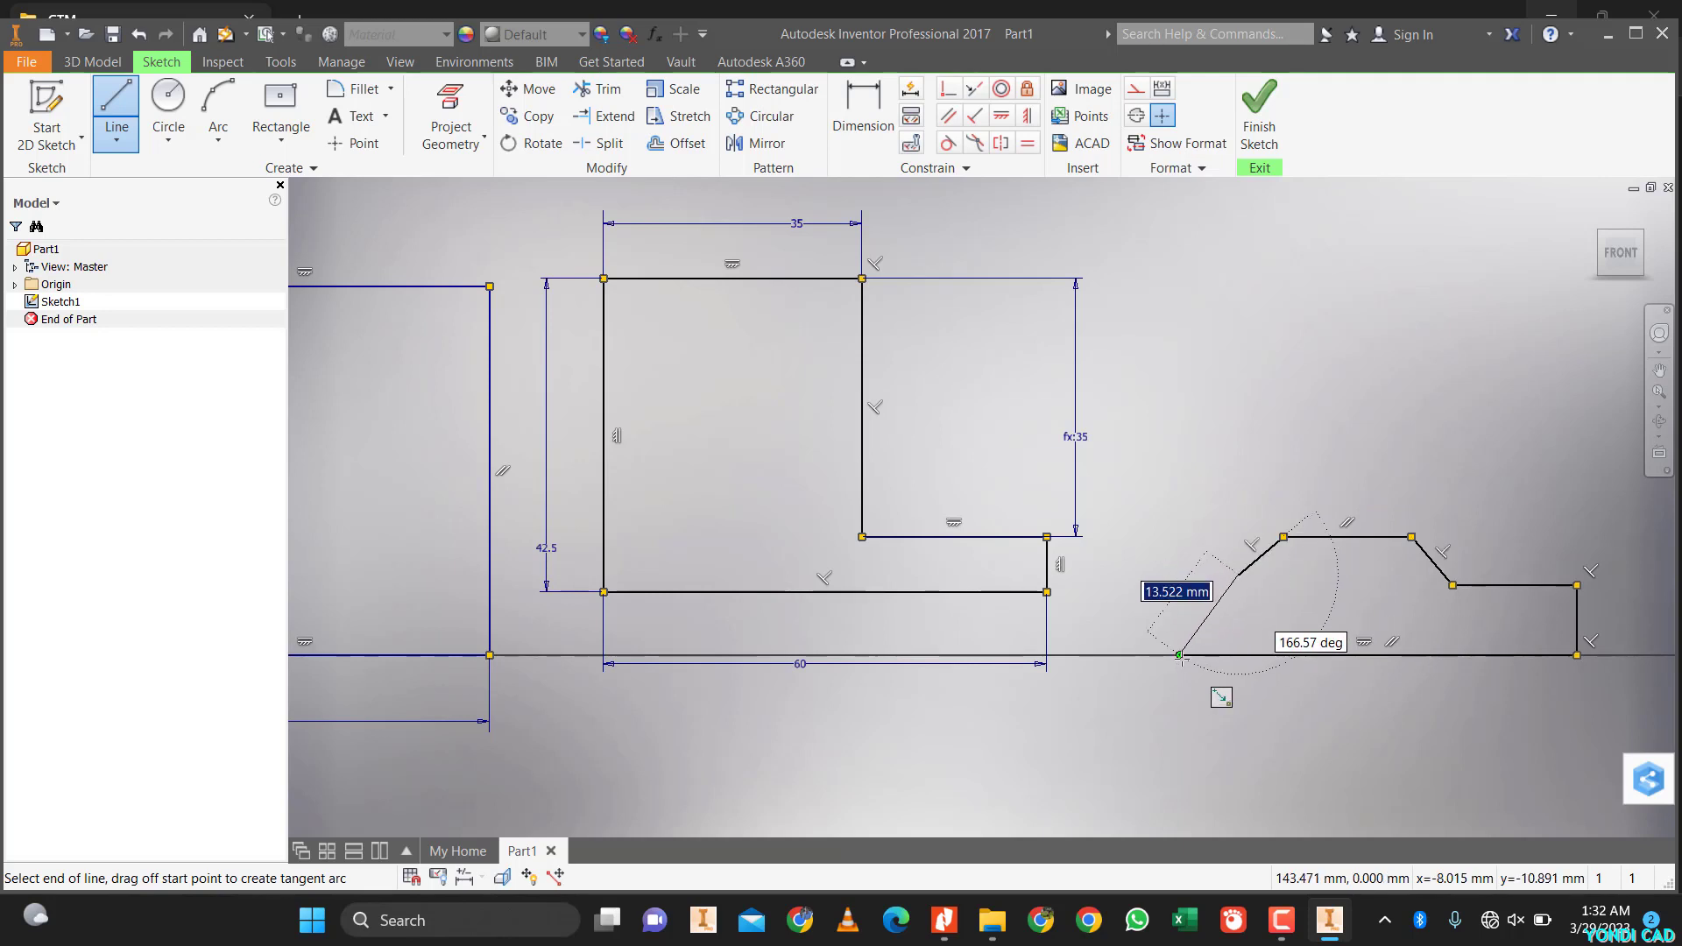
pyautogui.click(1180, 655)
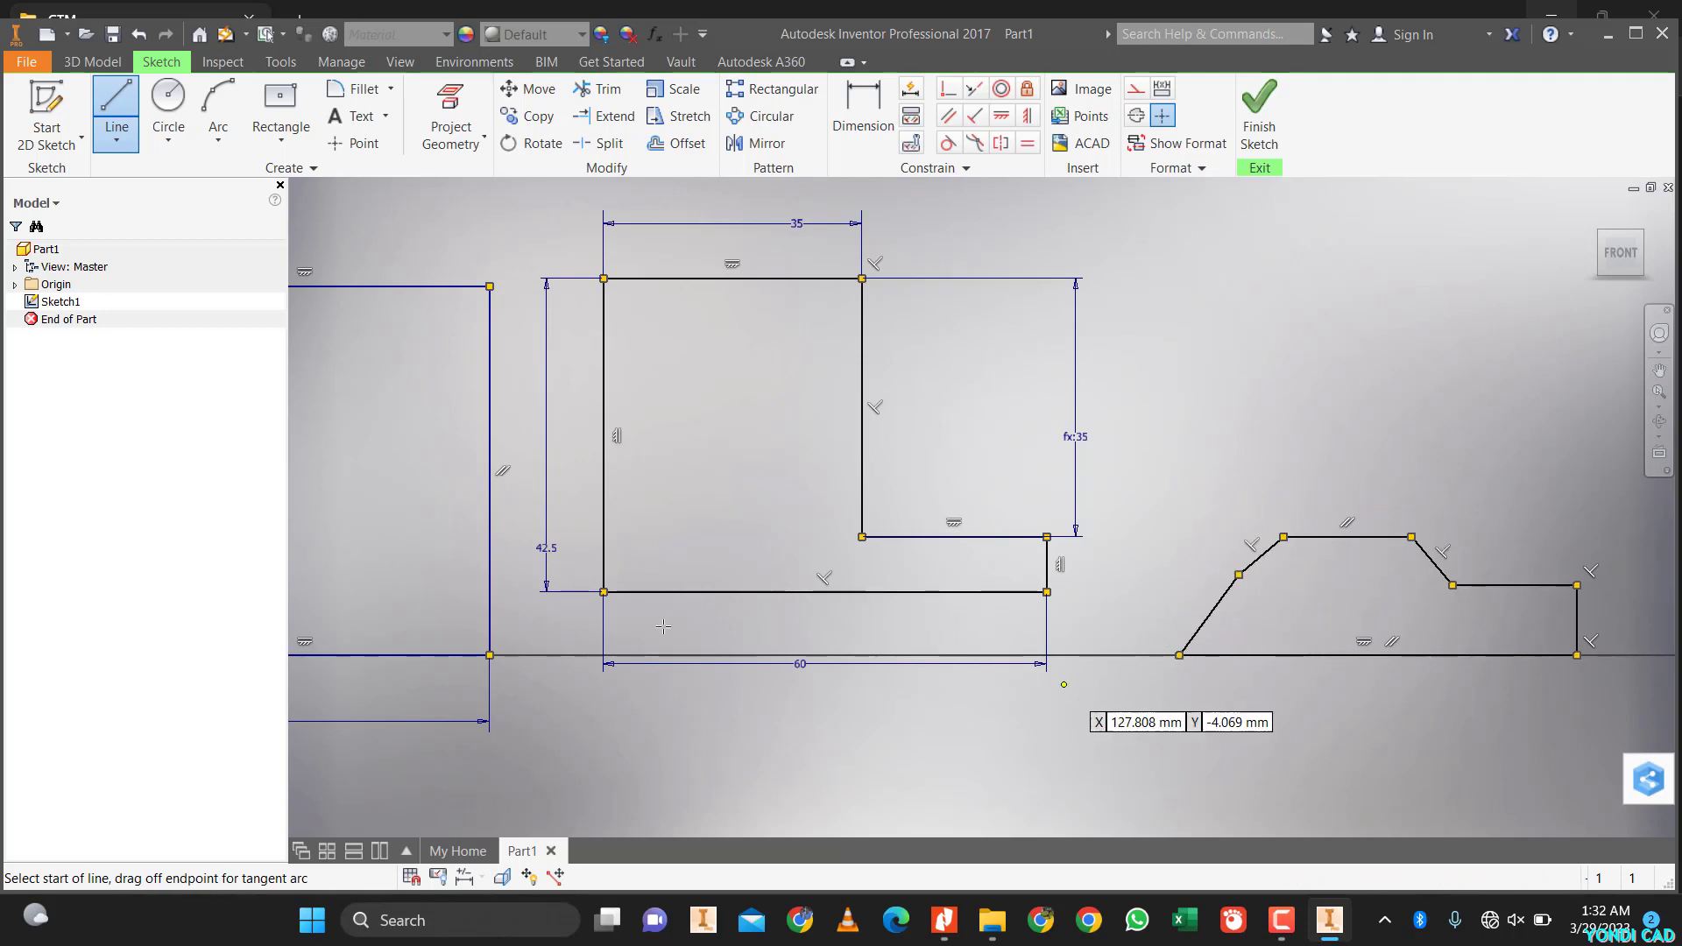
# - Constrain figure 3's lower left edge vertical, and make its two short sloped edges equal and its two upright end edges equal
pyautogui.click(1028, 115)
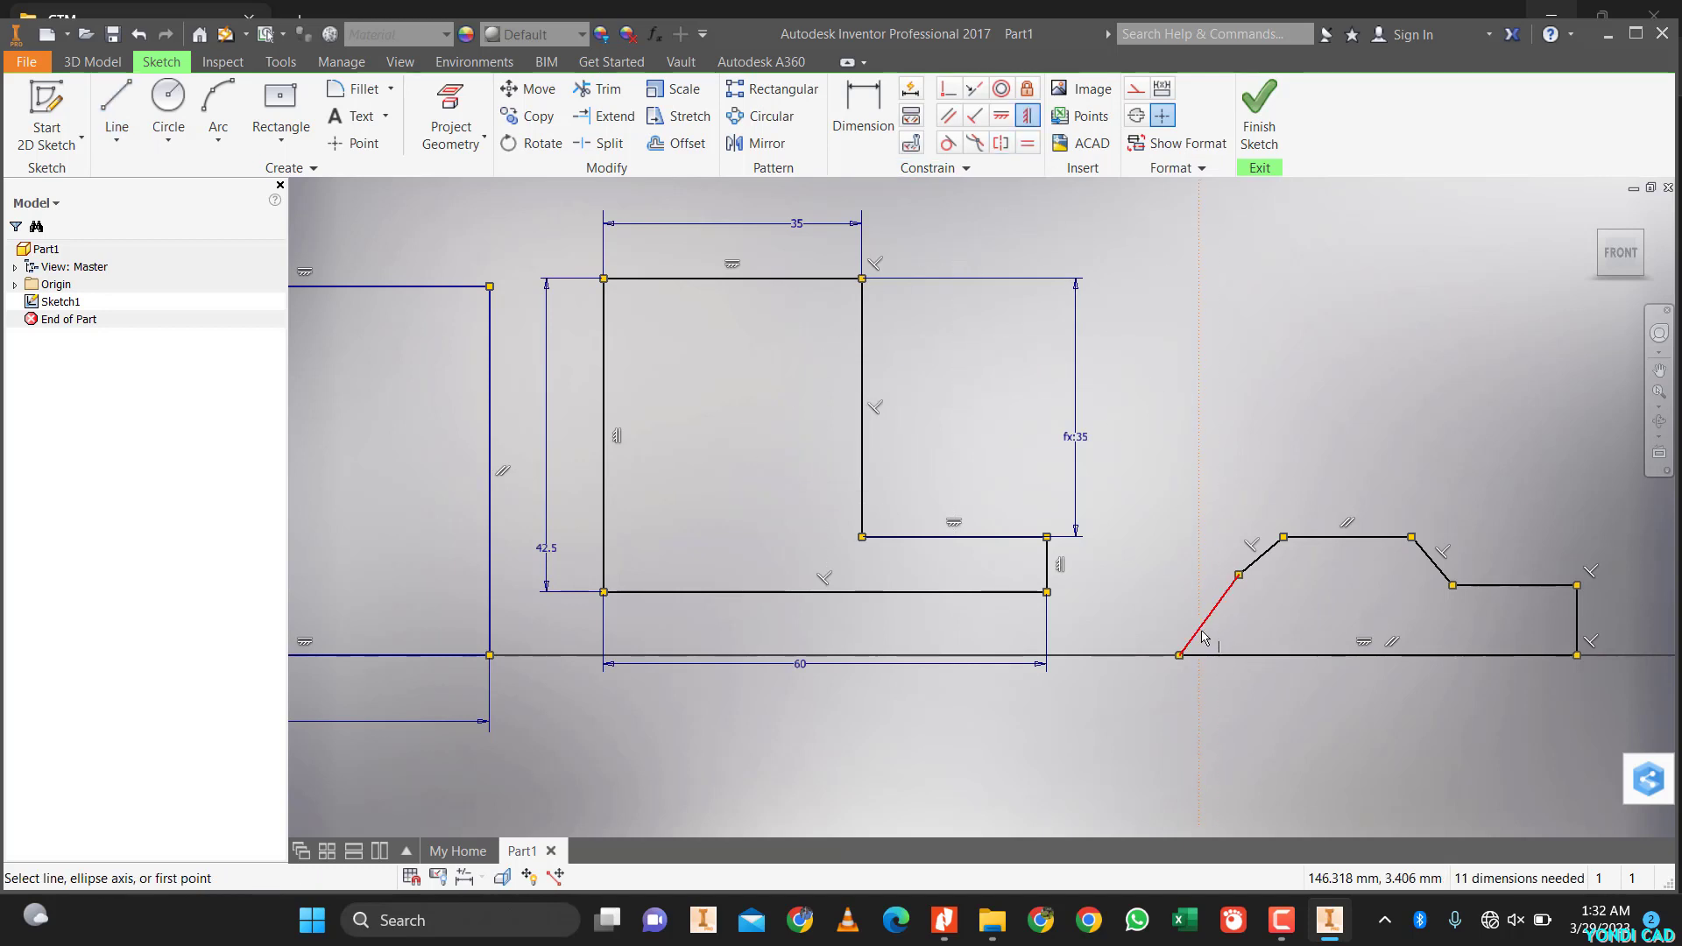
pyautogui.click(1205, 637)
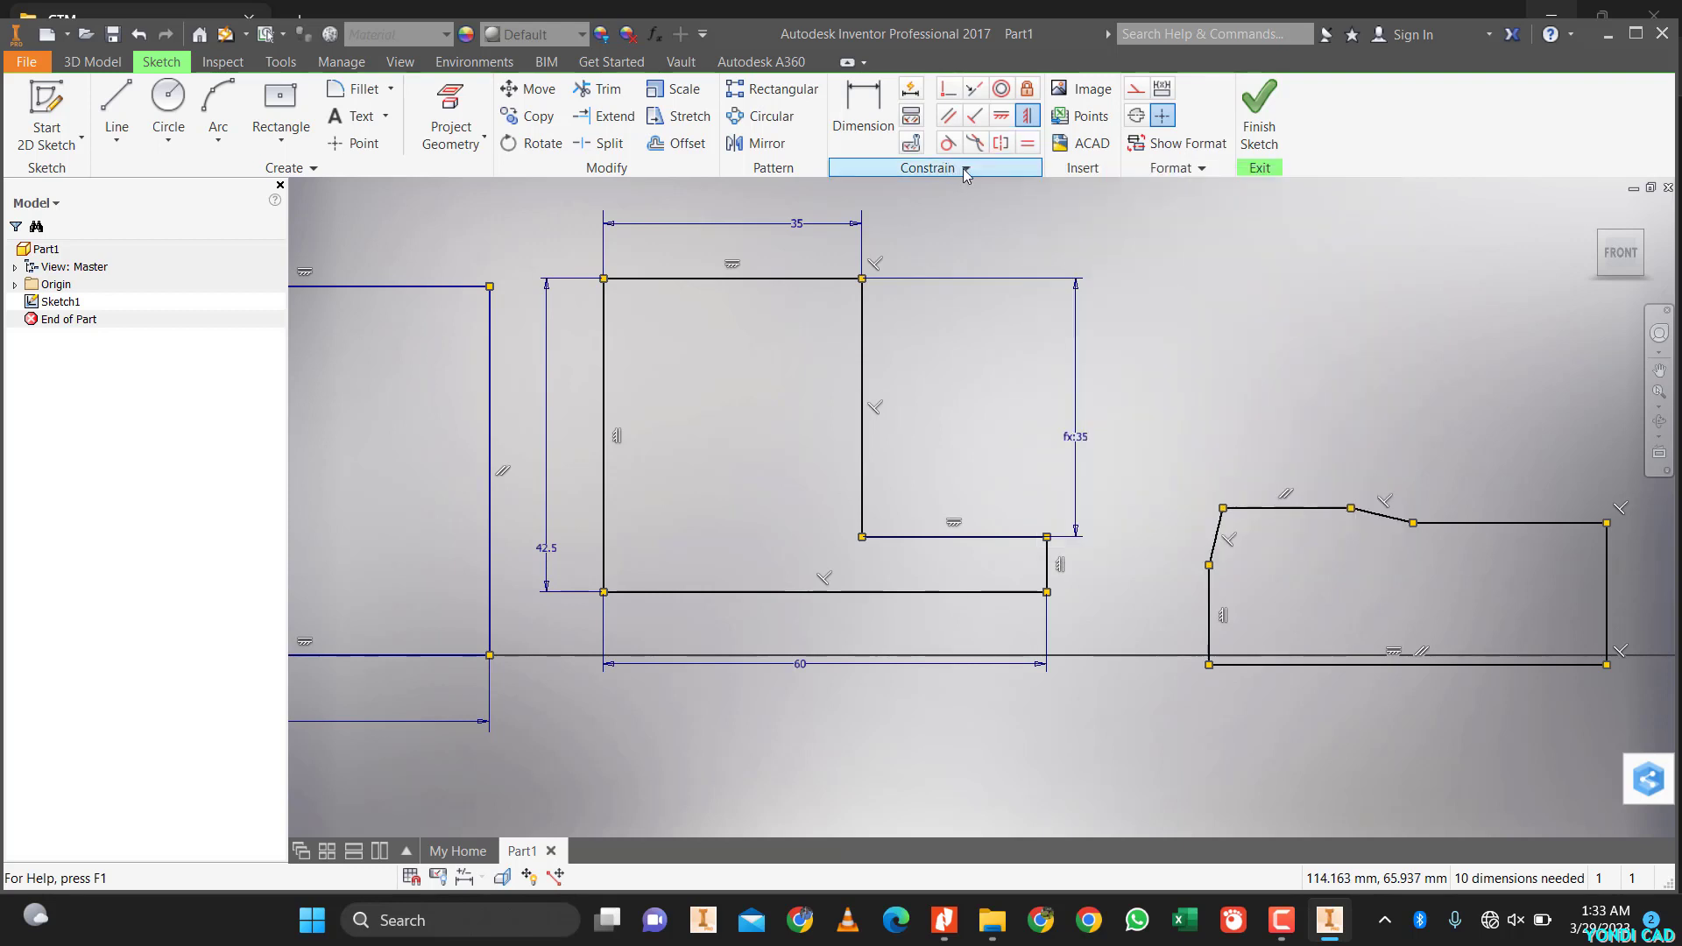
pyautogui.click(1030, 145)
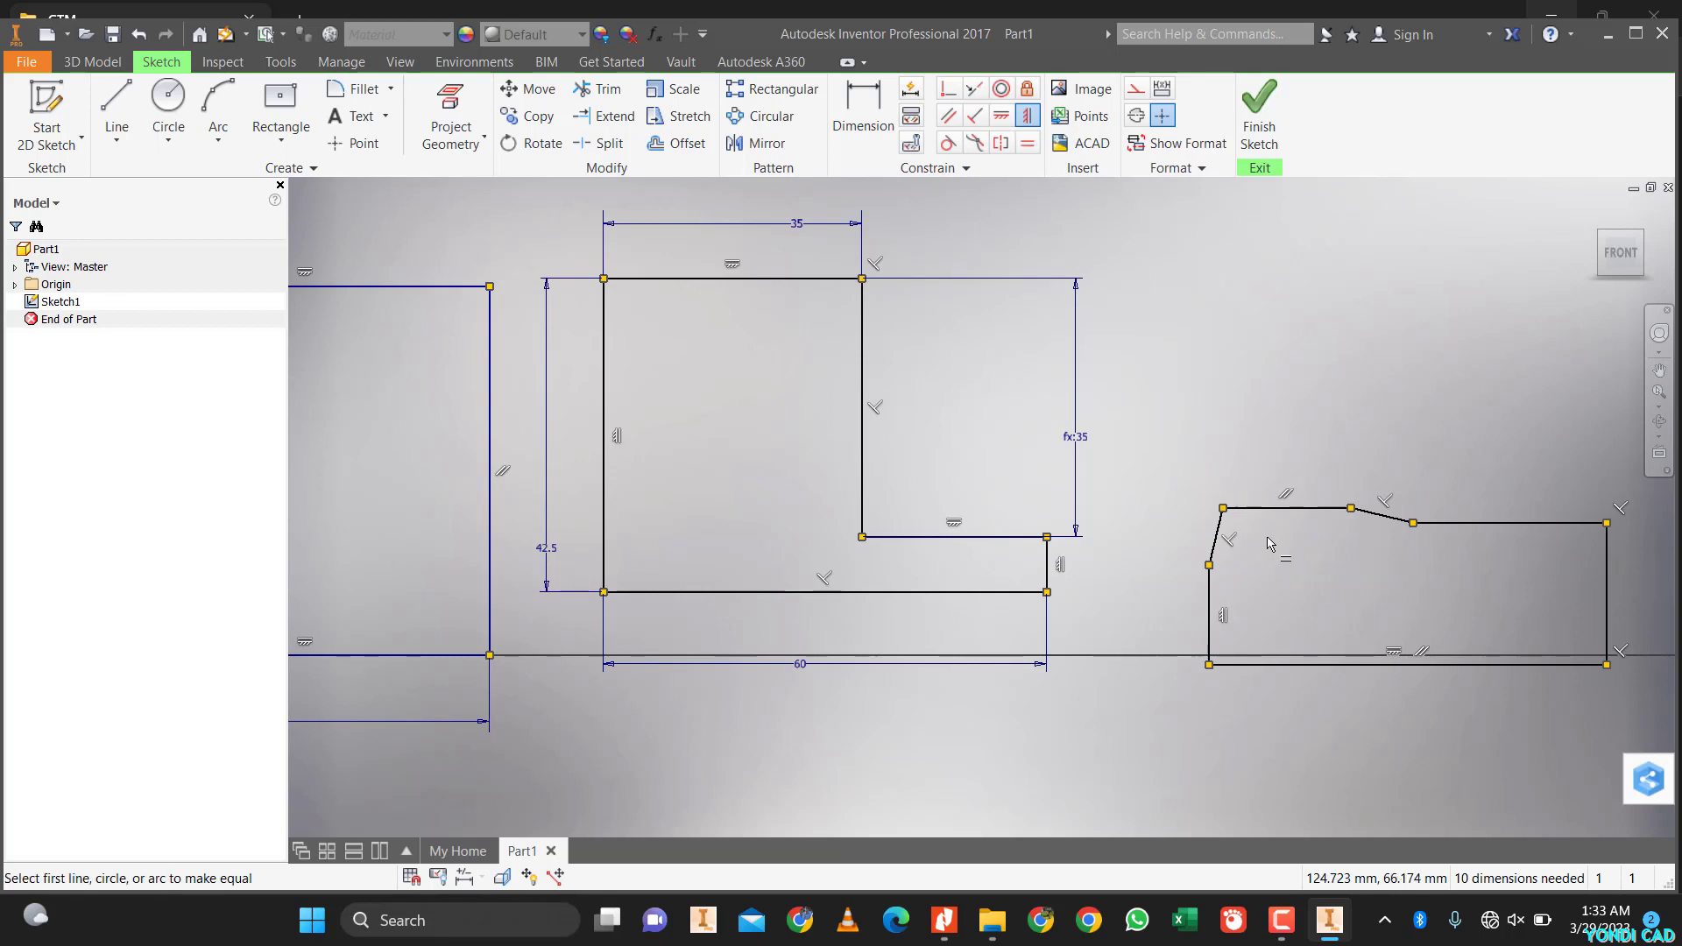
pyautogui.click(1214, 552)
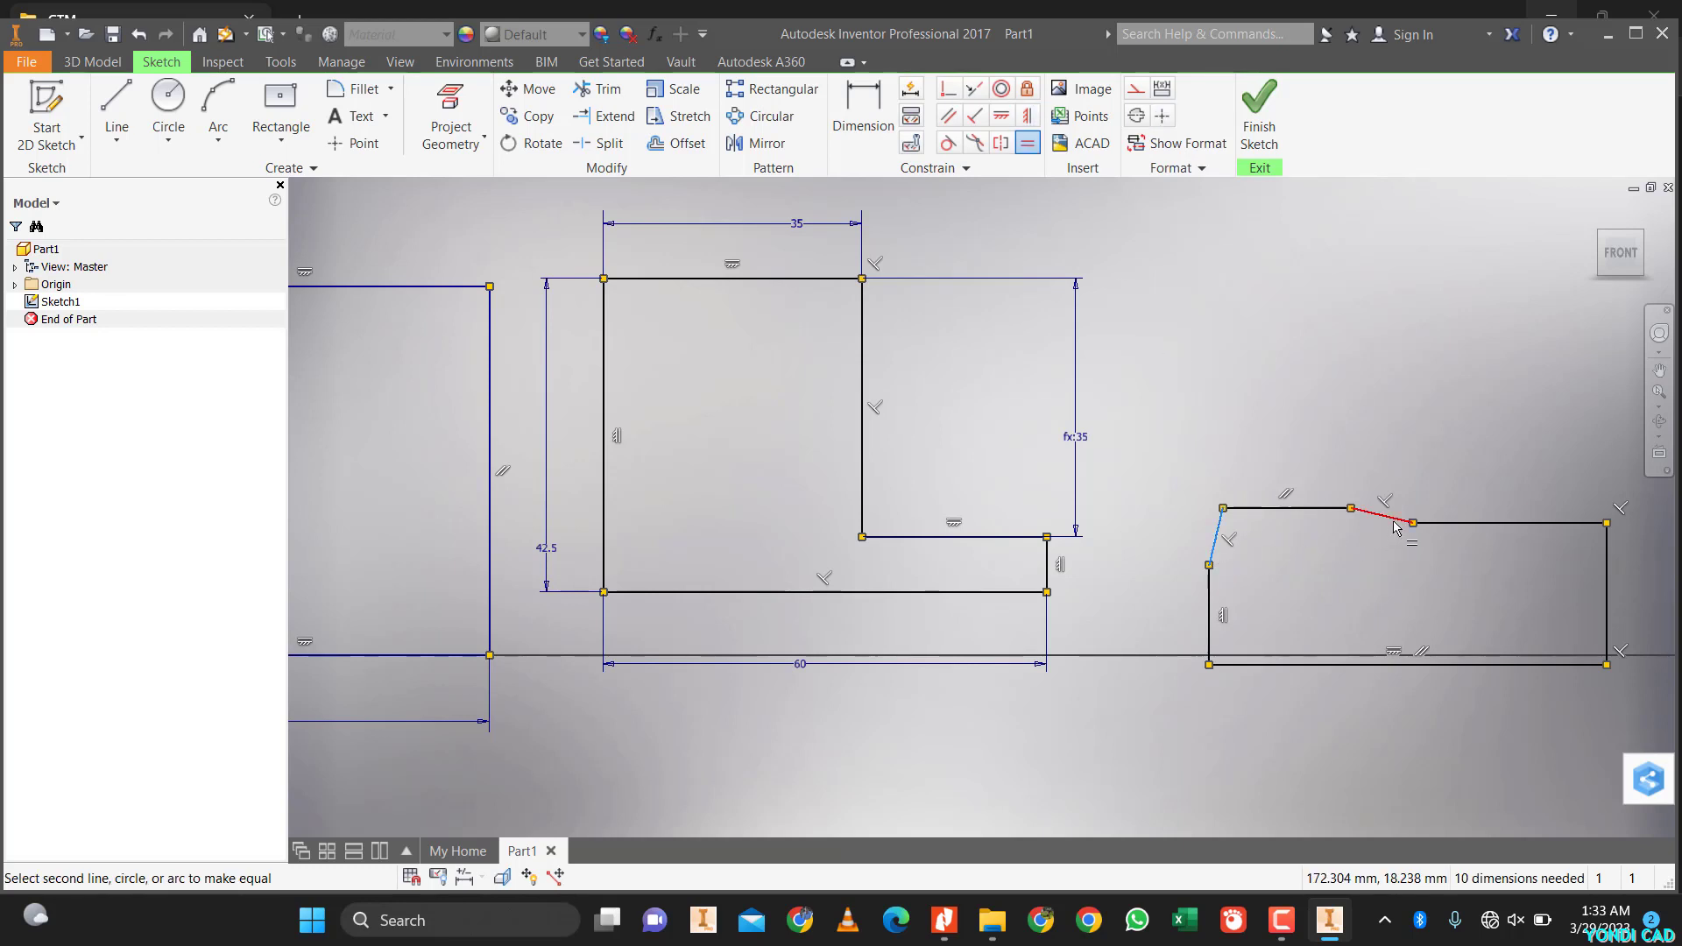
pyautogui.click(1383, 515)
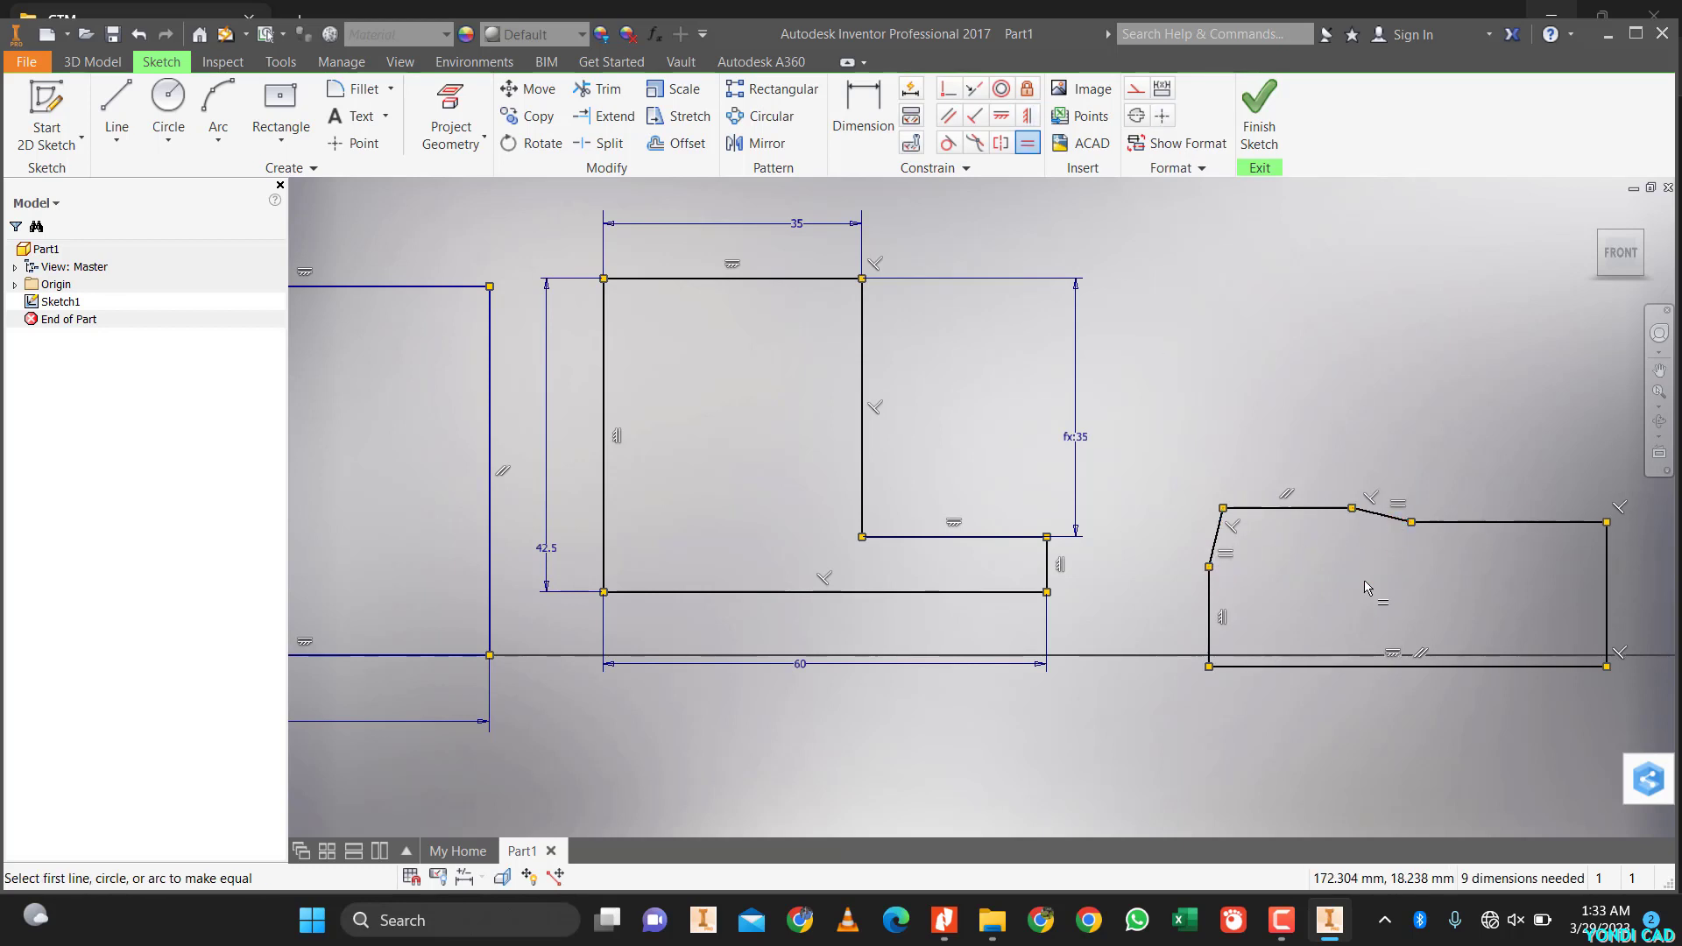
pyautogui.click(1210, 617)
pyautogui.click(1607, 616)
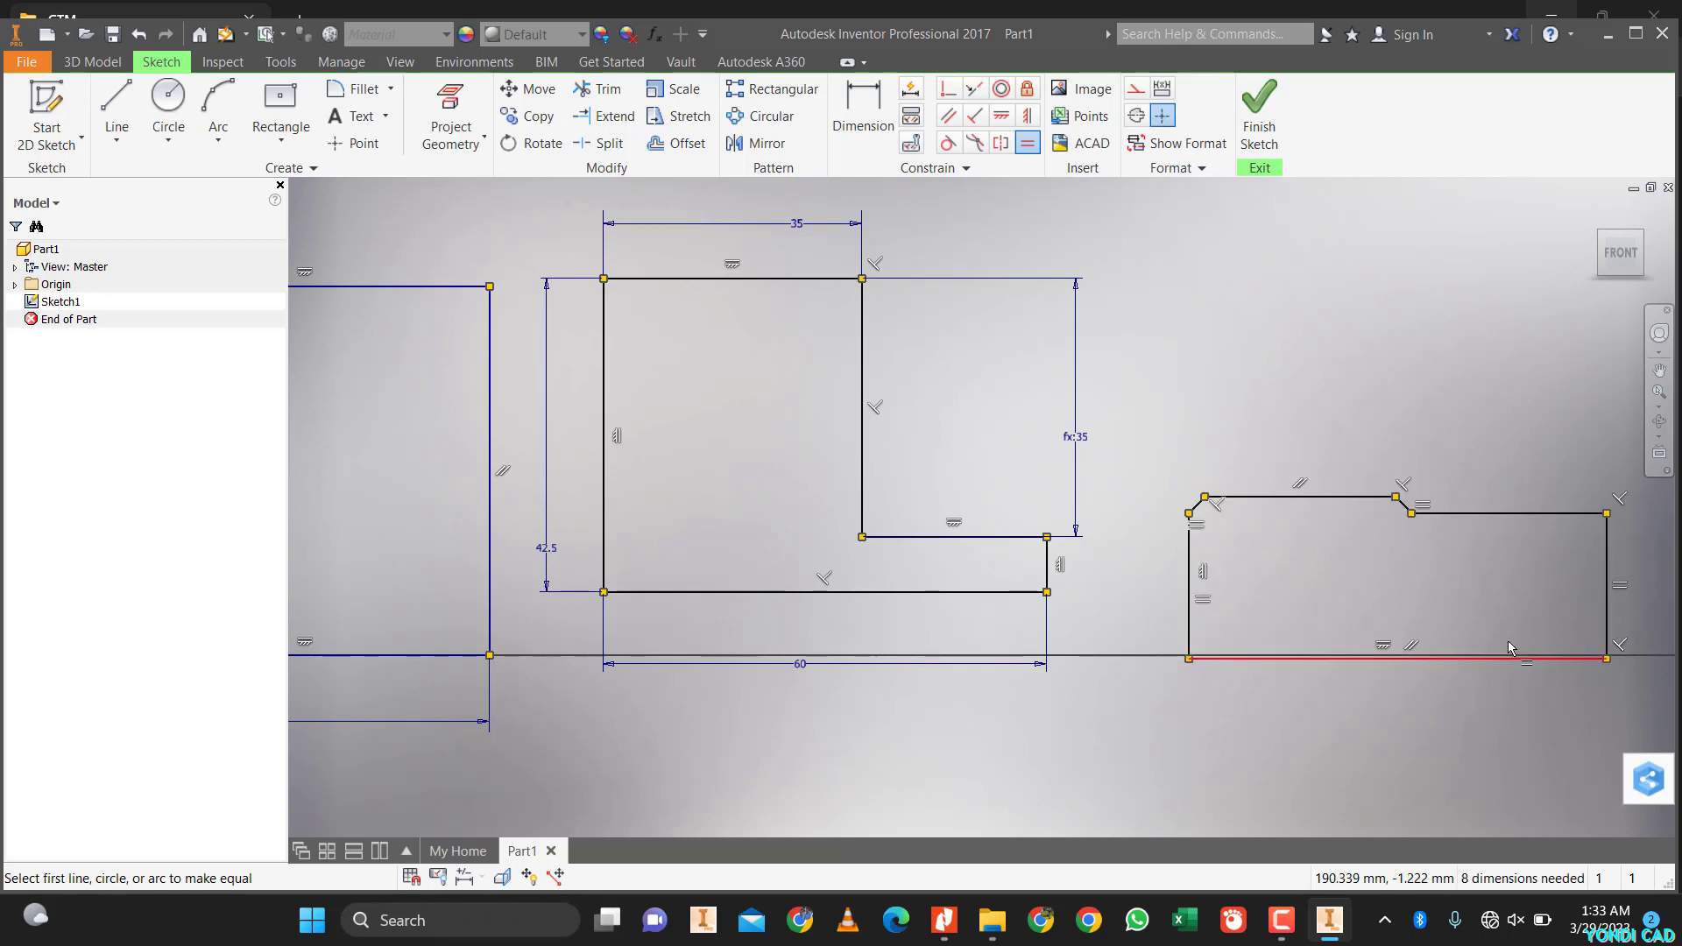
# - Dimension figure 3's lower left vertical edge and set it to 15 mm
pyautogui.moveTo(1405, 580); pyautogui.dragTo(1108, 548, button='middle')
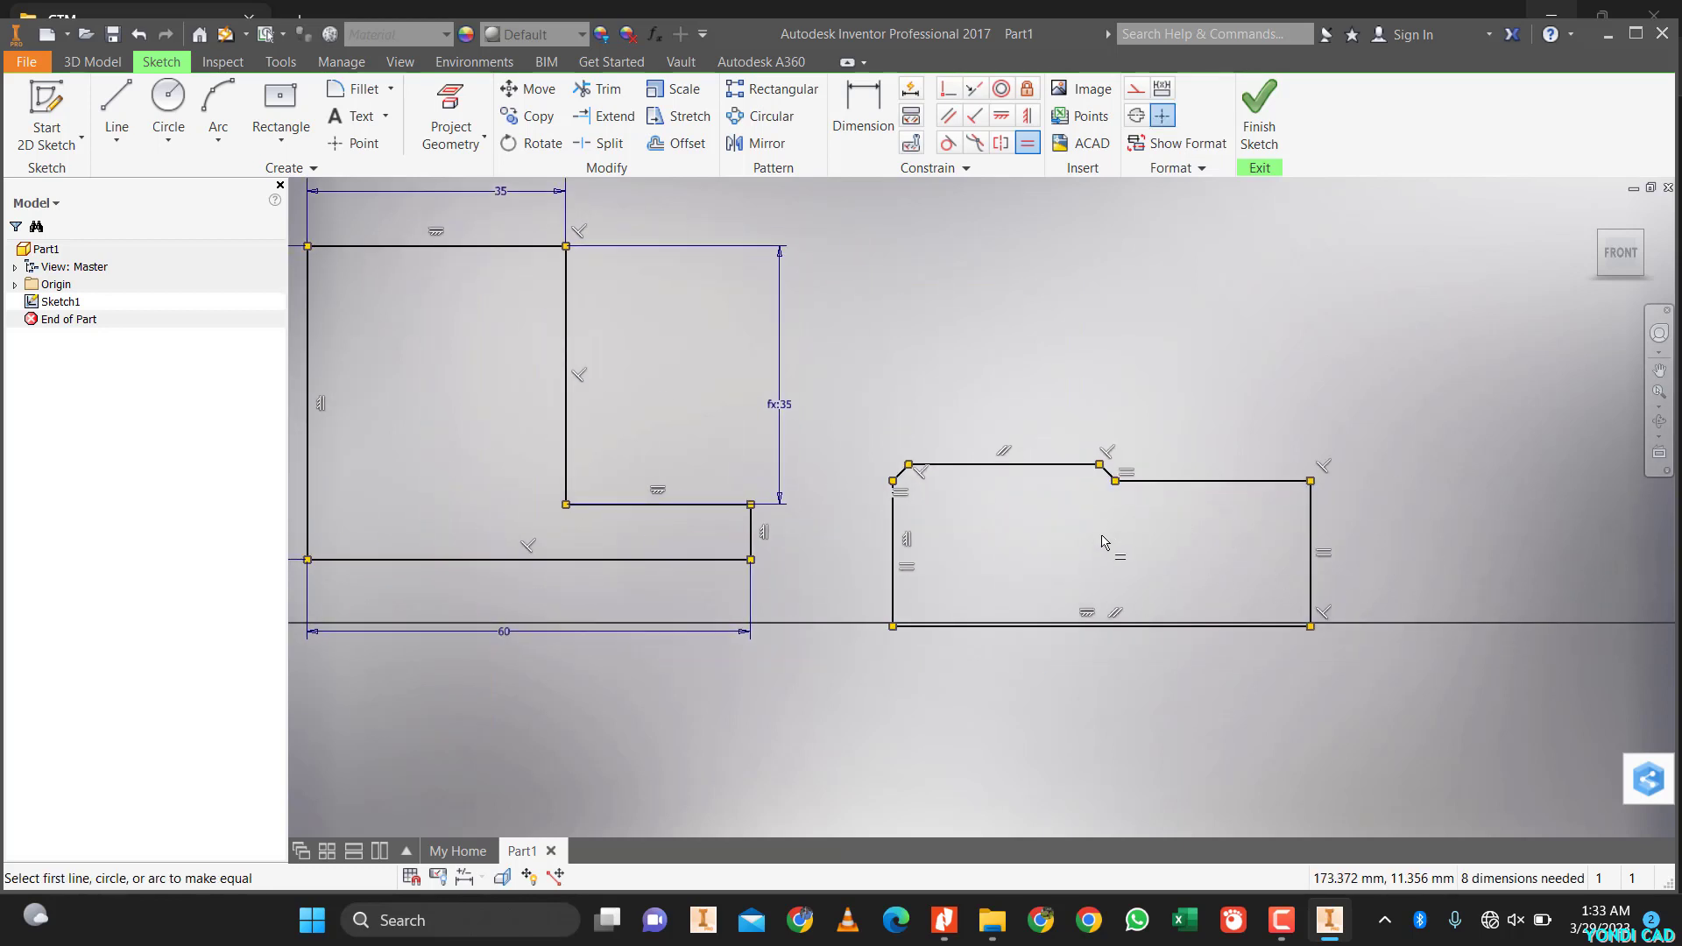
pyautogui.click(877, 139)
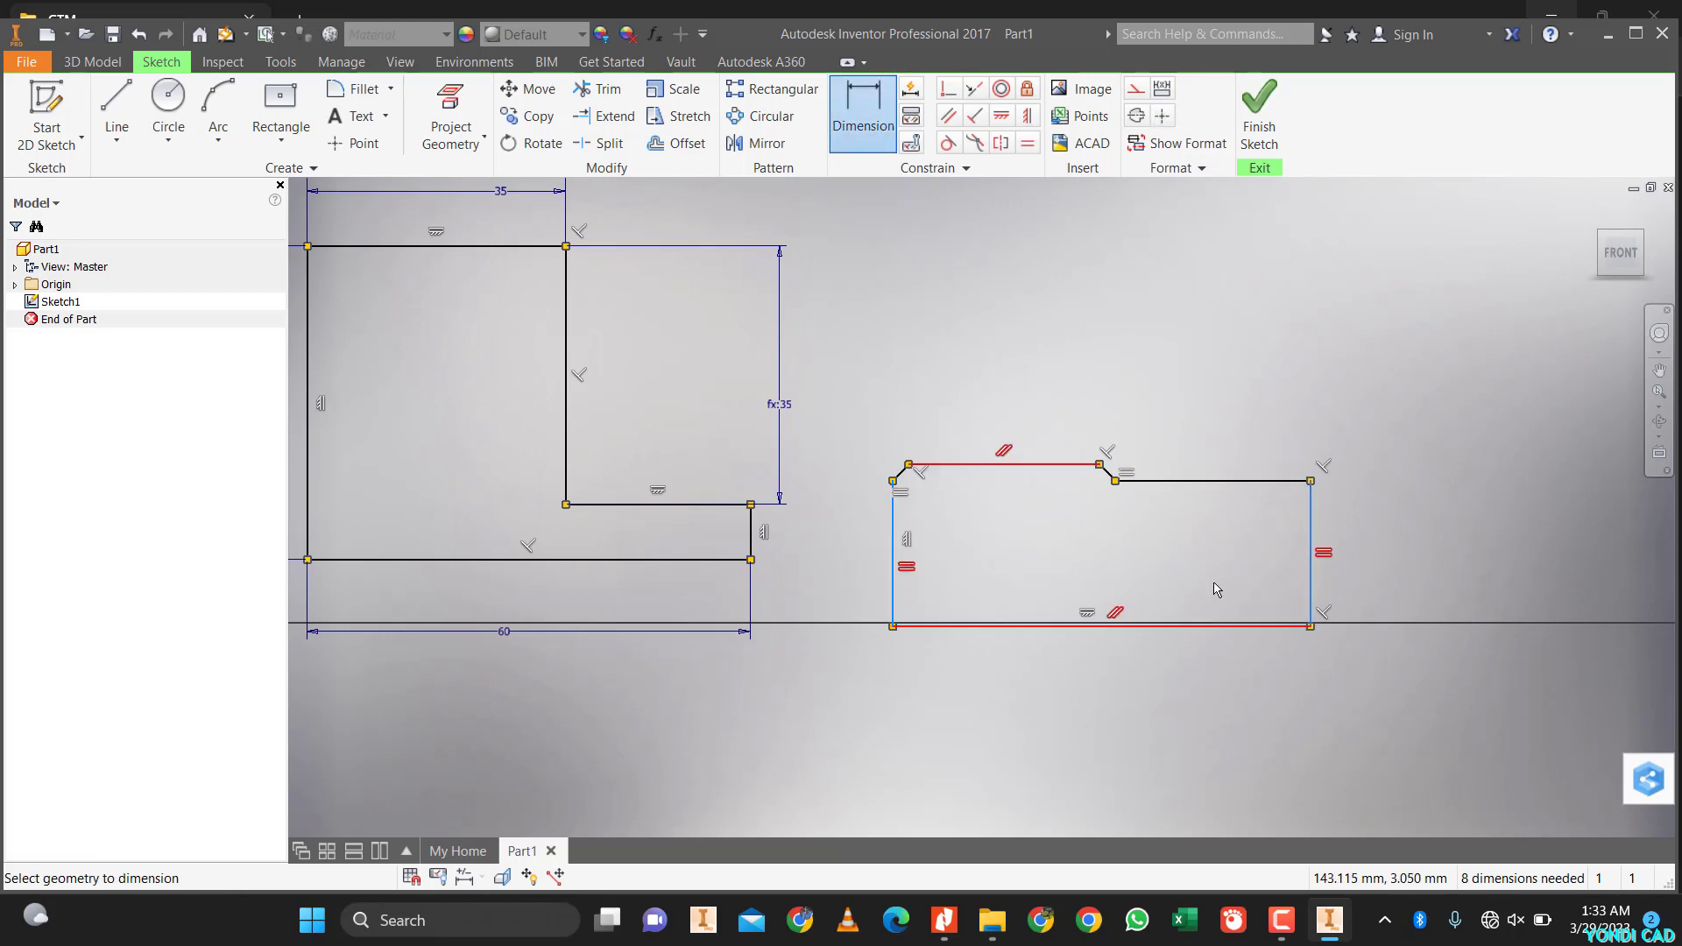
pyautogui.click(893, 611)
pyautogui.click(864, 597)
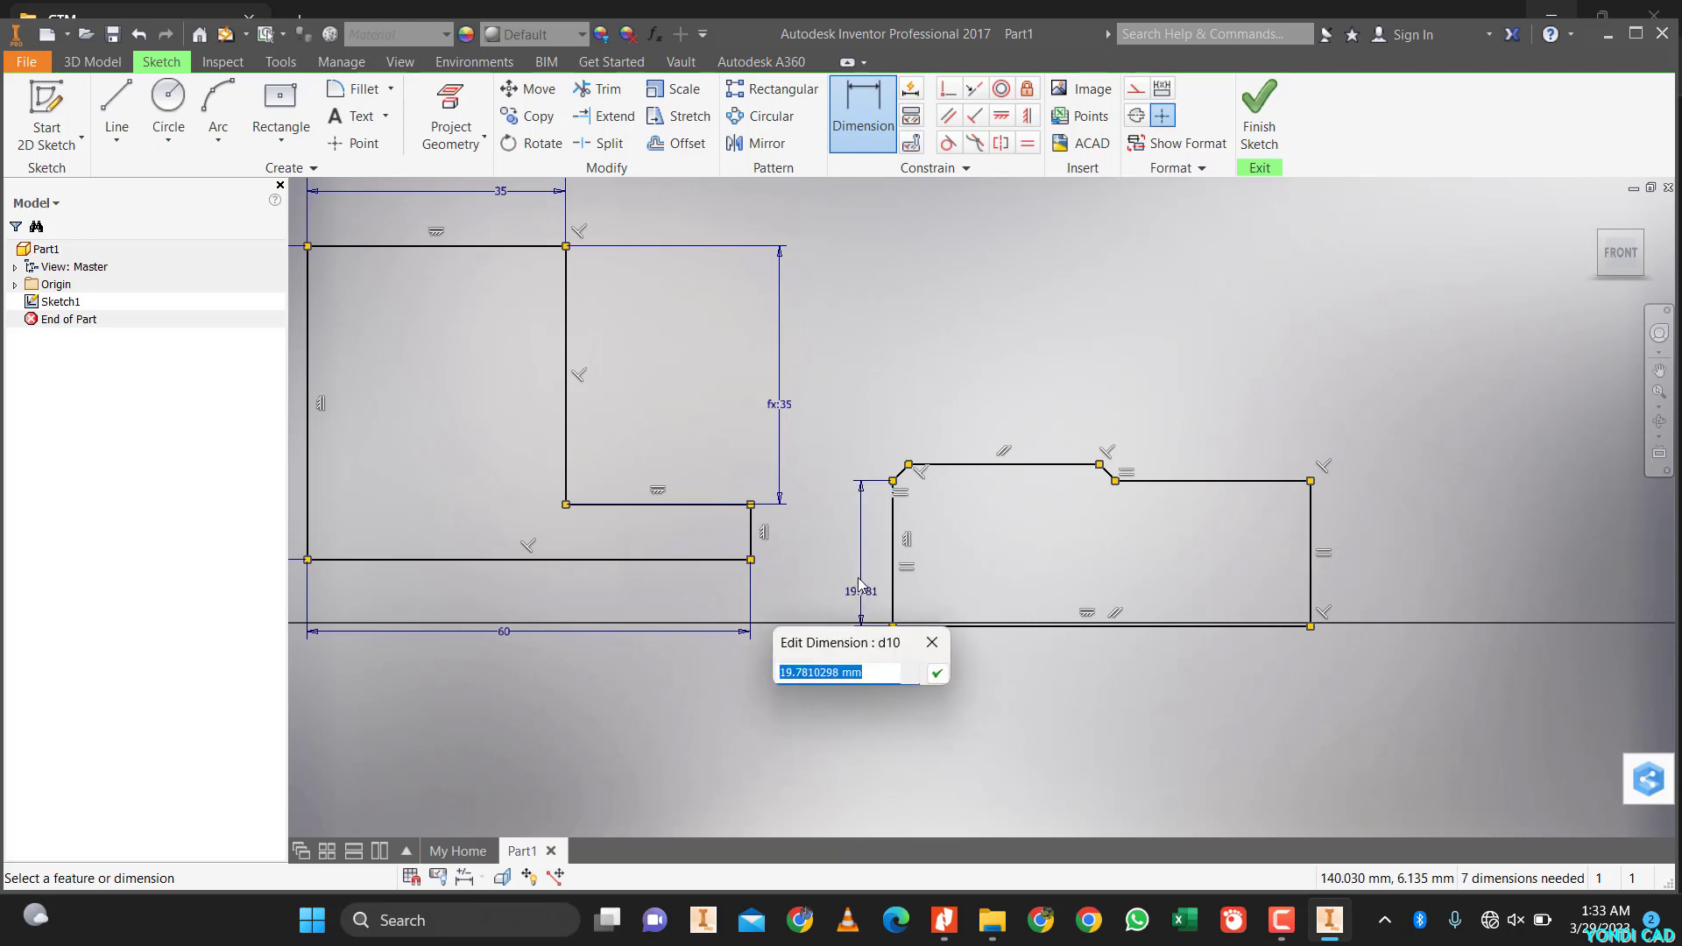
pyautogui.write('15')
pyautogui.press('Return')
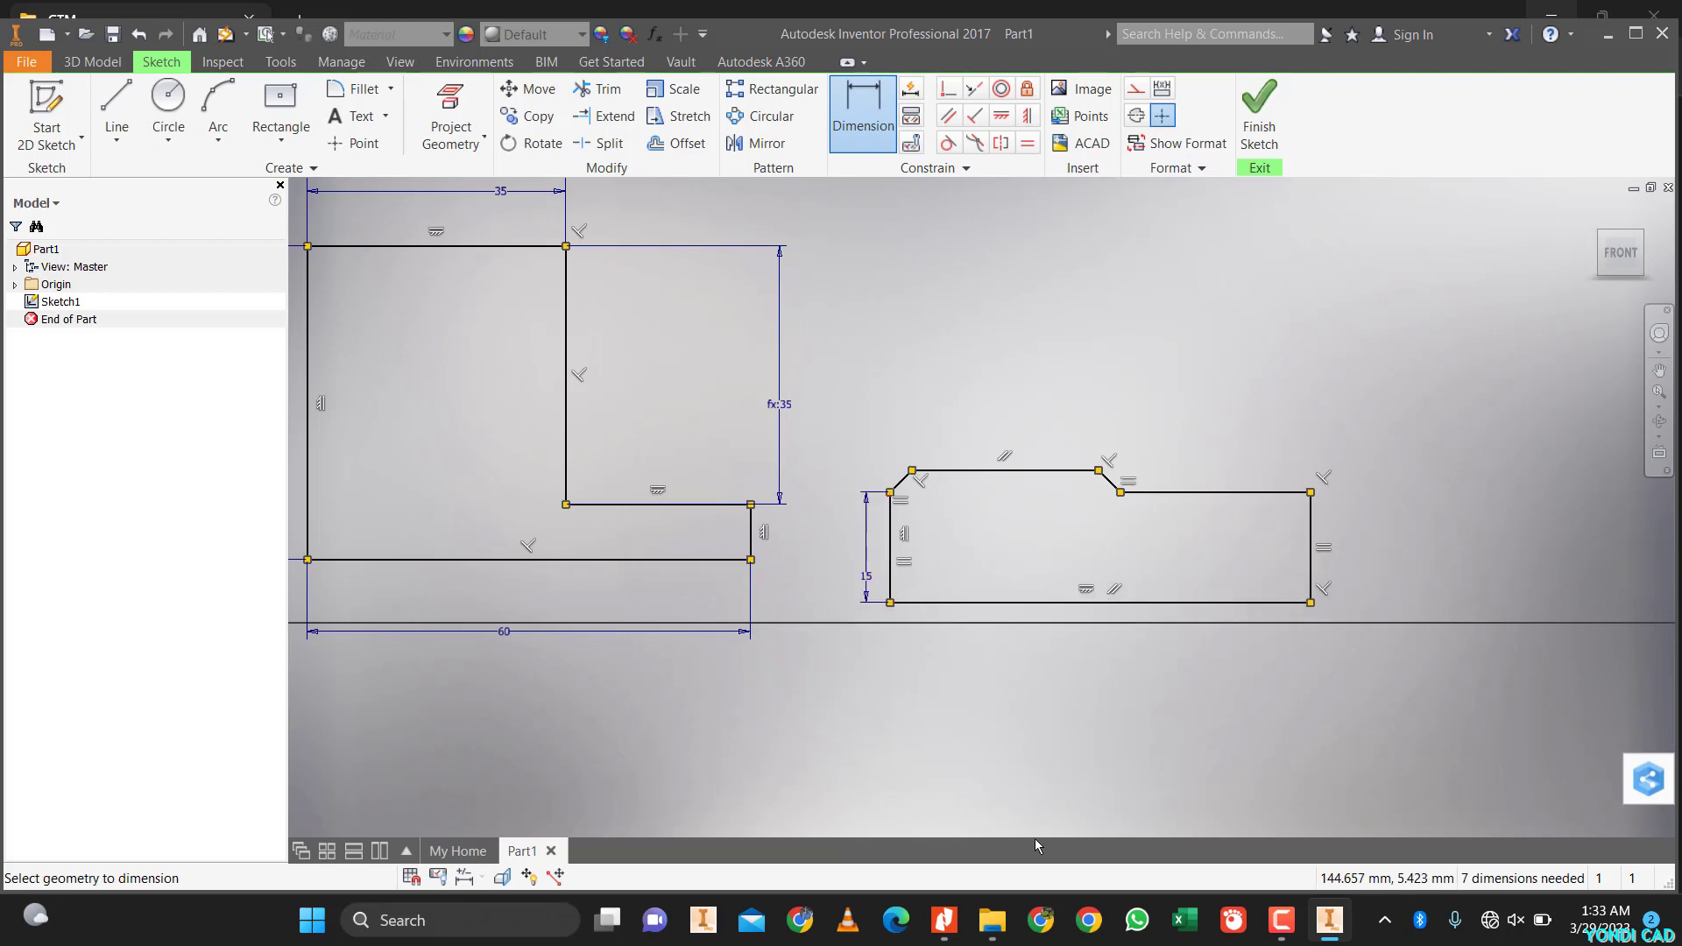
# - Check figure 3 in the 0_SKET PDF, return to Inventor, and dimension the left sloped edge's vertical height at 15 mm
pyautogui.click(927, 930)
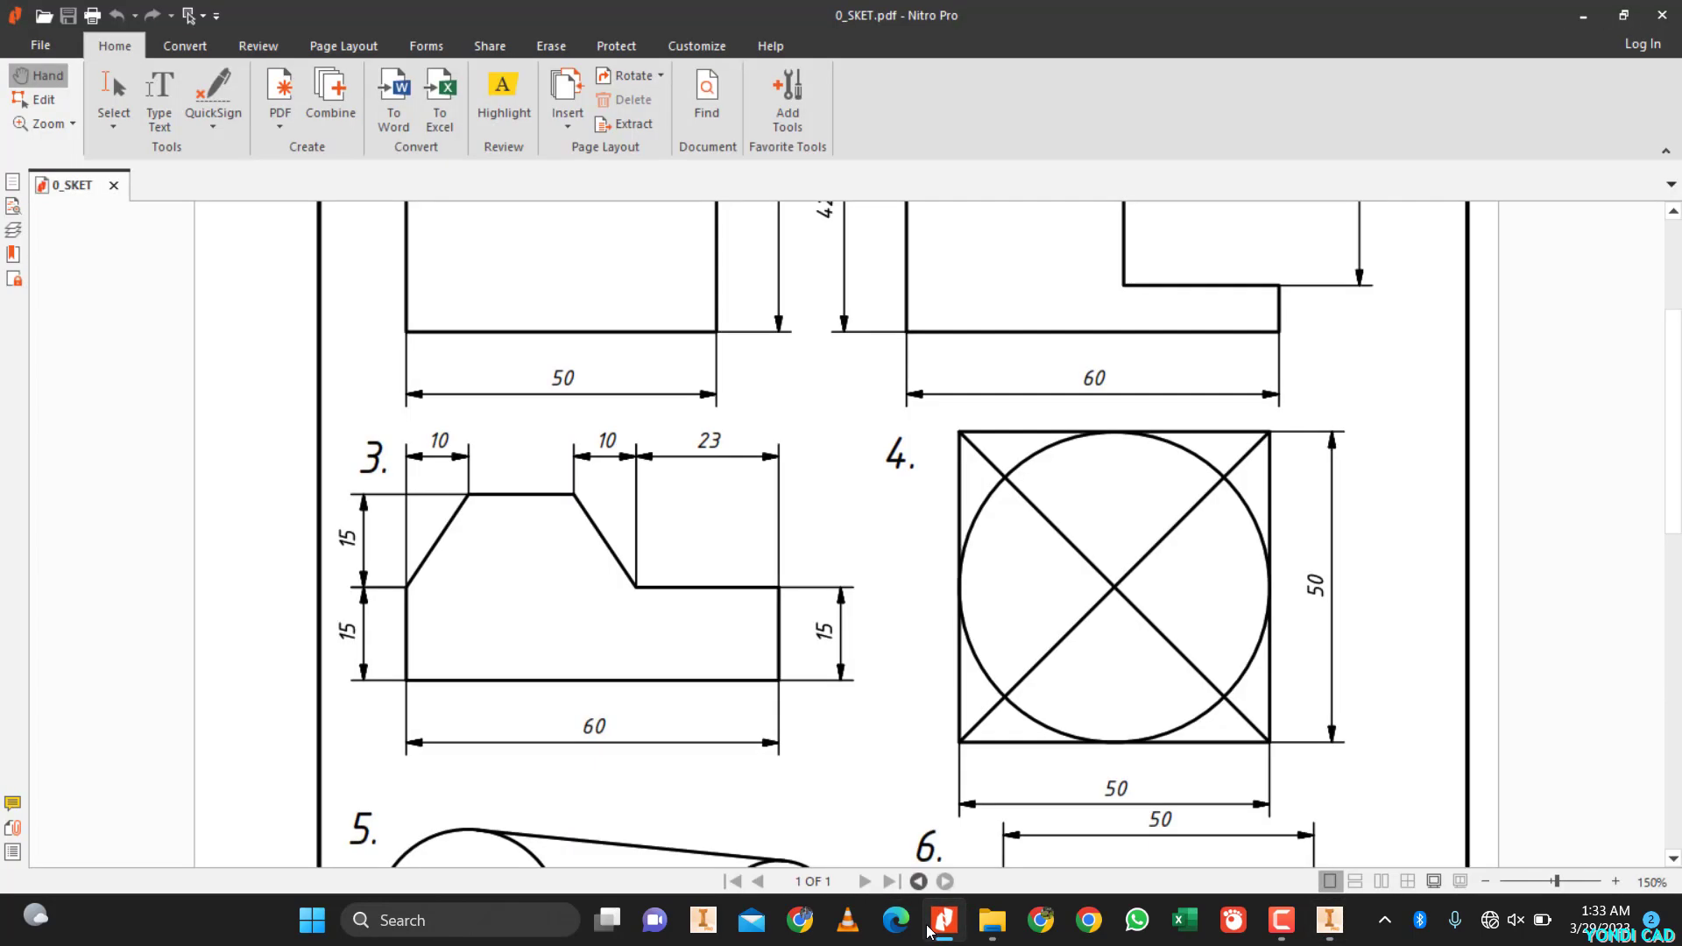
pyautogui.click(927, 930)
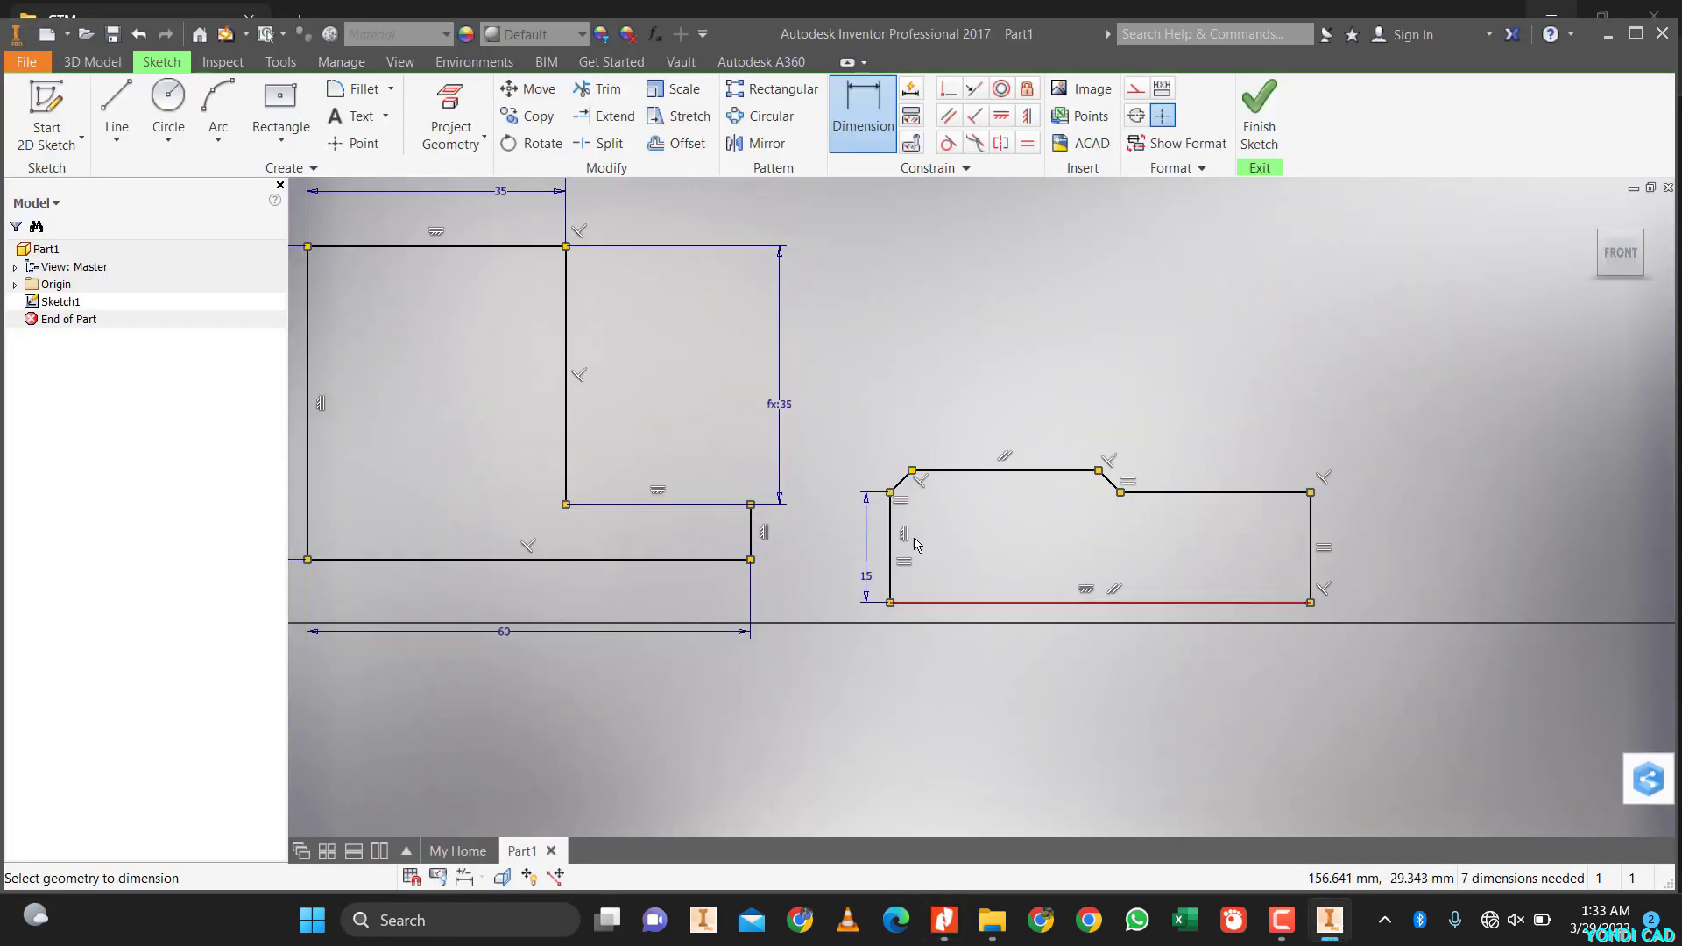
pyautogui.click(901, 482)
pyautogui.click(855, 484)
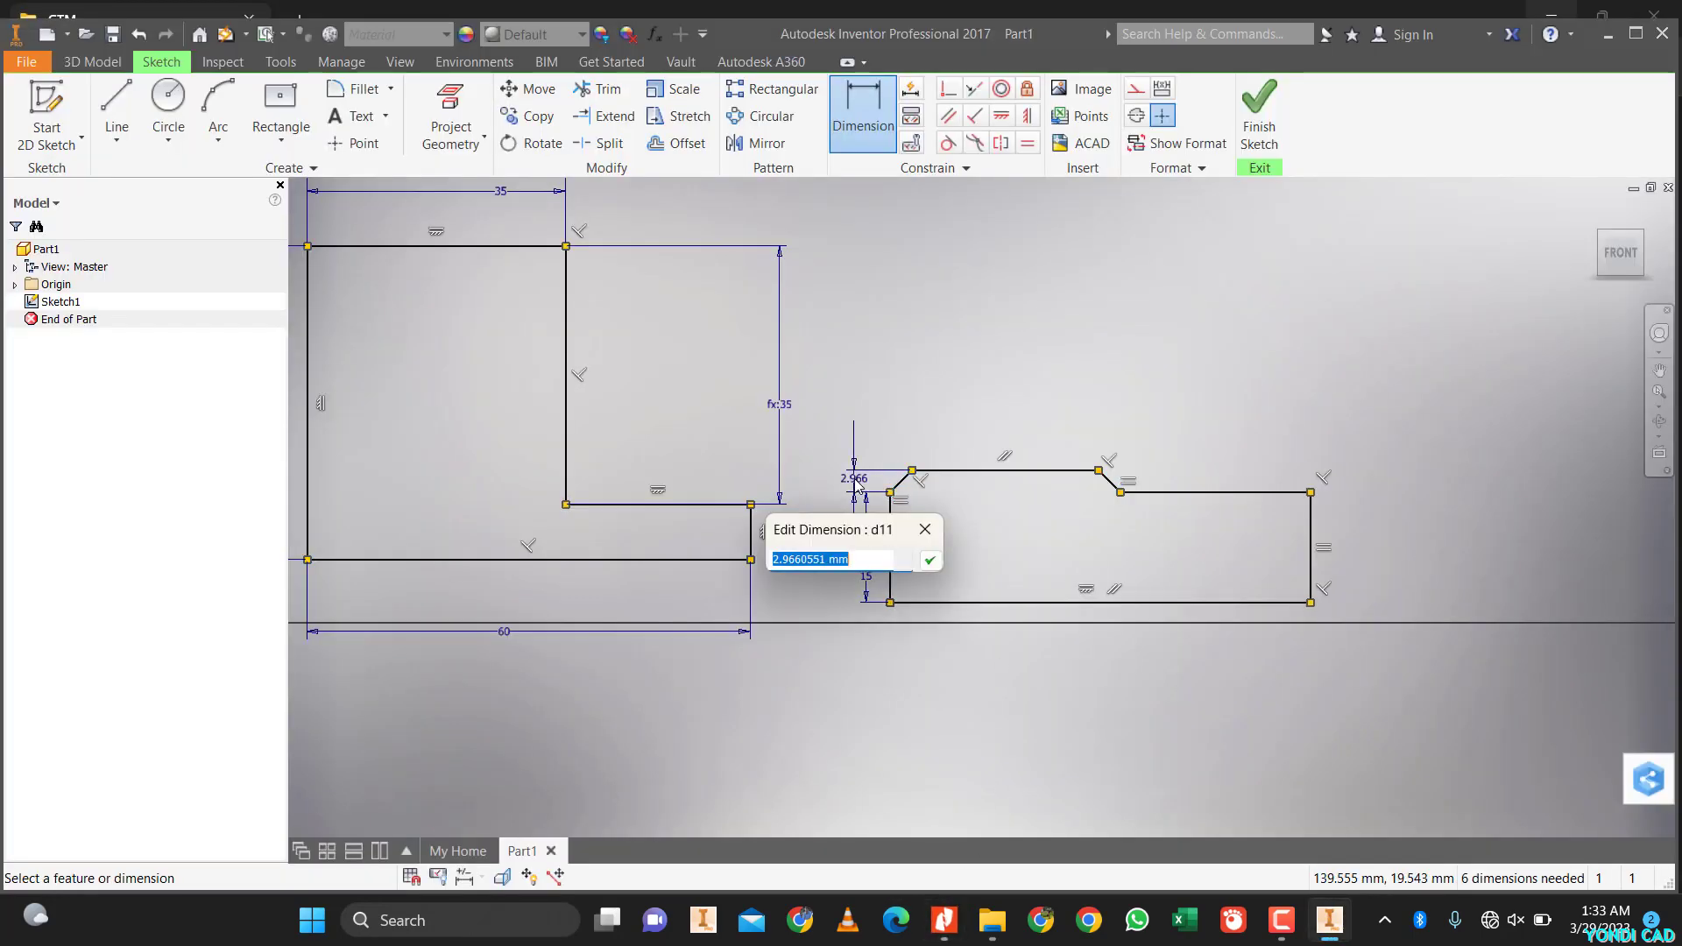
pyautogui.write('15')
pyautogui.press('Return')
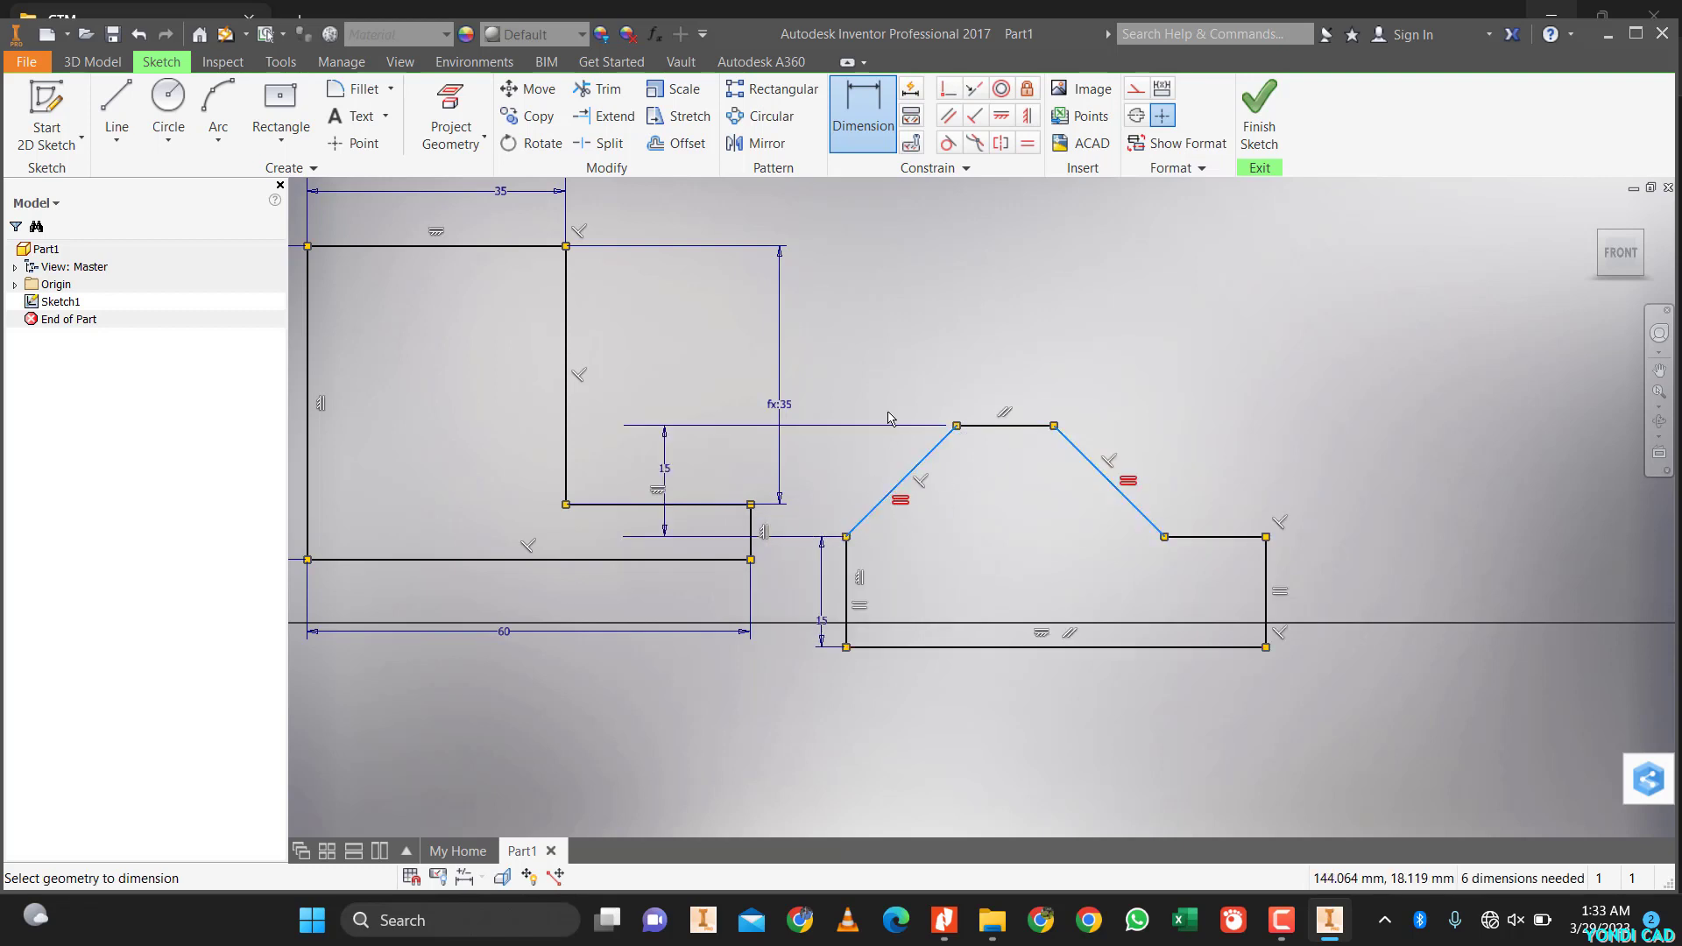
# - Dimension the left sloped edge's horizontal width, accepting it as a driven dimension
pyautogui.click(859, 523)
pyautogui.click(866, 348)
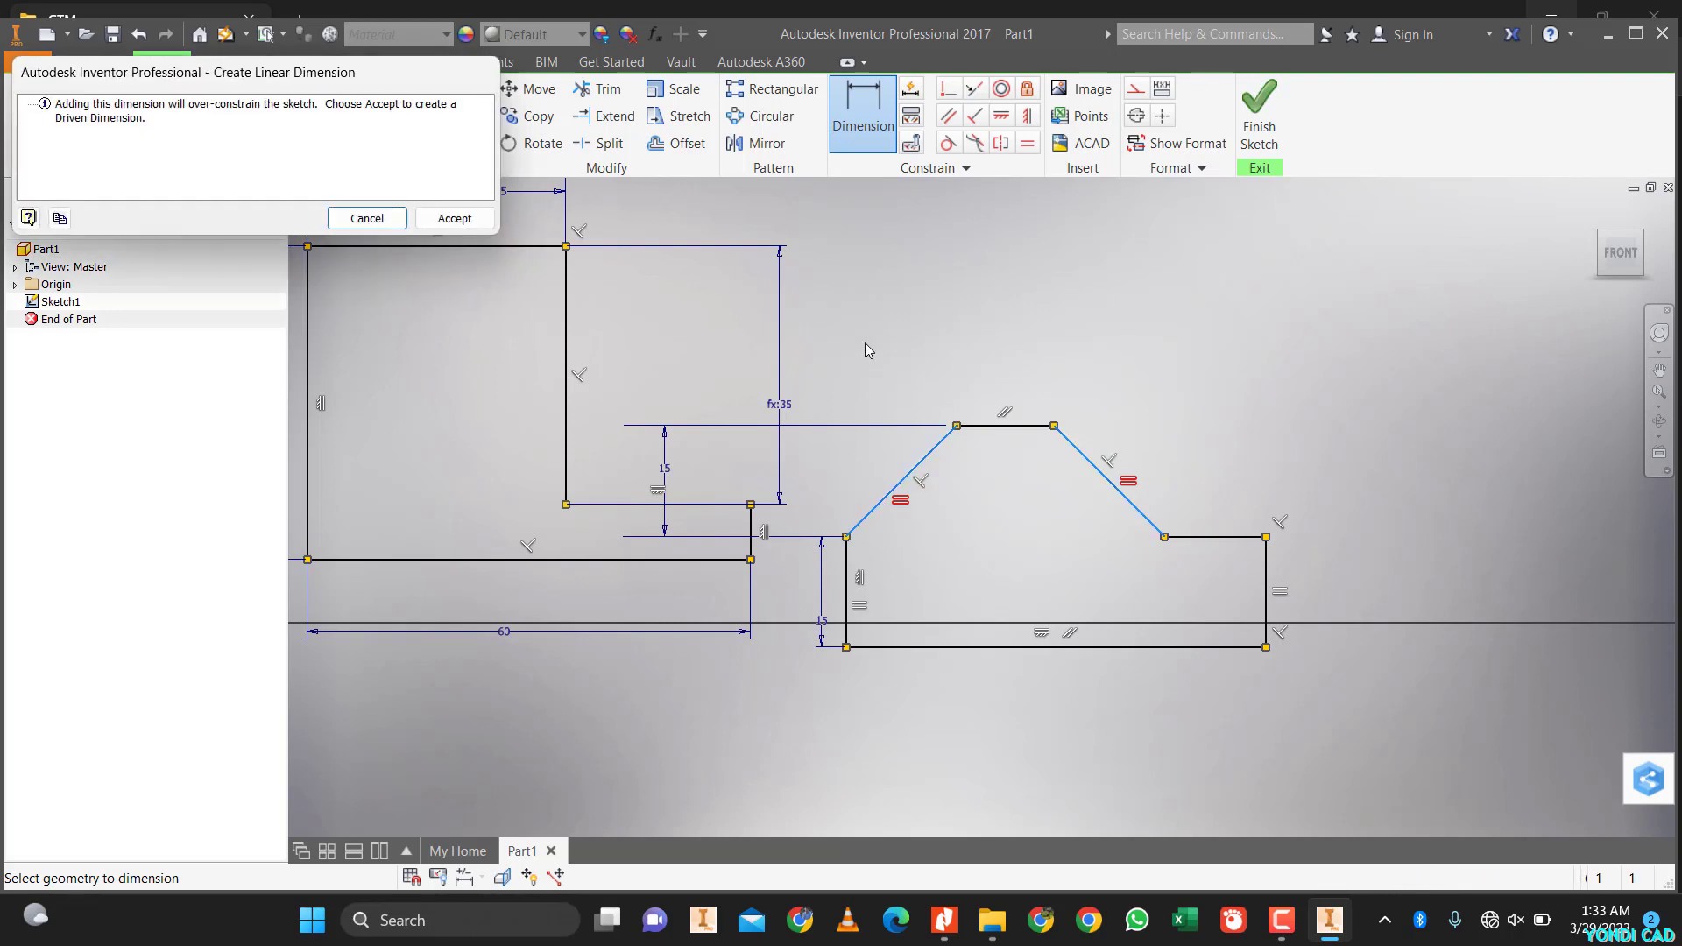
pyautogui.click(454, 218)
pyautogui.moveTo(1084, 512)
pyautogui.mouseDown(button='middle')
pyautogui.moveTo(1241, 531)
pyautogui.moveTo(1332, 520)
pyautogui.mouseUp(button='middle')
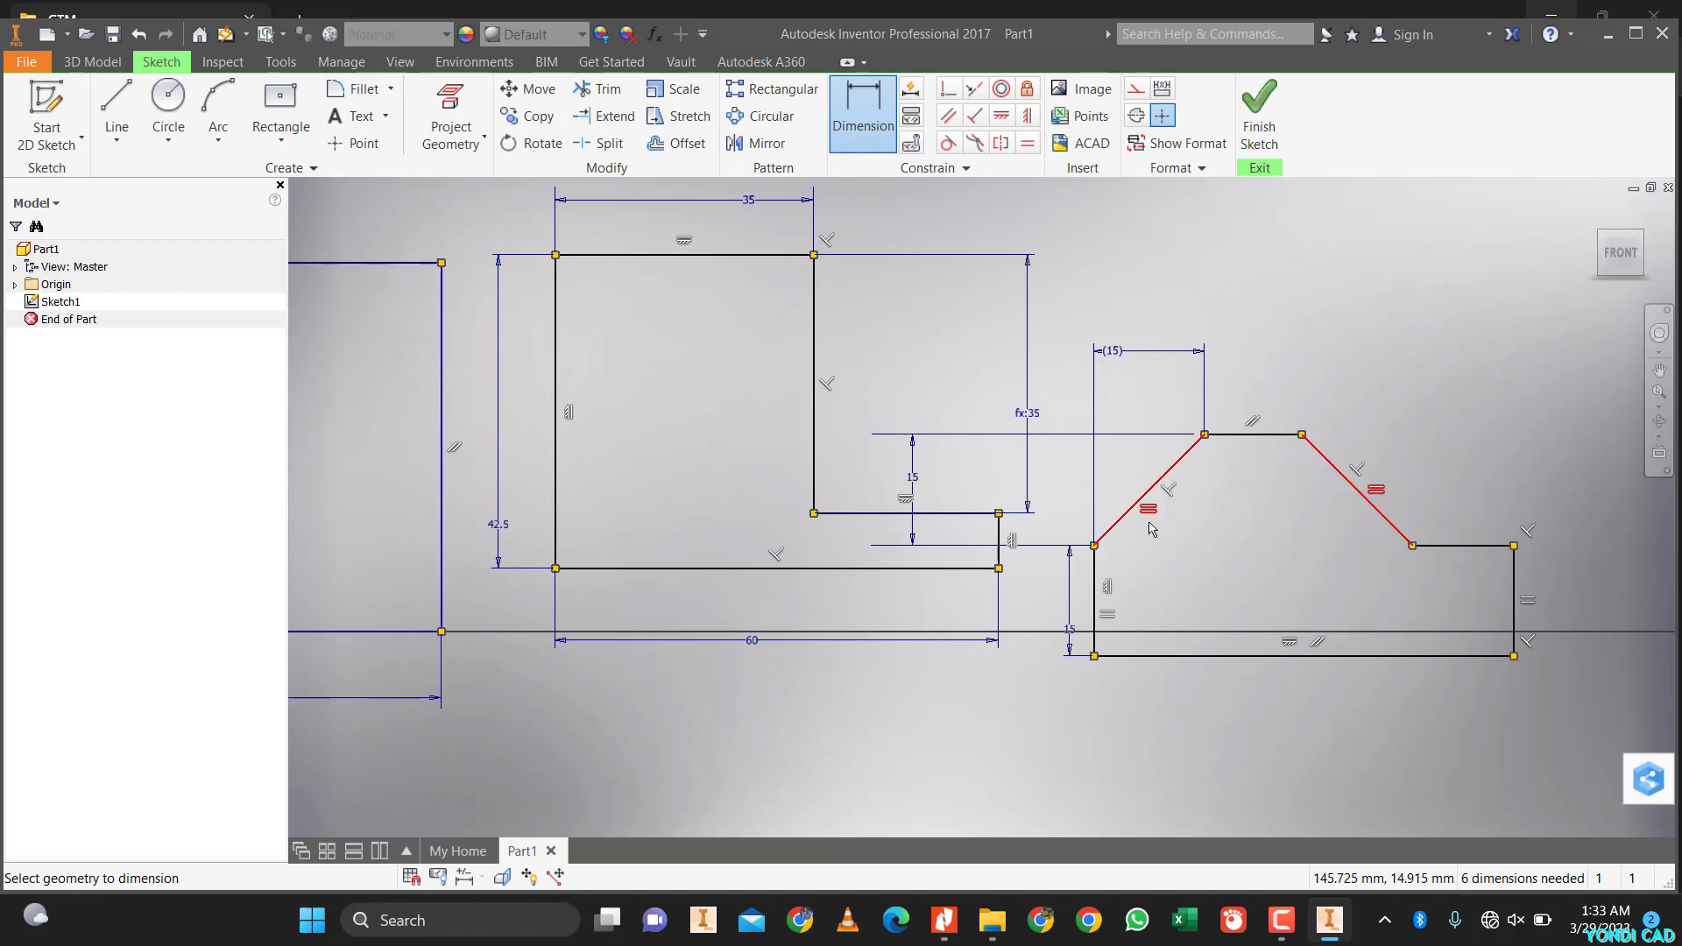
# - Undo the left sloped edge's width and height dimensions and the 15 mm value of the lower left vertical edge
pyautogui.hotkey('ctrl', 'z')
pyautogui.hotkey('ctrl', 'z')
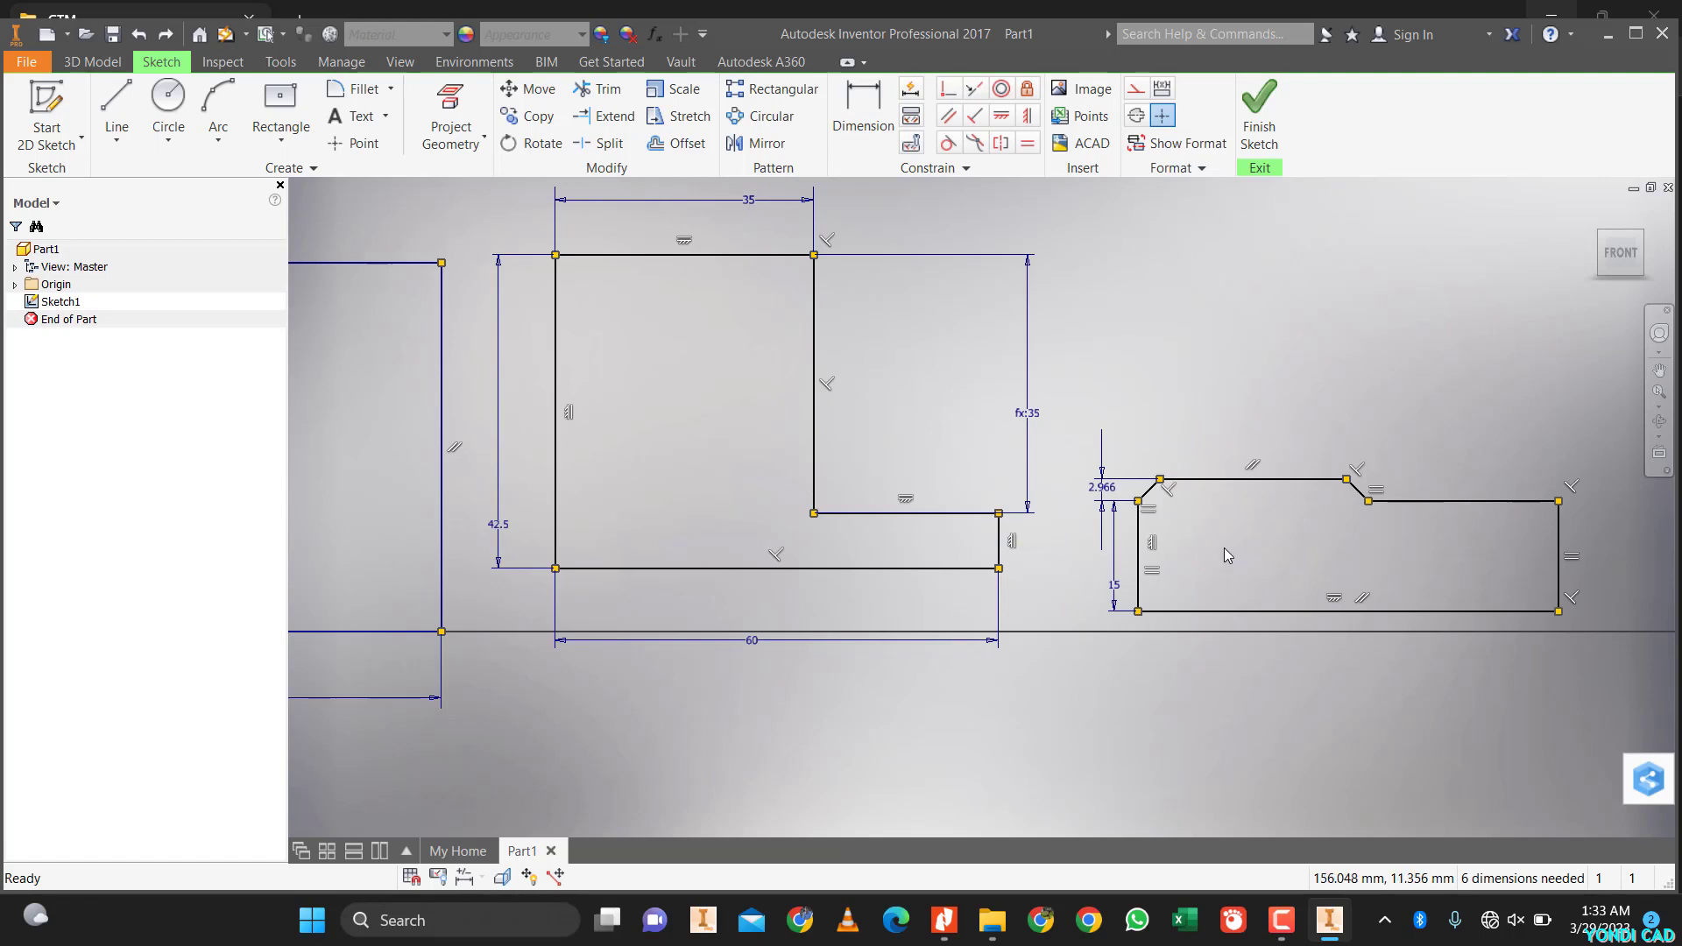
pyautogui.hotkey('ctrl', 'z')
pyautogui.hotkey('ctrl', 'z')
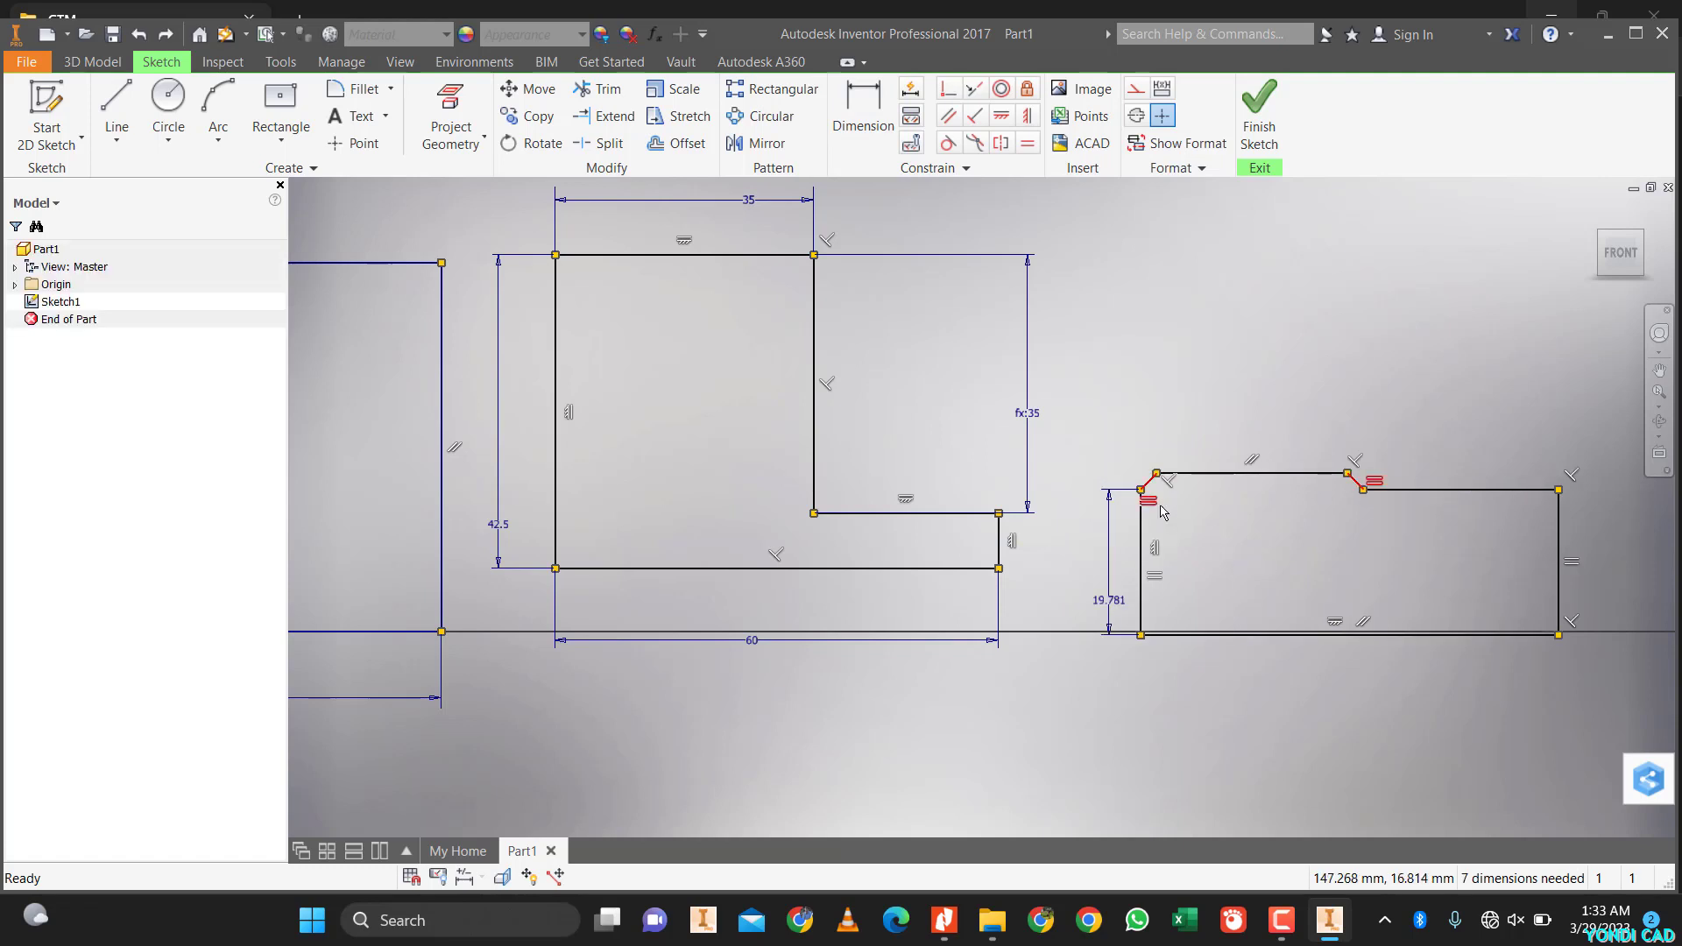
pyautogui.scroll(6, 1156, 503)
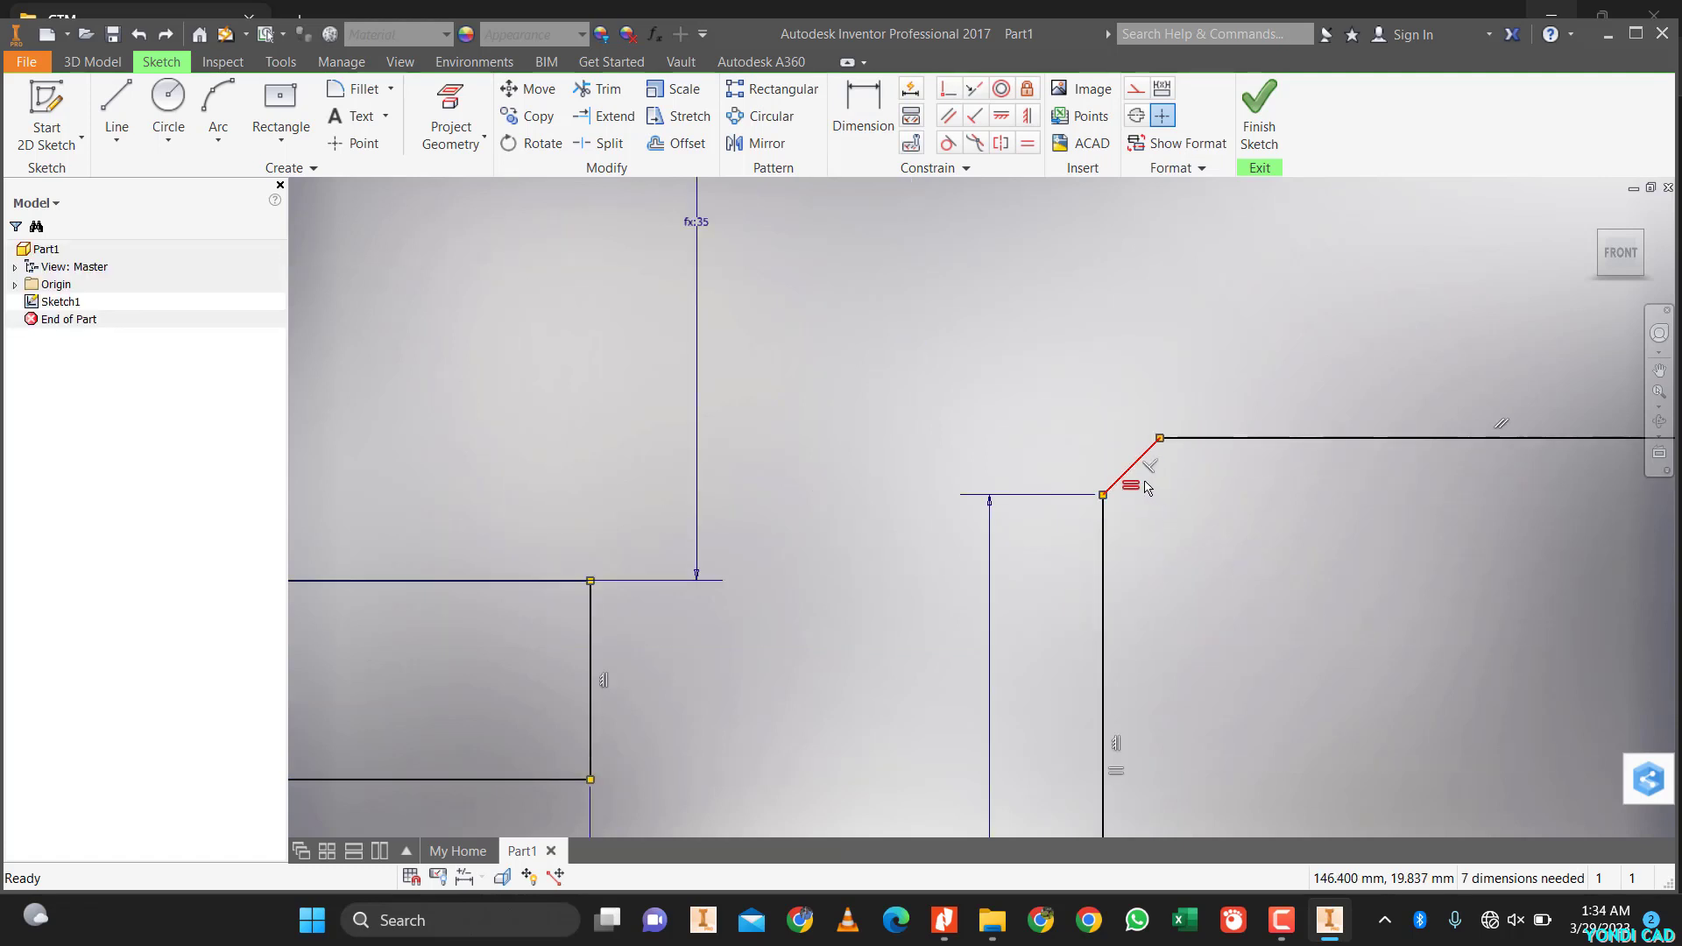
pyautogui.press('d')
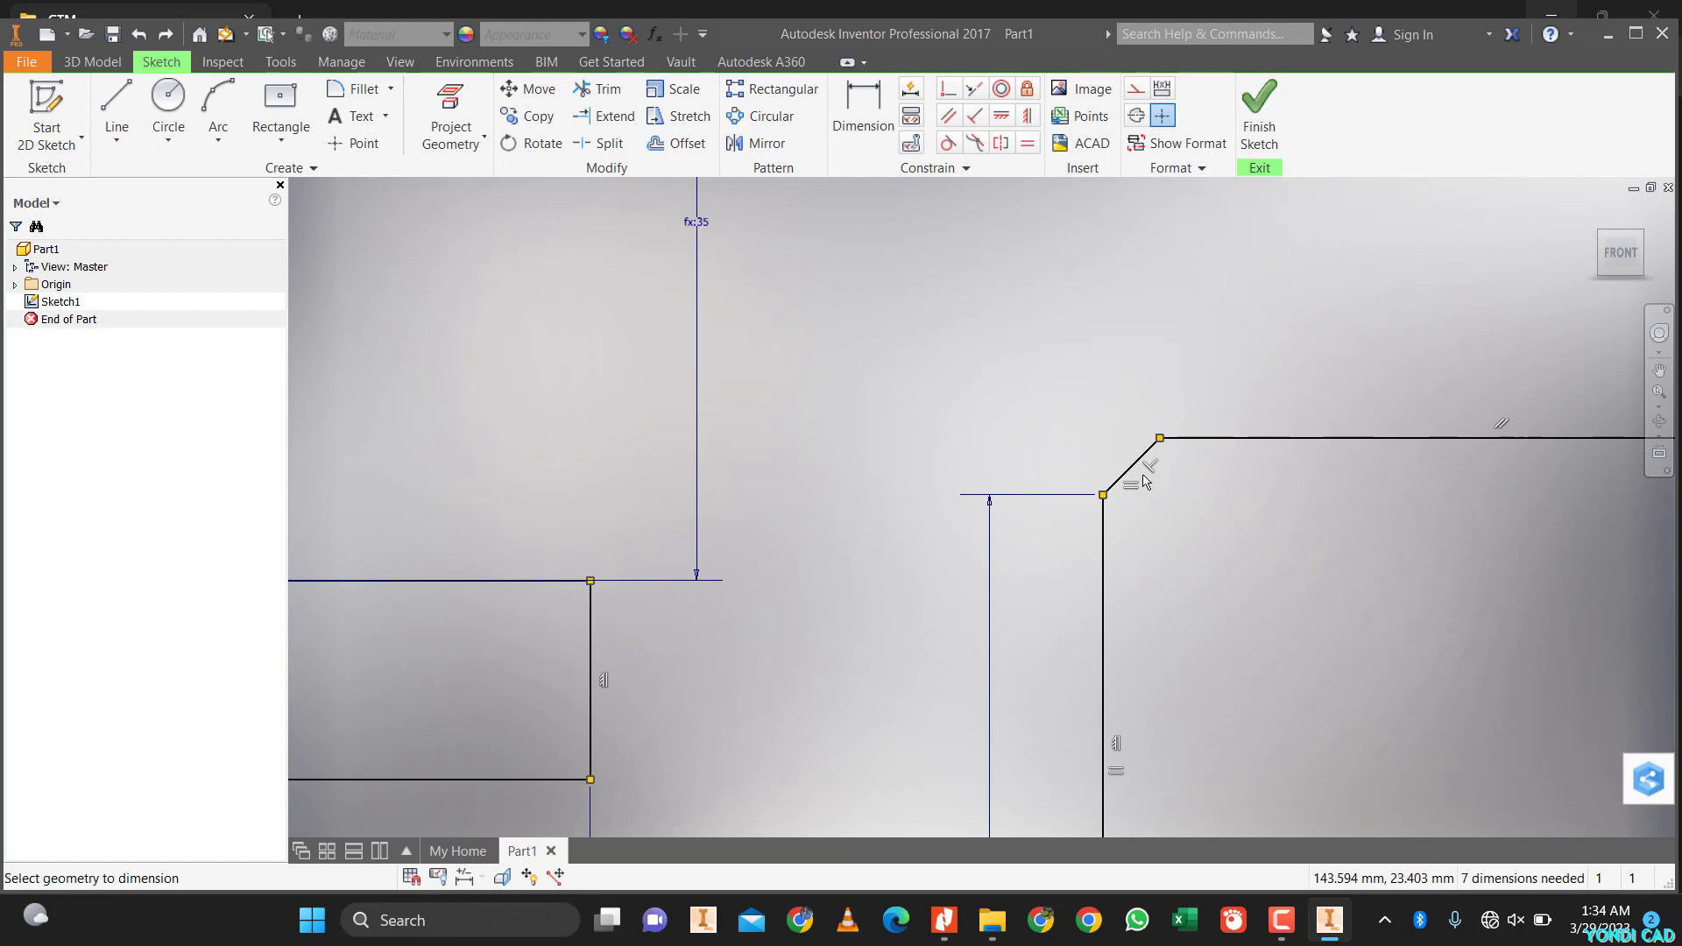
pyautogui.click(1103, 569)
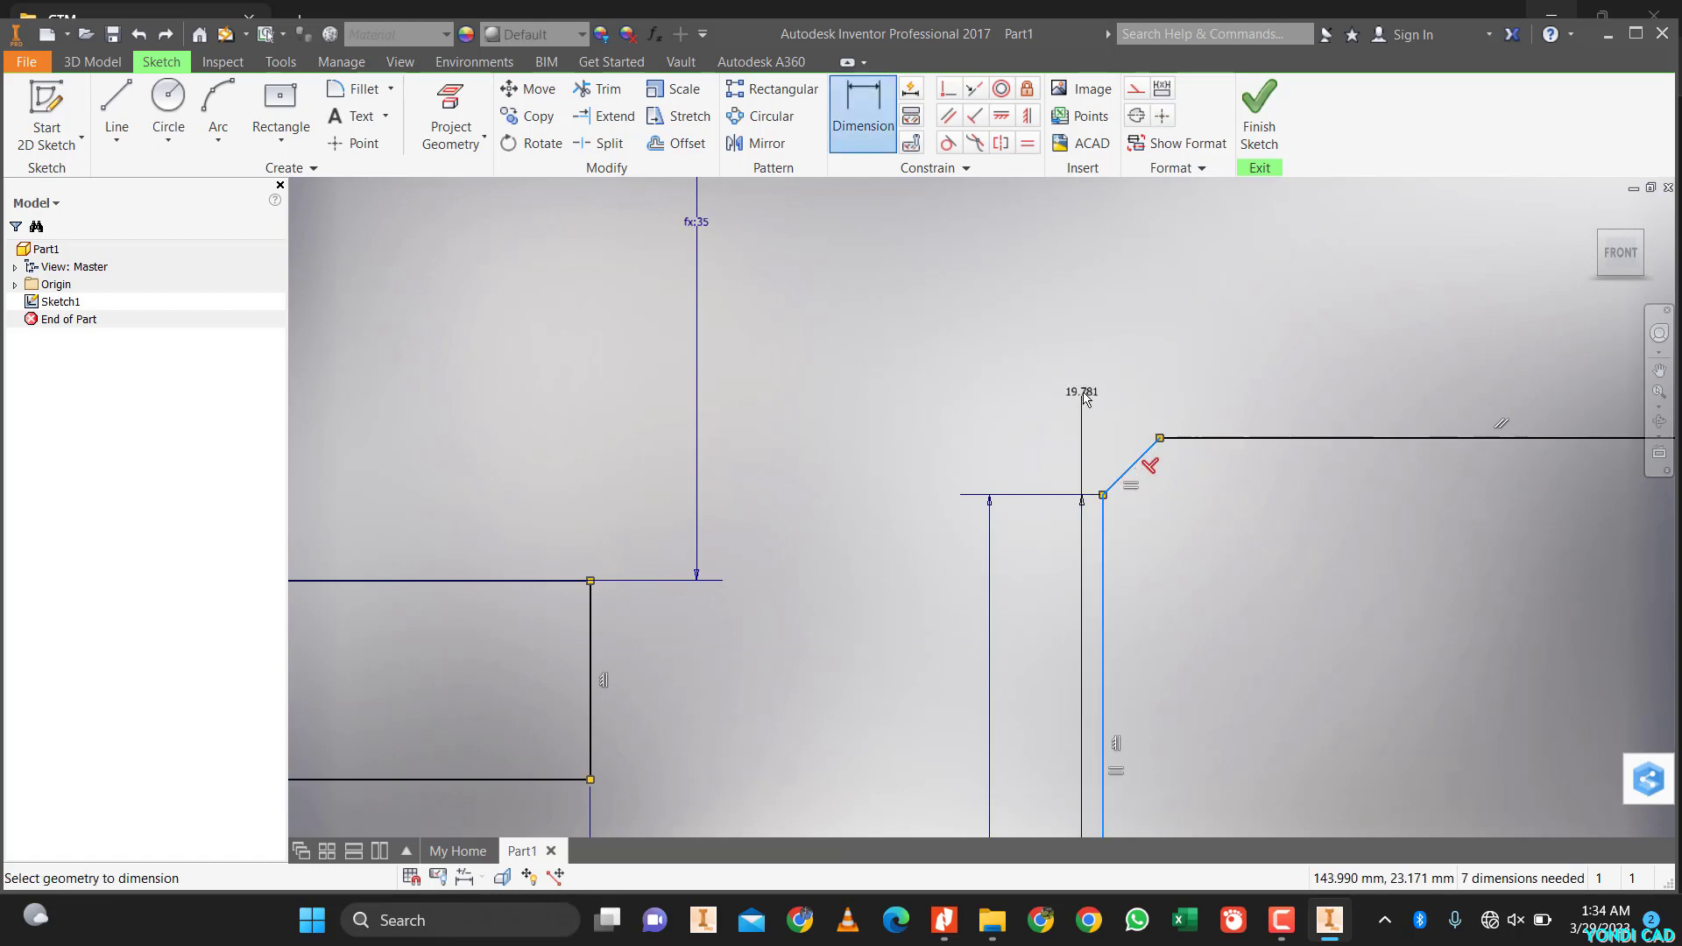
pyautogui.click(1130, 467)
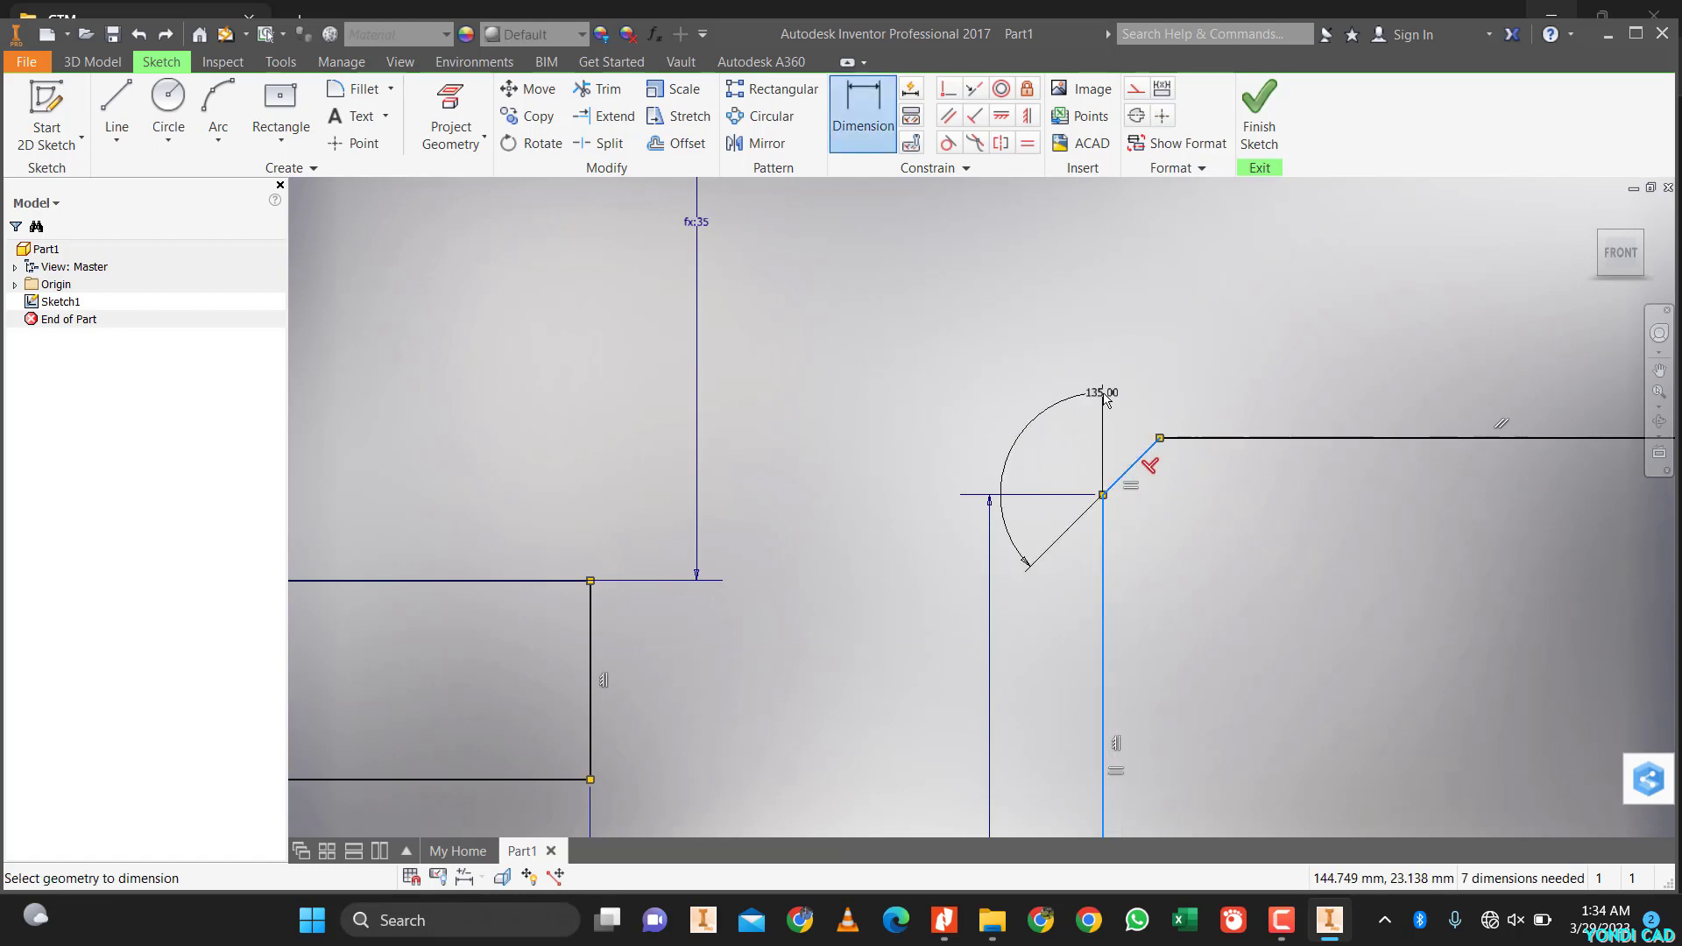
pyautogui.rightClick(1130, 419)
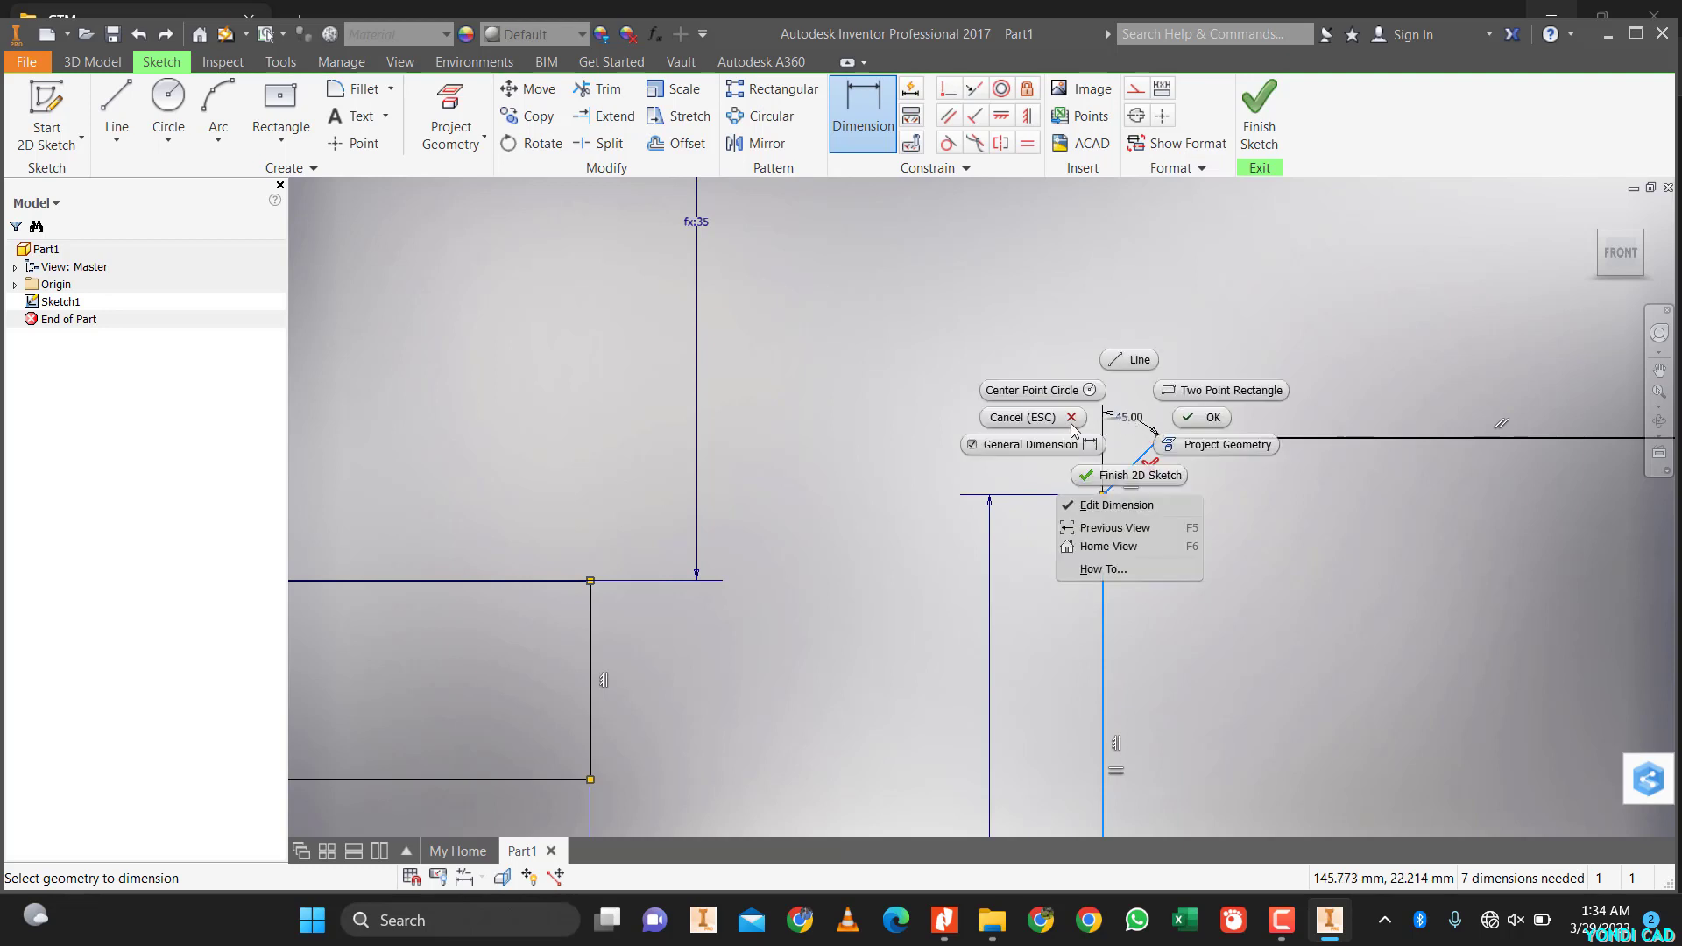
pyautogui.click(1047, 419)
# - Delete the perpendicular constraint on figure 3's sloped edges, the raised top edge, and both short sloped edges
pyautogui.scroll(-3, 1226, 555)
pyautogui.moveTo(1227, 555); pyautogui.dragTo(876, 557, button='middle')
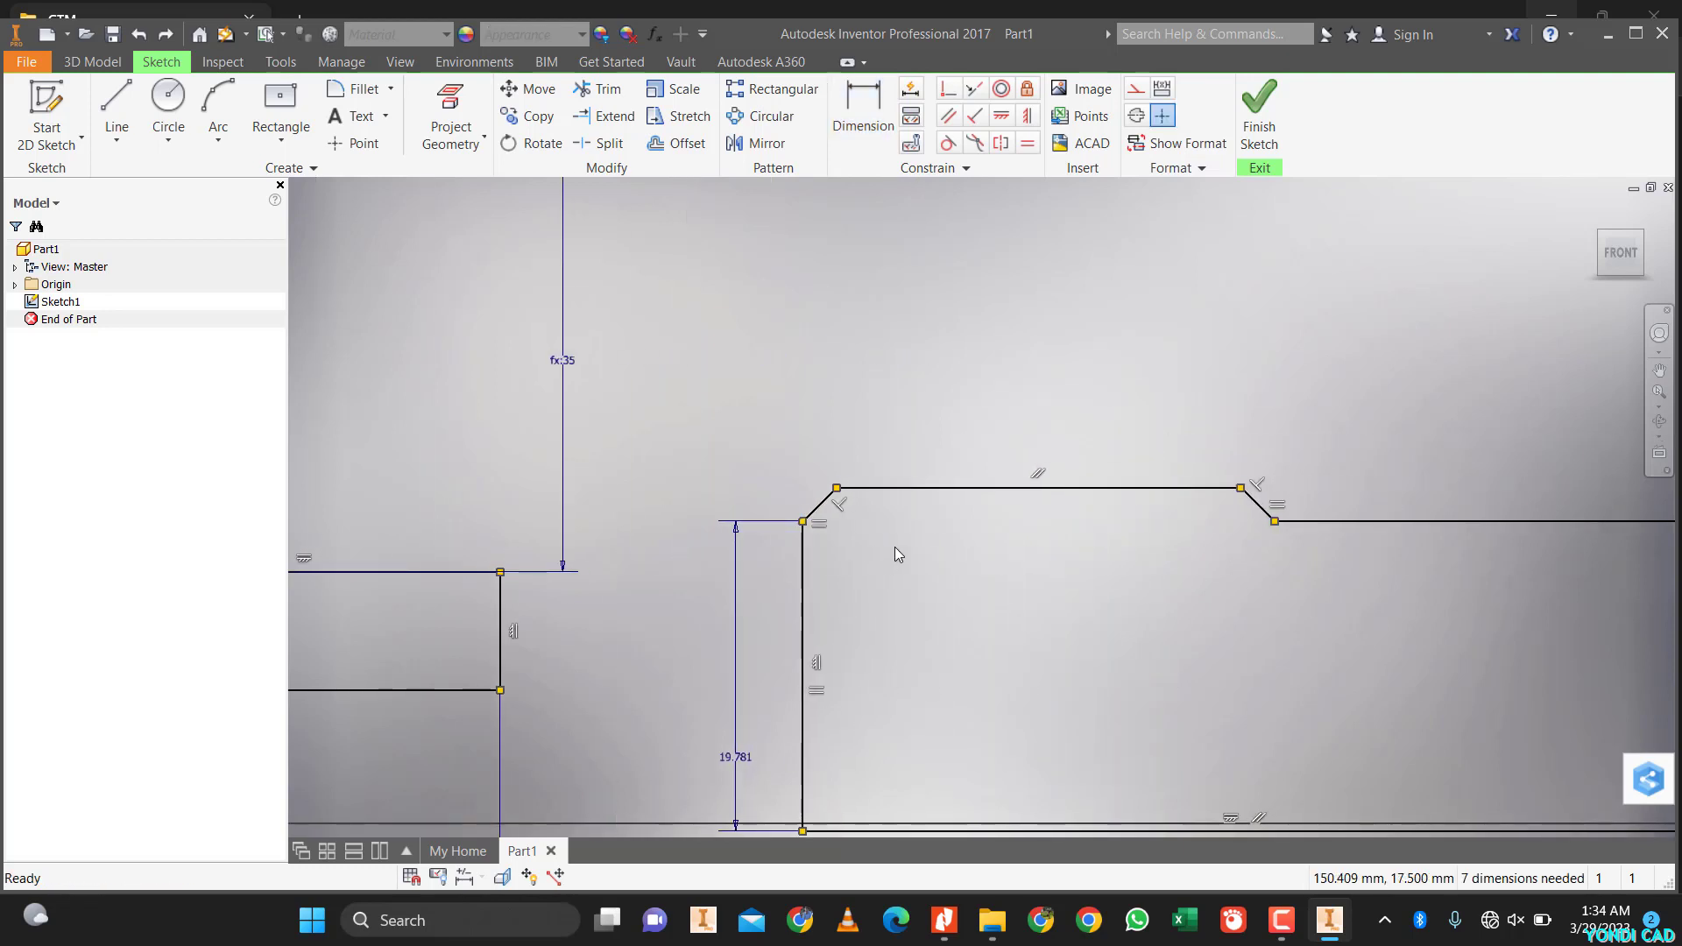
pyautogui.click(839, 503)
pyautogui.press('Delete')
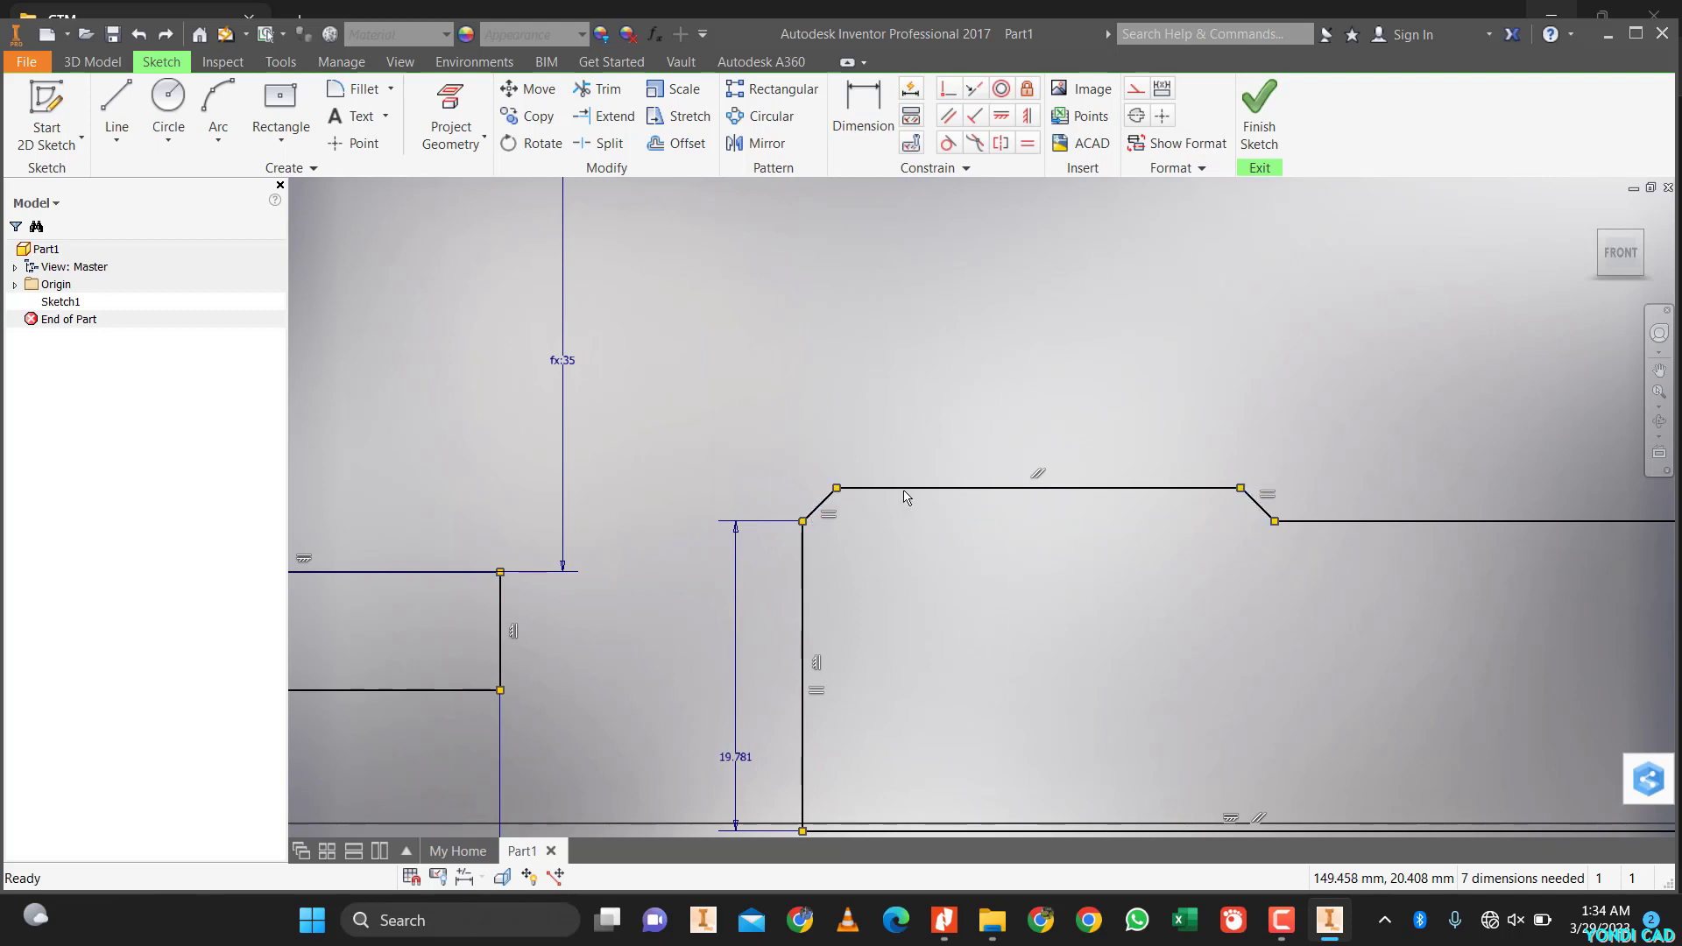
pyautogui.click(906, 489)
pyautogui.press('Delete')
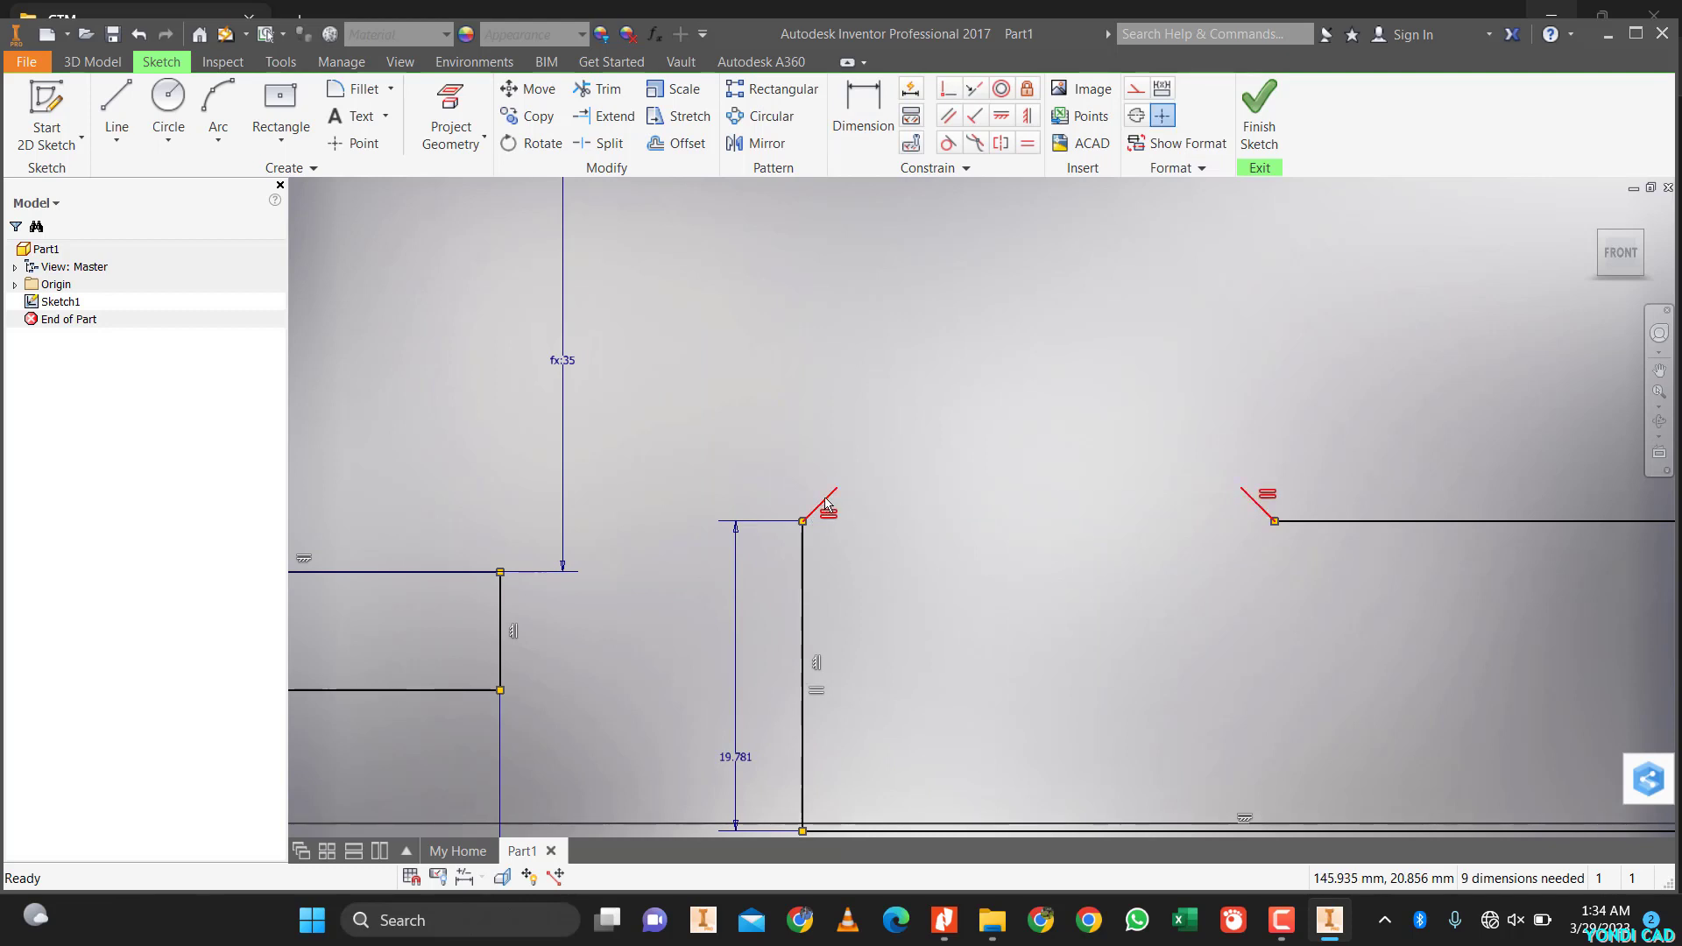
pyautogui.click(827, 505)
pyautogui.press('Delete')
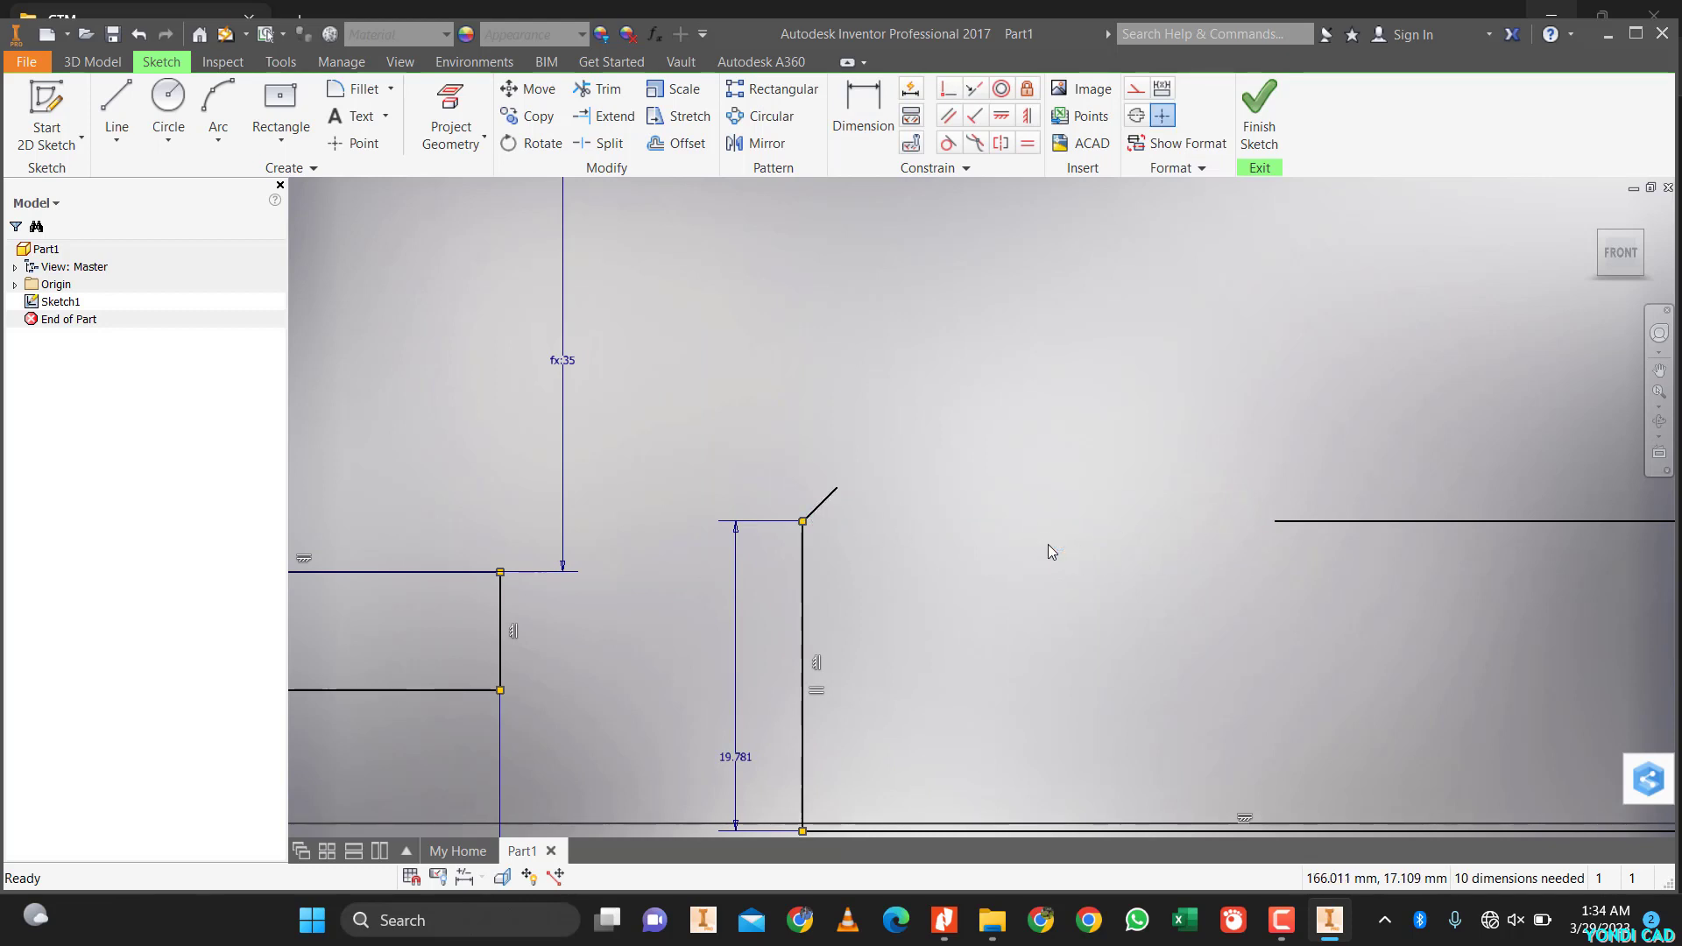
pyautogui.click(820, 504)
pyautogui.press('Delete')
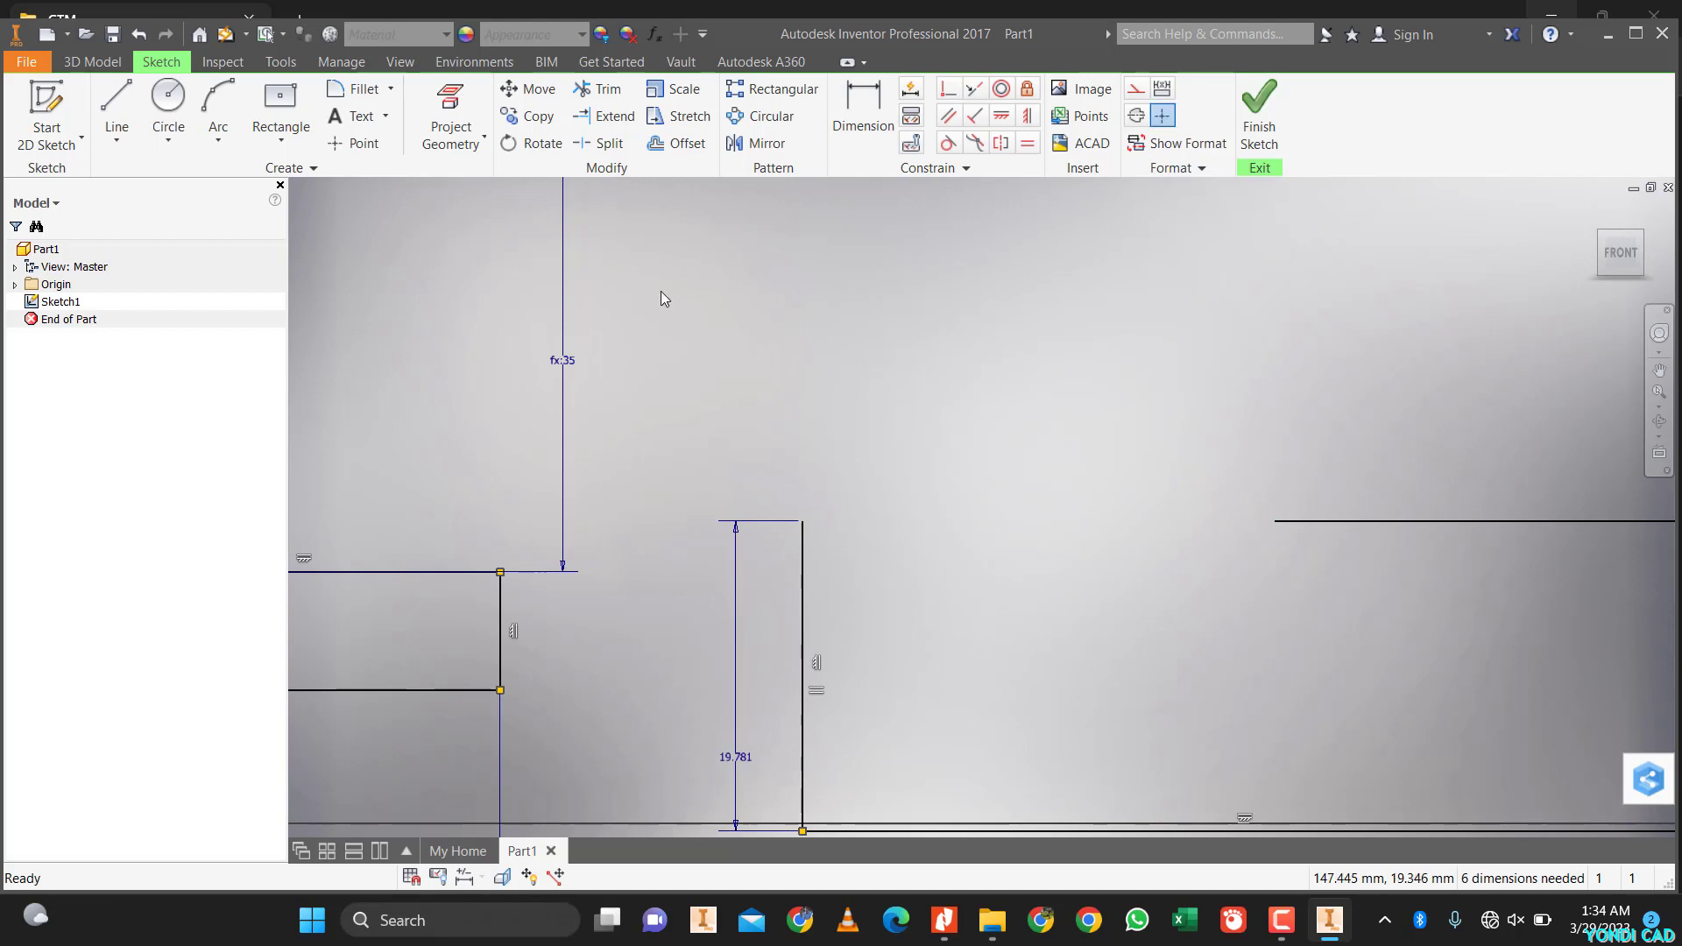
# - Redraw figure 3's raised part with a steep left slope about 7 mm long, a horizontal top edge about 26 mm wide, and a right slope
pyautogui.click(117, 114)
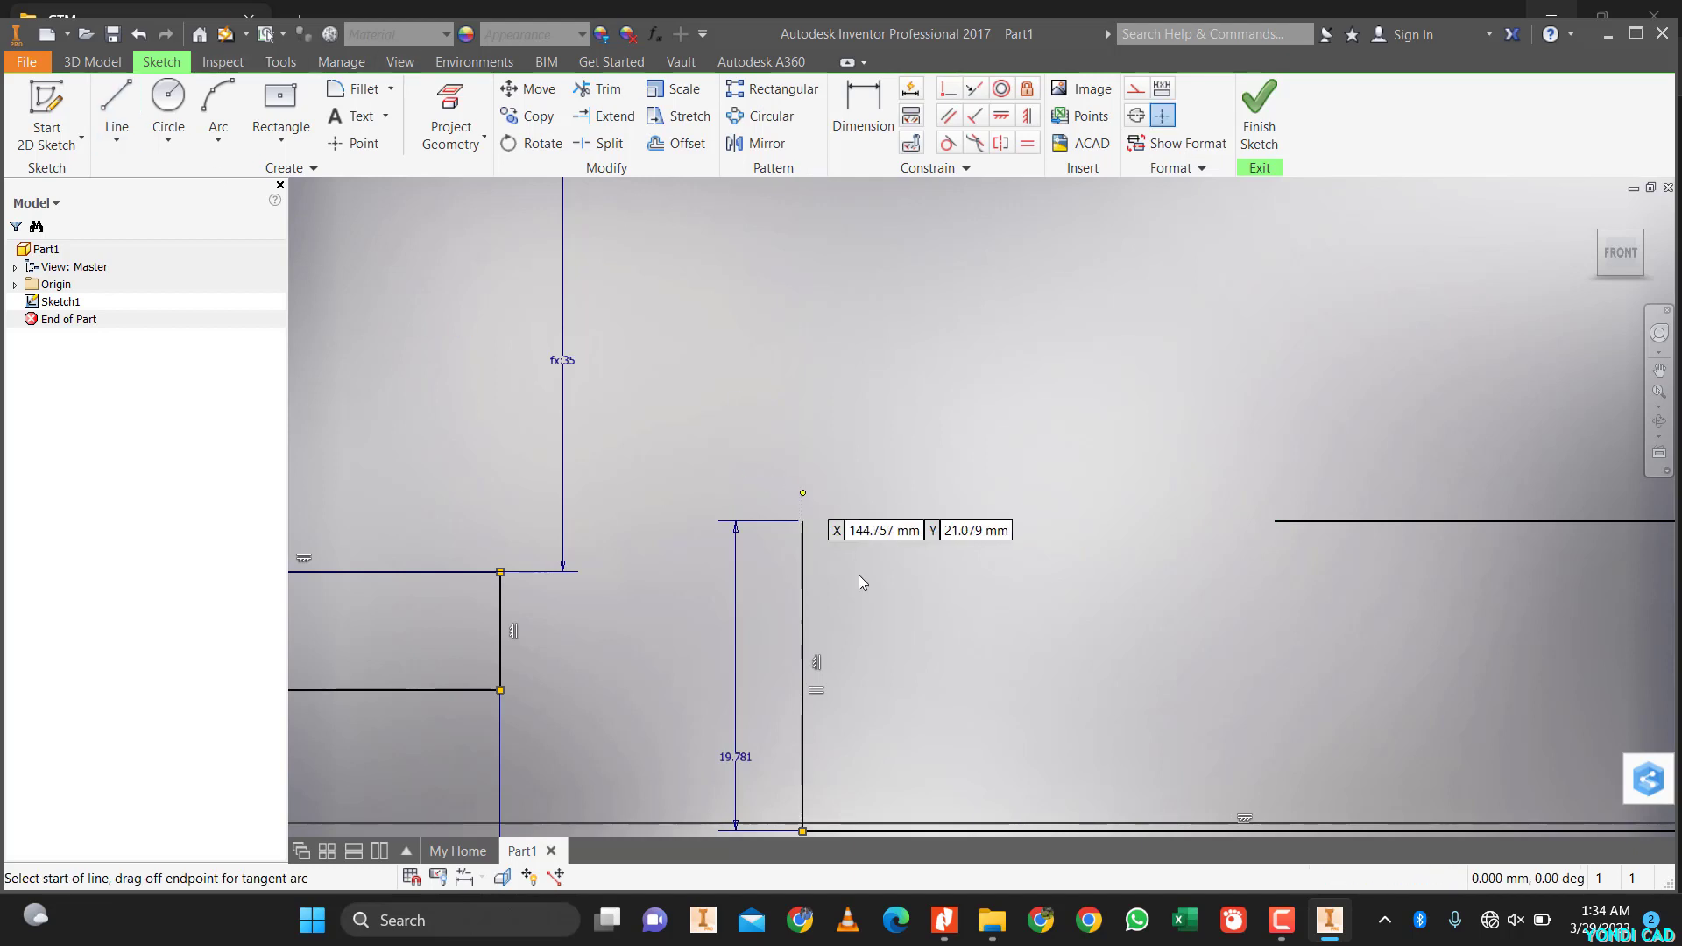
pyautogui.click(802, 520)
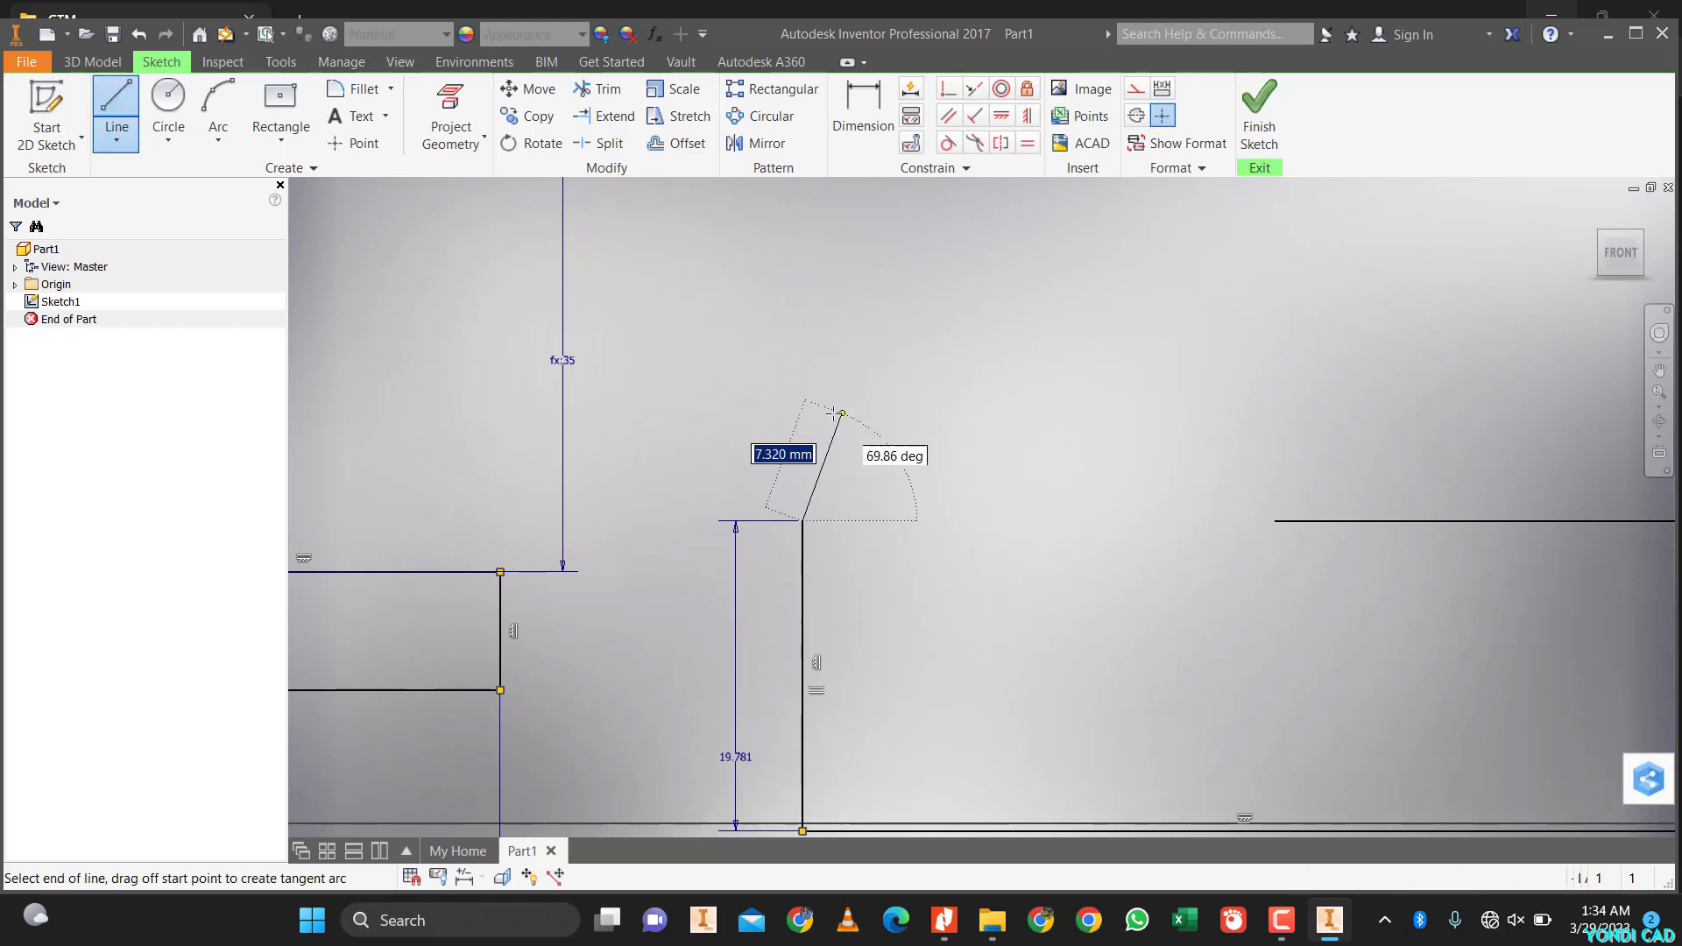
pyautogui.click(833, 414)
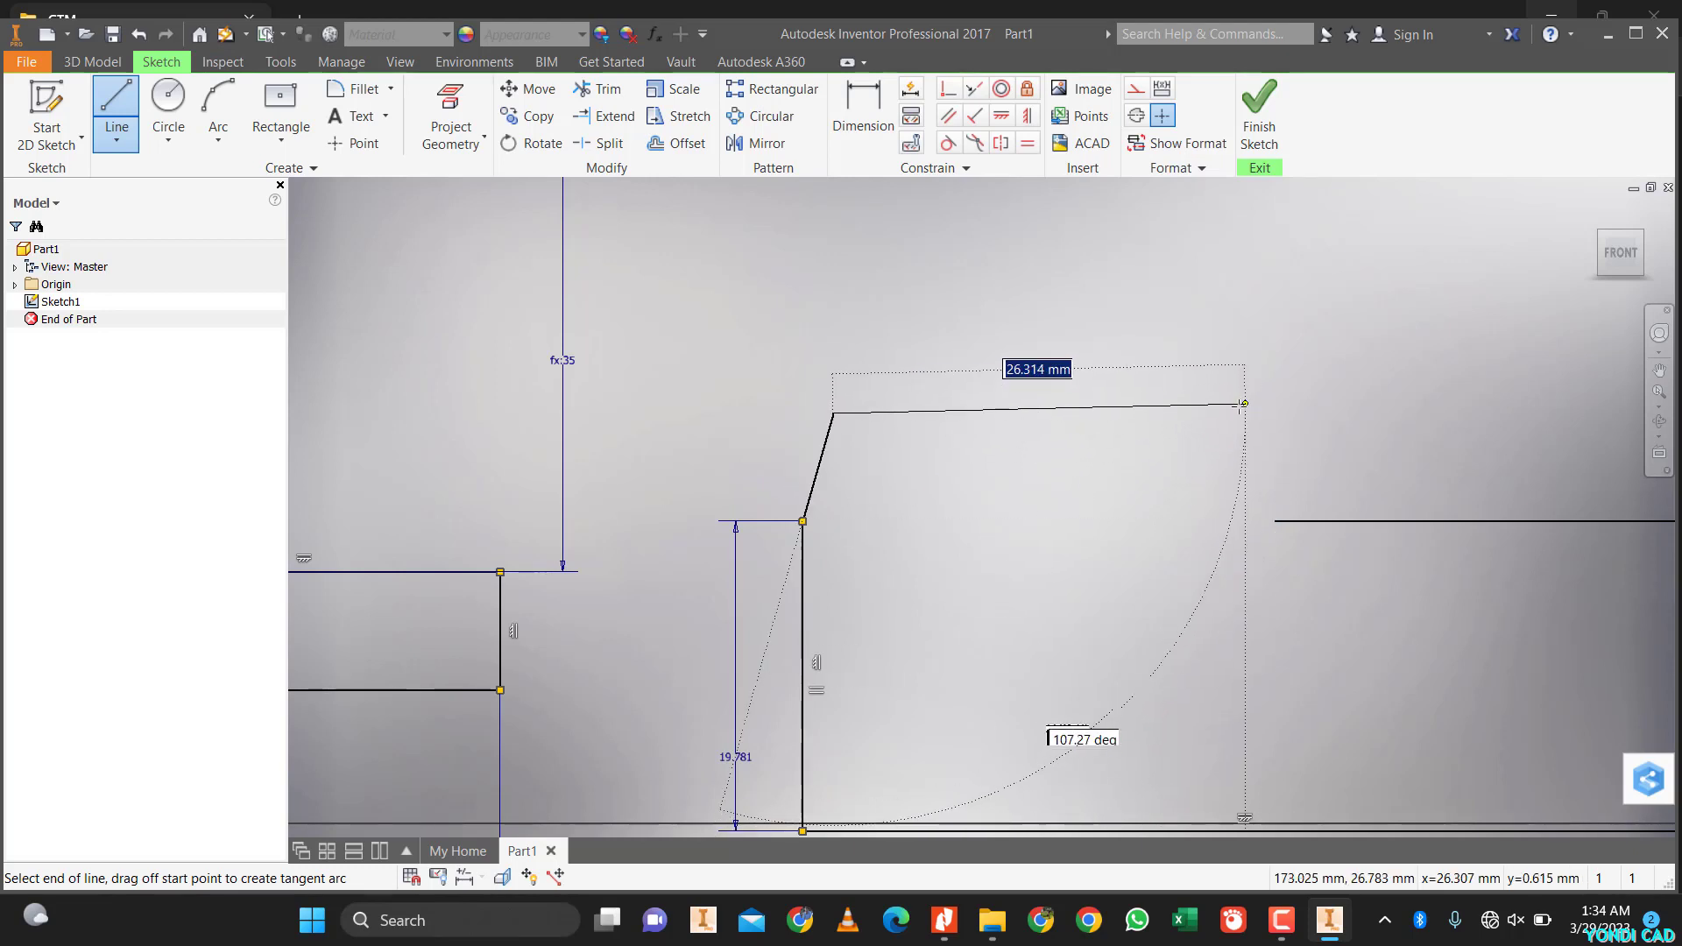
pyautogui.click(1241, 408)
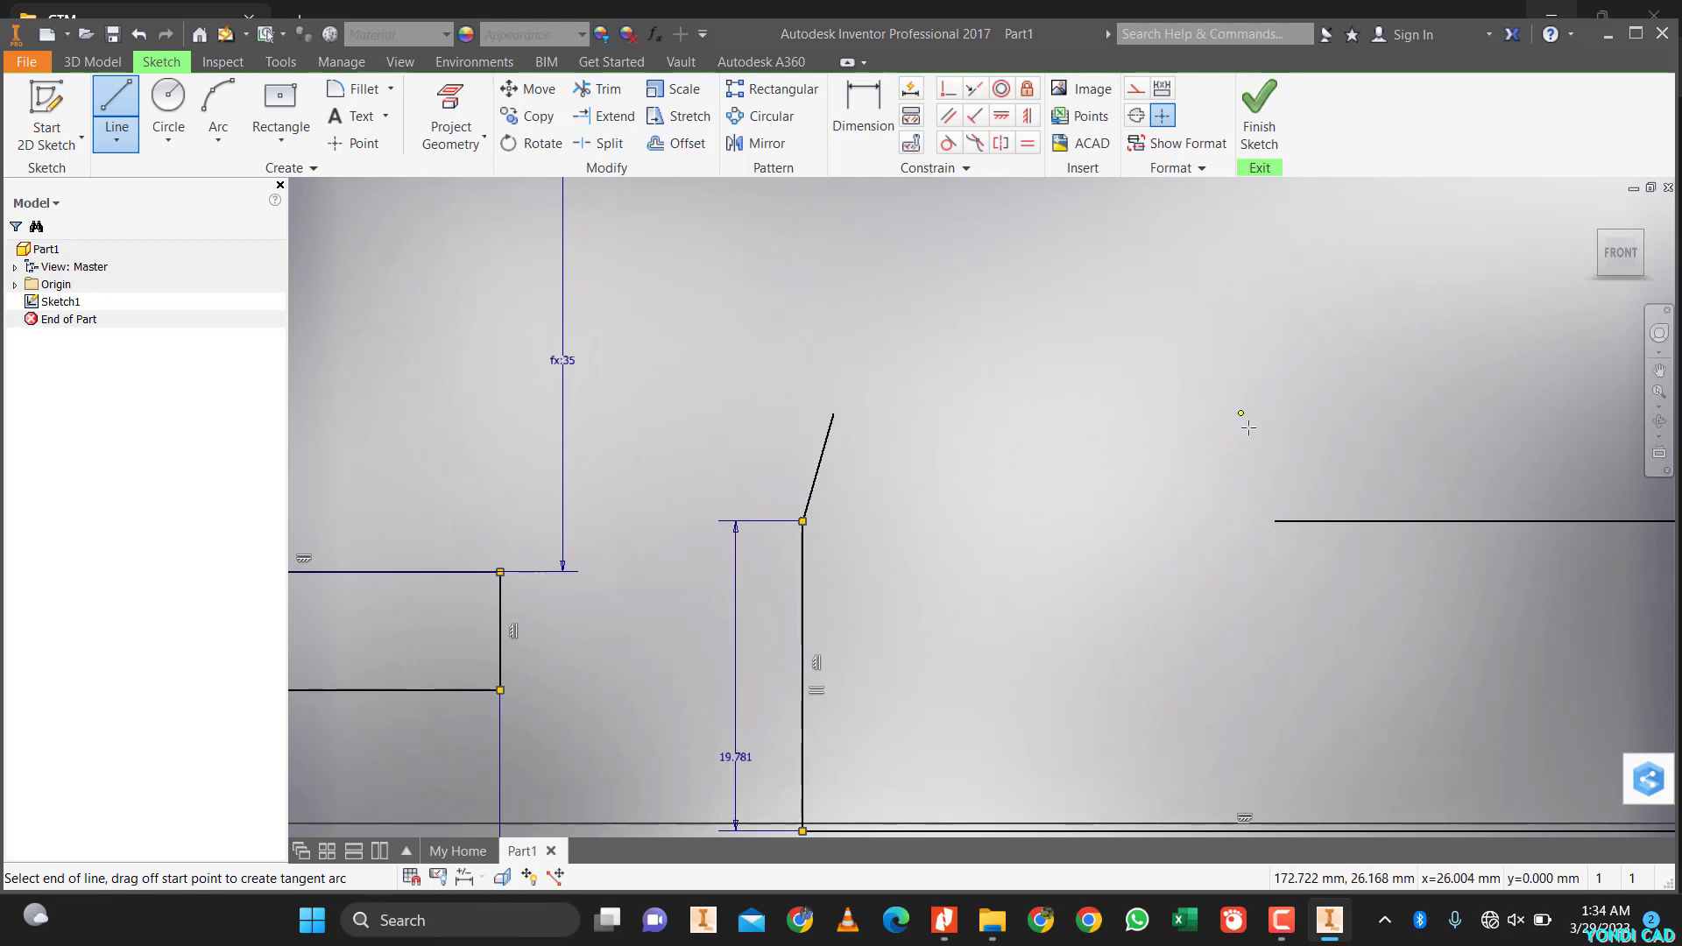
pyautogui.click(1277, 521)
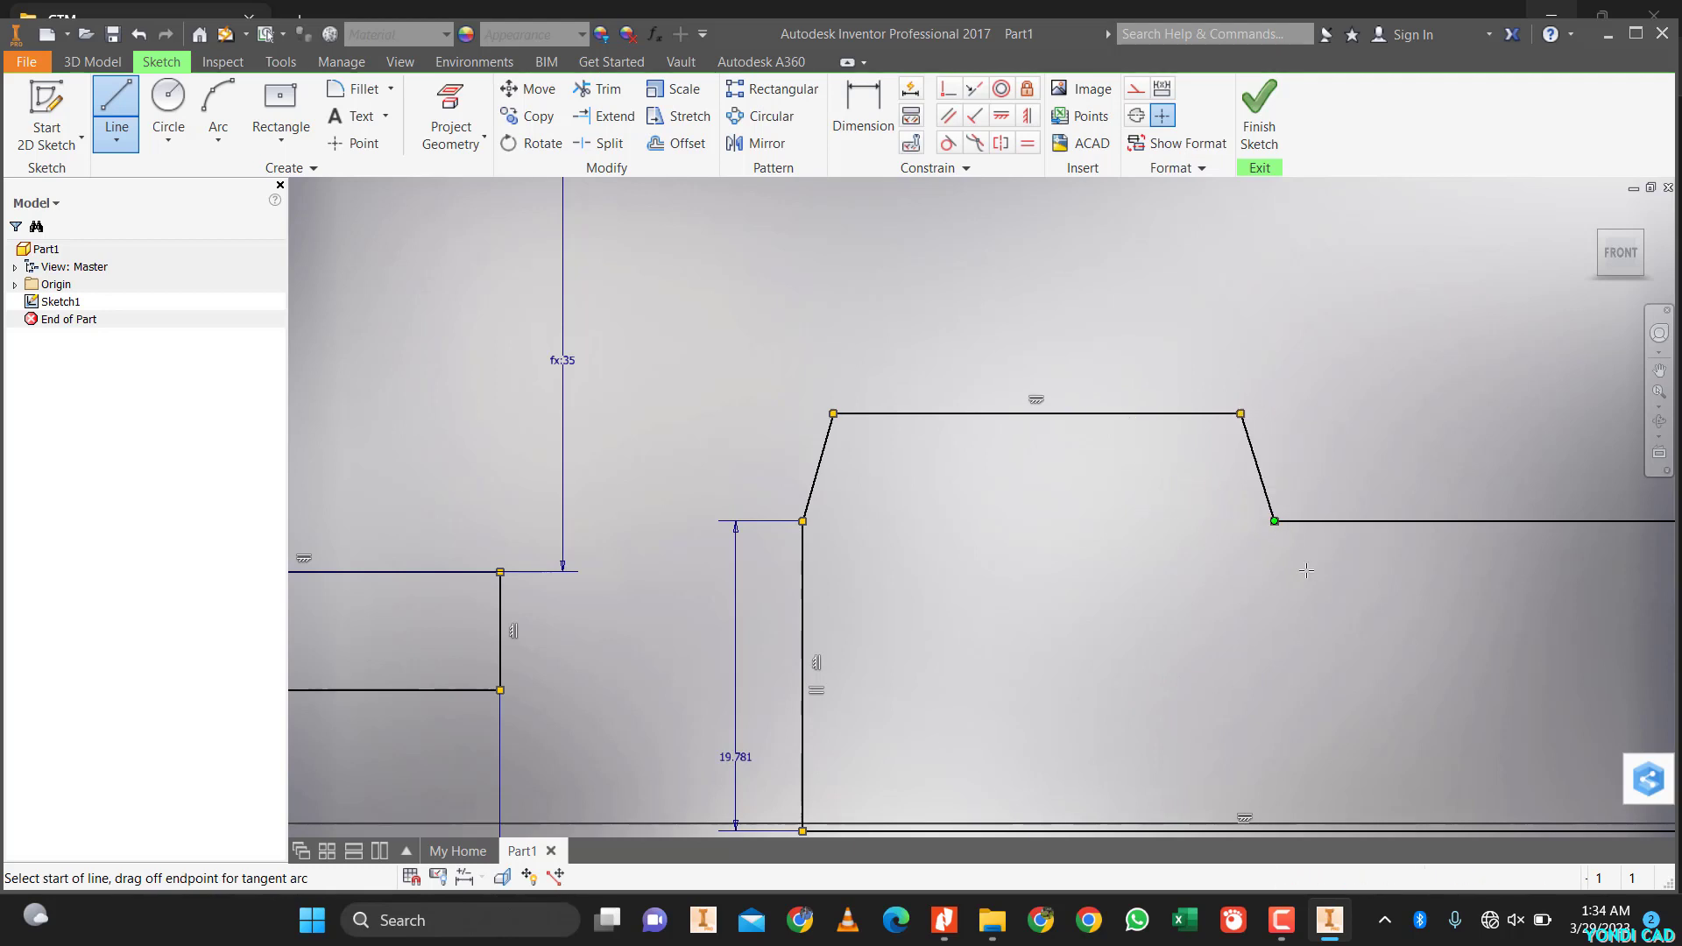
# - Constrain figure 3's two redrawn sloped edges to equal length
pyautogui.click(1028, 143)
pyautogui.click(1258, 467)
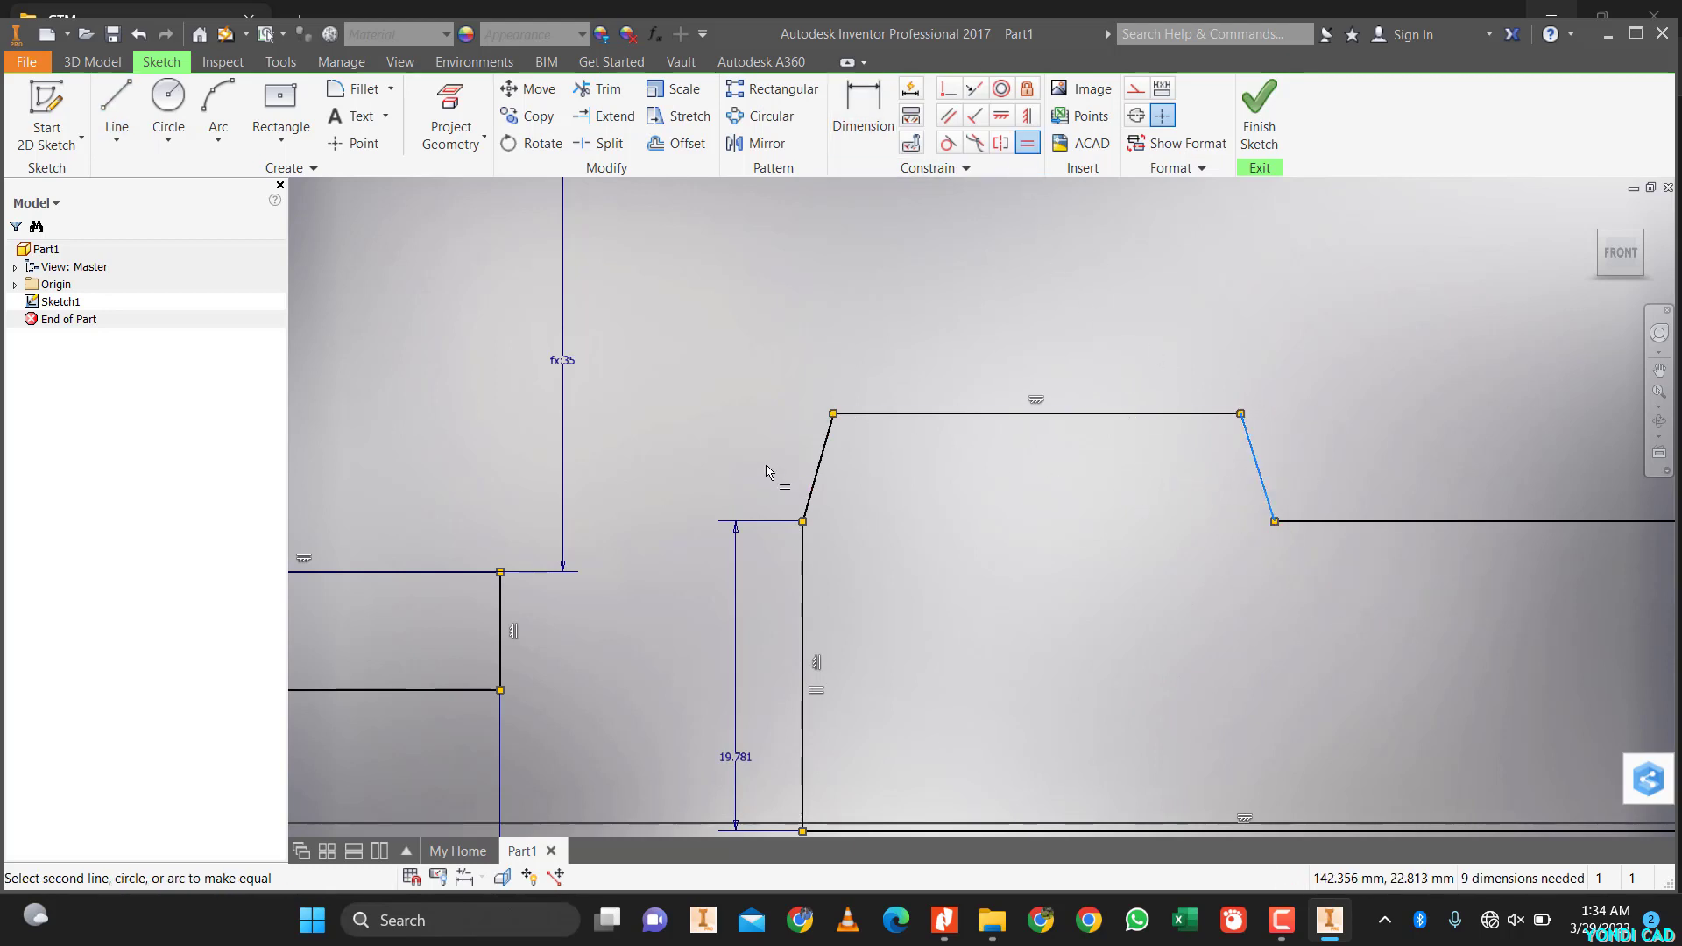
pyautogui.click(816, 473)
# - Dimension the left sloped edge's vertical height, try a value of 15 mm, and undo that value
pyautogui.press('d')
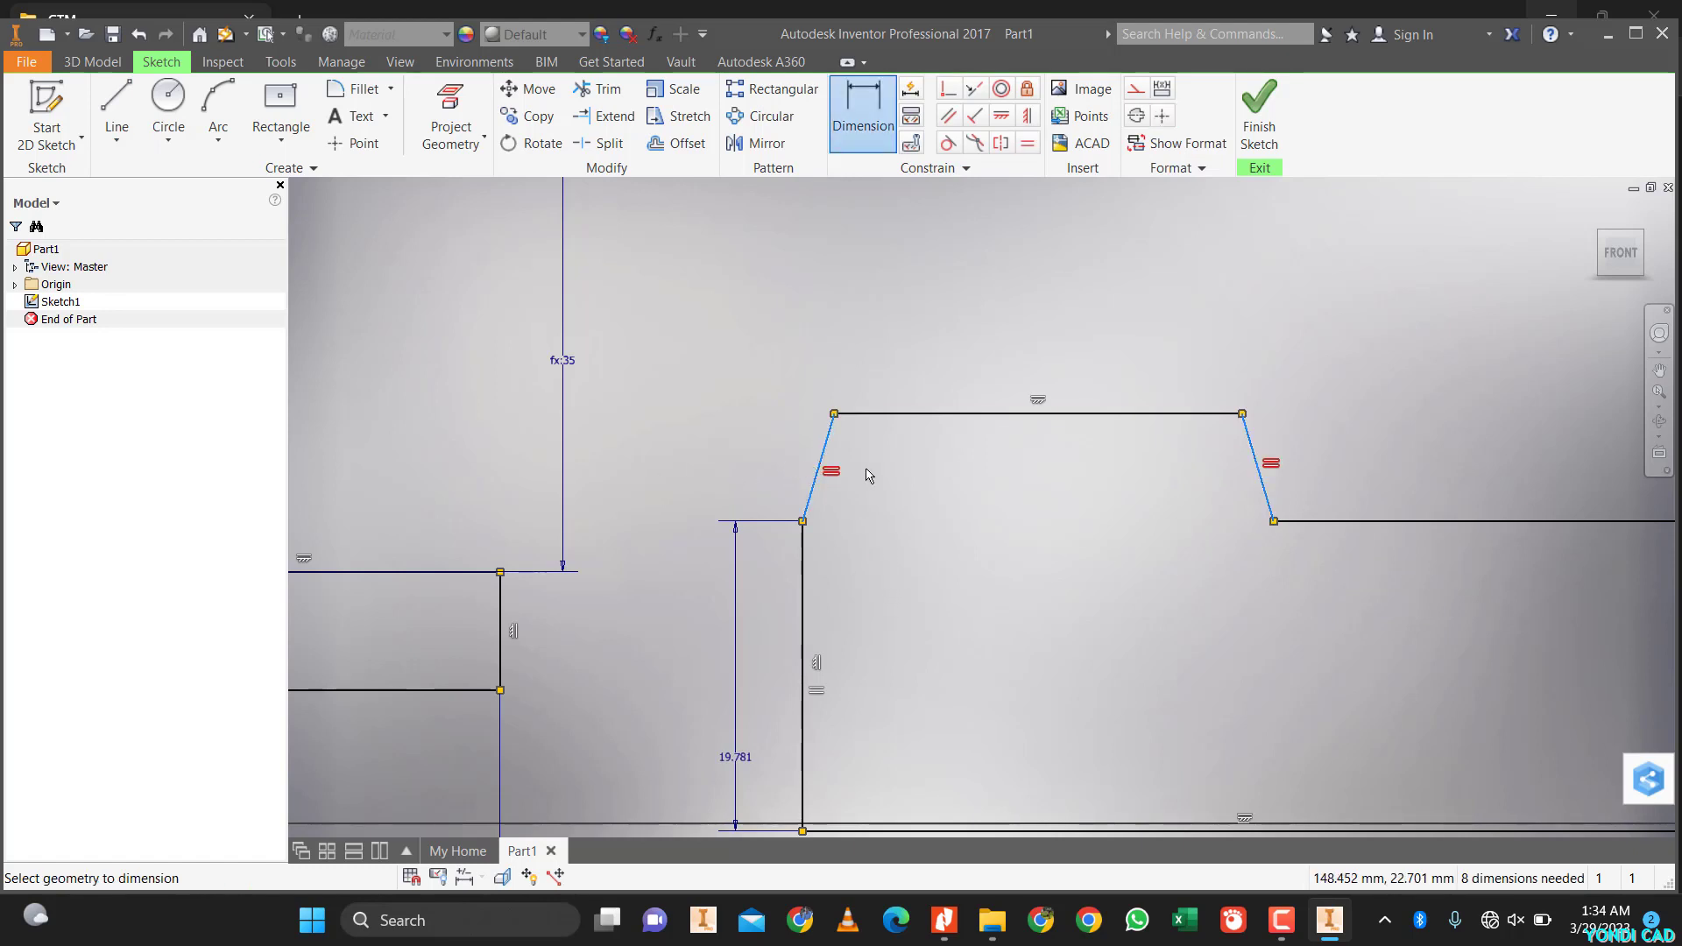
pyautogui.click(818, 460)
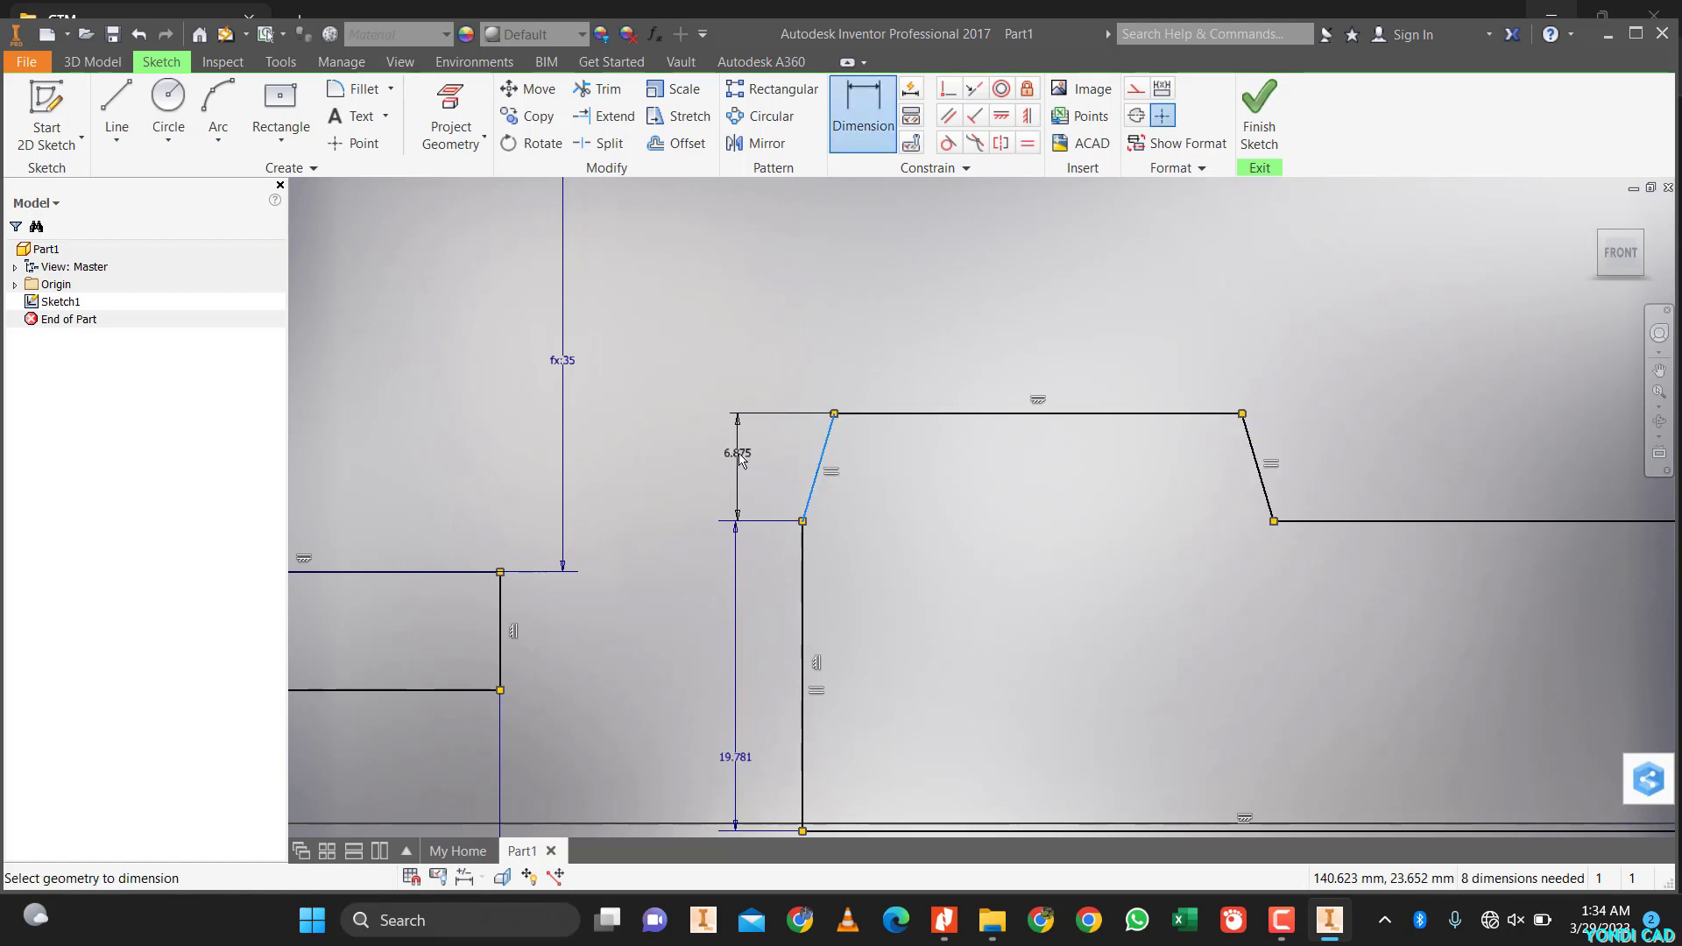
pyautogui.click(741, 455)
pyautogui.write('15')
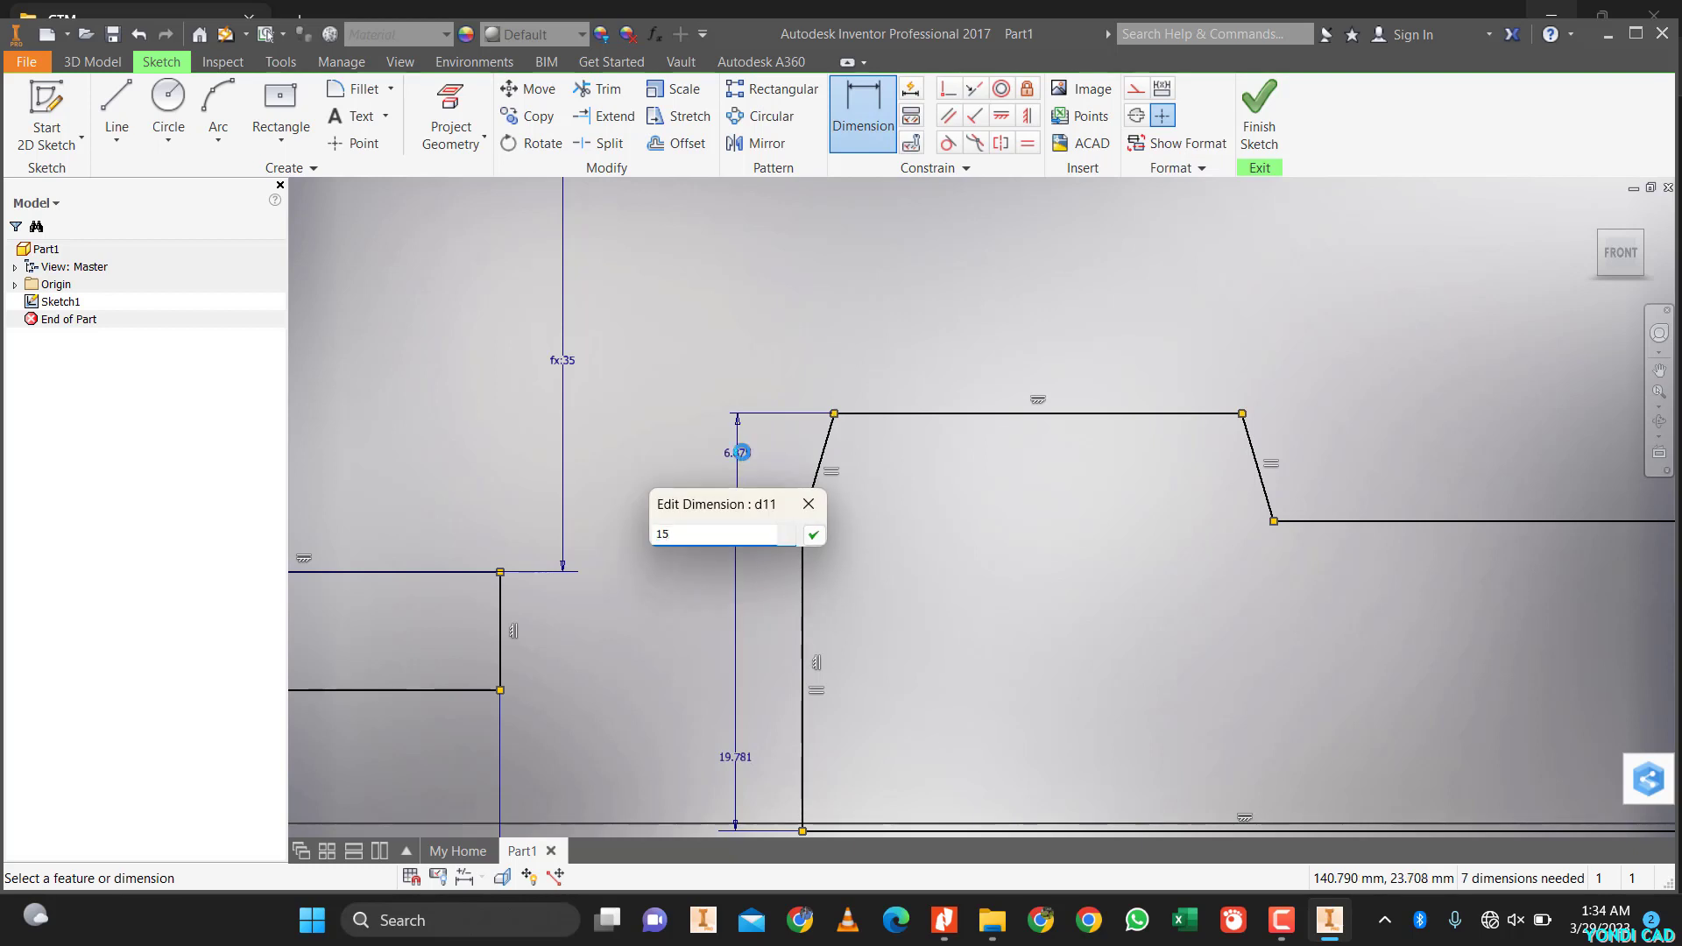
pyautogui.press('Return')
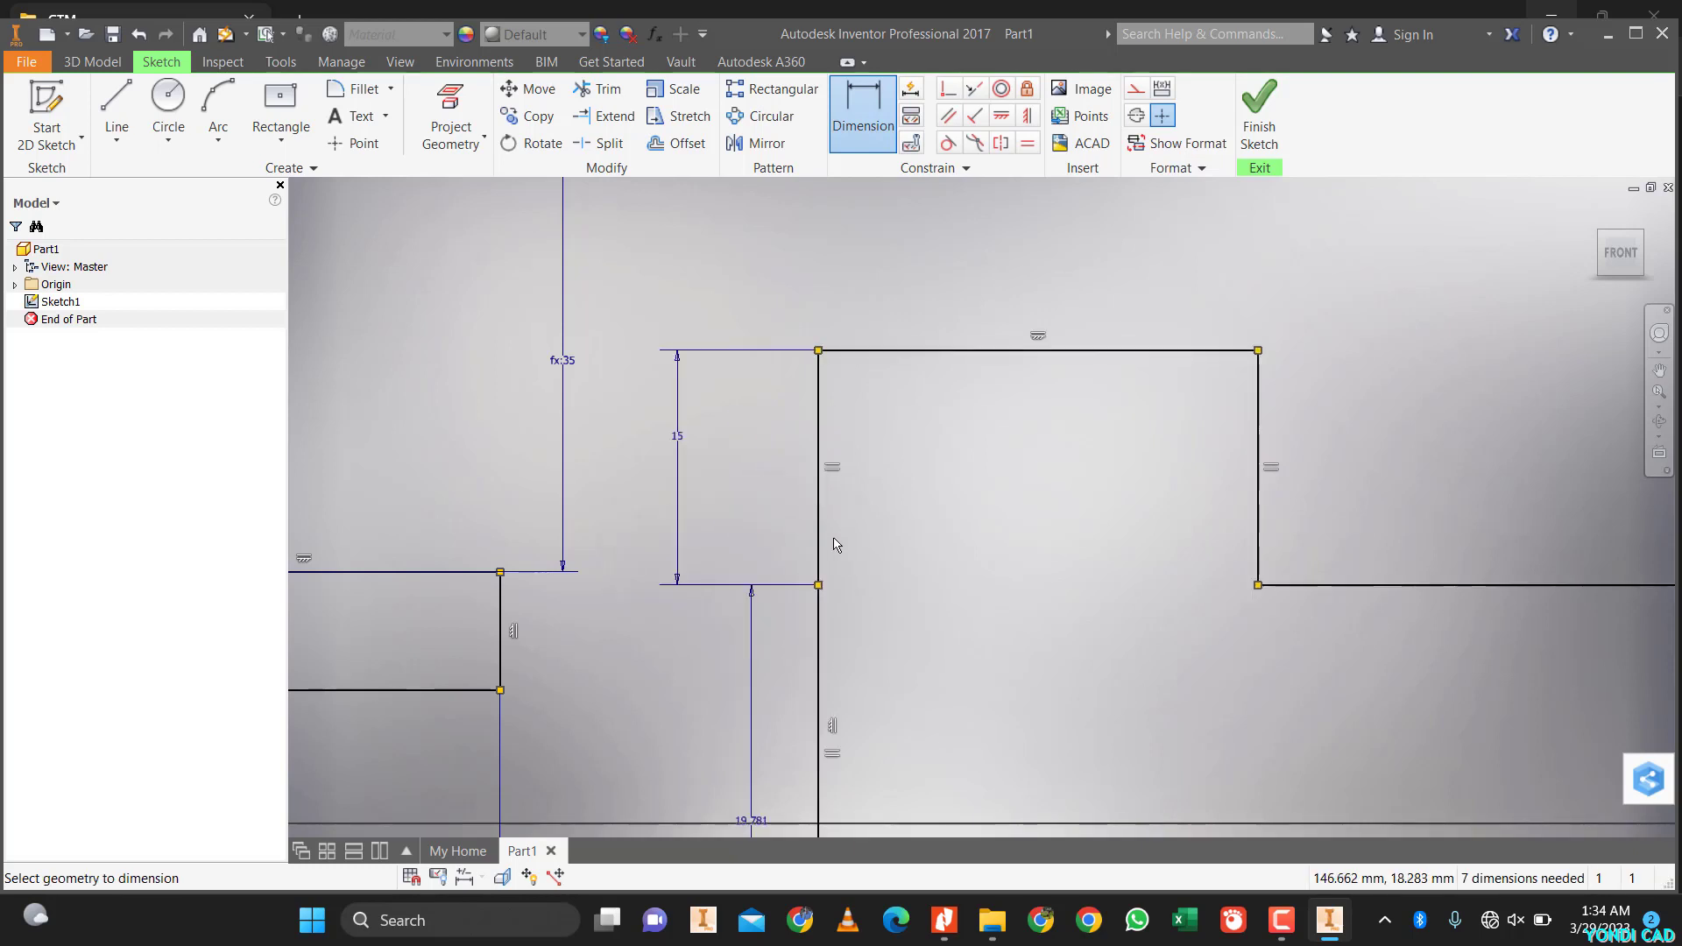
pyautogui.hotkey('ctrl', 'z')
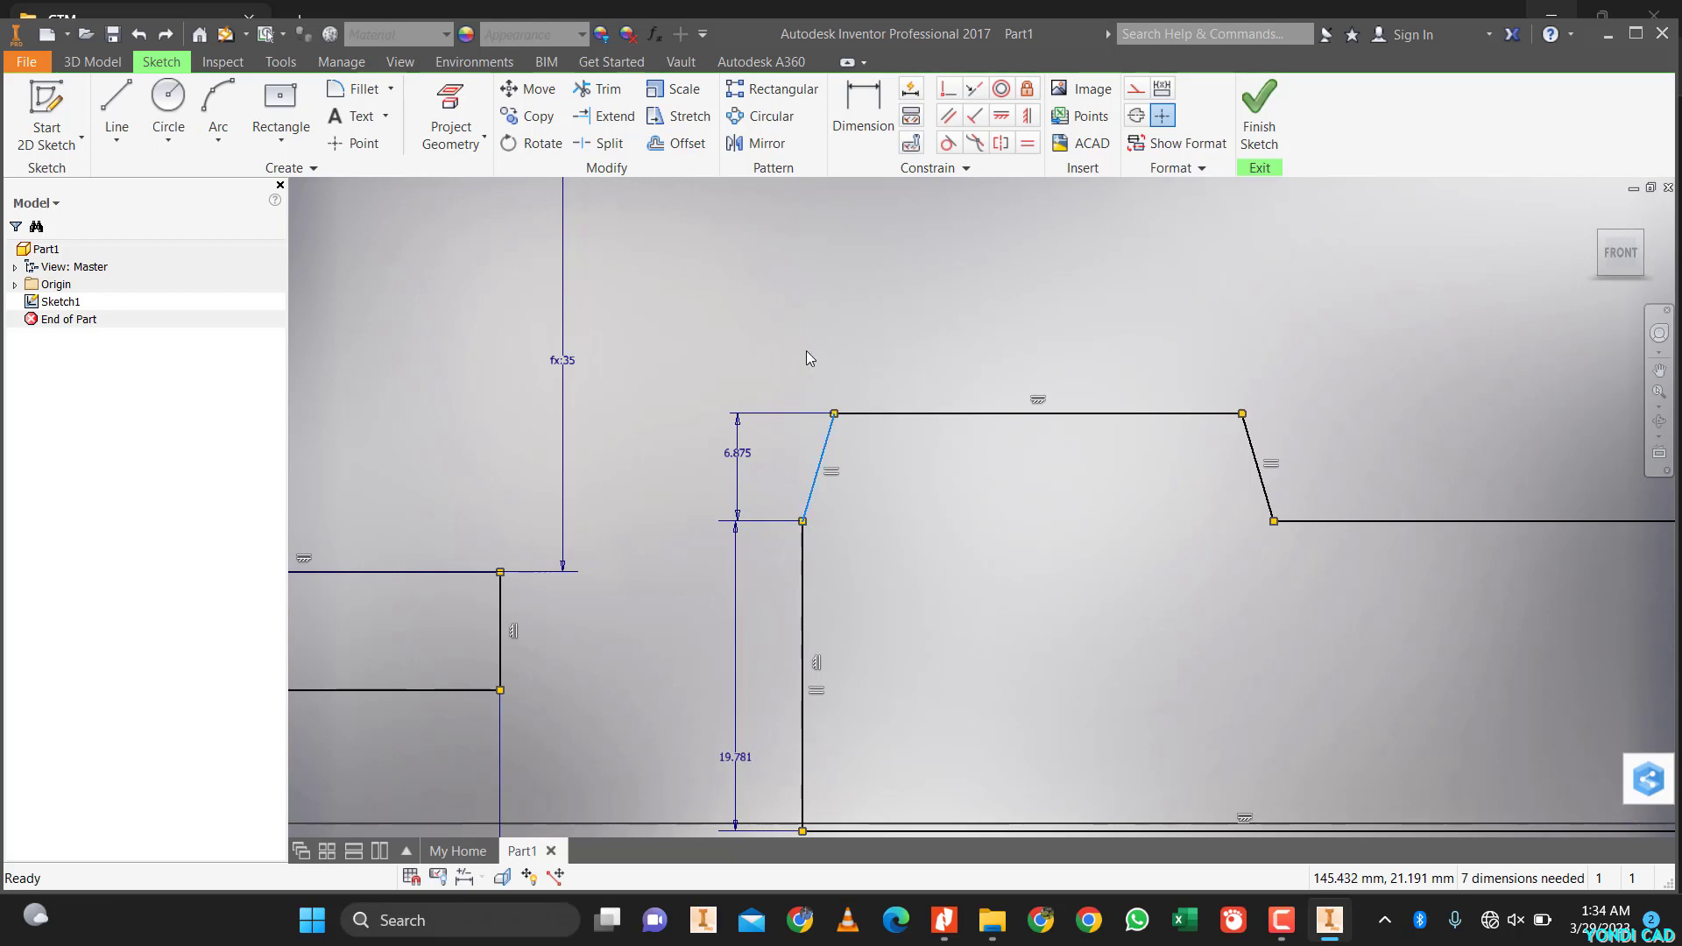
# - Dimension the left sloped edge's horizontal width as 10 mm and set its vertical height to 15 mm
pyautogui.press('d')
pyautogui.click(825, 449)
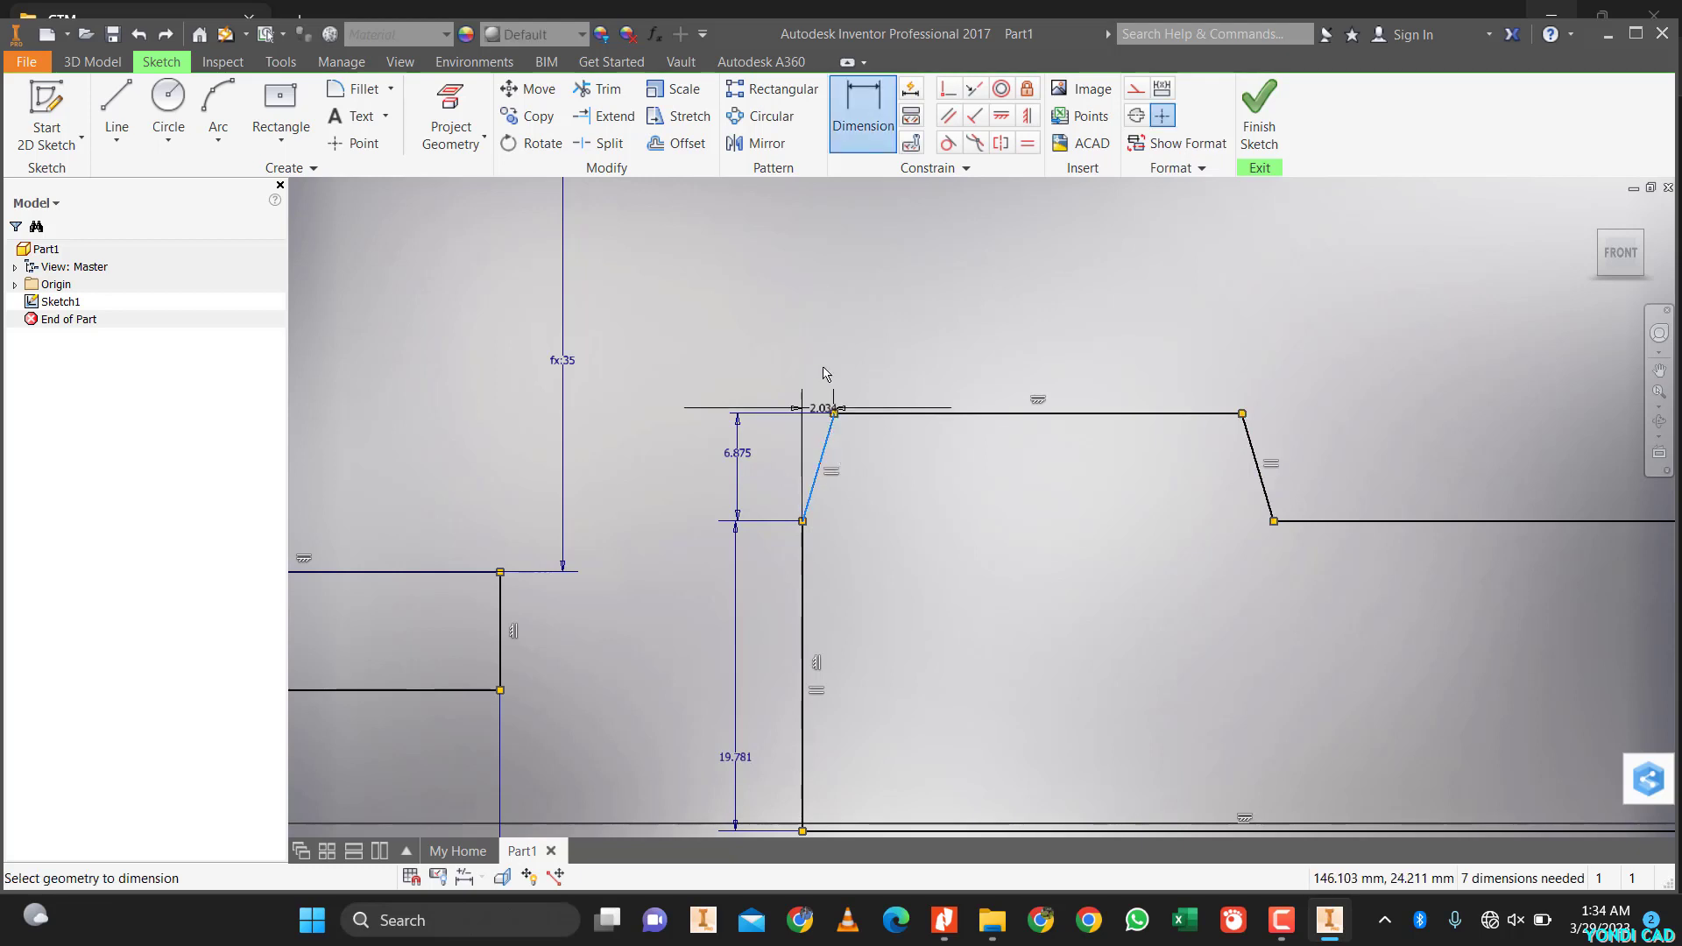
pyautogui.click(823, 356)
pyautogui.write('1')
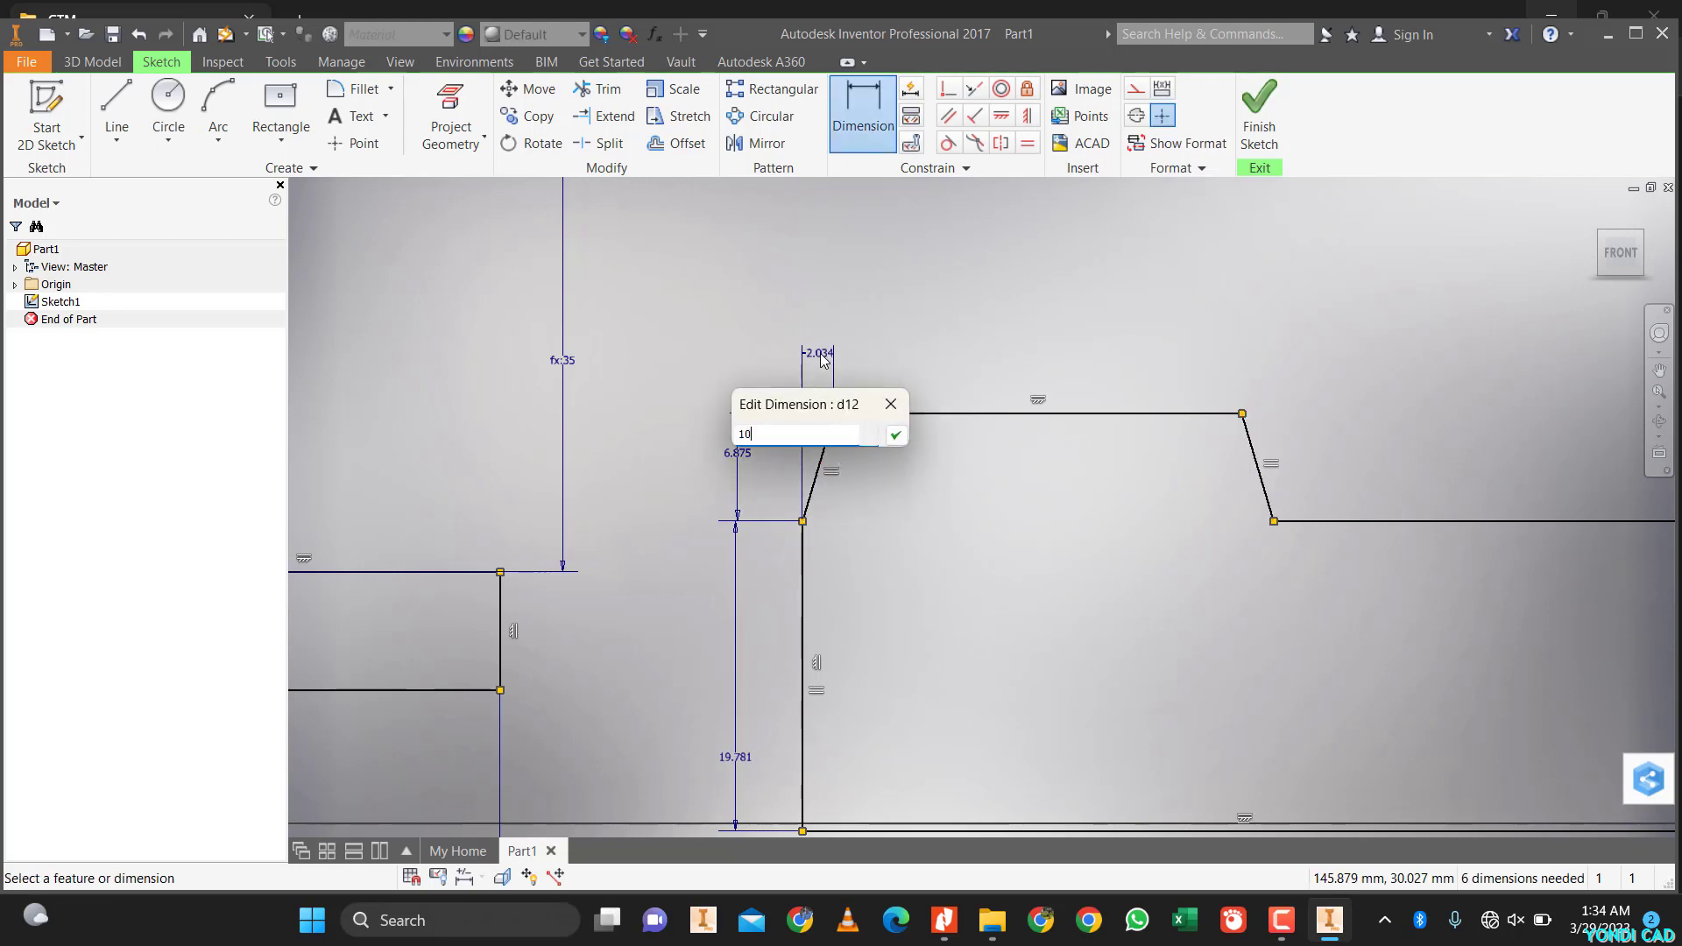
pyautogui.write('0')
pyautogui.press('Return')
pyautogui.click(685, 456)
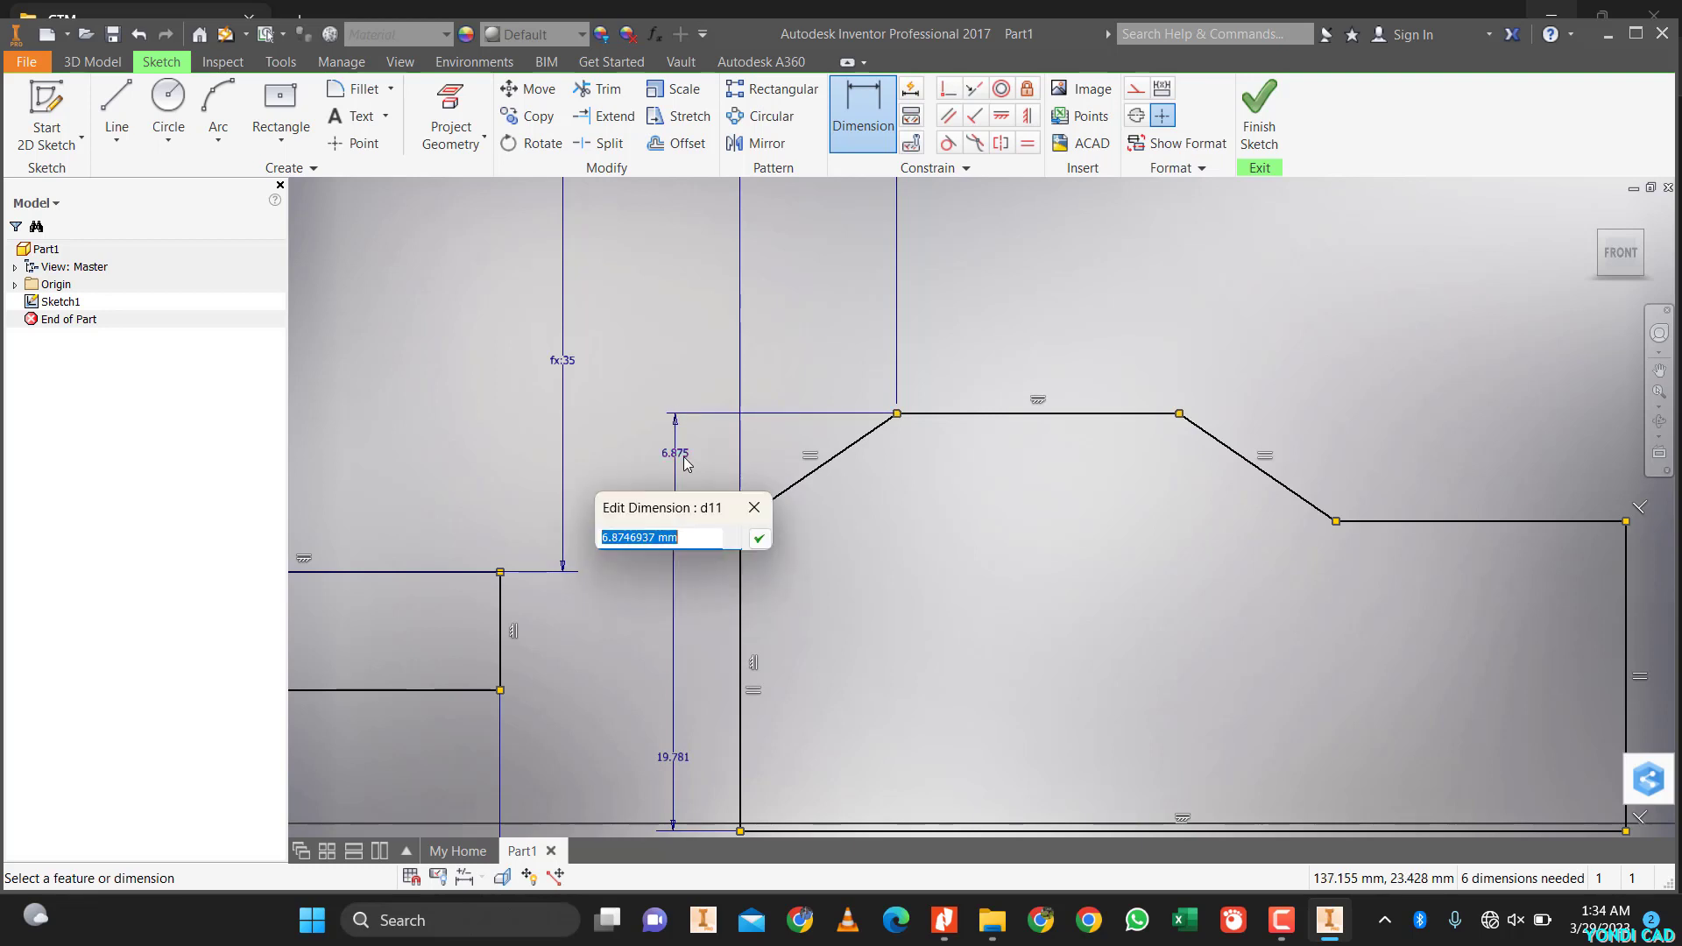
pyautogui.write('15')
pyautogui.press('Return')
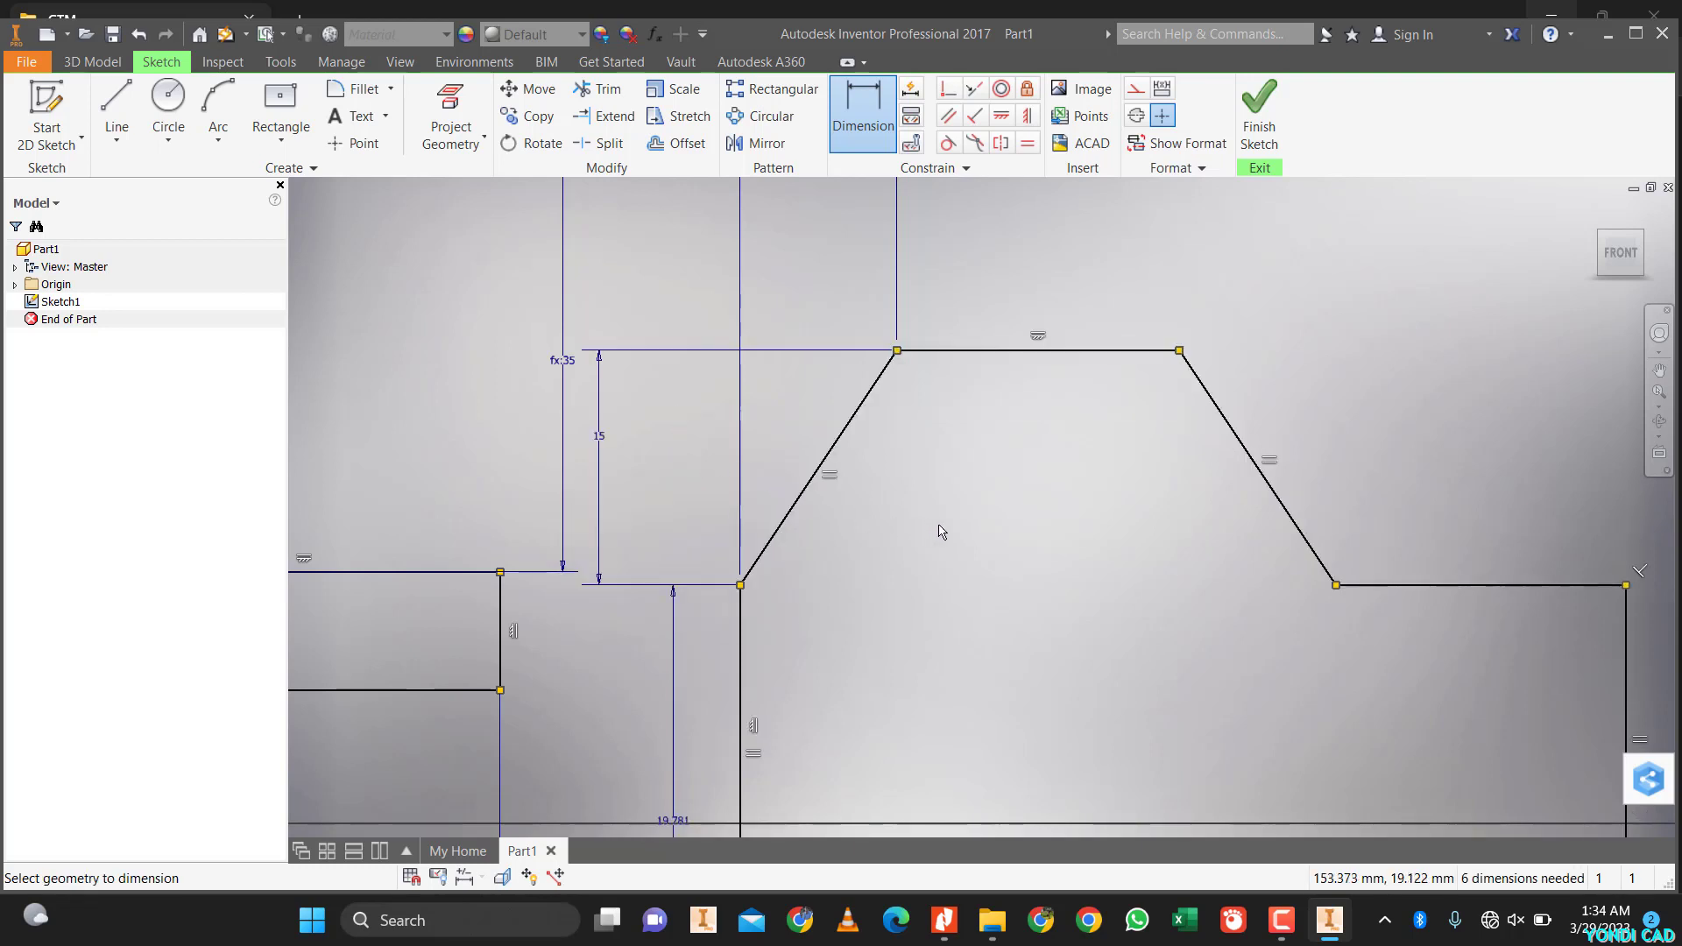
# - Check figure 3 in the 0_SKET PDF in Nitro Pro, then dimension its bottom edge in Inventor as 60 mm
pyautogui.scroll(3, 941, 532)
pyautogui.moveTo(984, 590); pyautogui.dragTo(938, 491, button='middle')
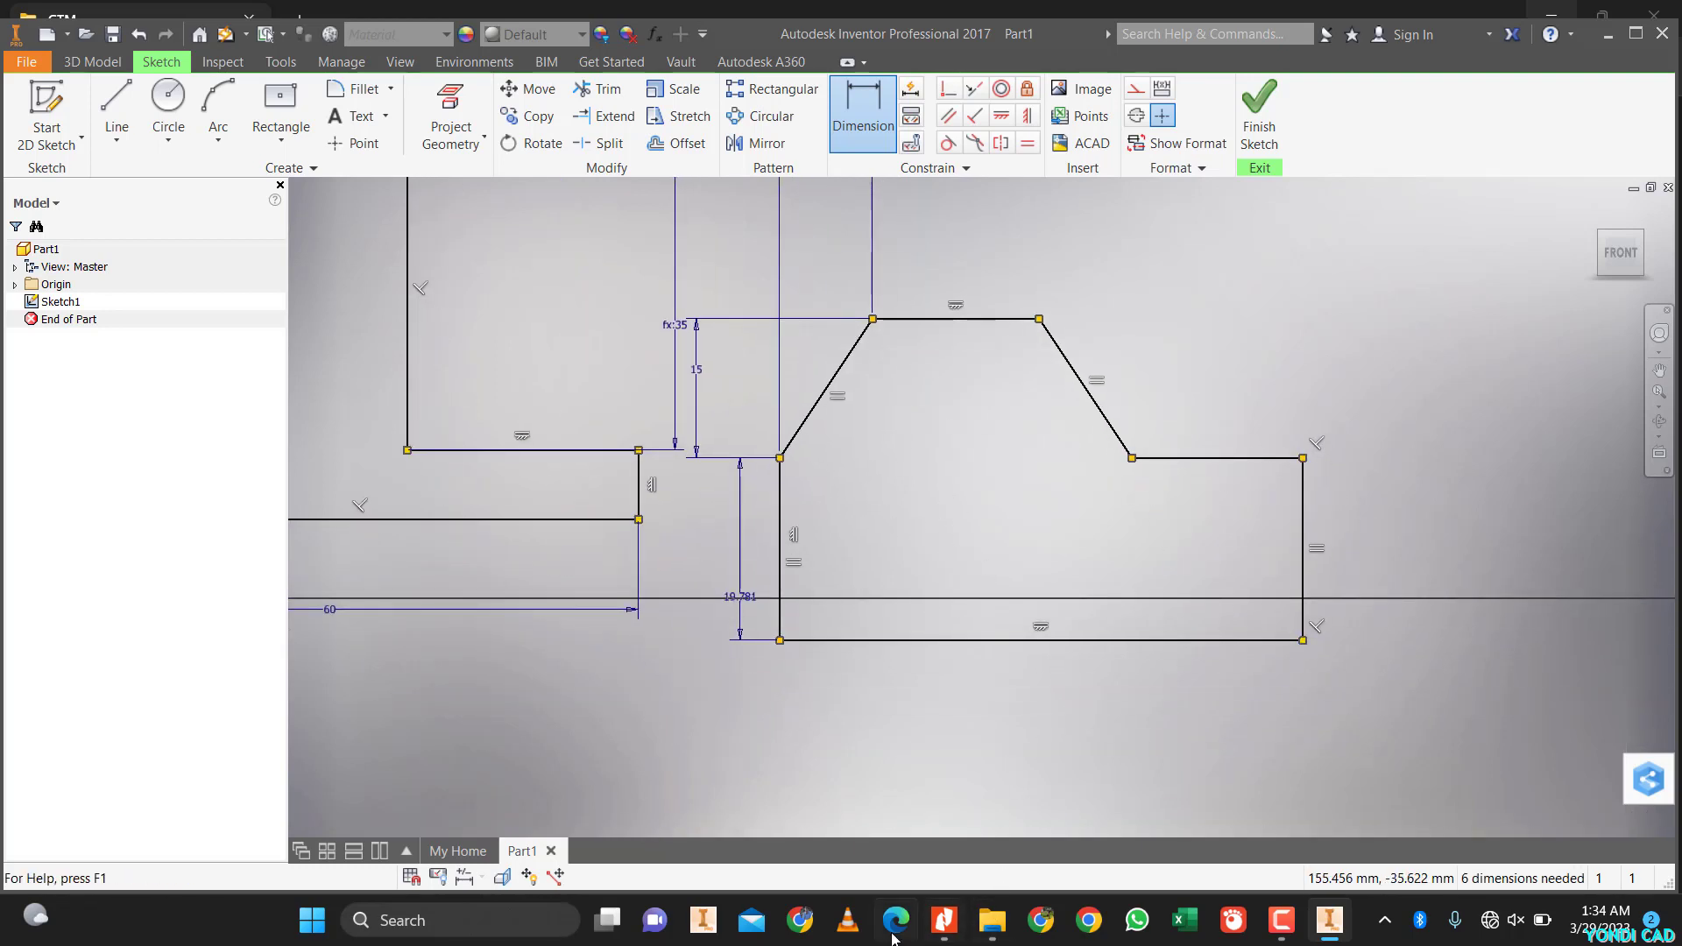
pyautogui.click(941, 920)
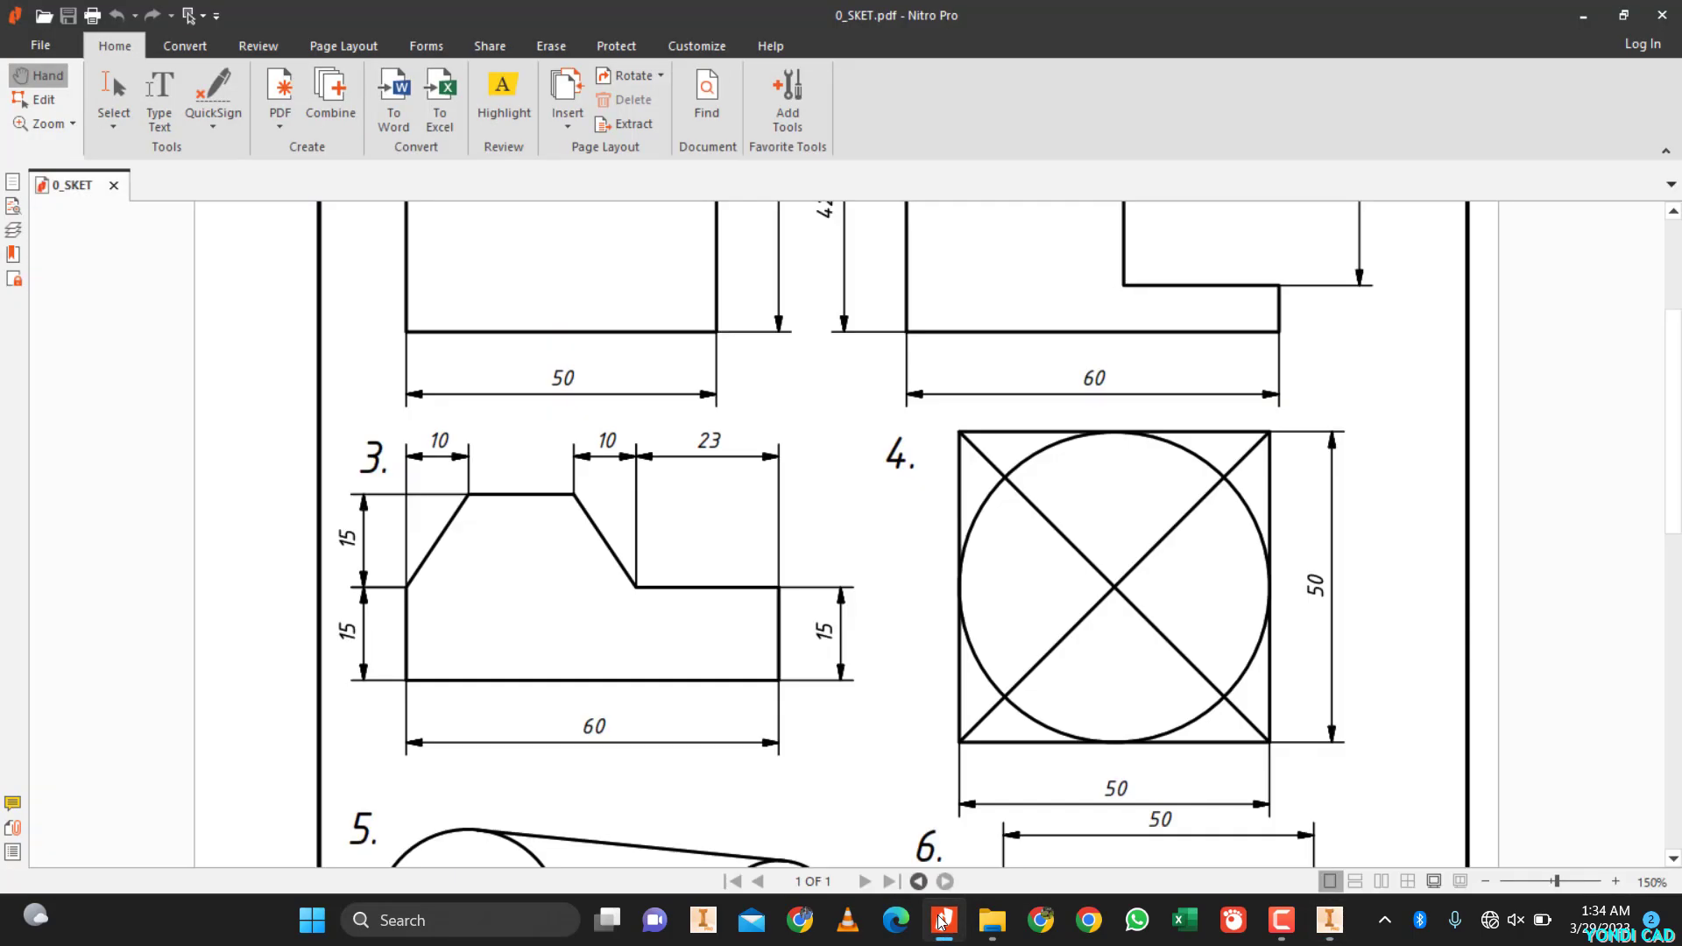
pyautogui.click(942, 920)
pyautogui.click(964, 641)
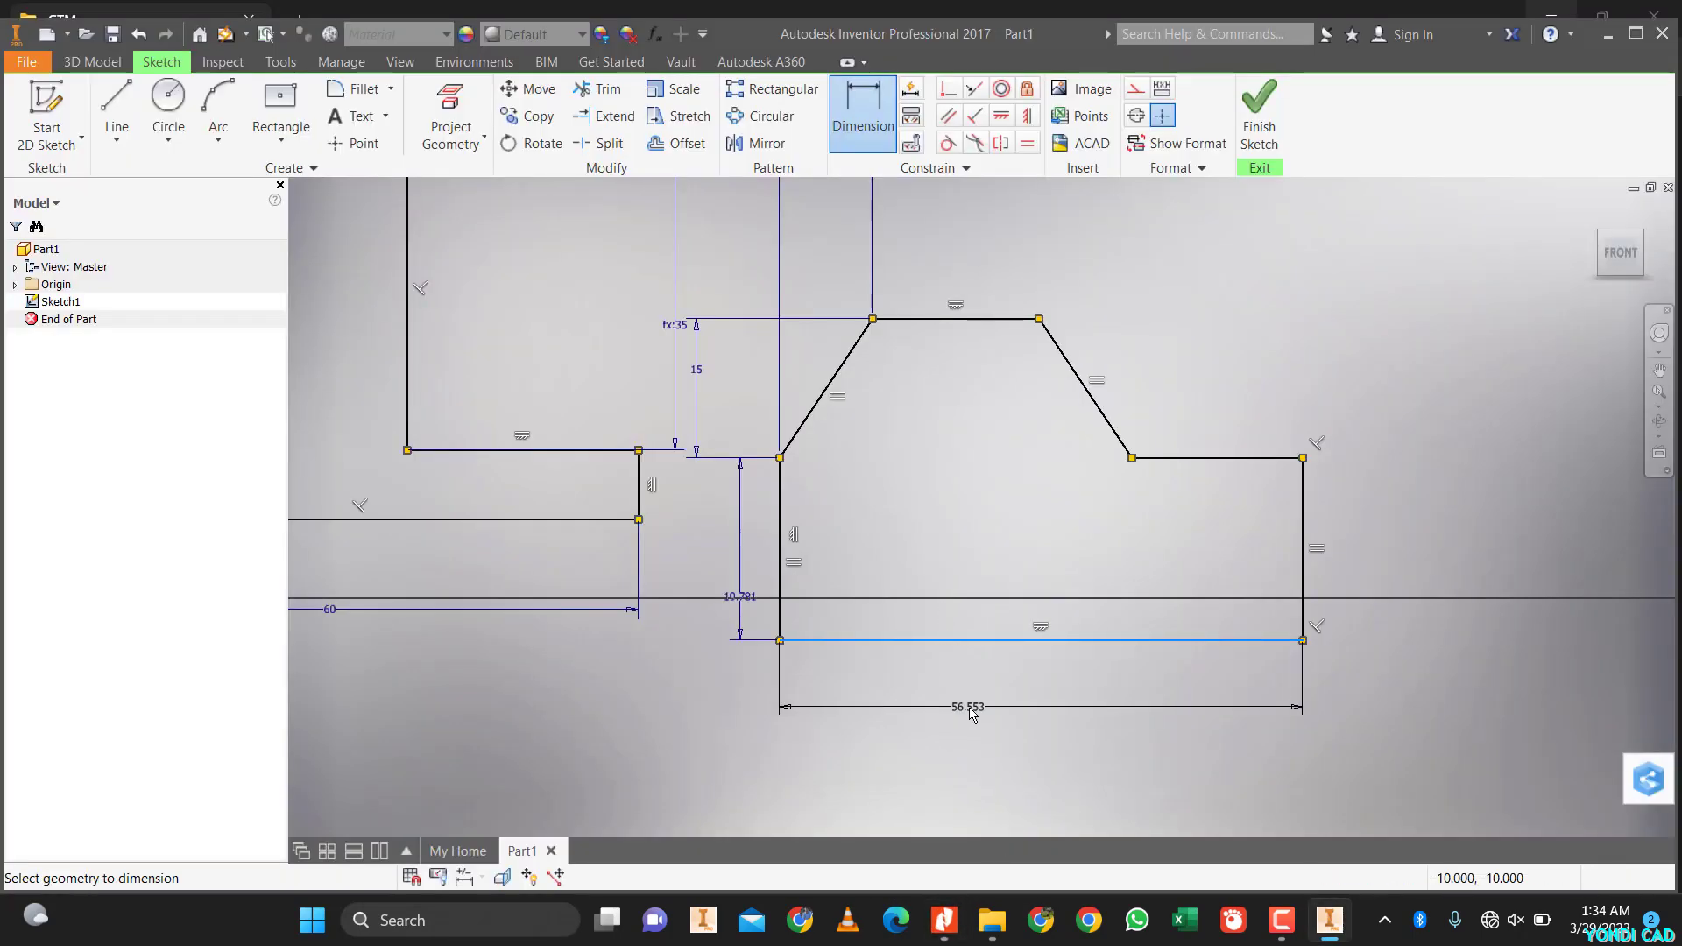
pyautogui.click(970, 712)
pyautogui.write('6')
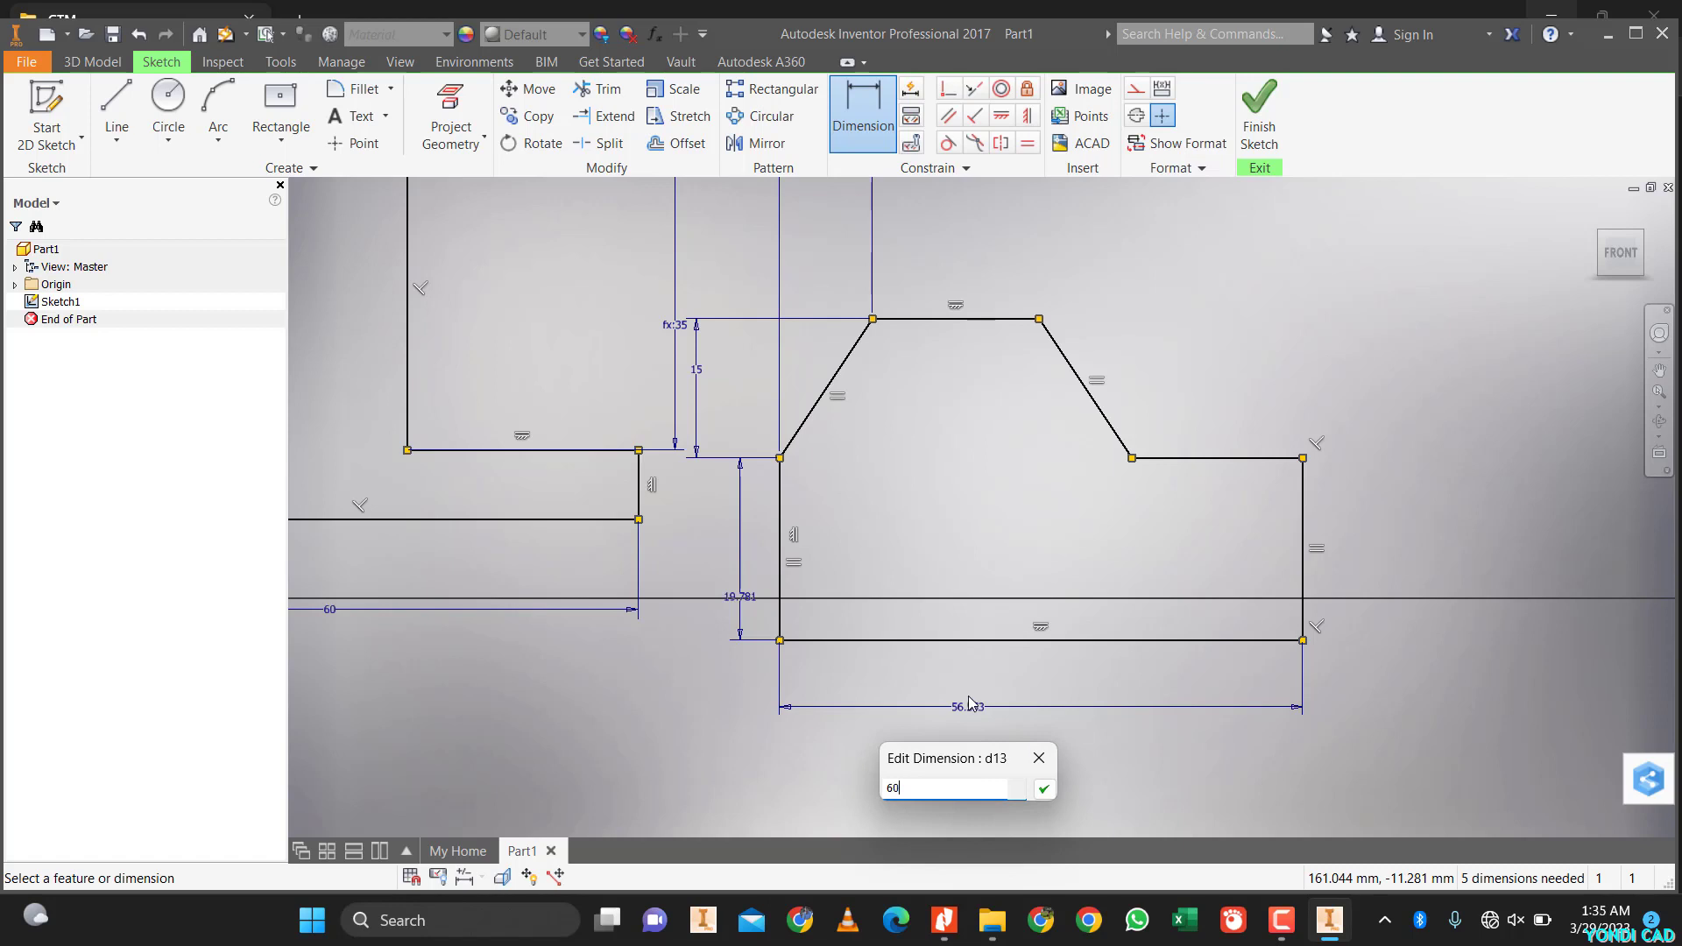
pyautogui.write('0')
pyautogui.press('Return')
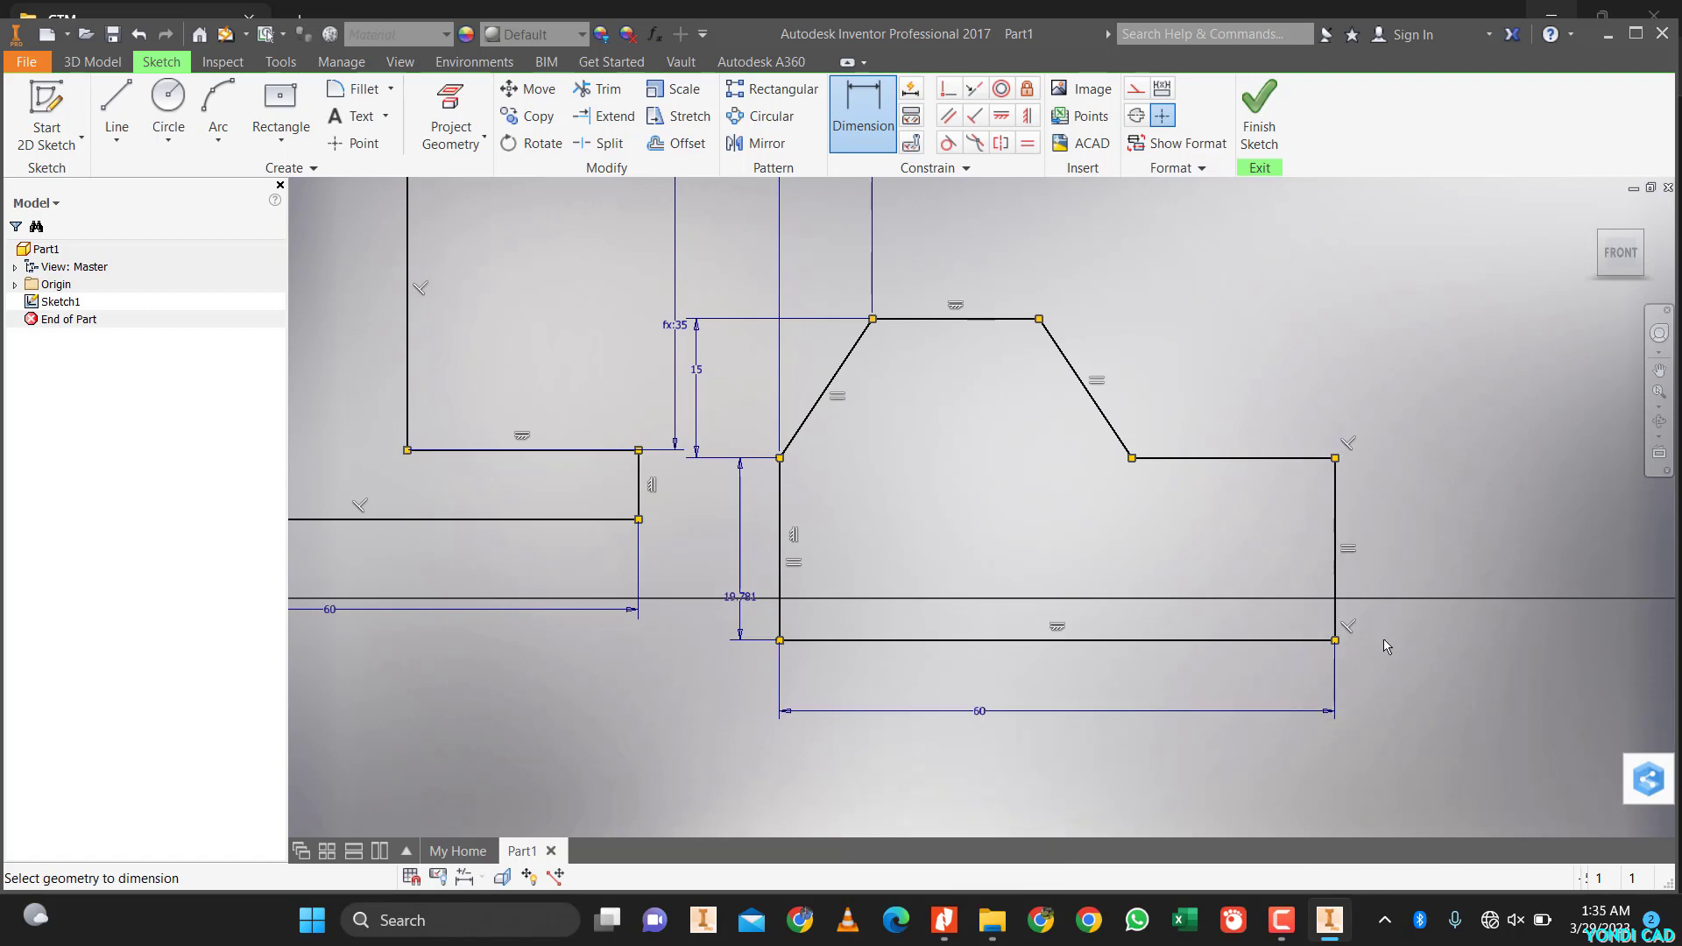
# - Add a driven height dimension to figure 3's right vertical edge and set the left vertical edge's height to 15 mm
pyautogui.click(1347, 590)
pyautogui.click(1424, 580)
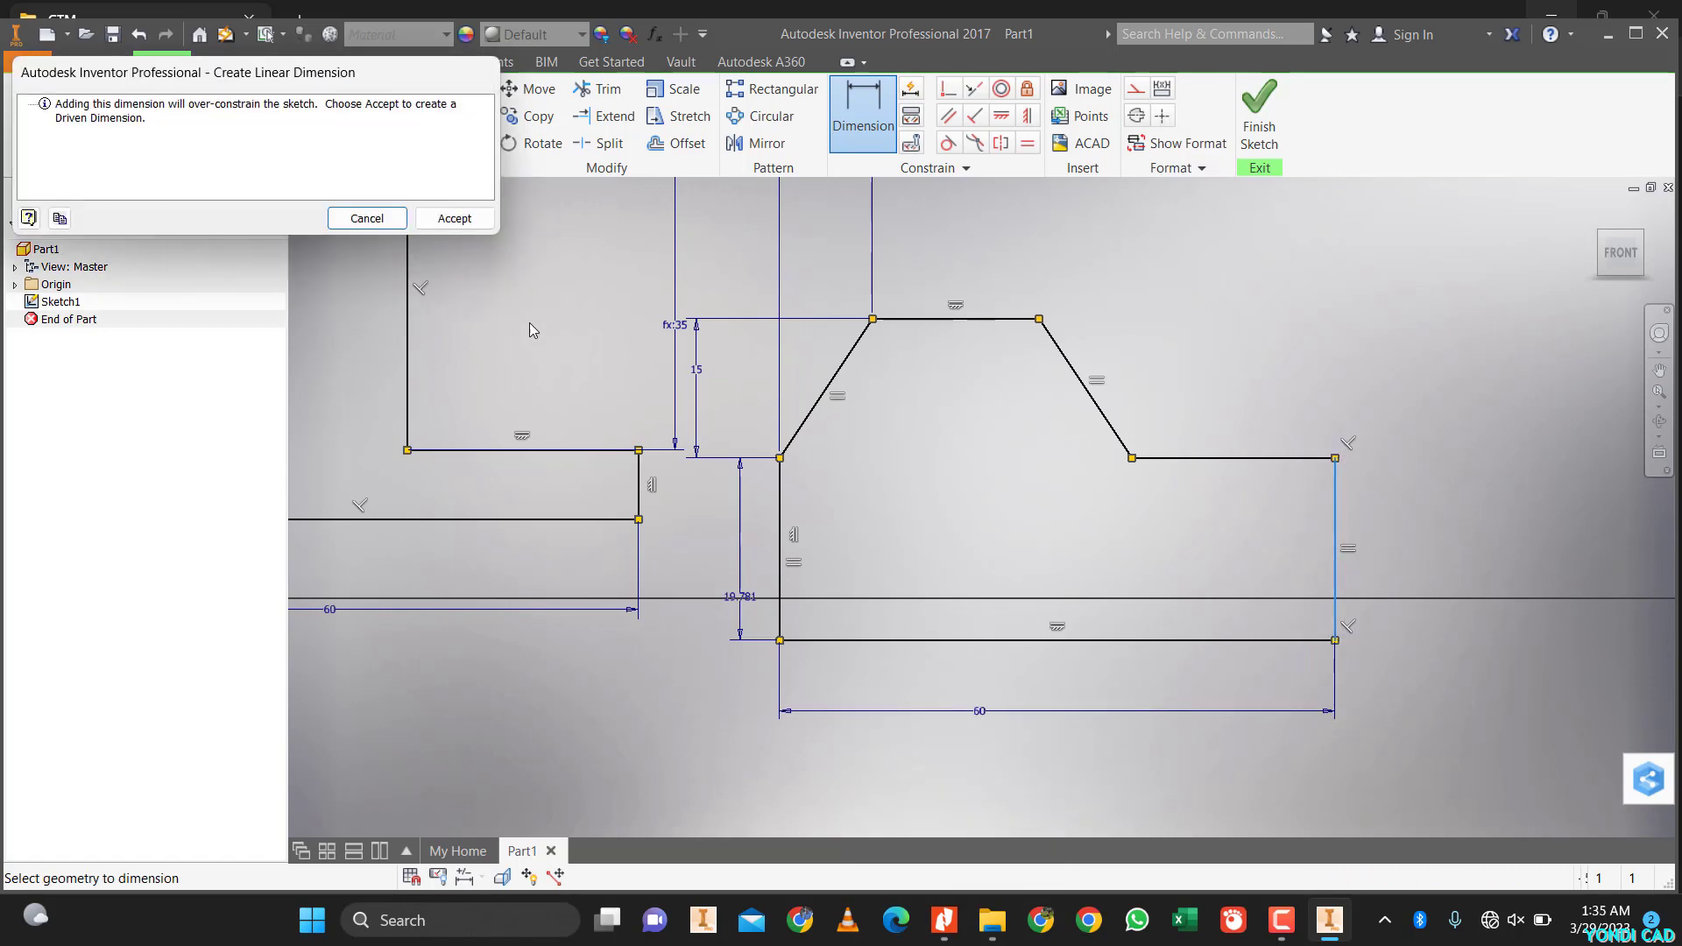
pyautogui.click(471, 226)
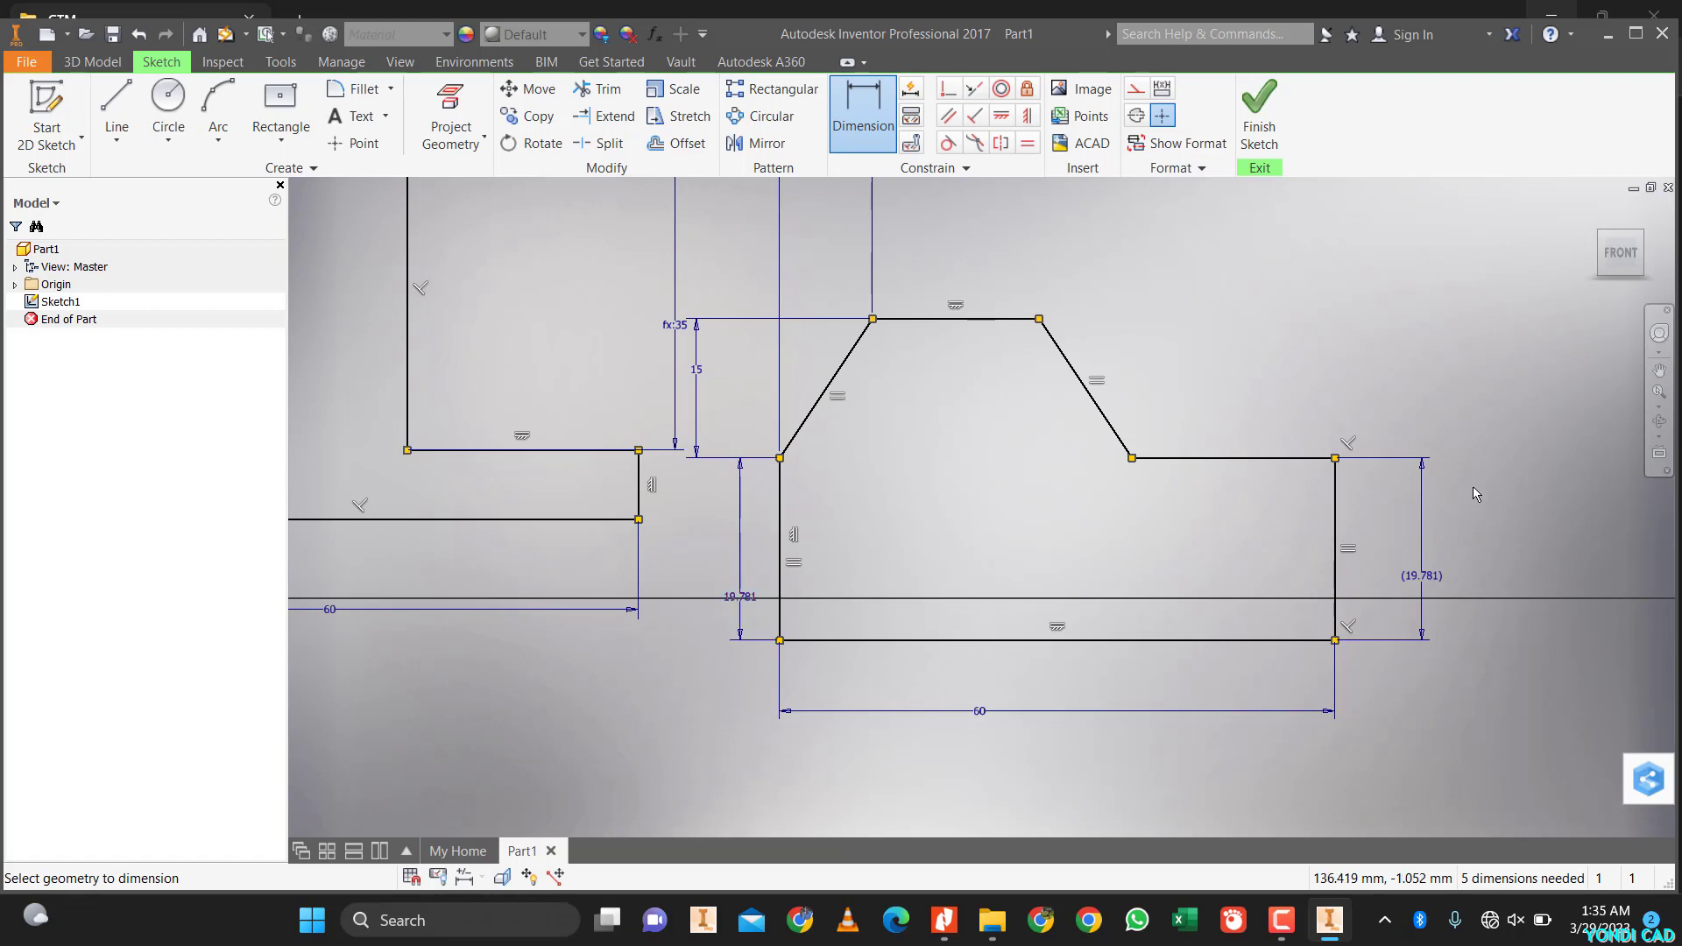
pyautogui.doubleClick(750, 600)
pyautogui.write('15')
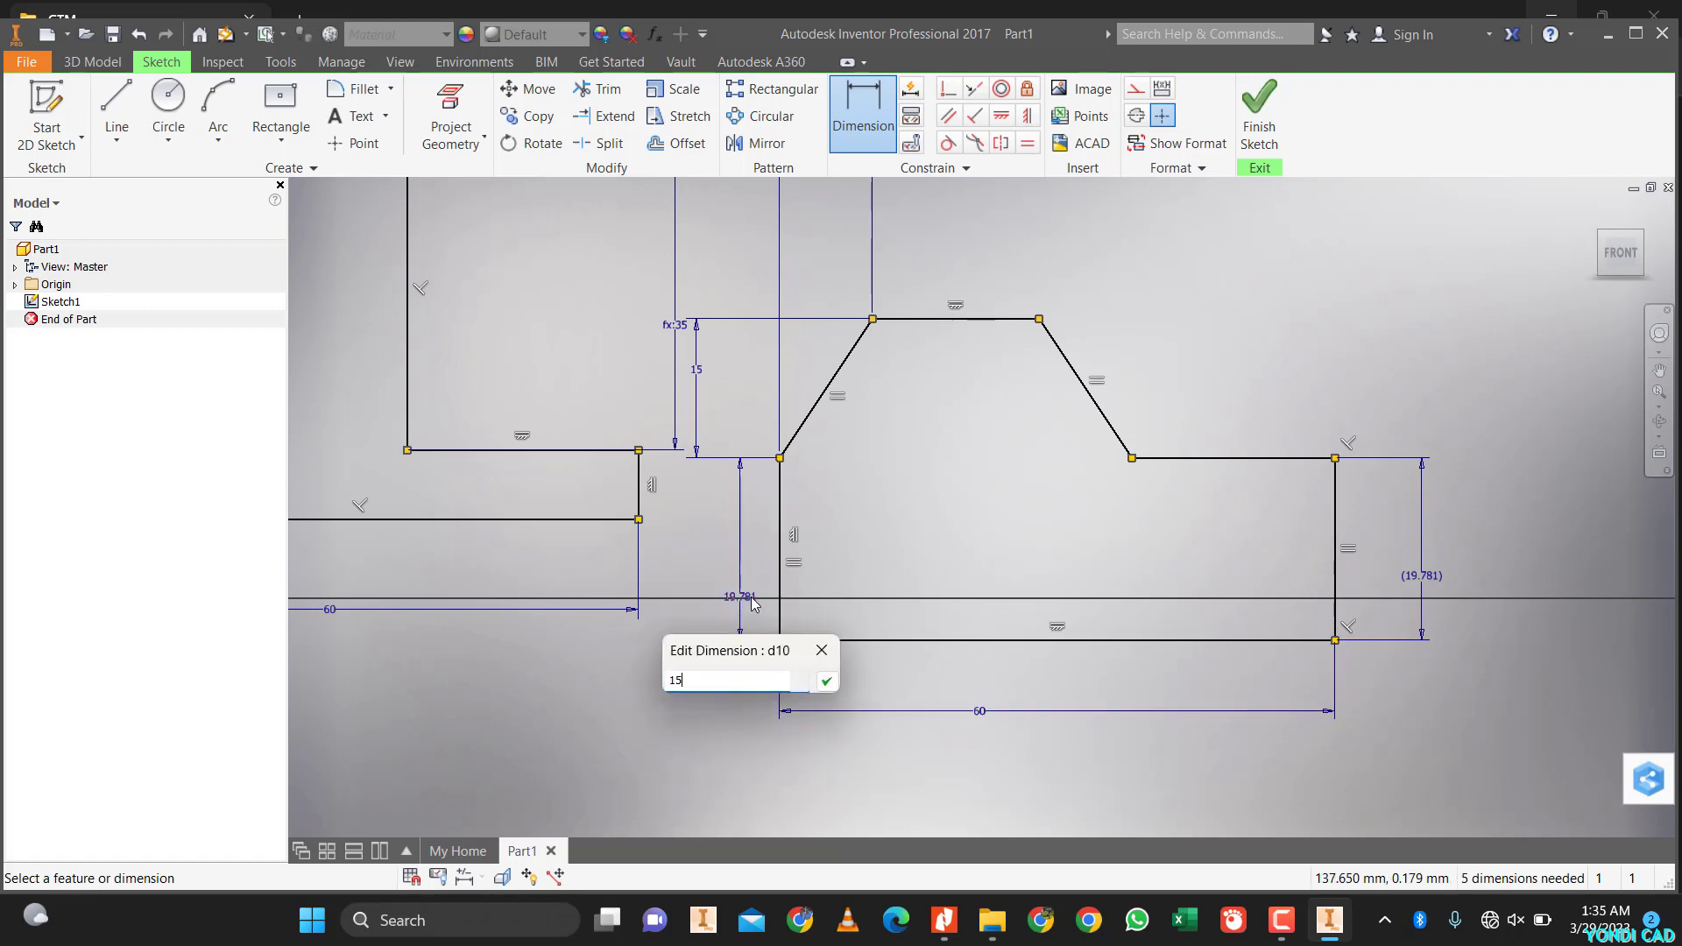
pyautogui.press('Return')
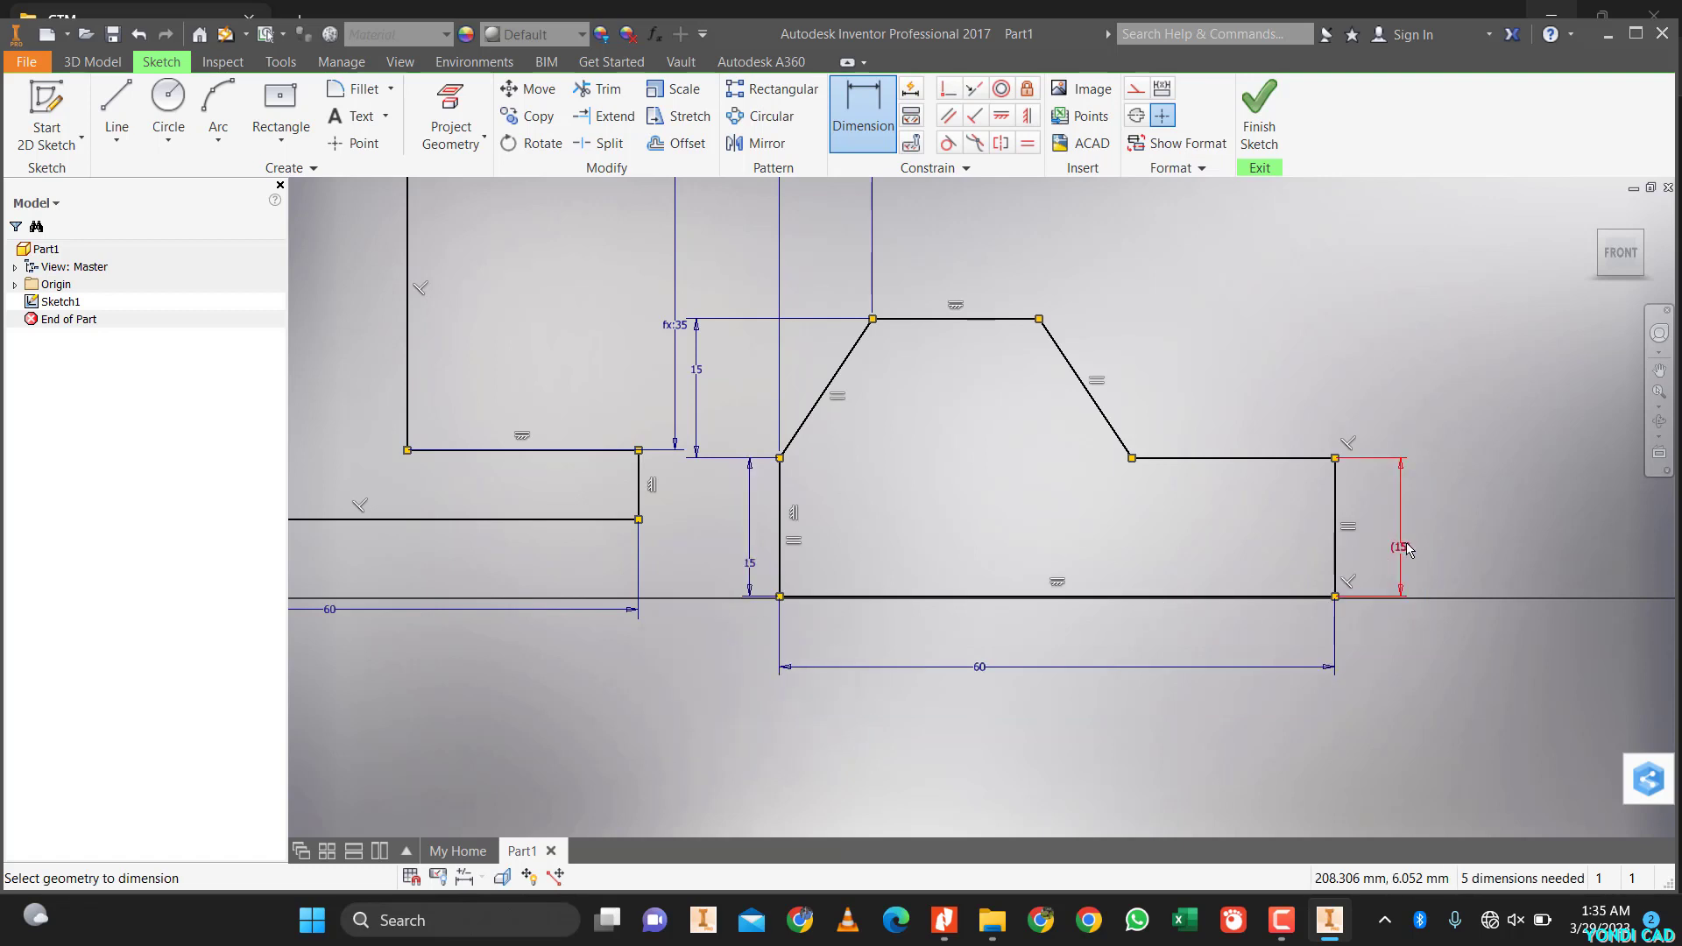
# - Dimension figure 3's horizontal step edge beside the right slope as 23 mm
pyautogui.click(1249, 469)
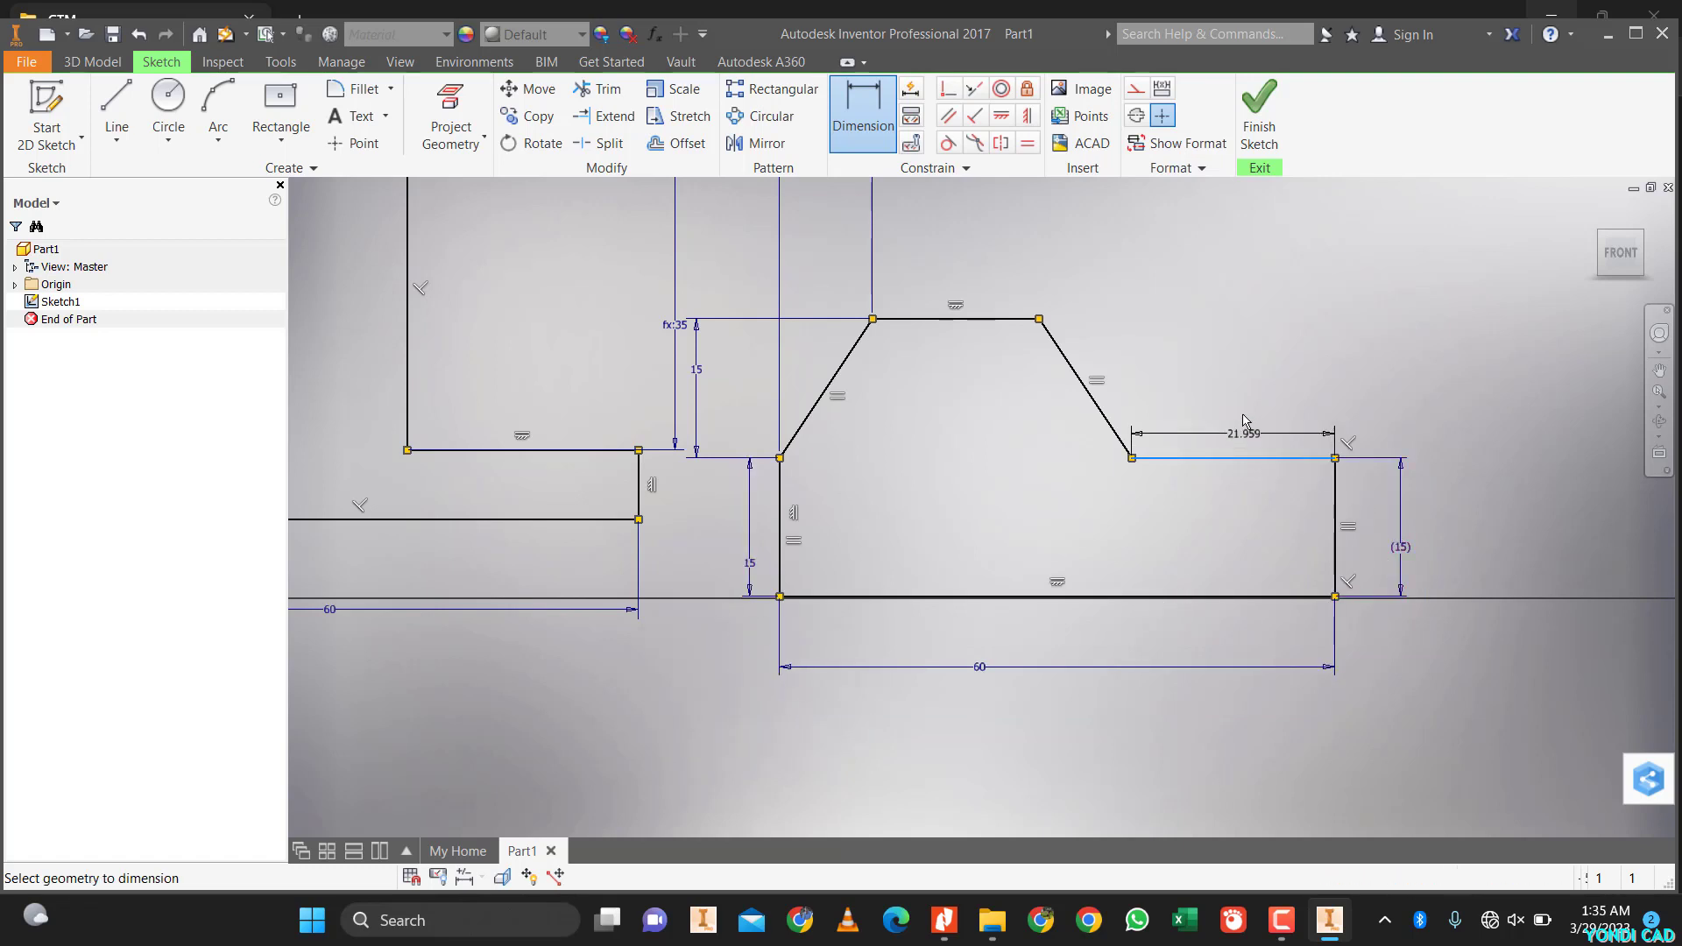
pyautogui.click(1243, 402)
pyautogui.write('2')
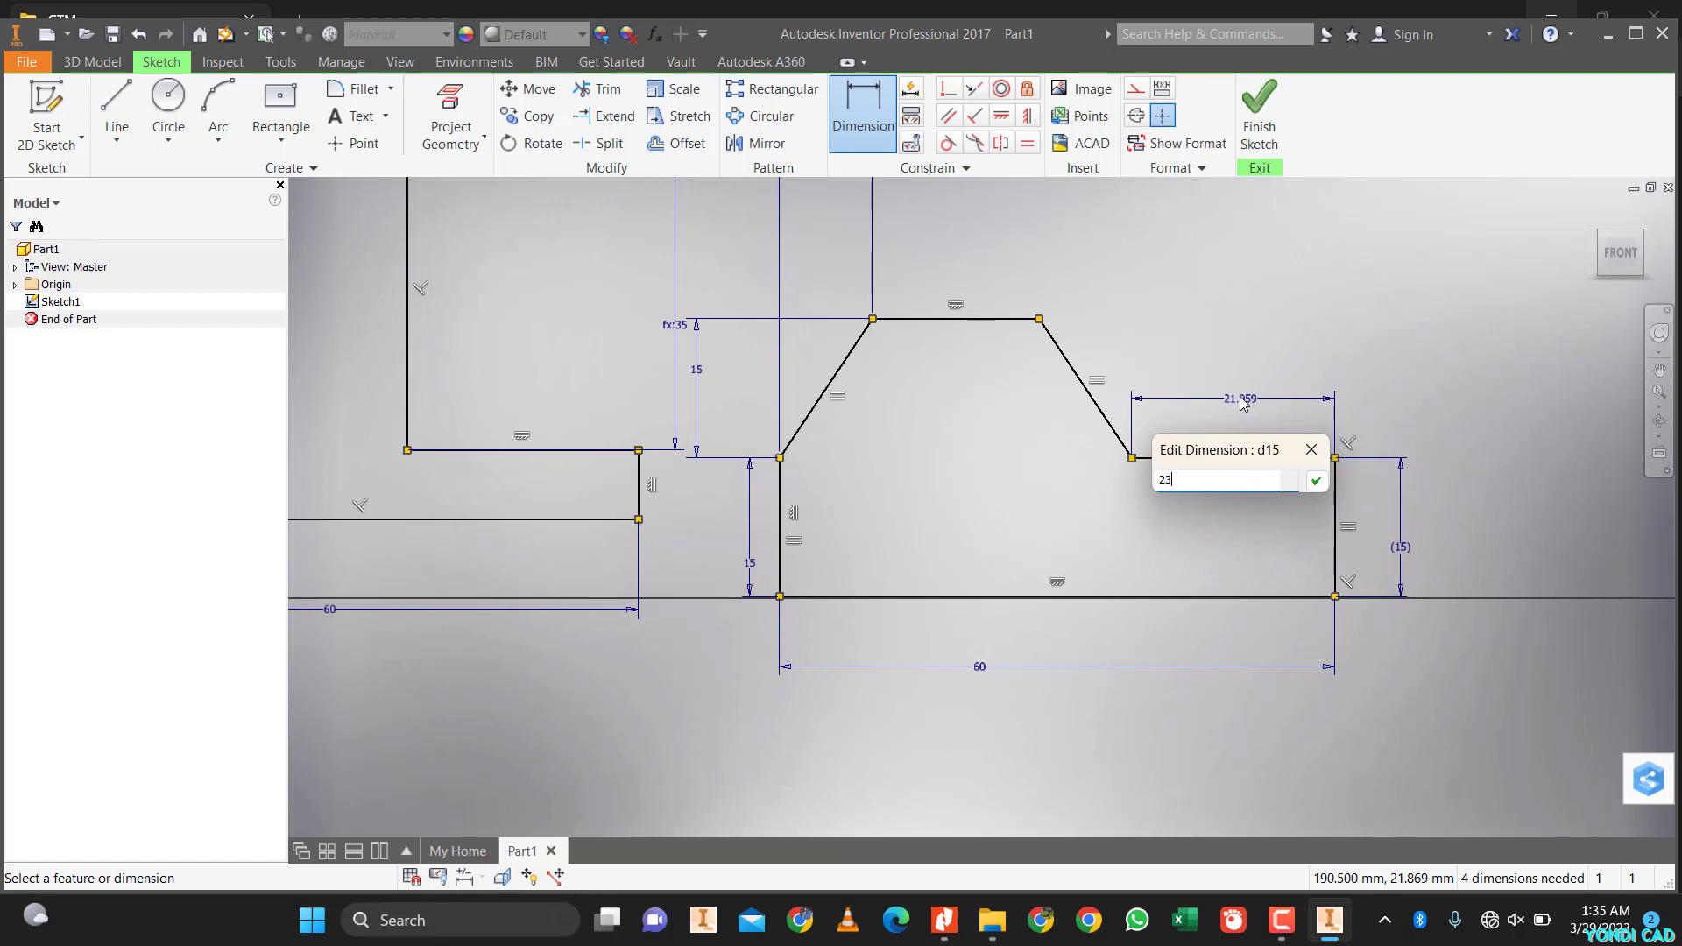
pyautogui.write('3')
pyautogui.press('Return')
# - Add a driven length dimension to figure 3's raised top edge and compare the sketch with figure 3 in the Nitro Pro PDF
pyautogui.click(999, 319)
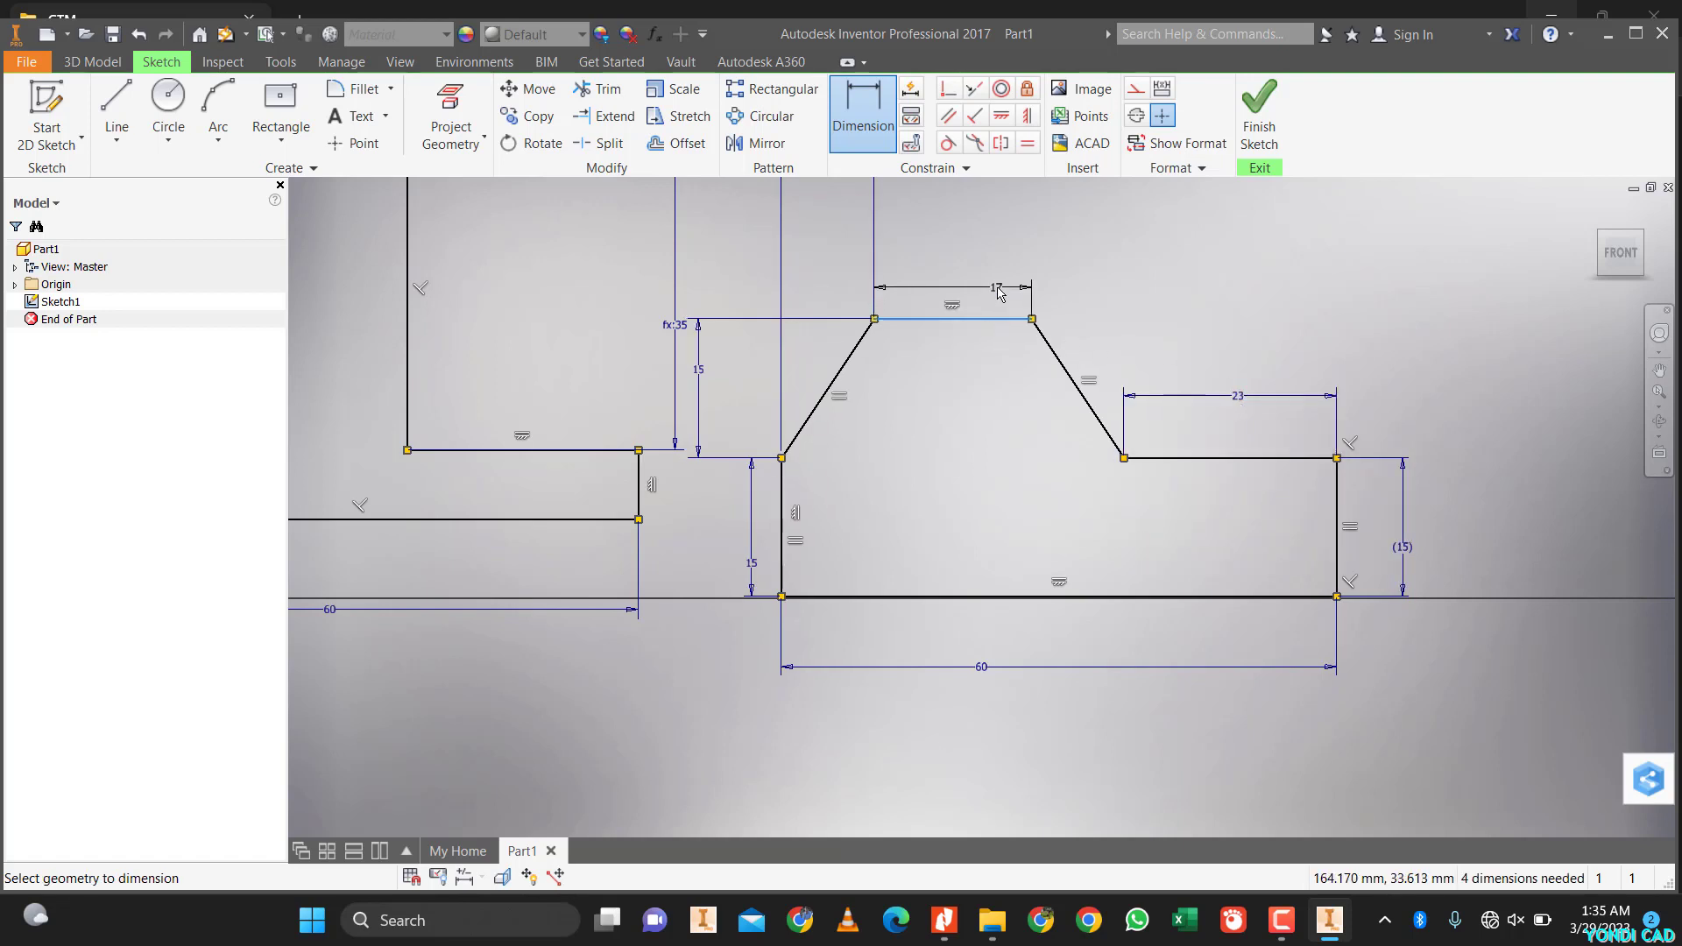
pyautogui.click(1006, 295)
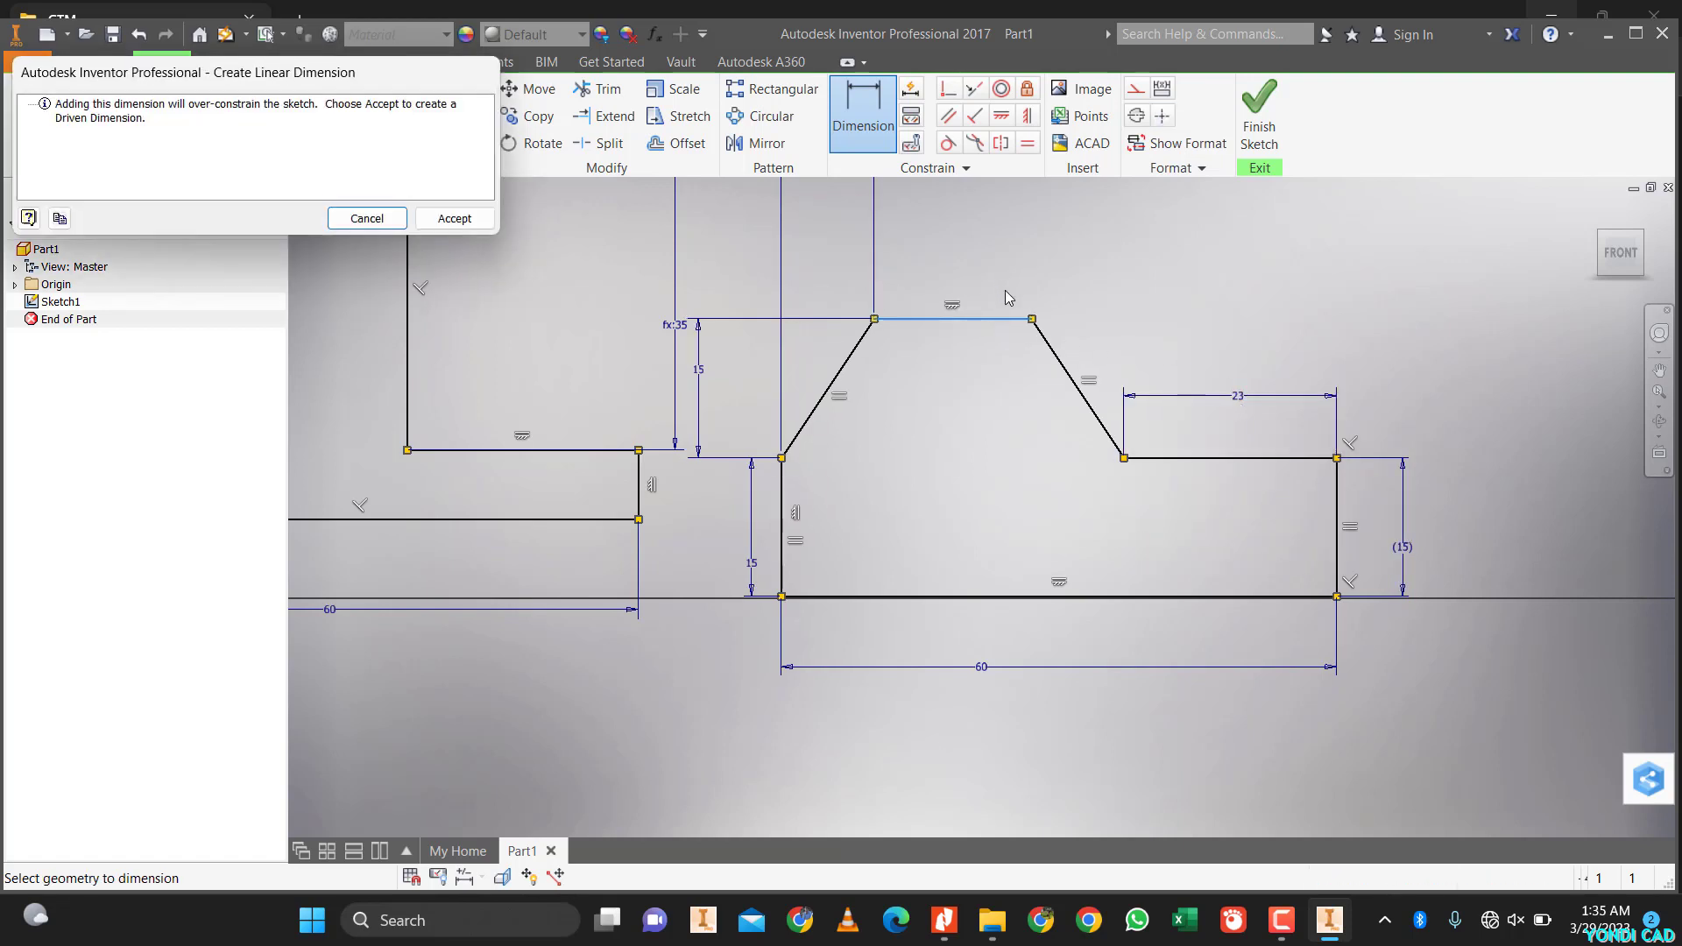
pyautogui.click(453, 220)
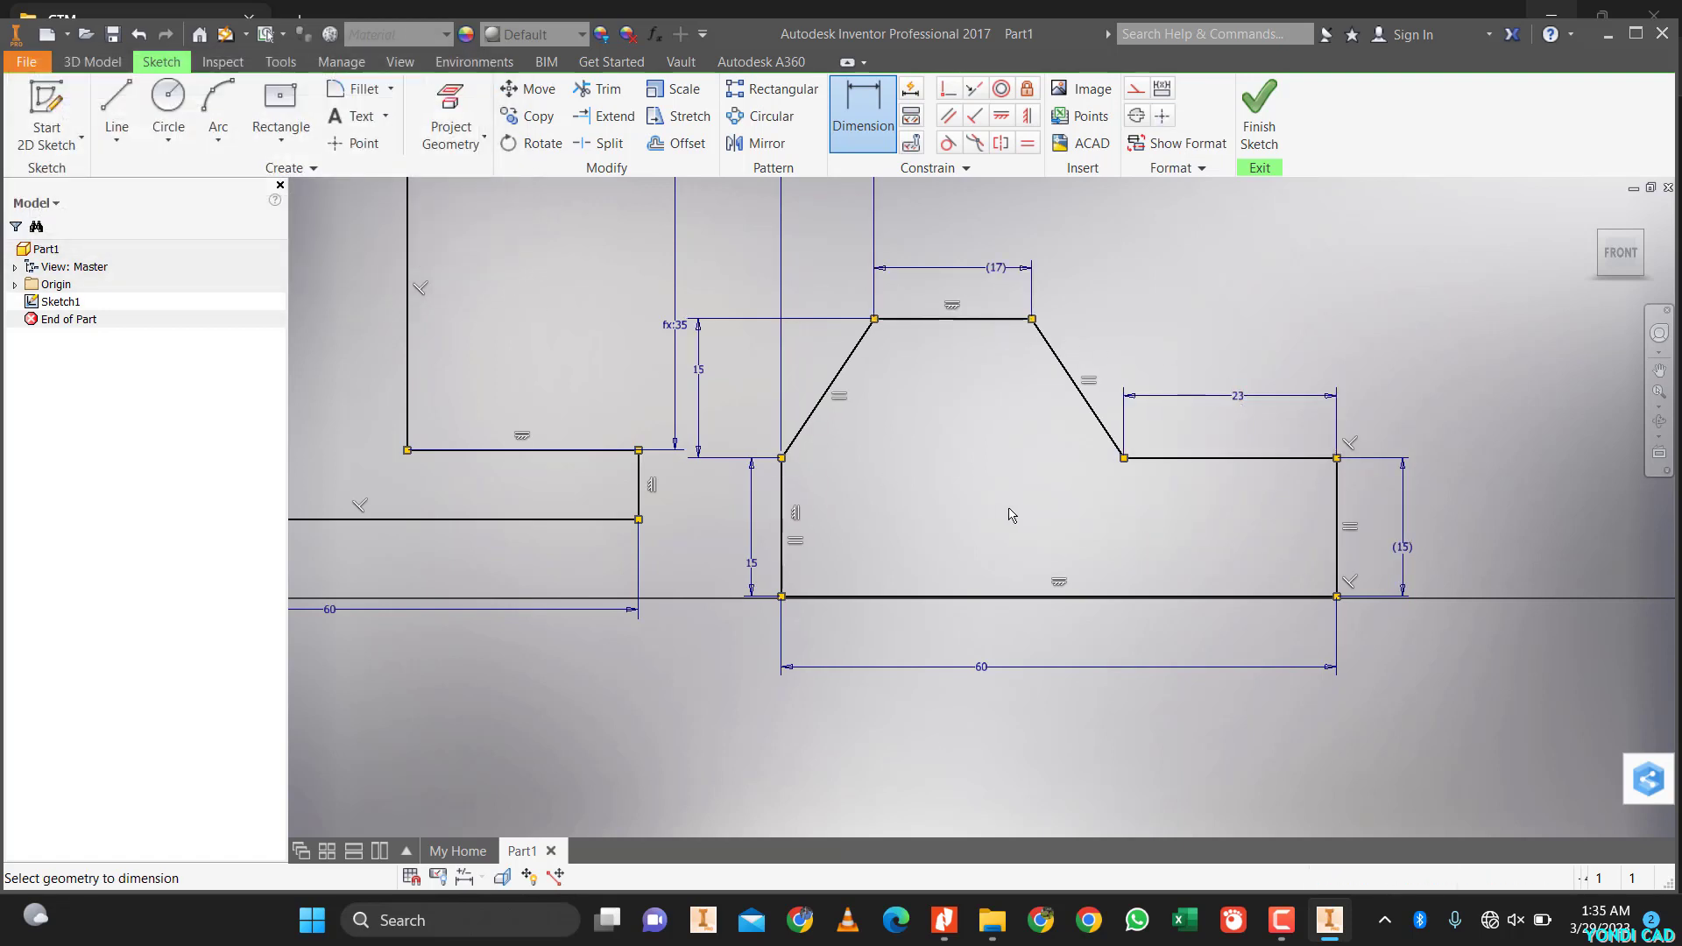
pyautogui.click(945, 931)
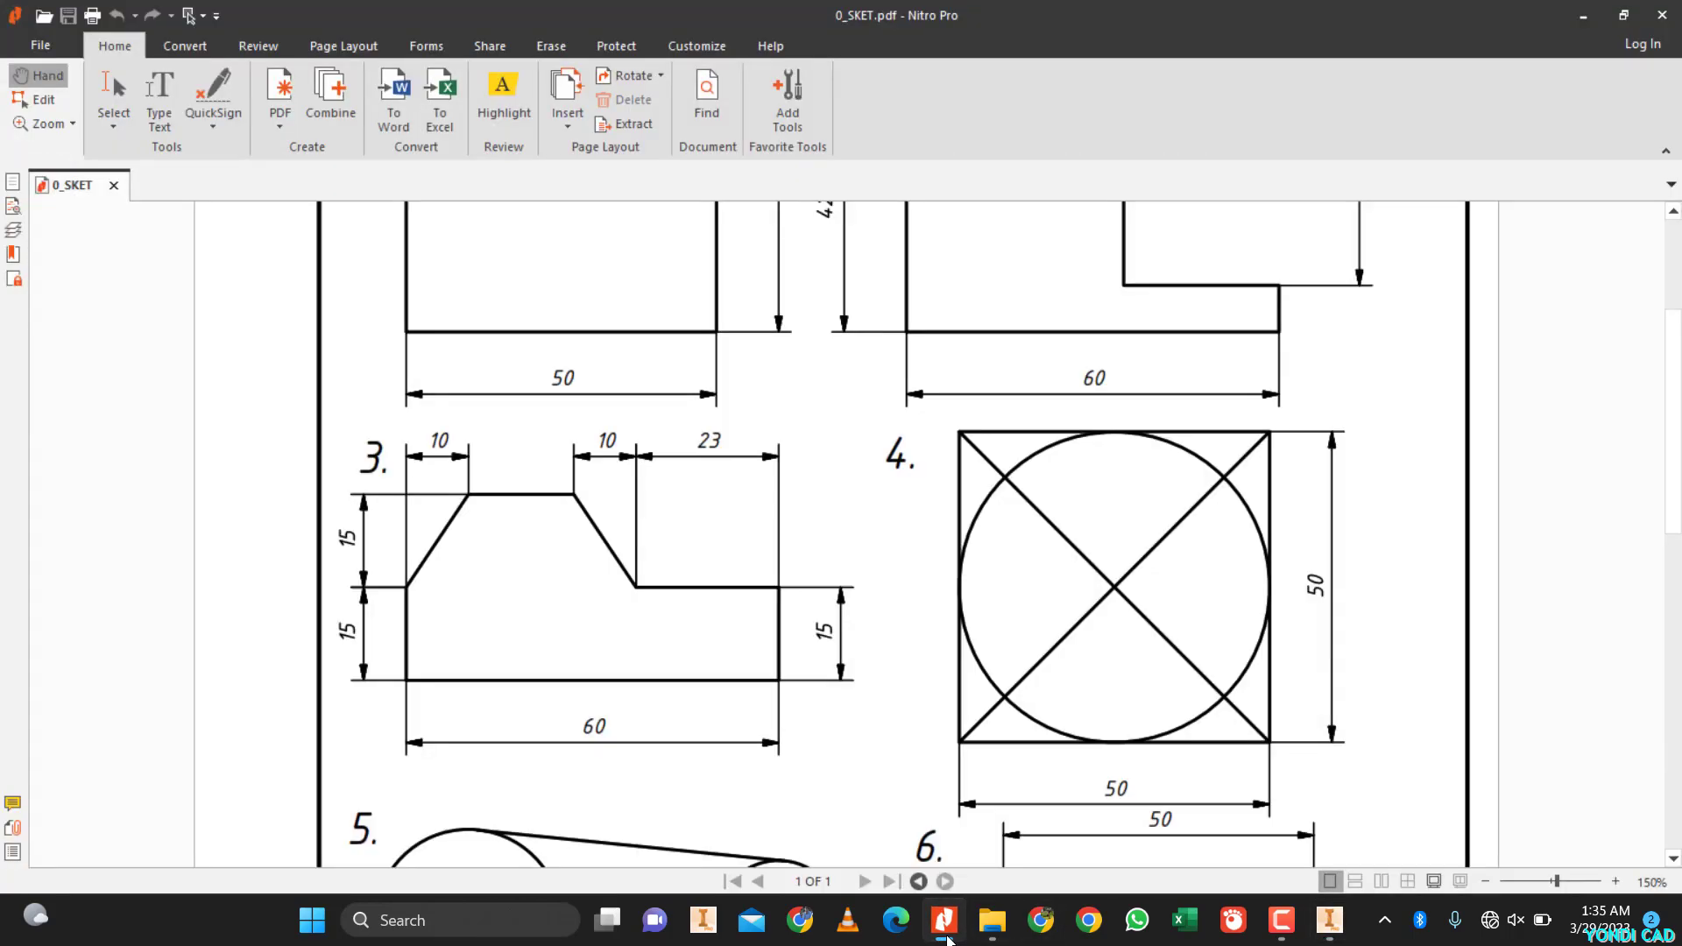
pyautogui.click(945, 930)
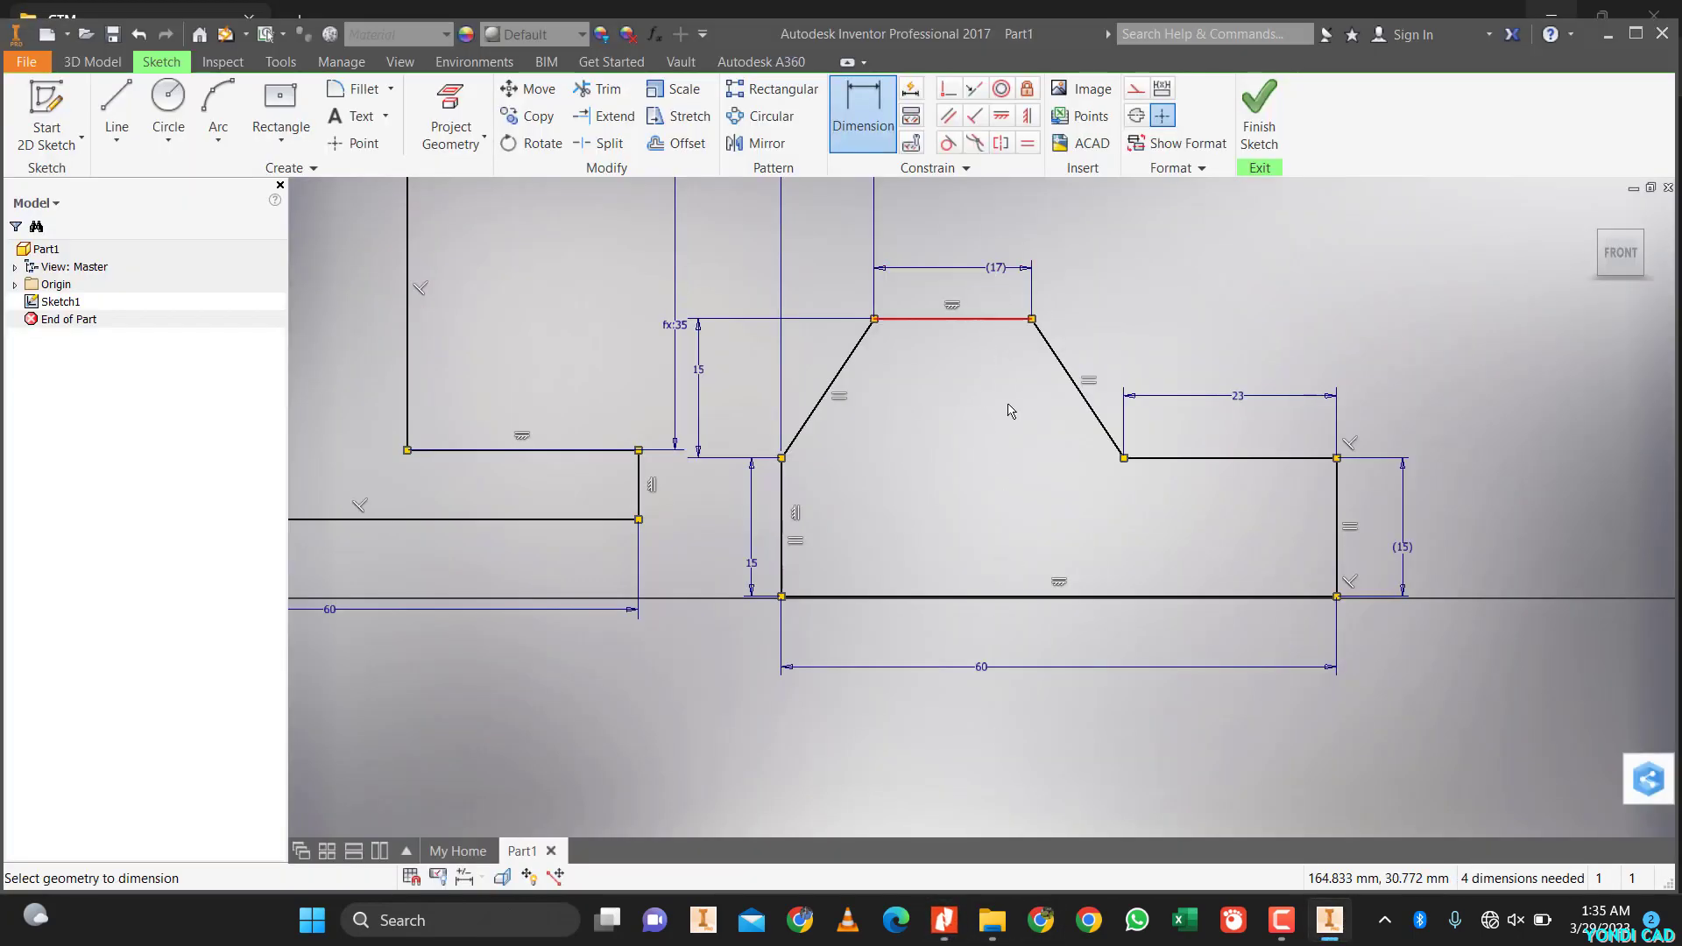
pyautogui.moveTo(1021, 438); pyautogui.dragTo(1082, 599, button='middle')
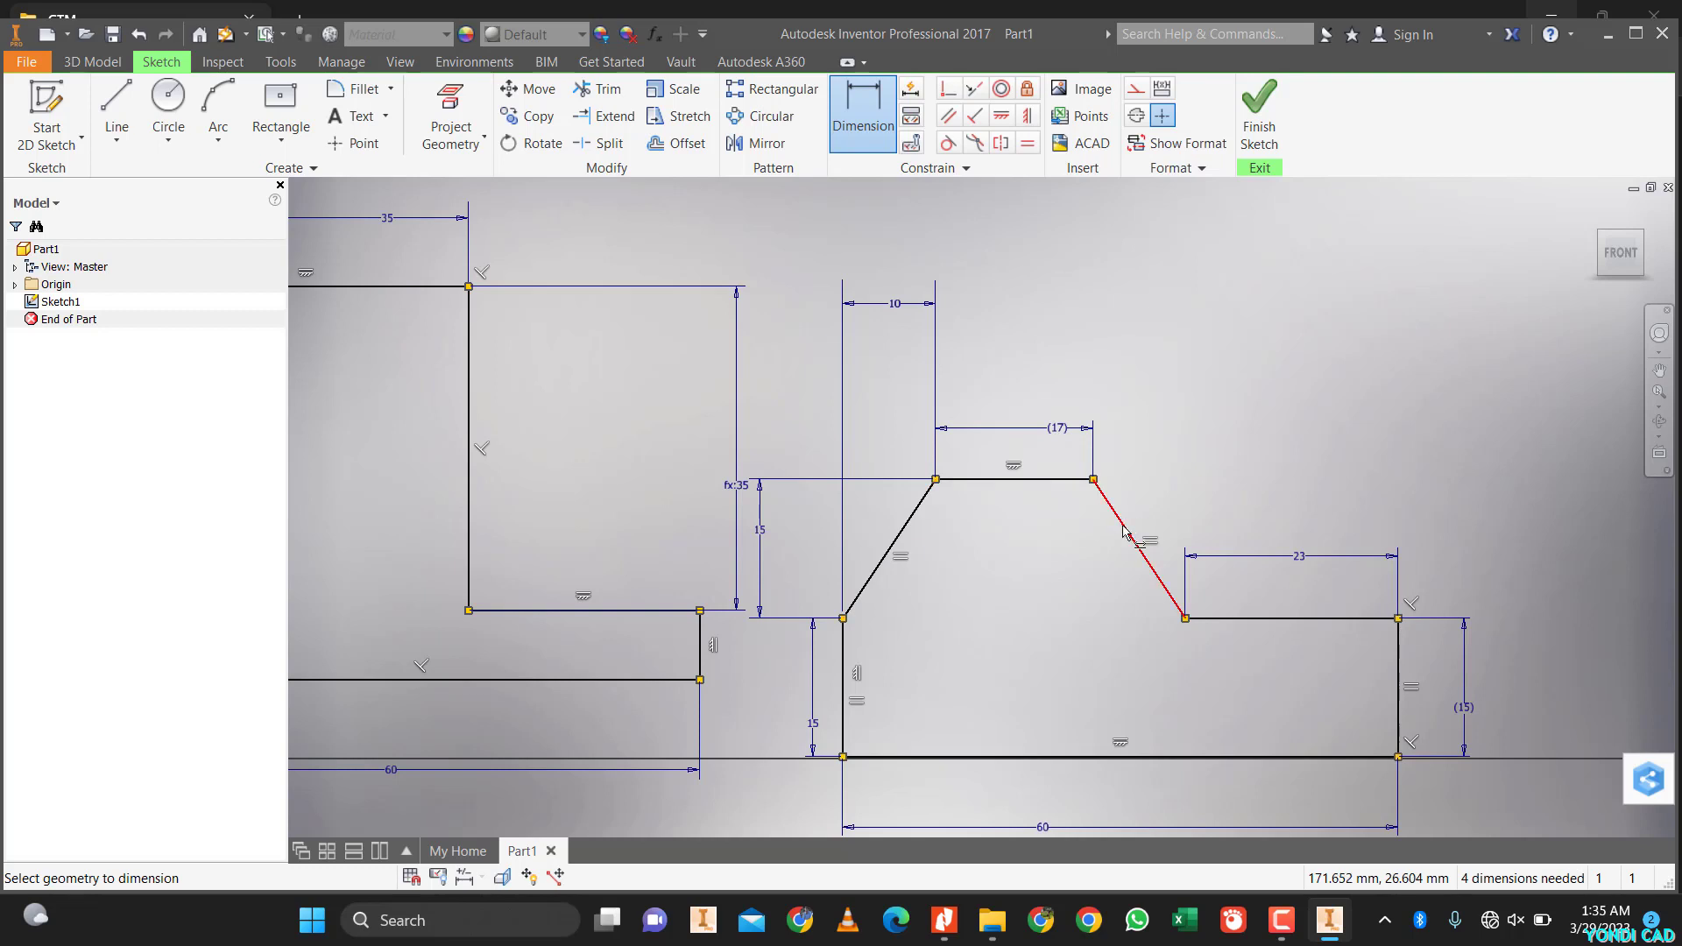
pyautogui.moveTo(1119, 707); pyautogui.dragTo(1127, 601, button='middle')
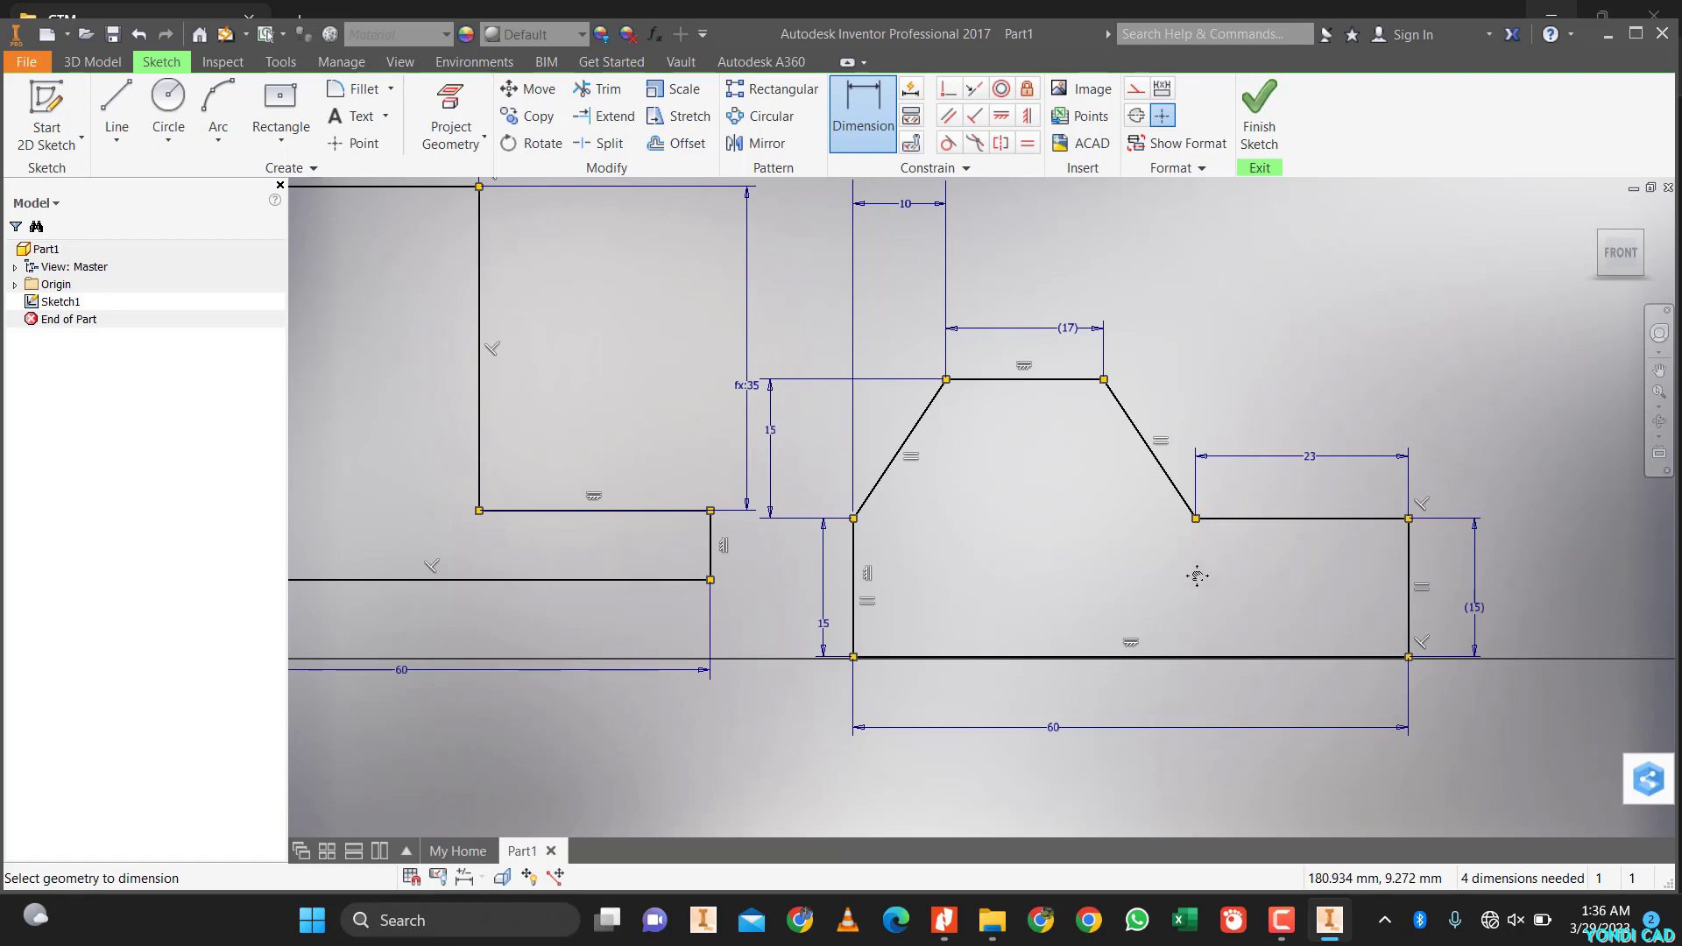
# - Check figure 4 in the Nitro Pro PDF and draw its 50 by 50 mm centre-point square in Inventor, in the free area beside figure 3
pyautogui.moveTo(1197, 576); pyautogui.dragTo(777, 608, button='middle')
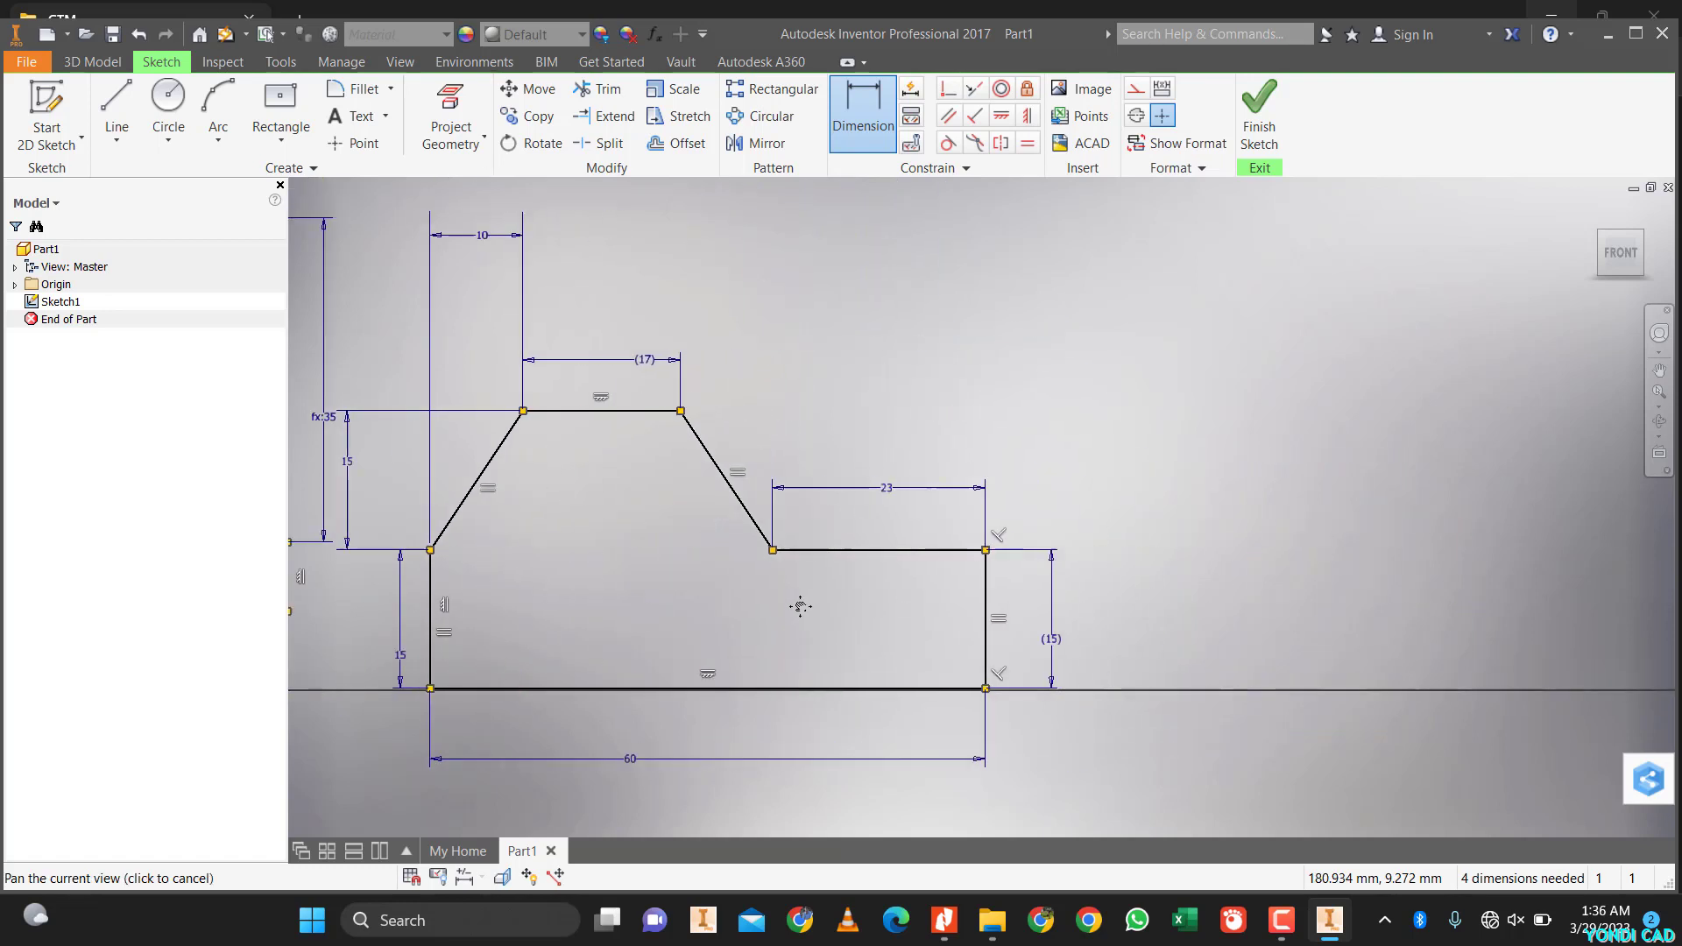
pyautogui.click(942, 921)
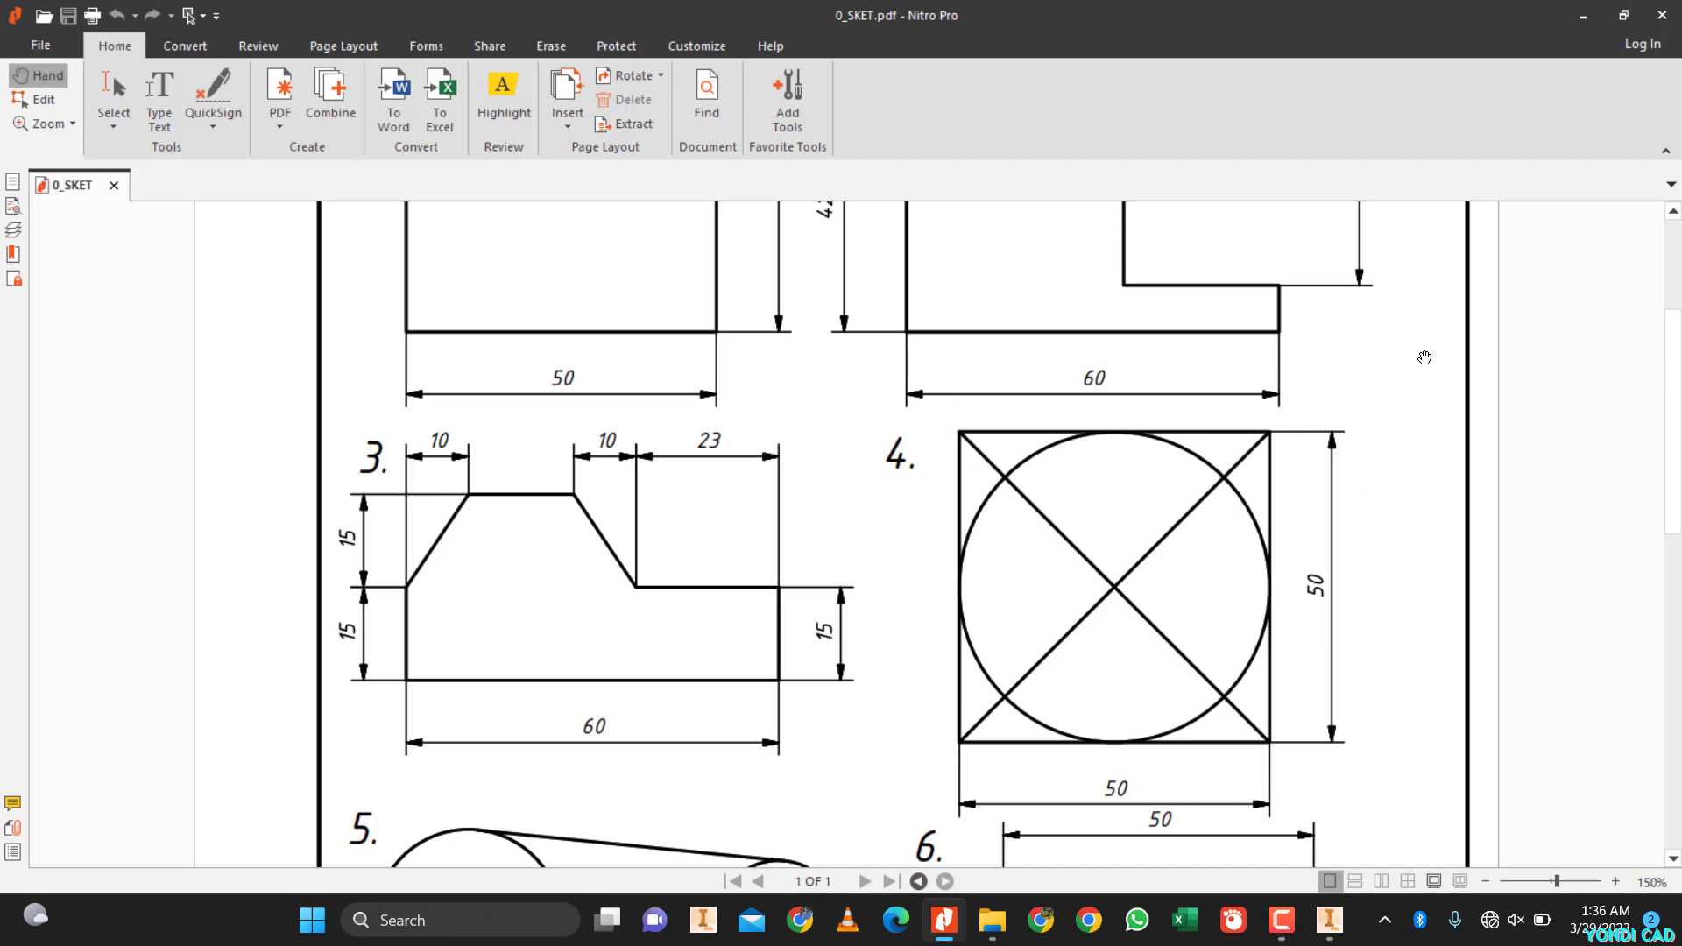
pyautogui.click(1584, 19)
pyautogui.moveTo(1164, 412); pyautogui.dragTo(977, 404, button='middle')
pyautogui.click(280, 101)
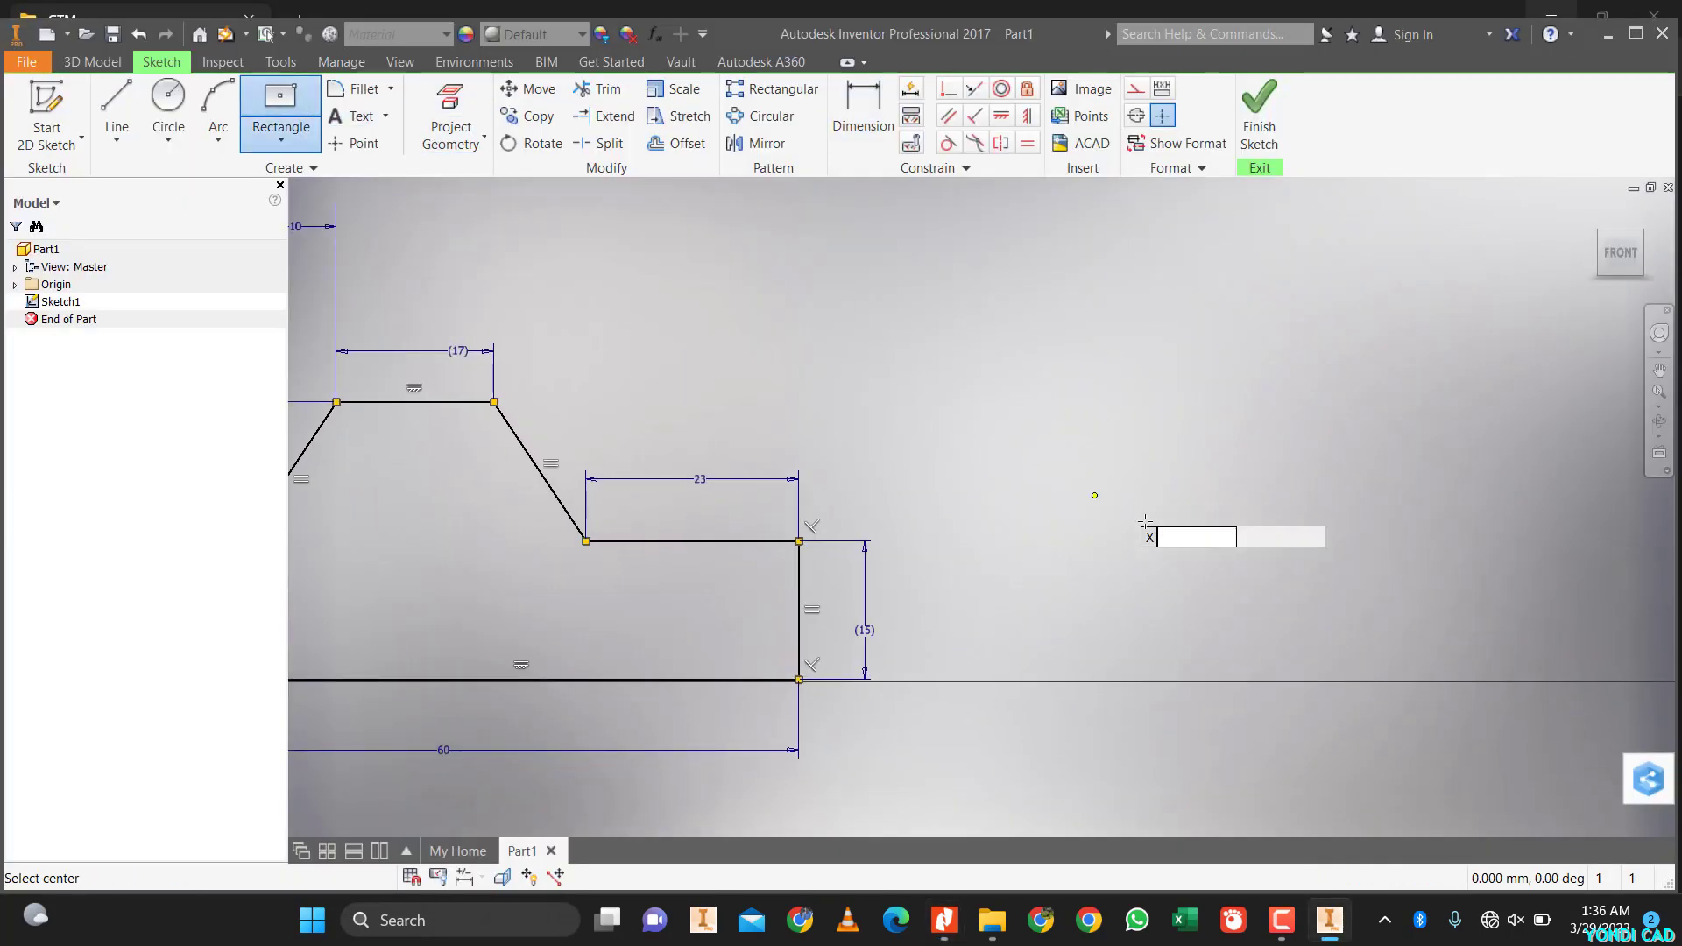
pyautogui.click(1182, 484)
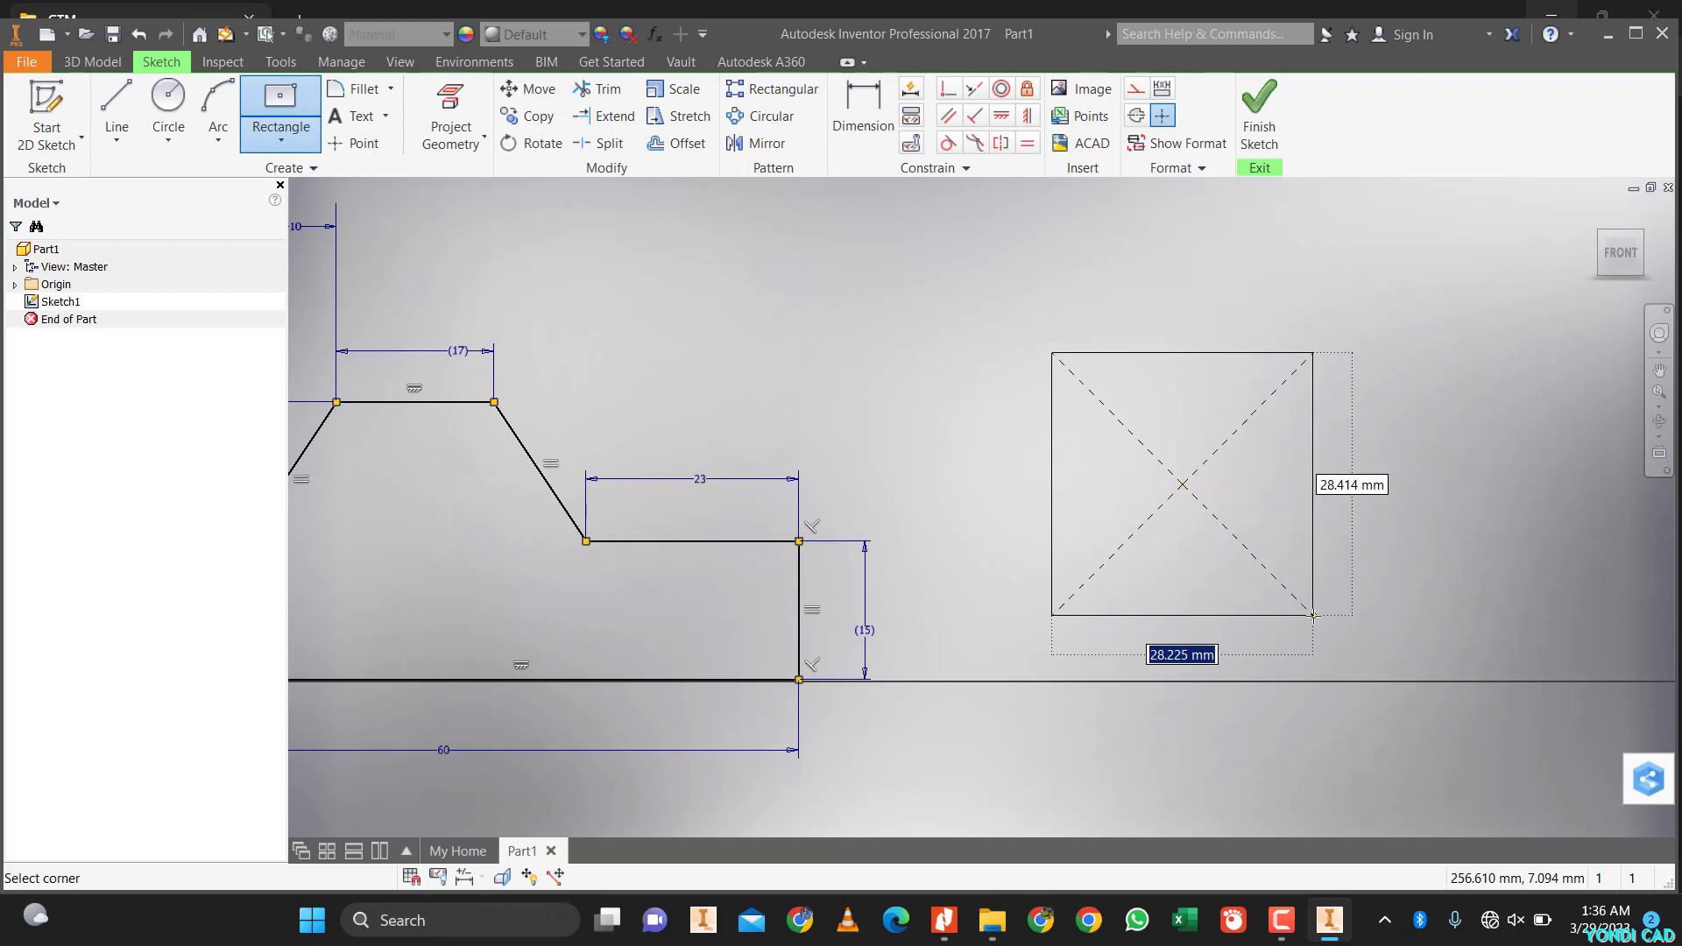
pyautogui.write('50')
pyautogui.press('Tab')
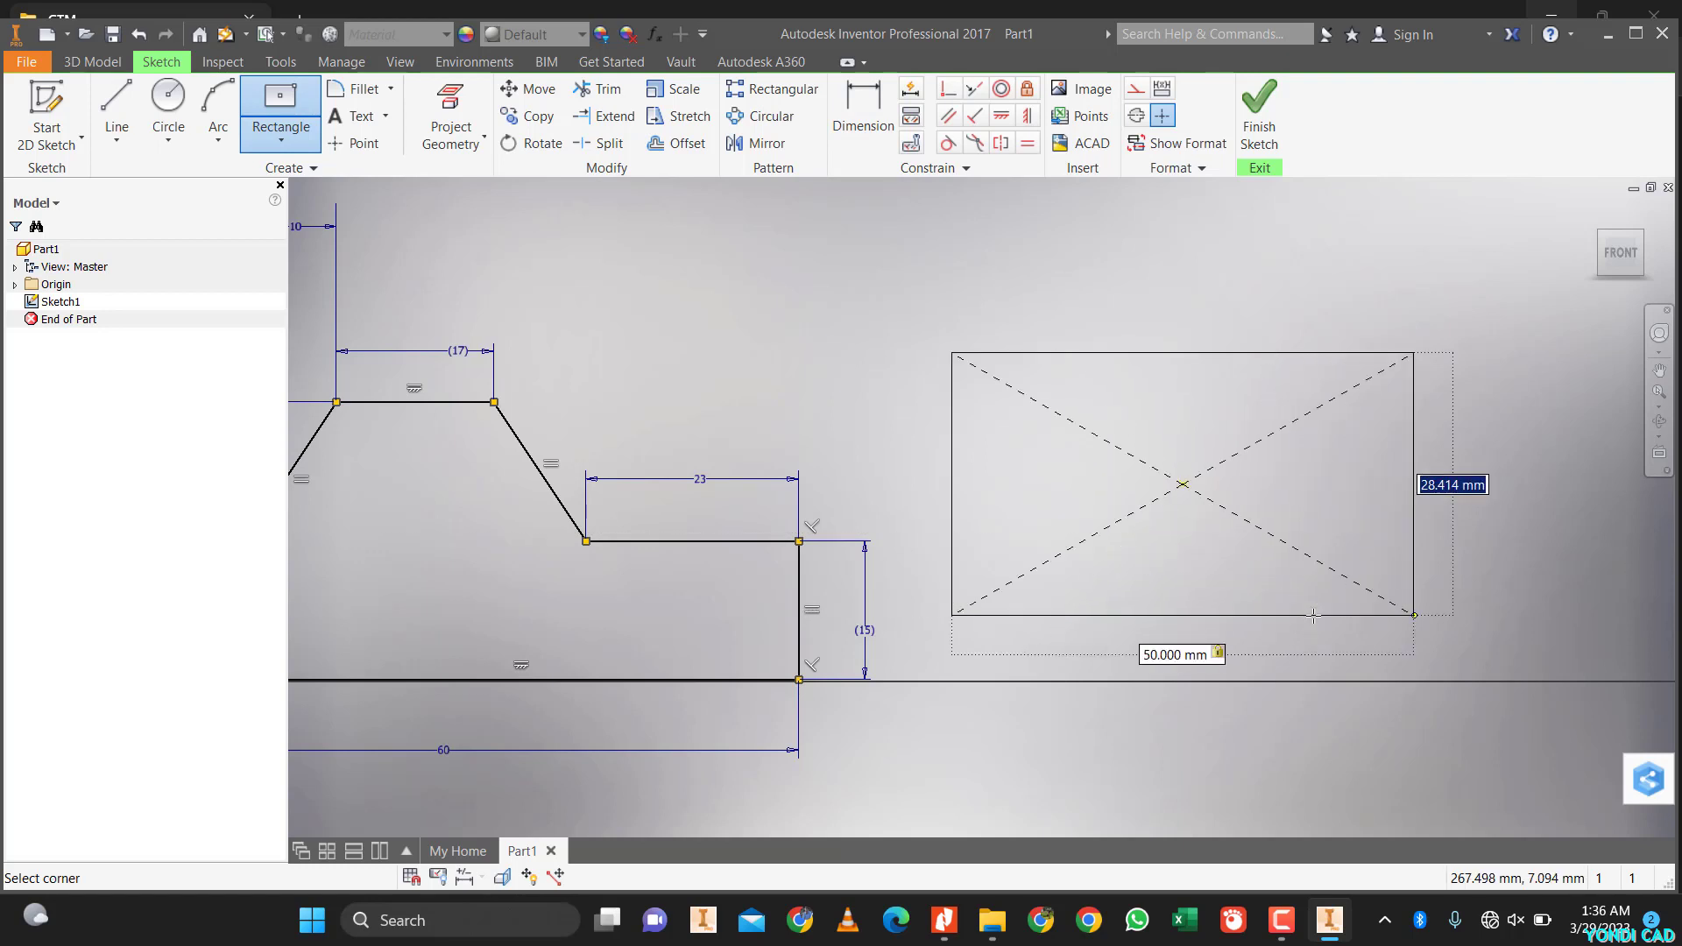
pyautogui.write('50')
pyautogui.press('Return')
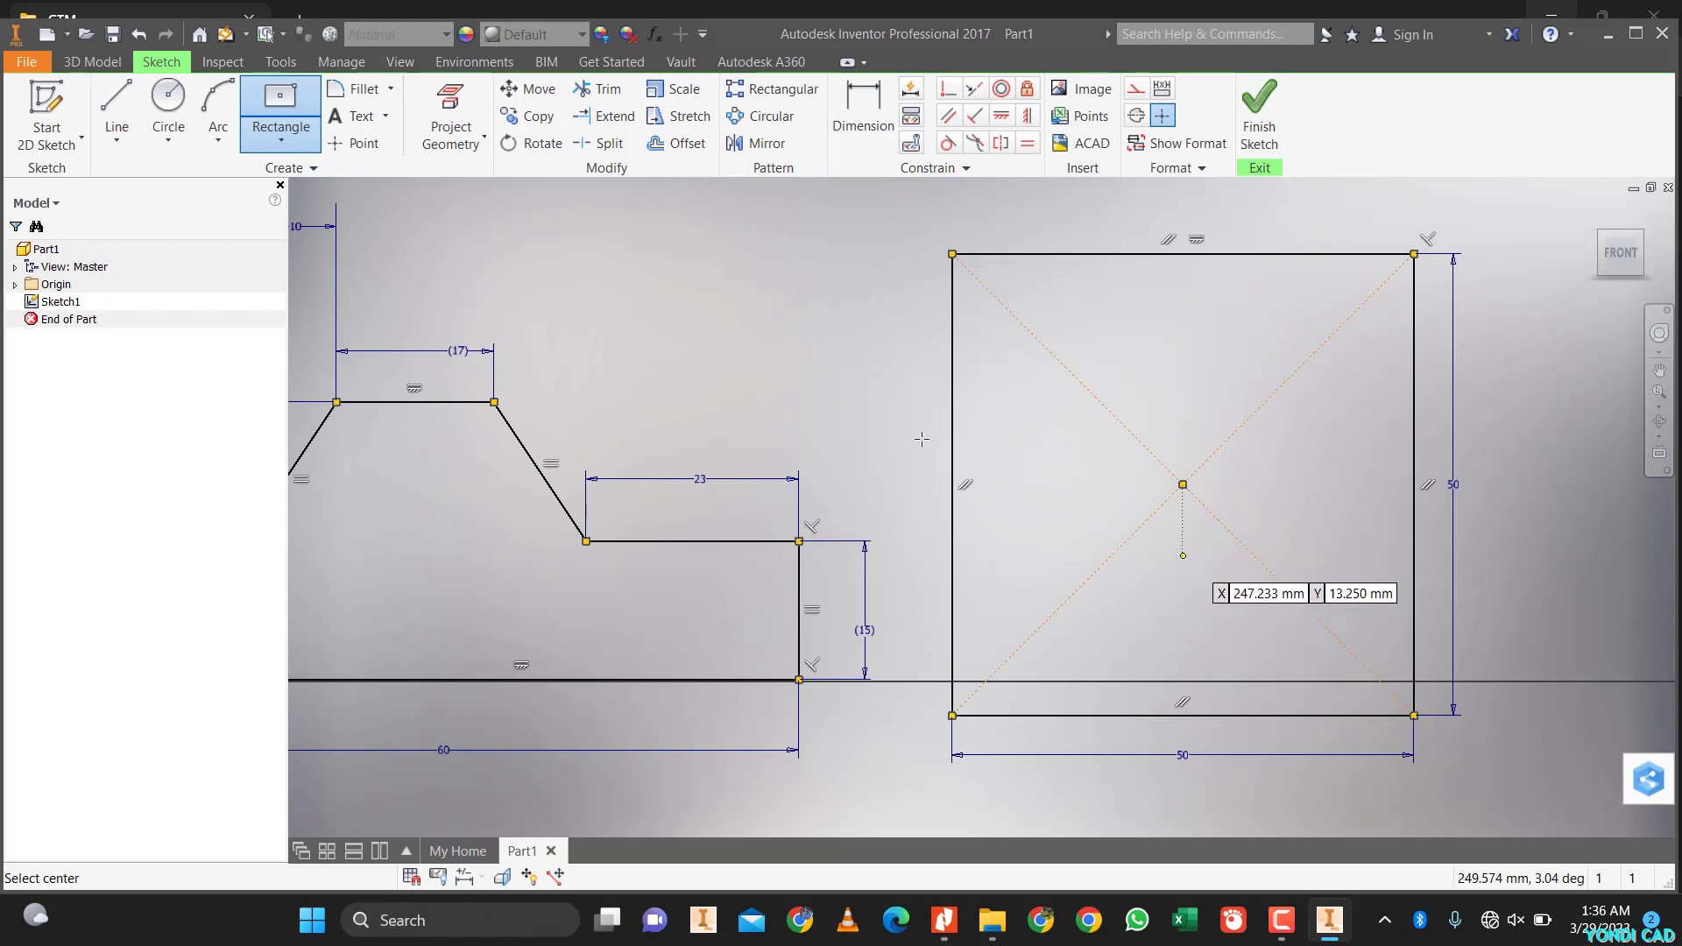
# - Draw a circle about 27 mm in diameter inside the square, with its centre slightly above the square's centre point
pyautogui.click(168, 101)
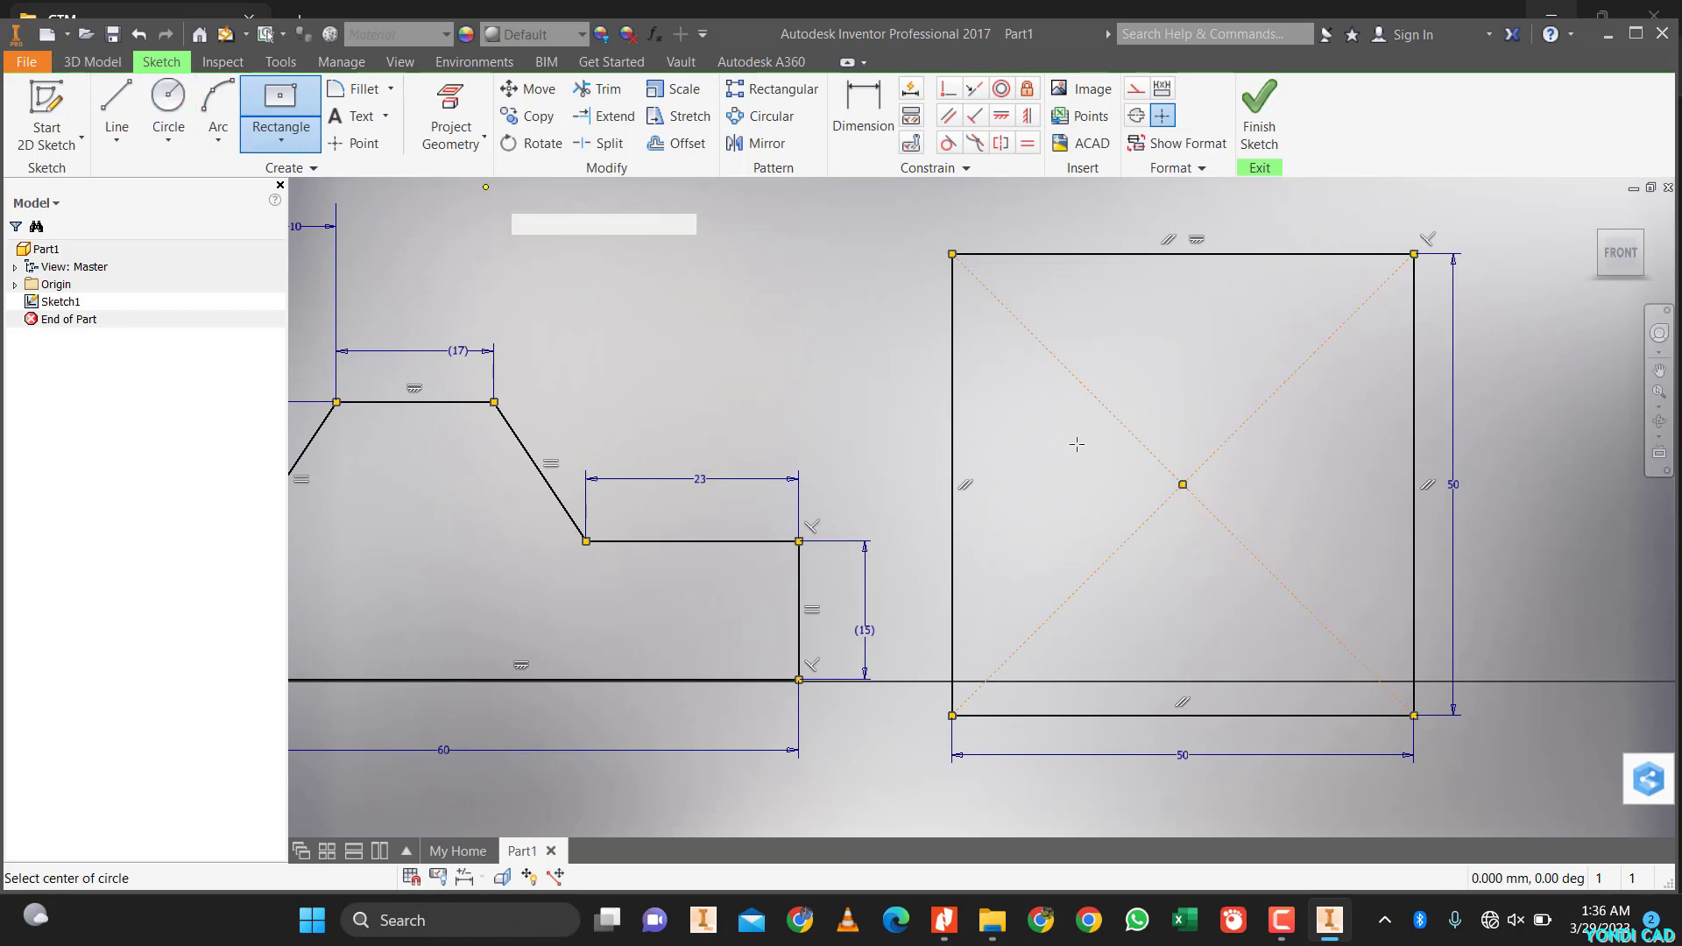
pyautogui.click(1175, 412)
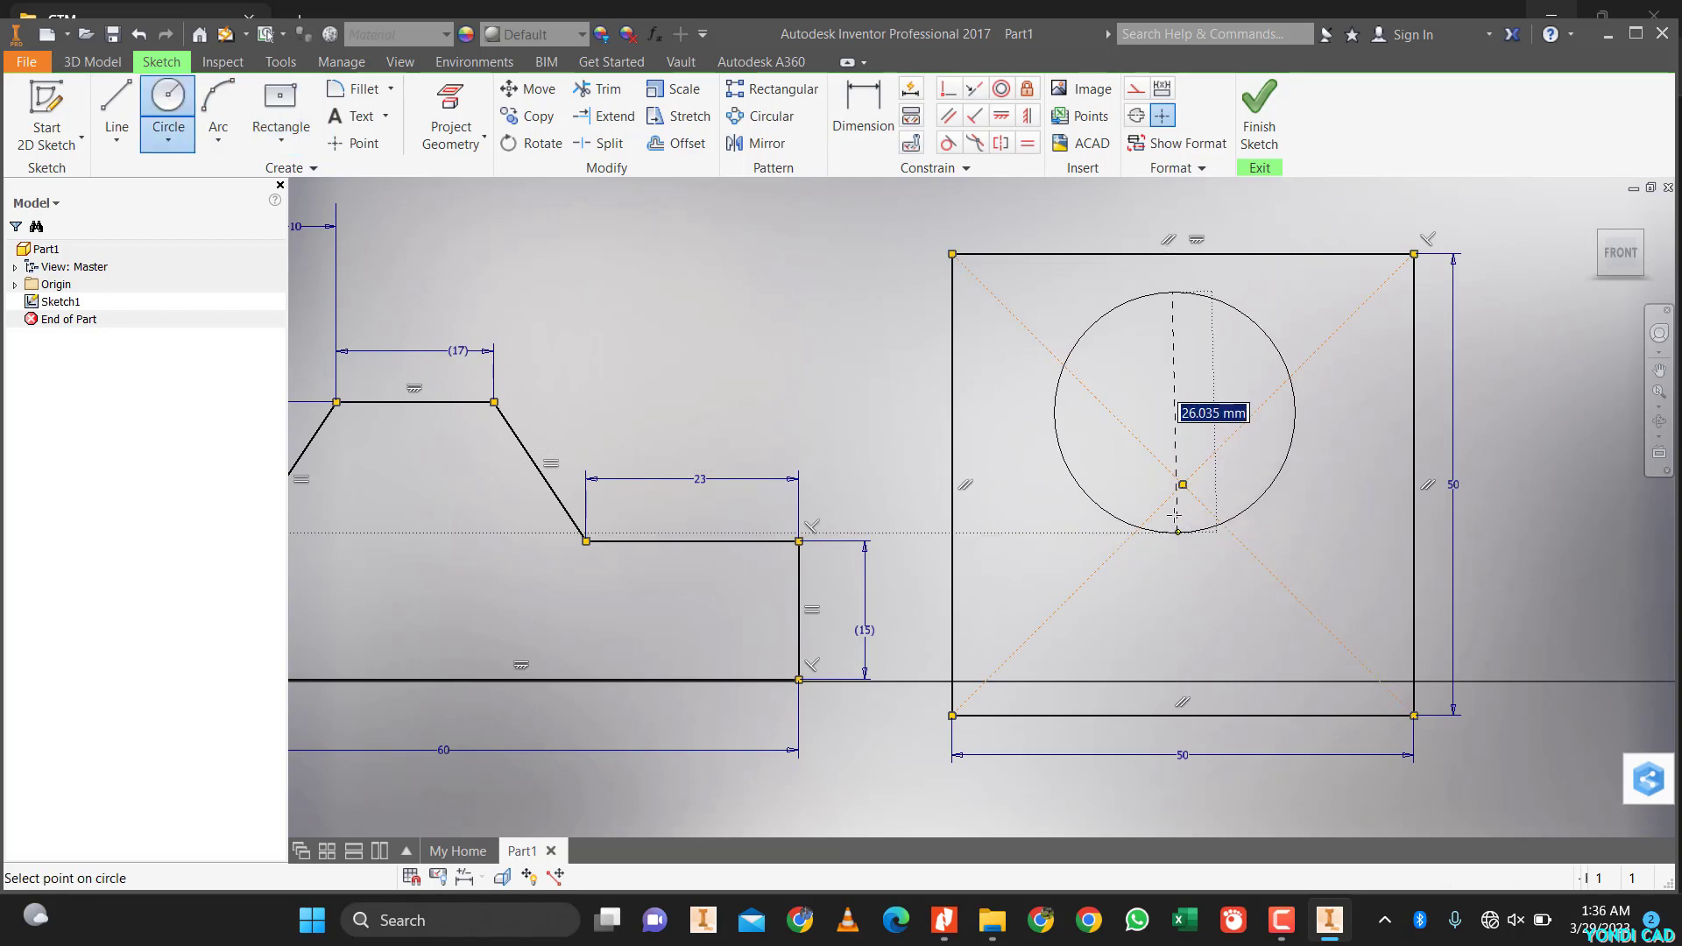
pyautogui.press('Escape')
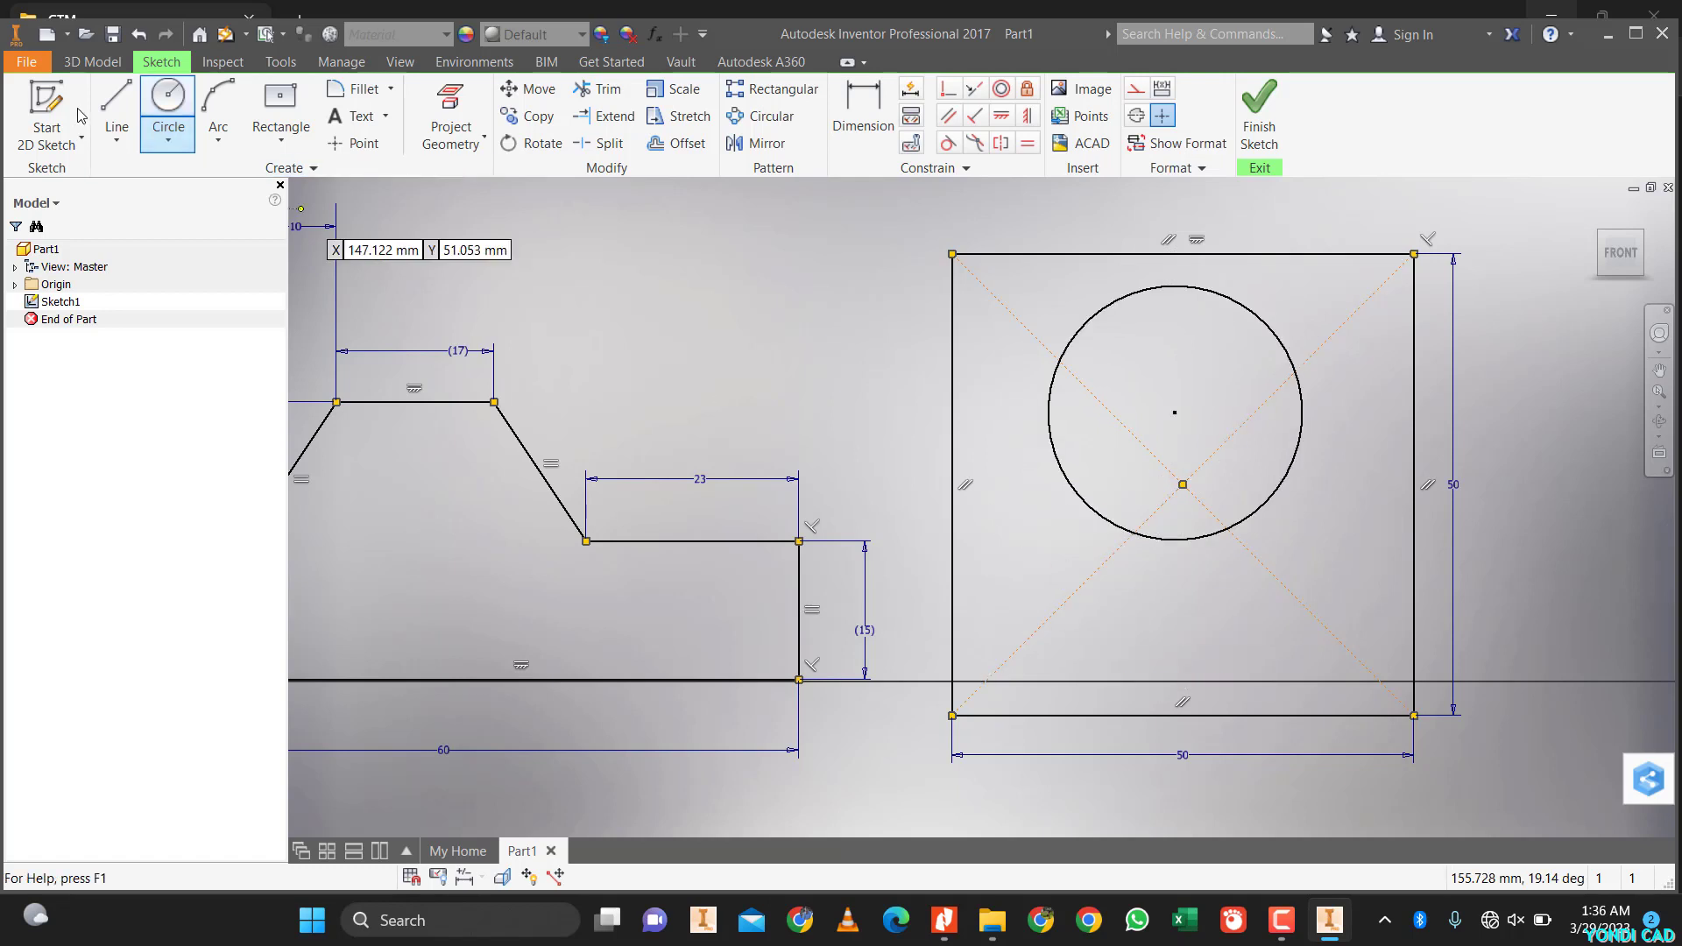
# - Draw two crossing sloped lines over the square, each starting and ending just outside its vertical sides
pyautogui.click(116, 105)
pyautogui.click(904, 275)
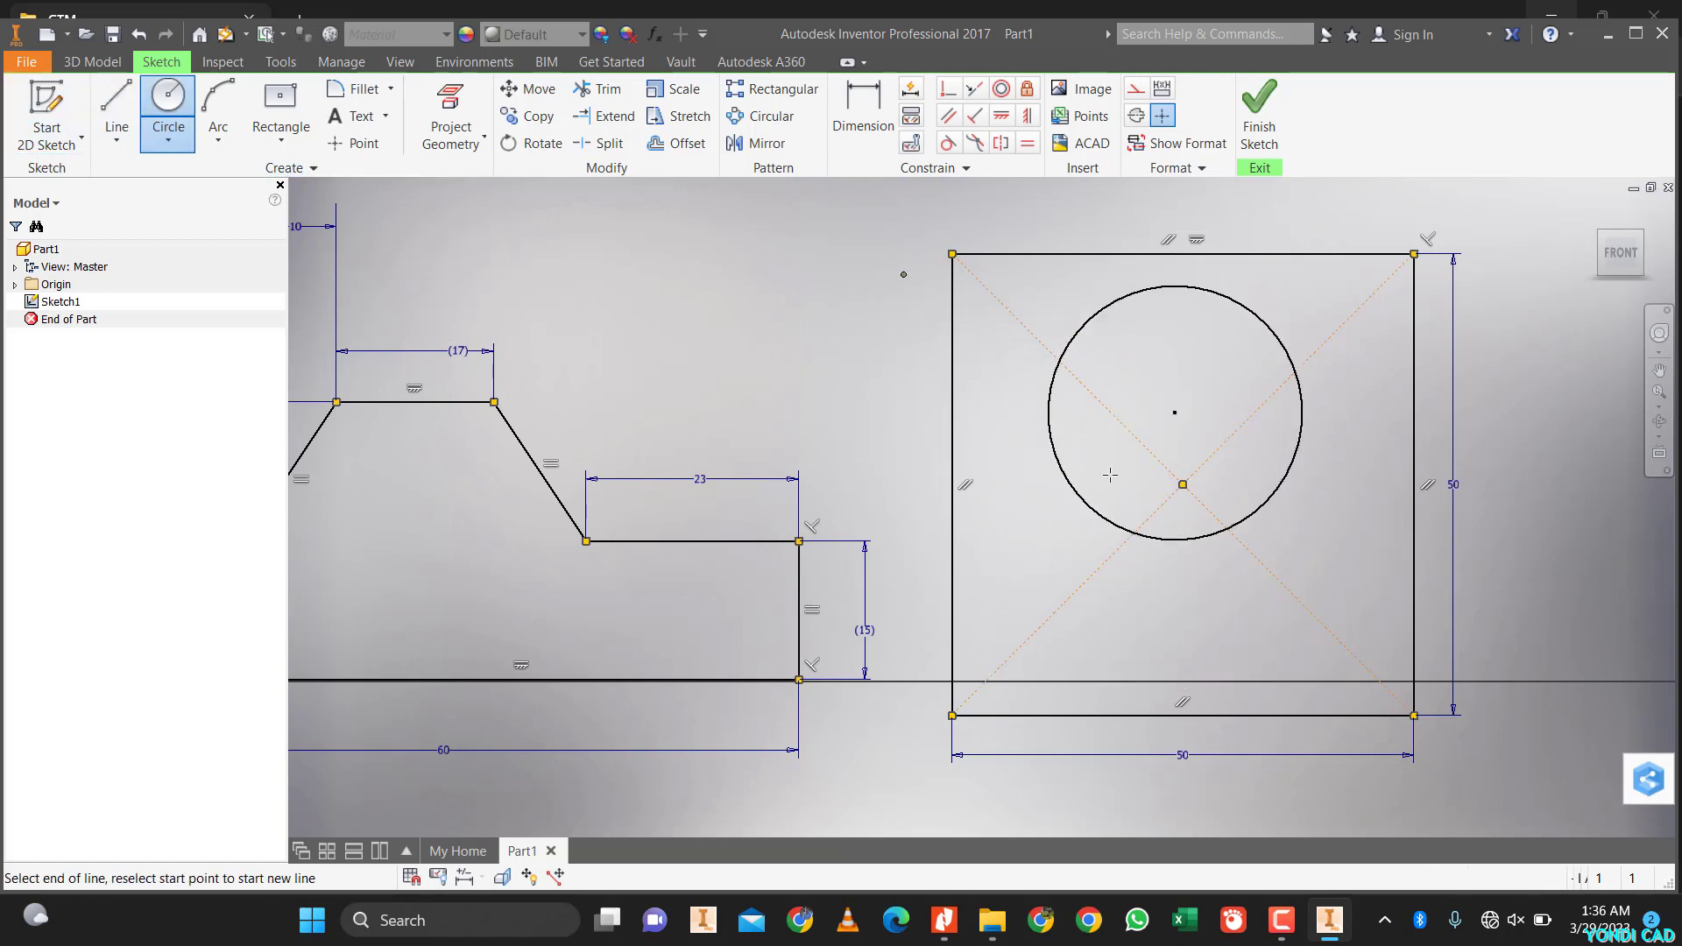
pyautogui.click(1489, 654)
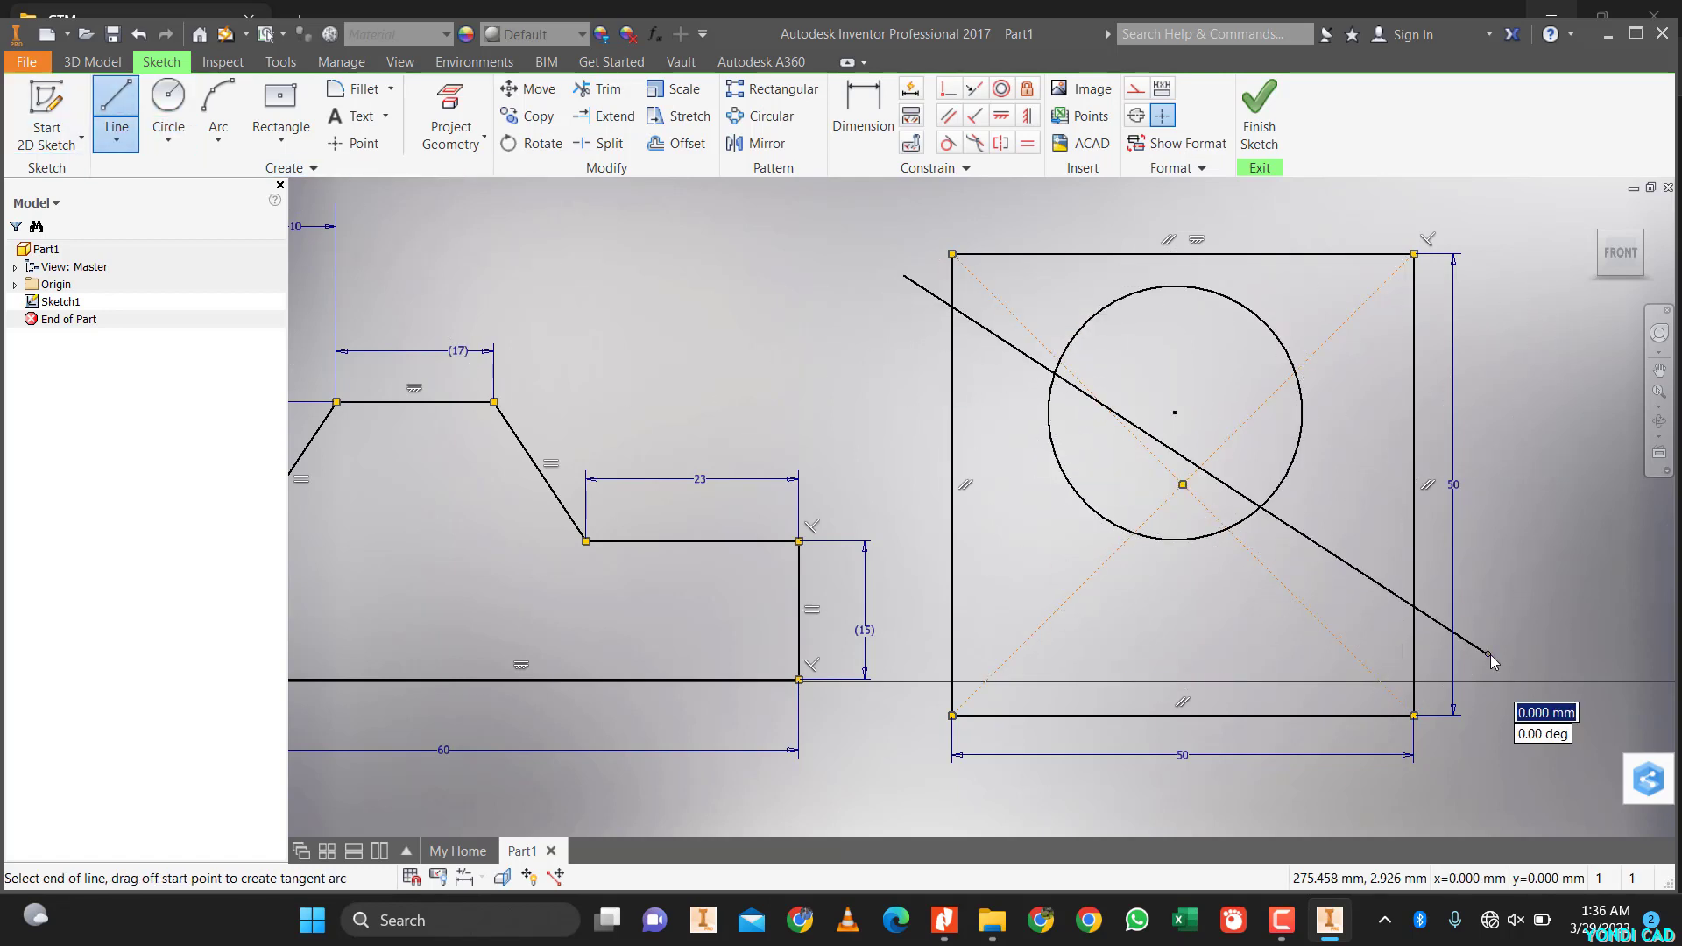
pyautogui.press('Escape')
pyautogui.click(1479, 284)
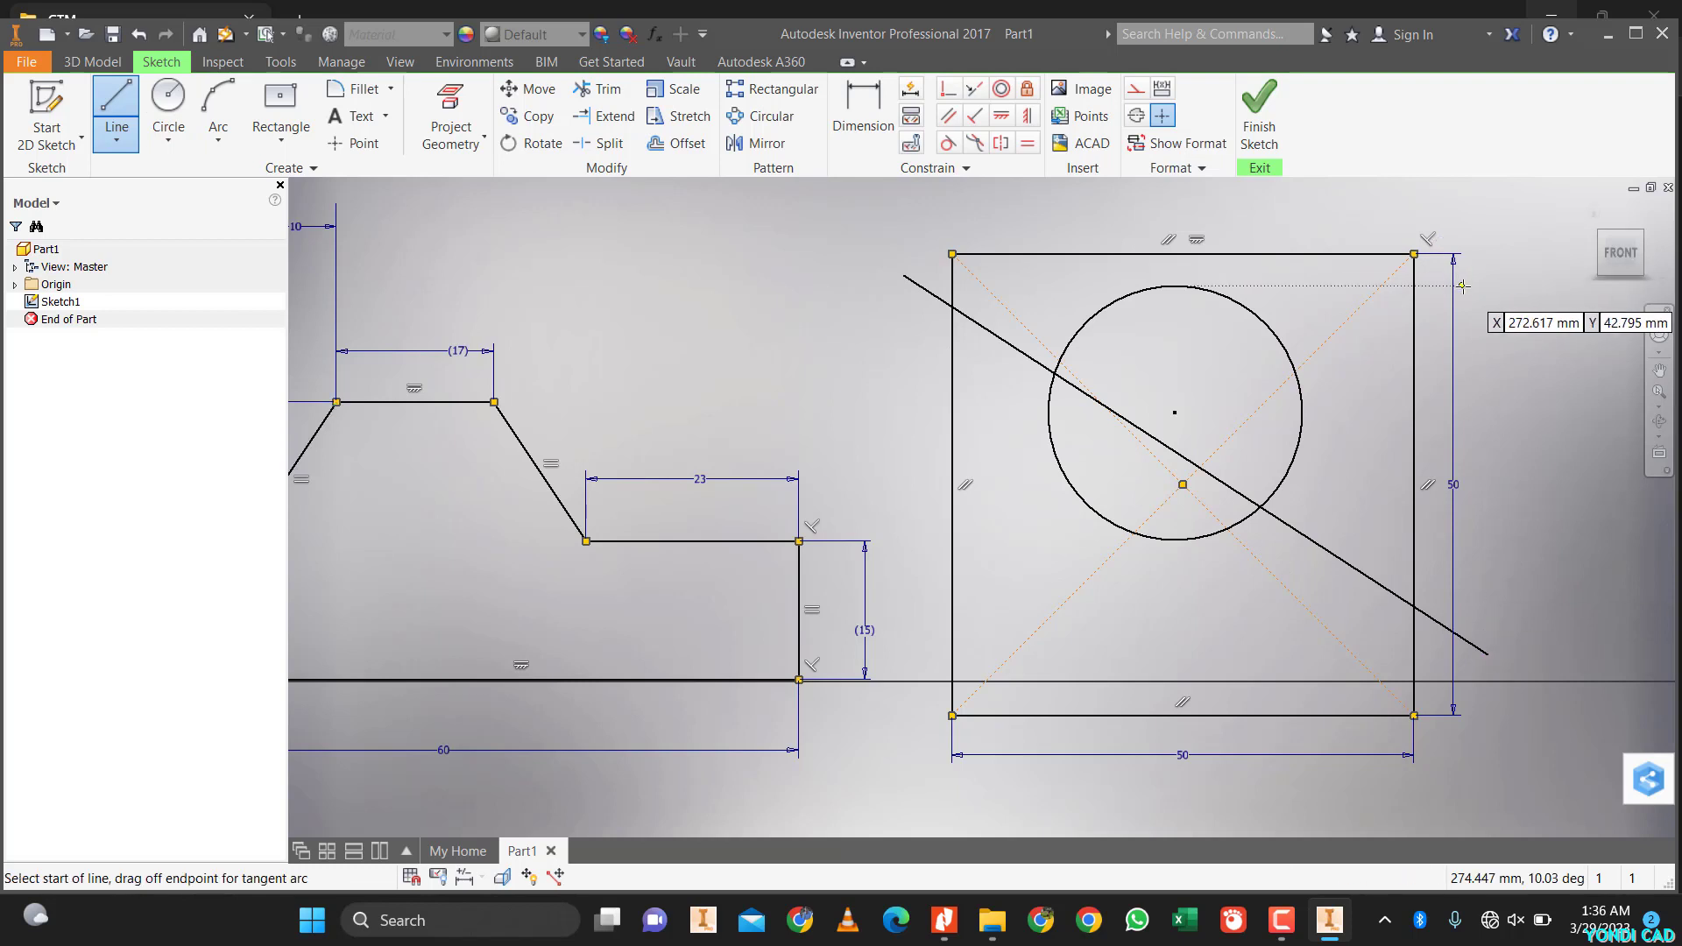
pyautogui.click(927, 654)
pyautogui.press('Escape')
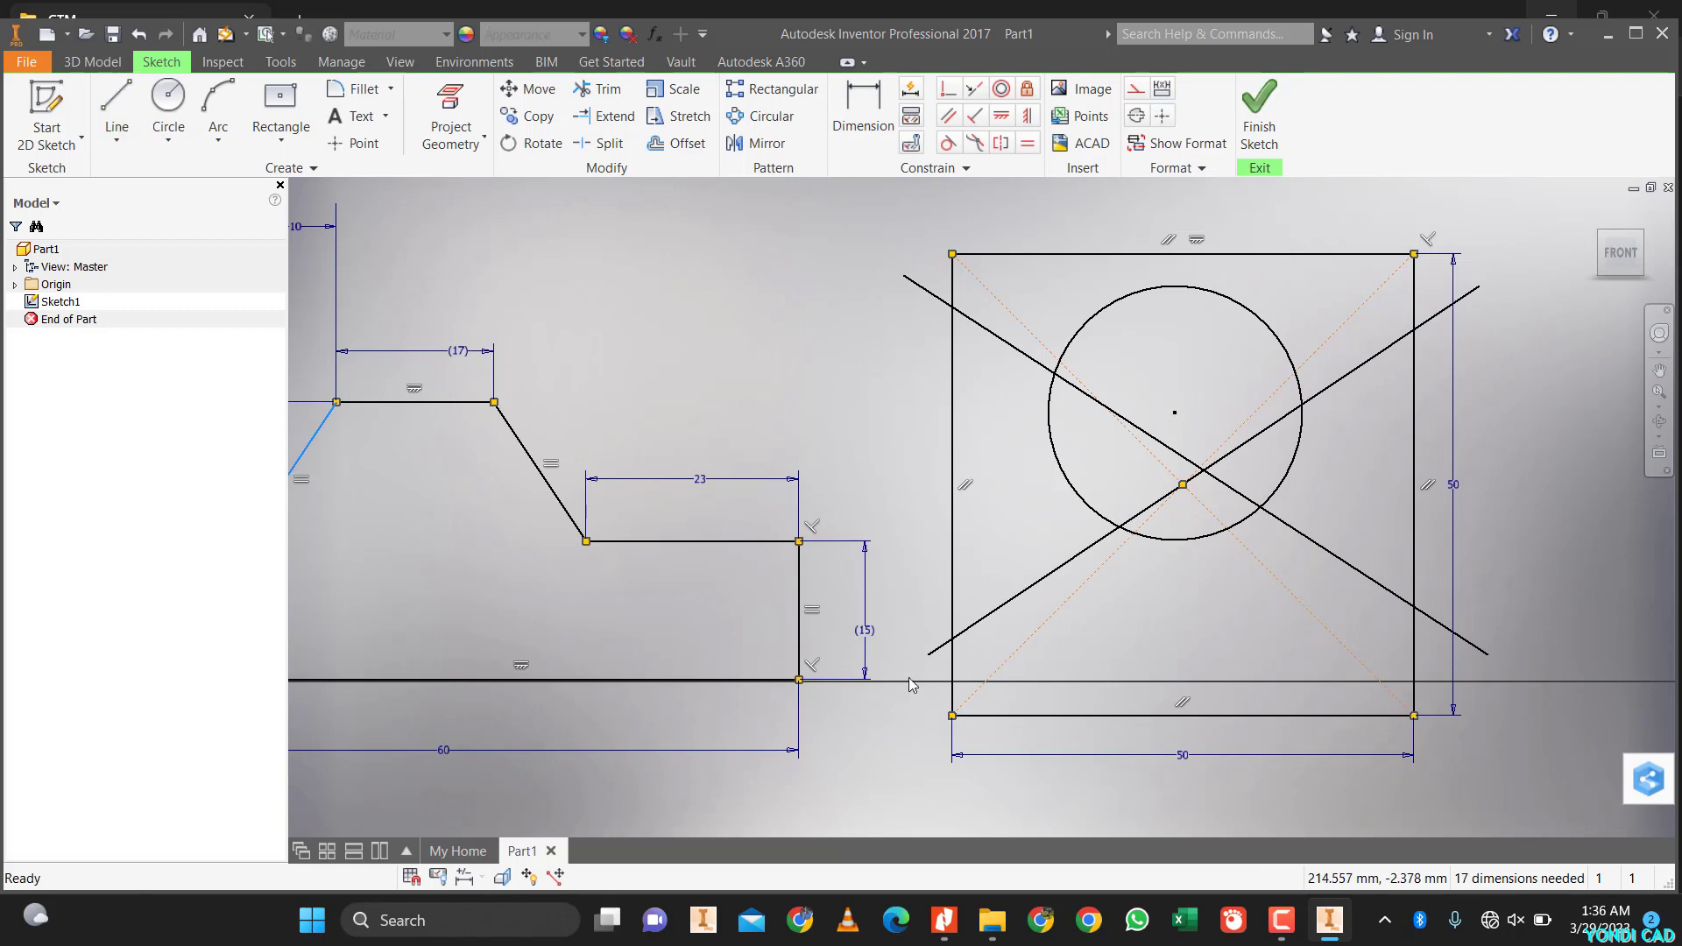
# - Apply Coincident constraints joining the falling line's two ends to the square's upper-left and lower-right corners
pyautogui.click(951, 96)
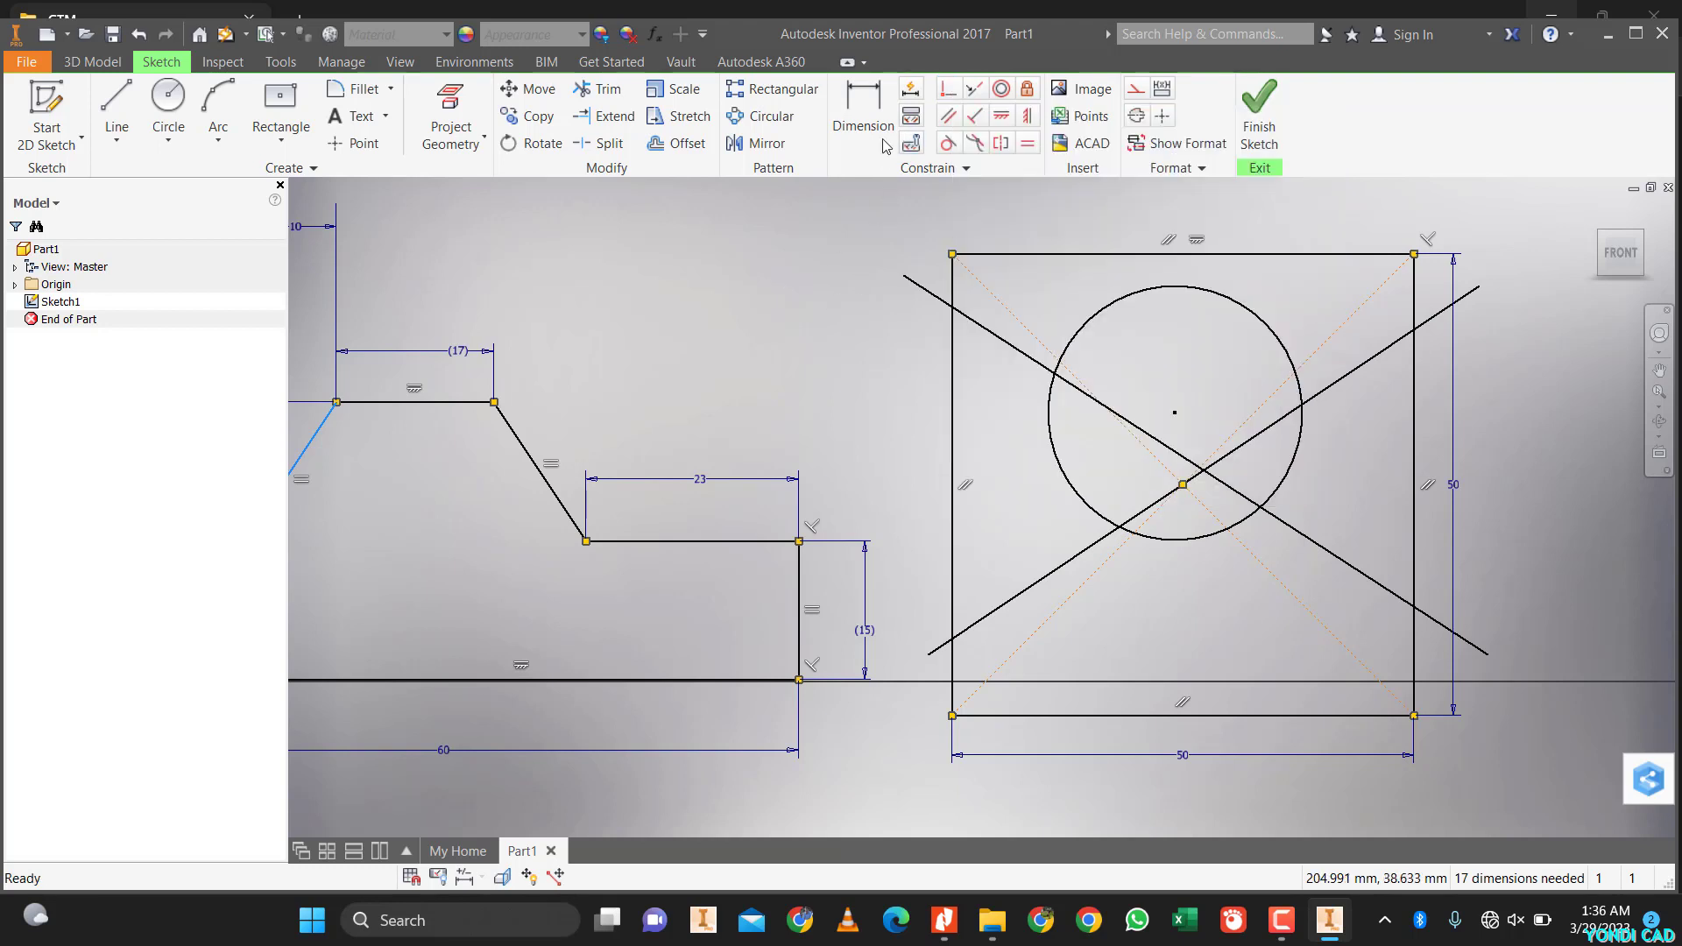
pyautogui.click(948, 98)
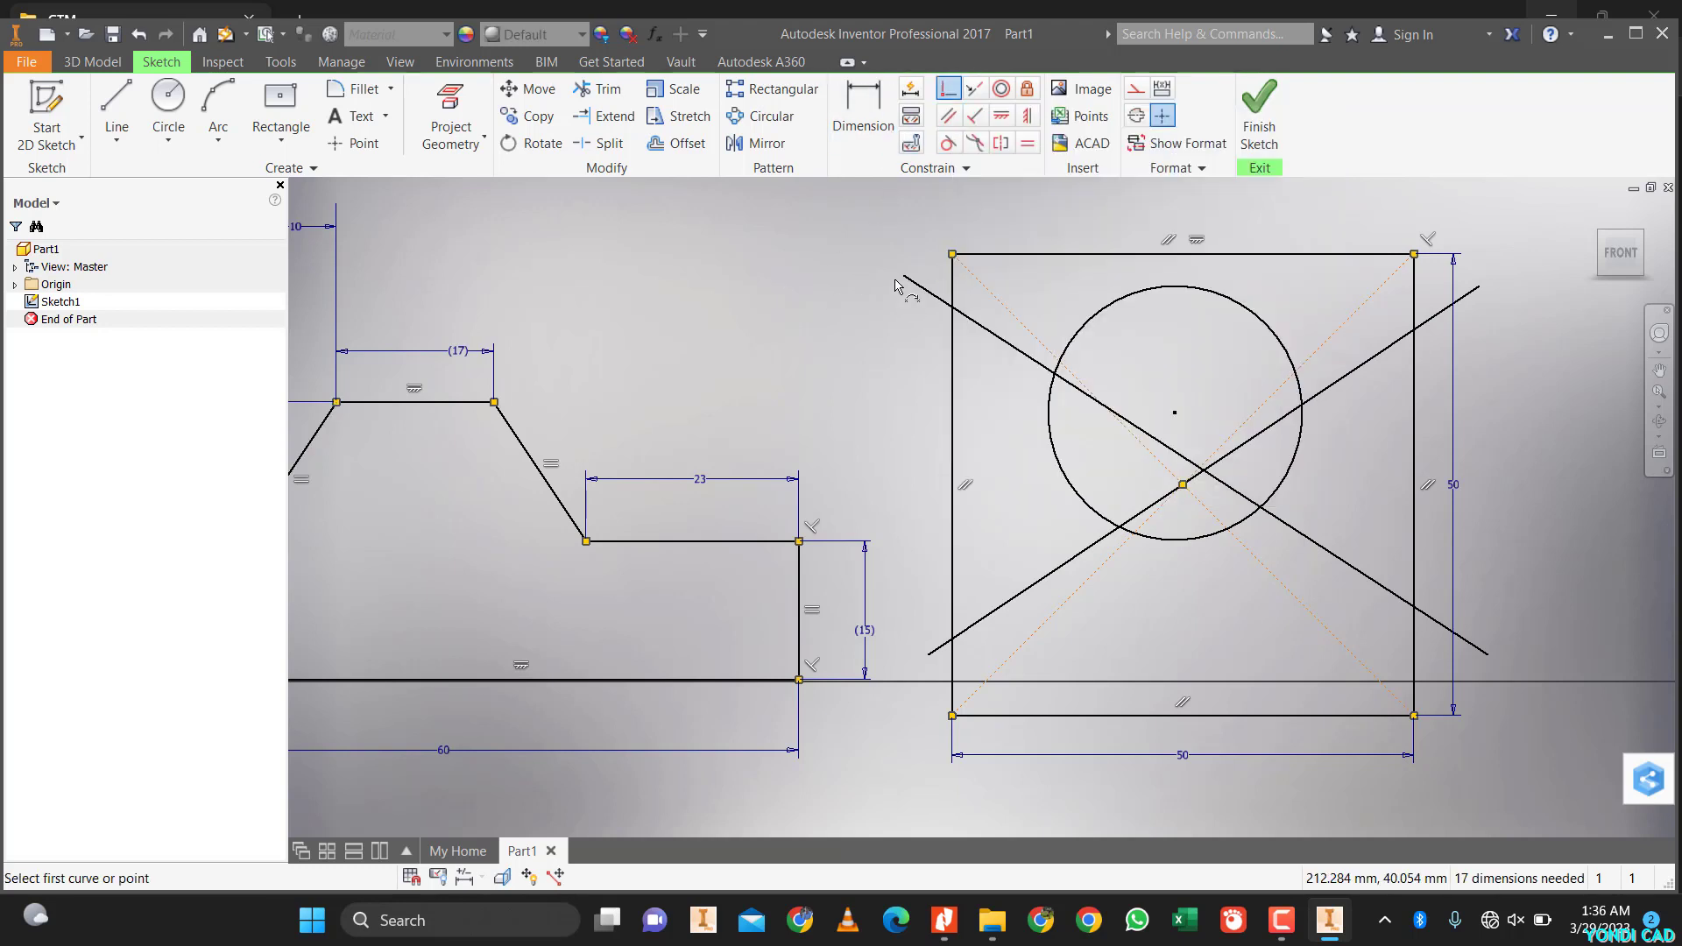
pyautogui.click(904, 277)
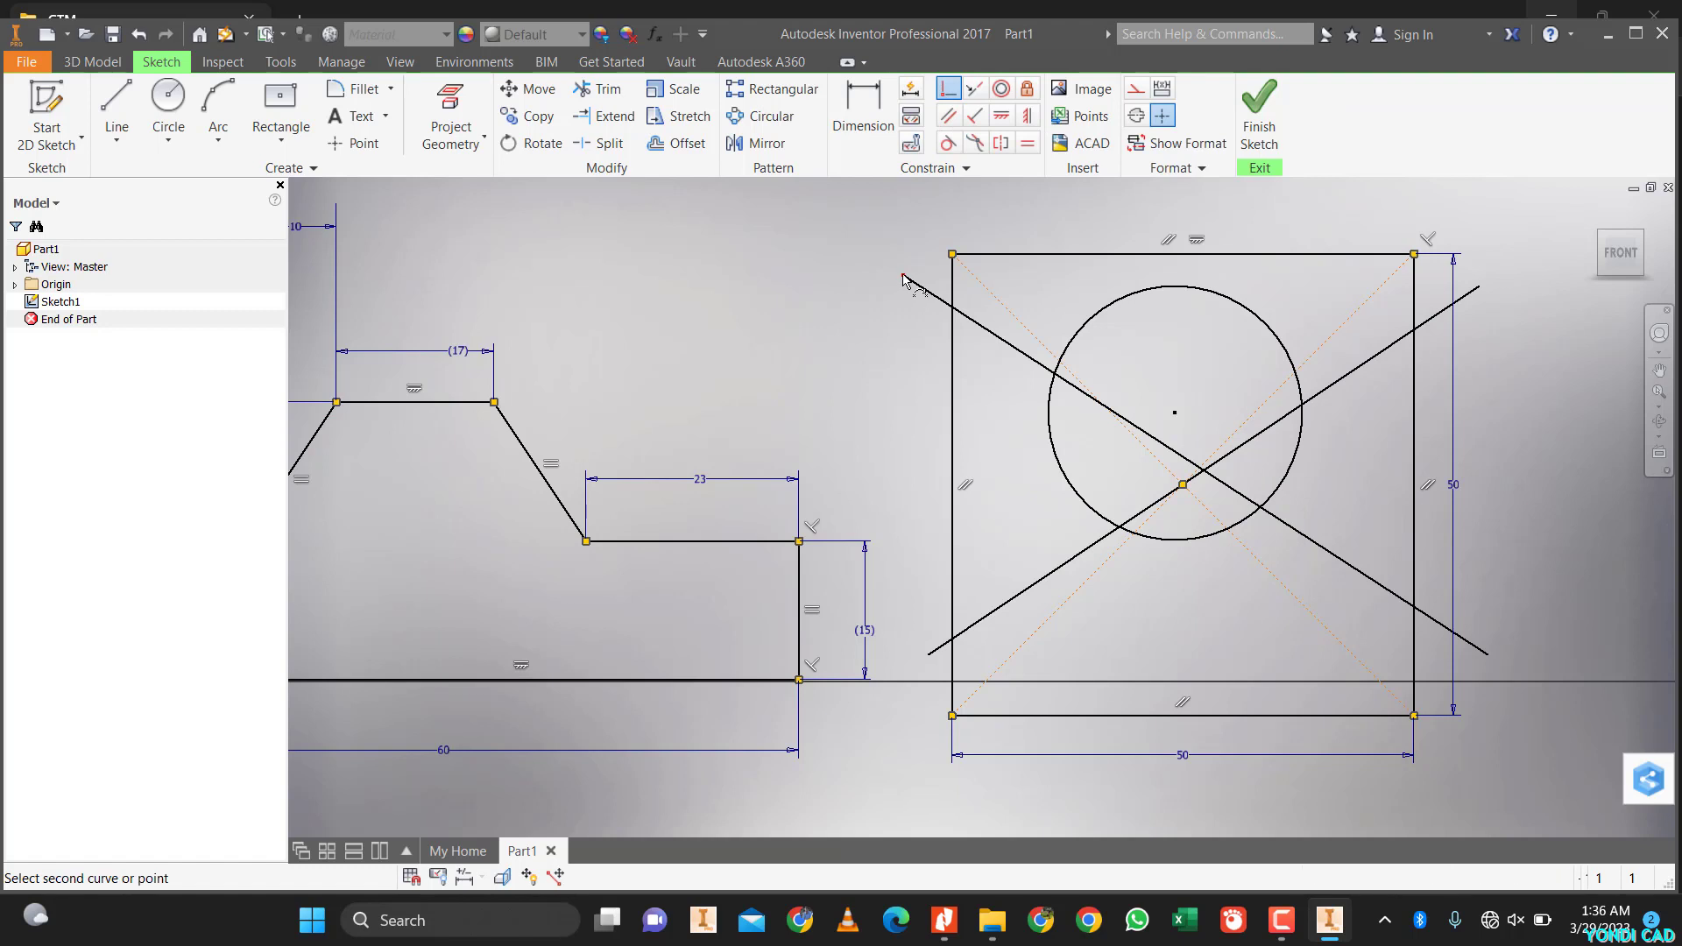
pyautogui.click(953, 255)
pyautogui.click(1513, 620)
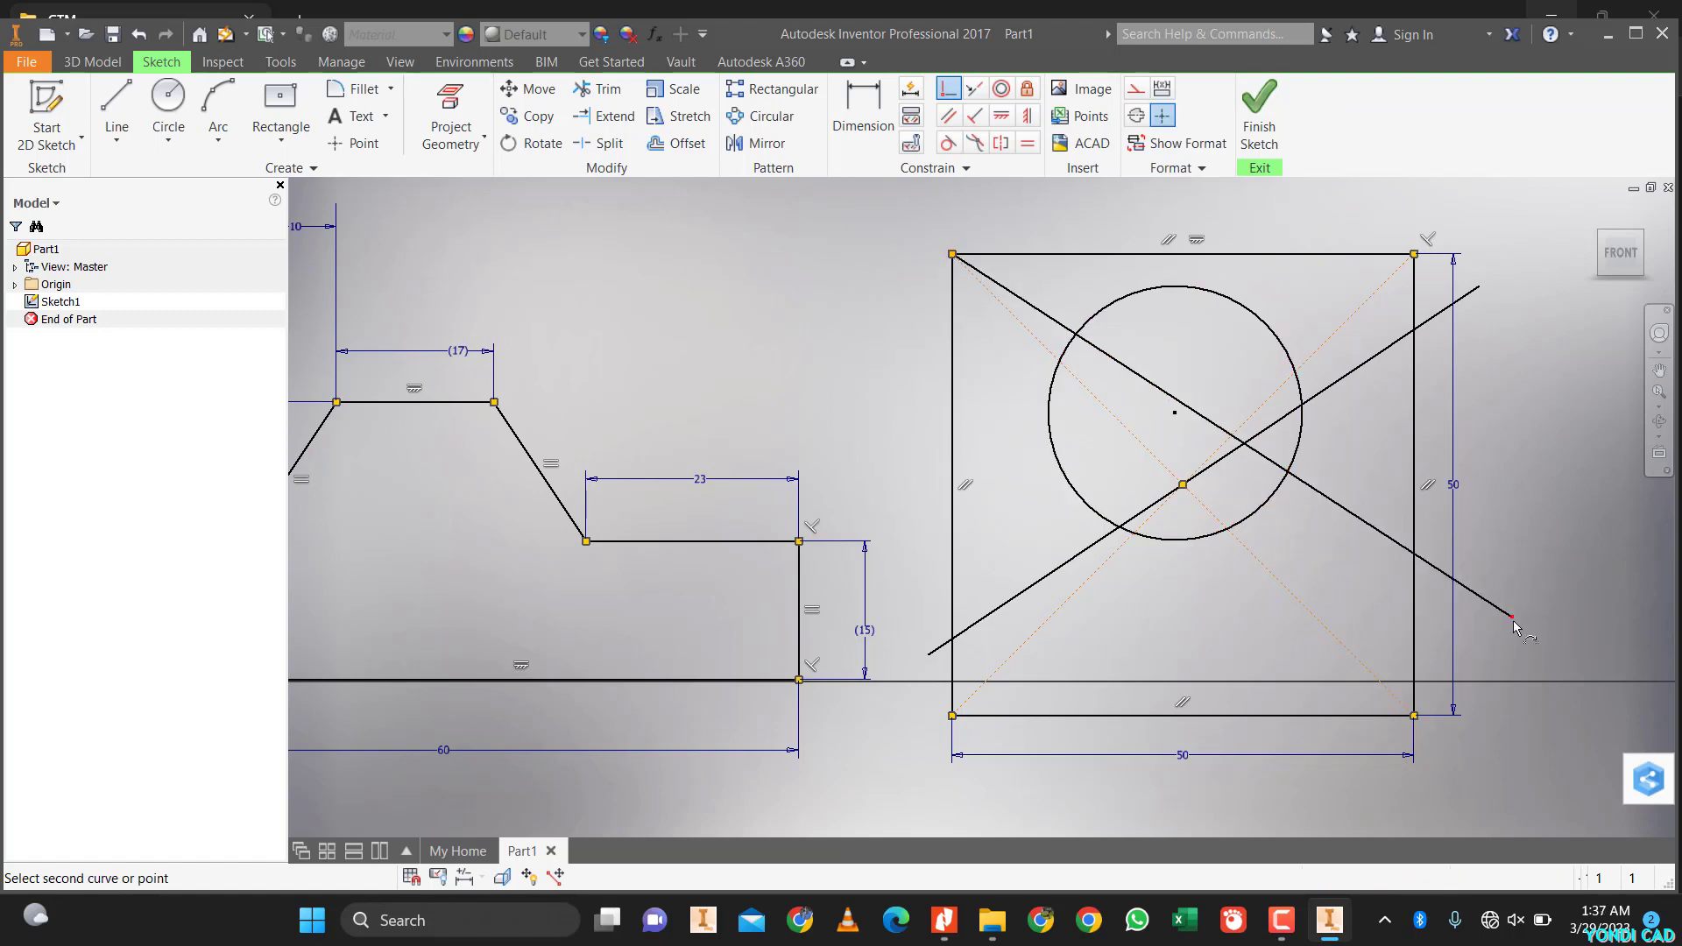
pyautogui.click(1414, 716)
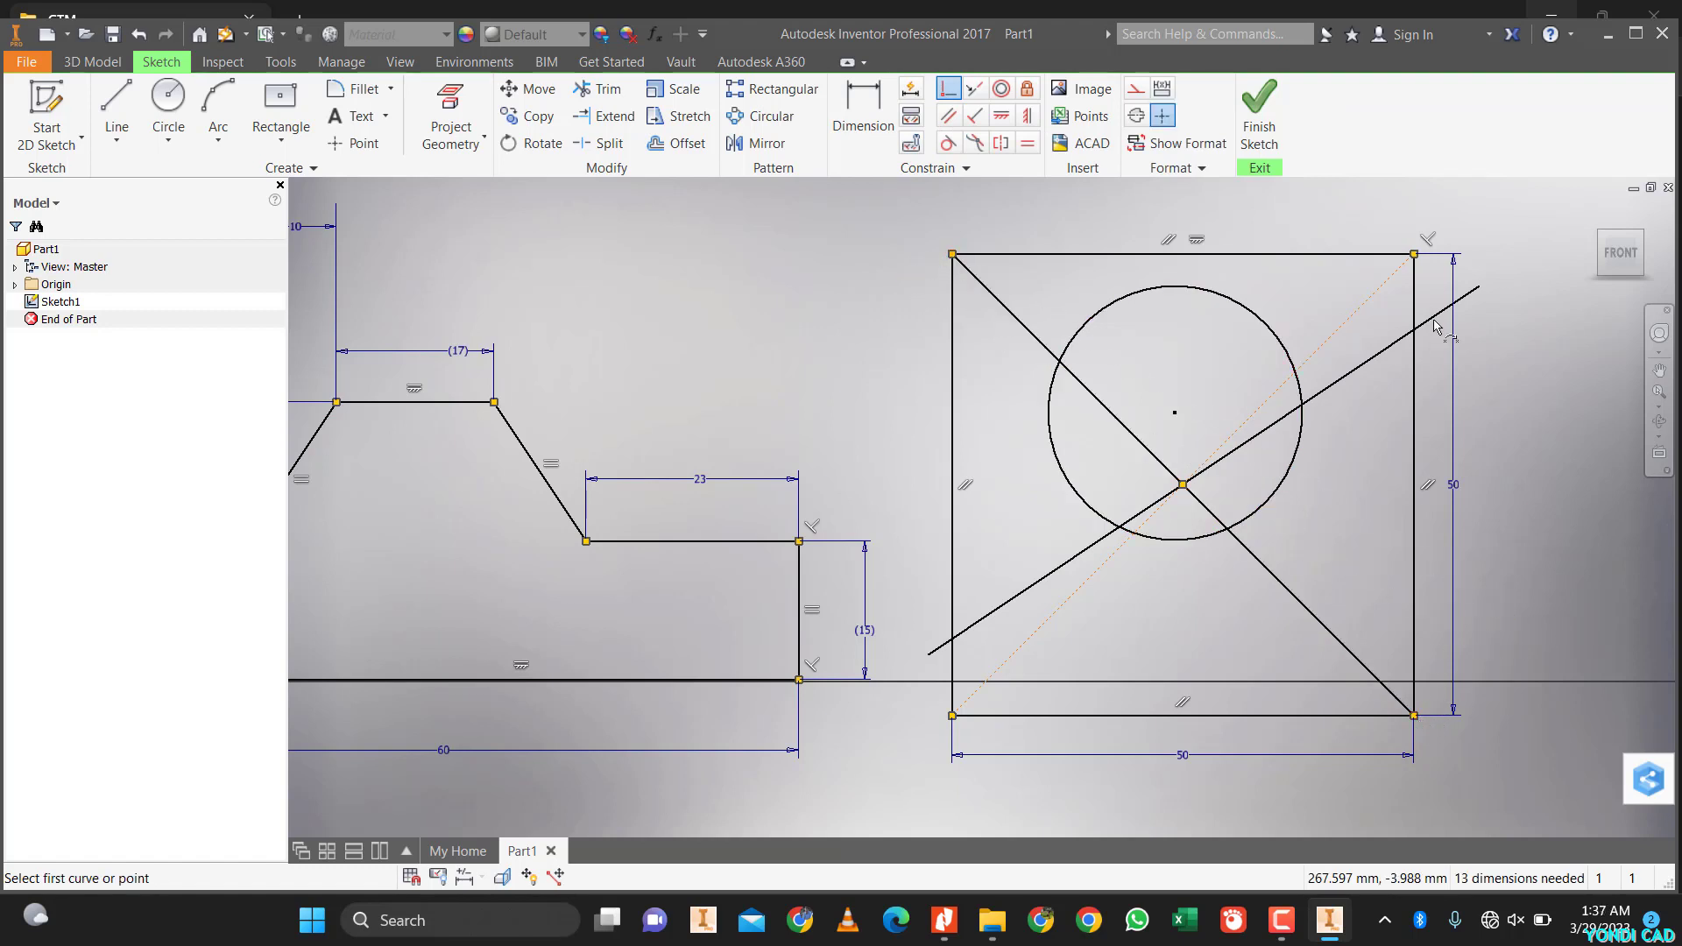
# - Make the rising line's two ends coincident with the square's upper-right and lower-left corners
pyautogui.click(1479, 286)
pyautogui.click(1415, 255)
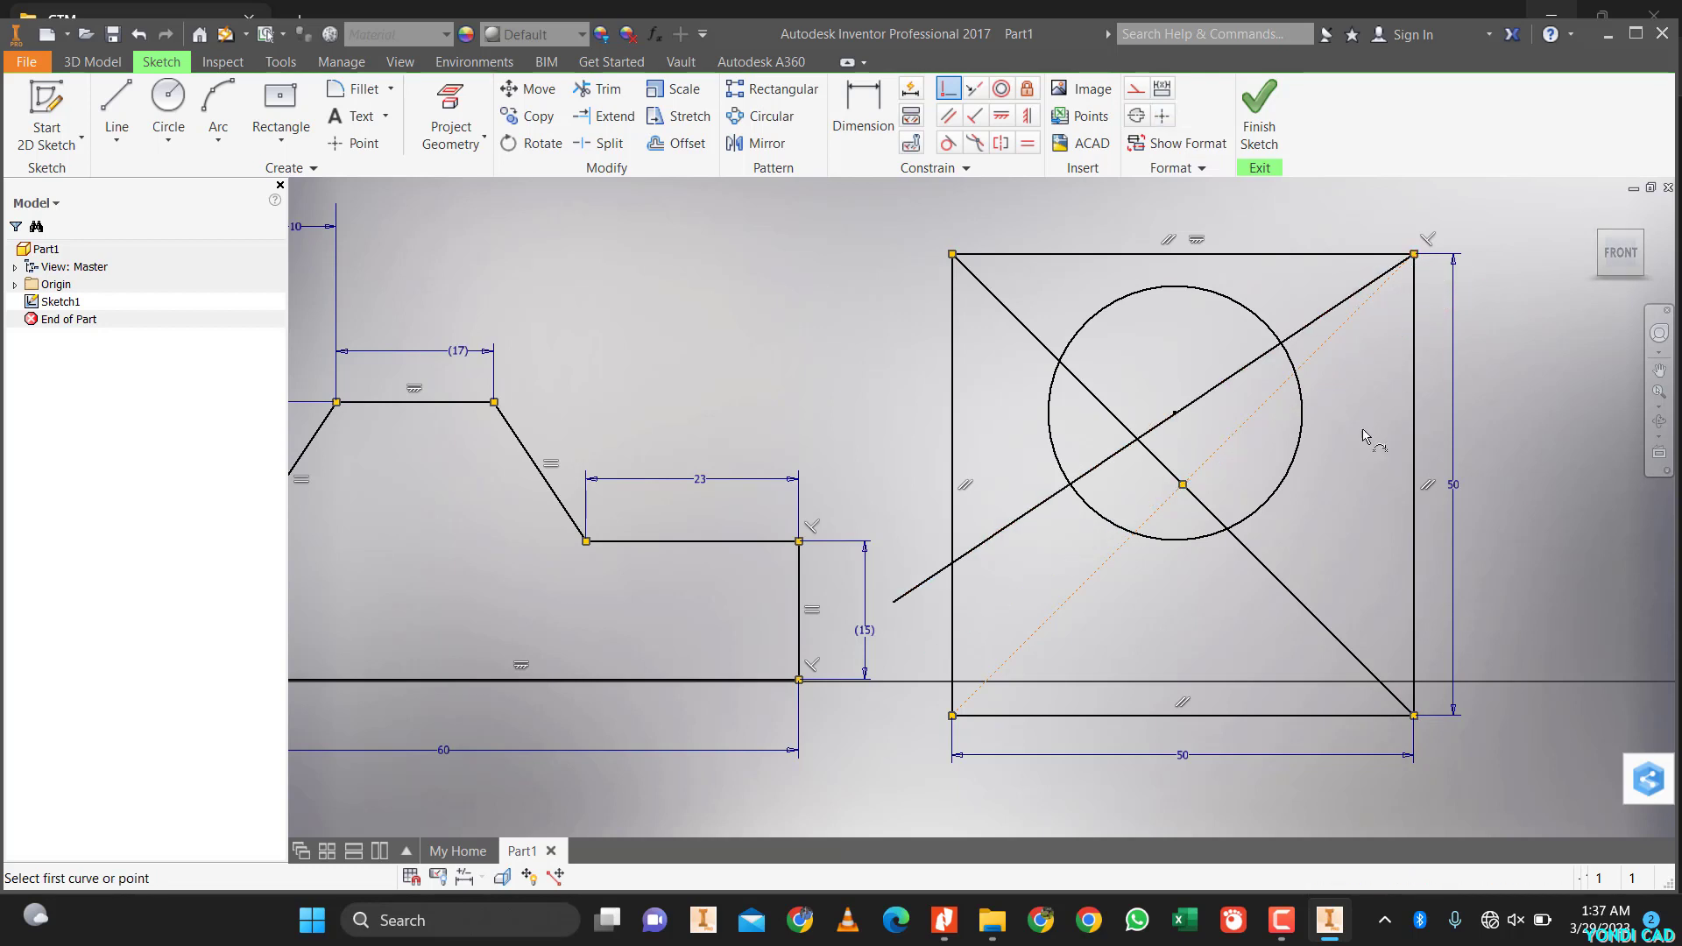
pyautogui.click(894, 602)
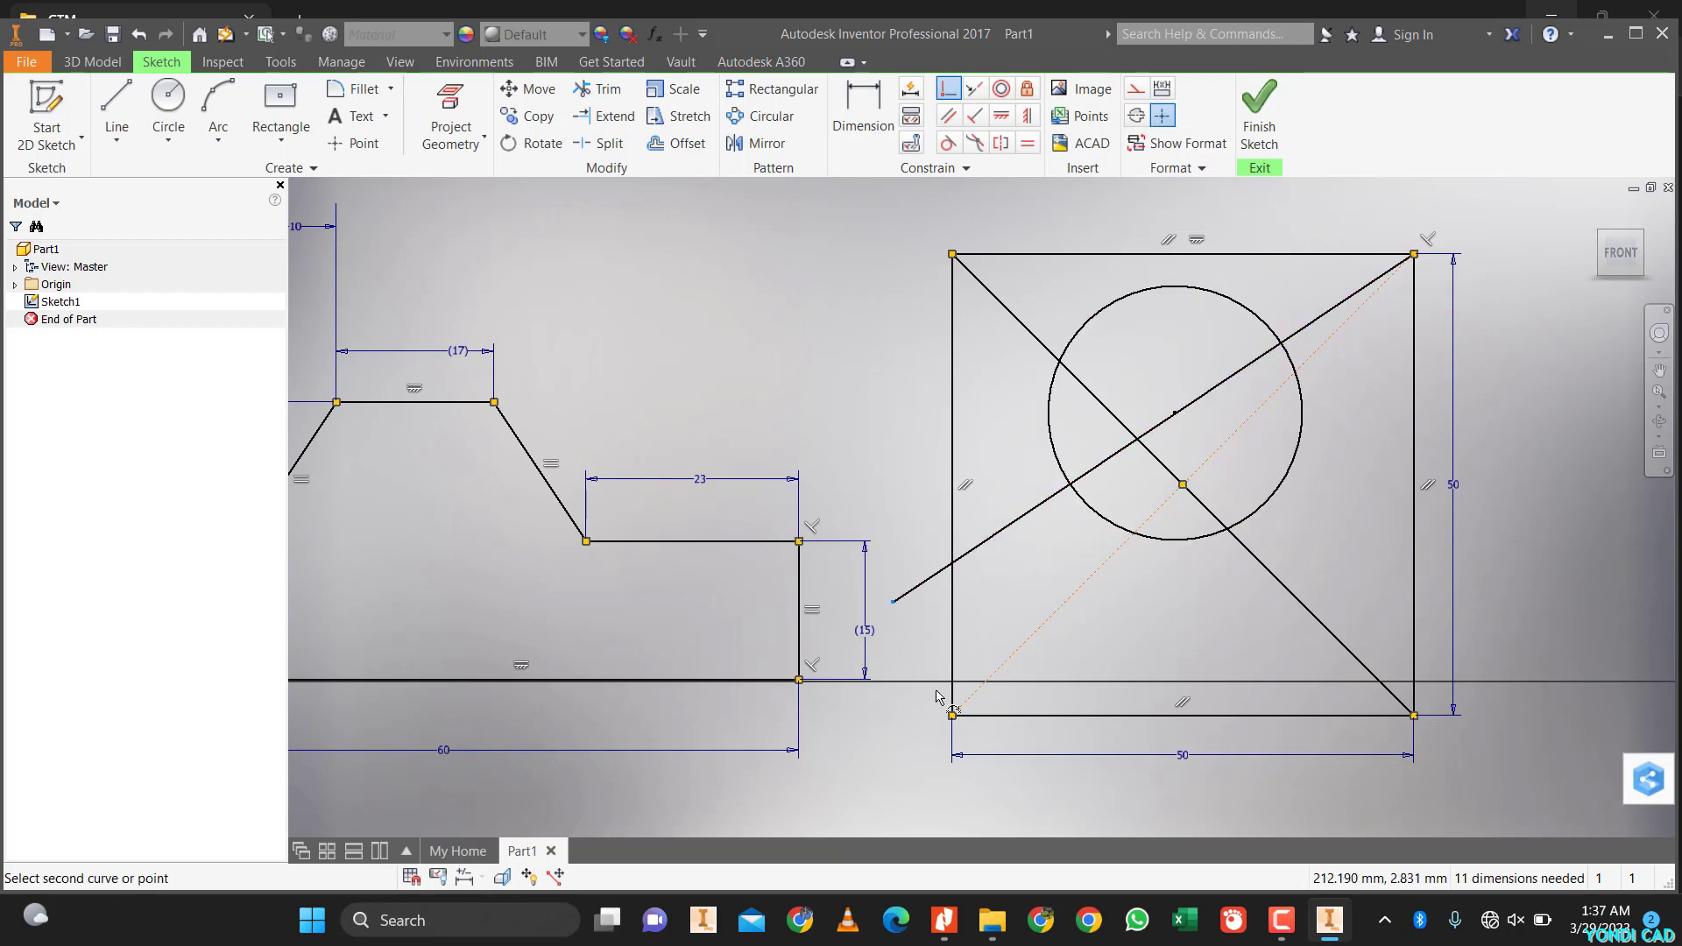
pyautogui.click(953, 717)
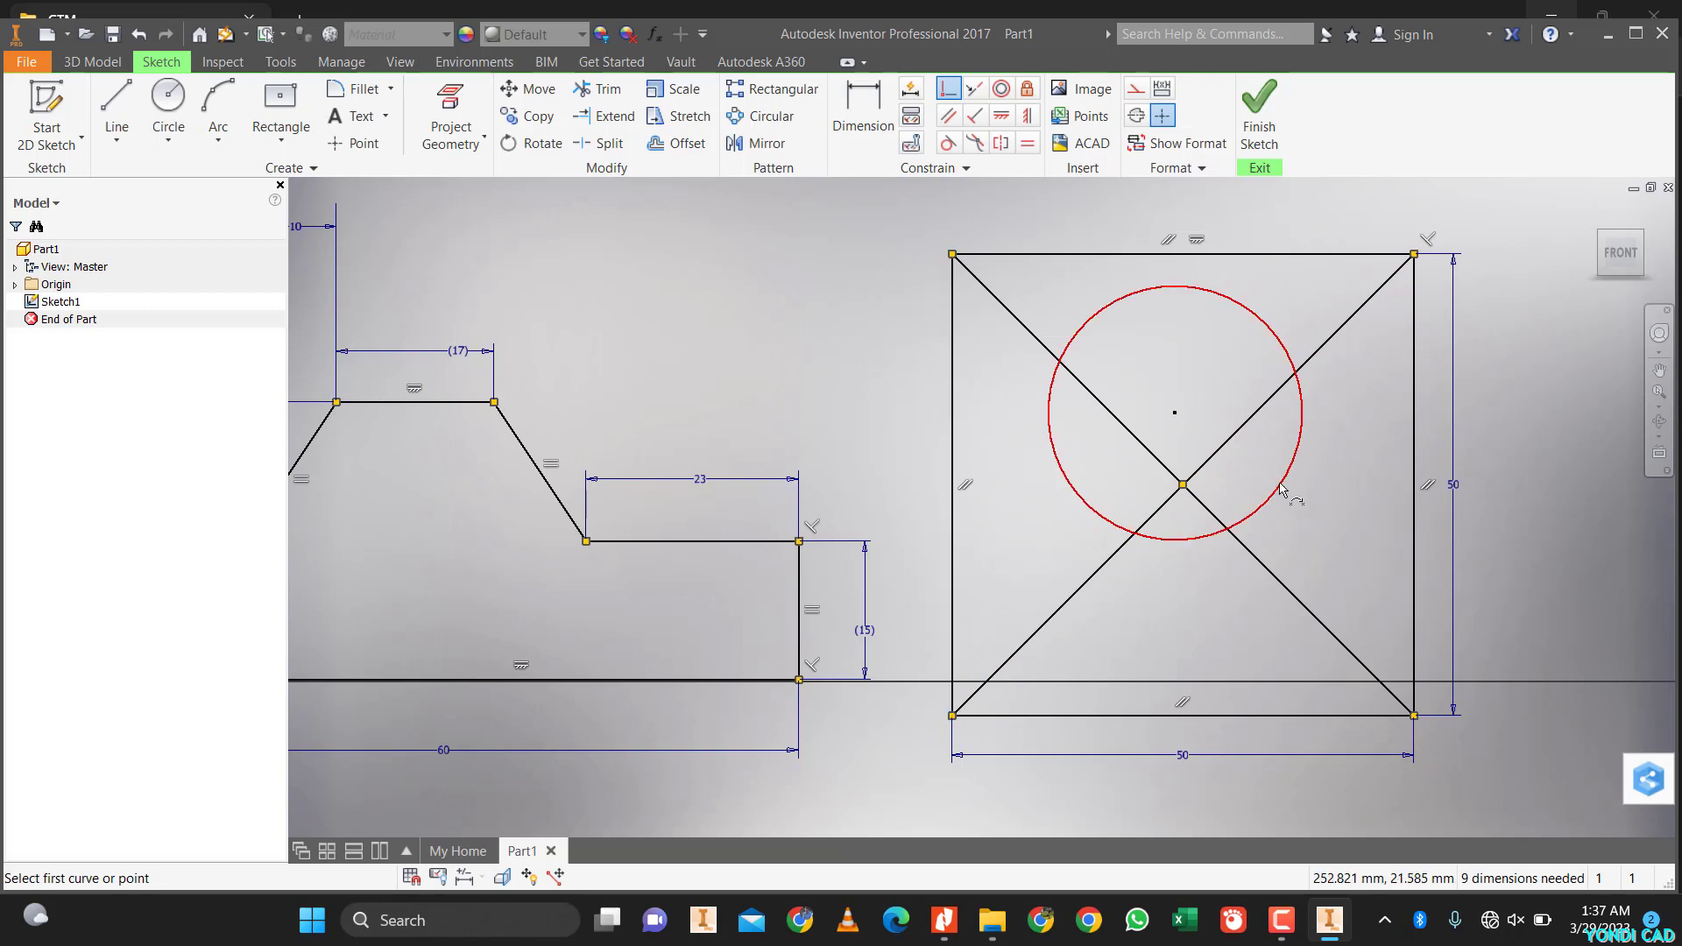
# - Apply Tangent constraints between figure 4's circle and the square's top, left and bottom sides
pyautogui.click(948, 143)
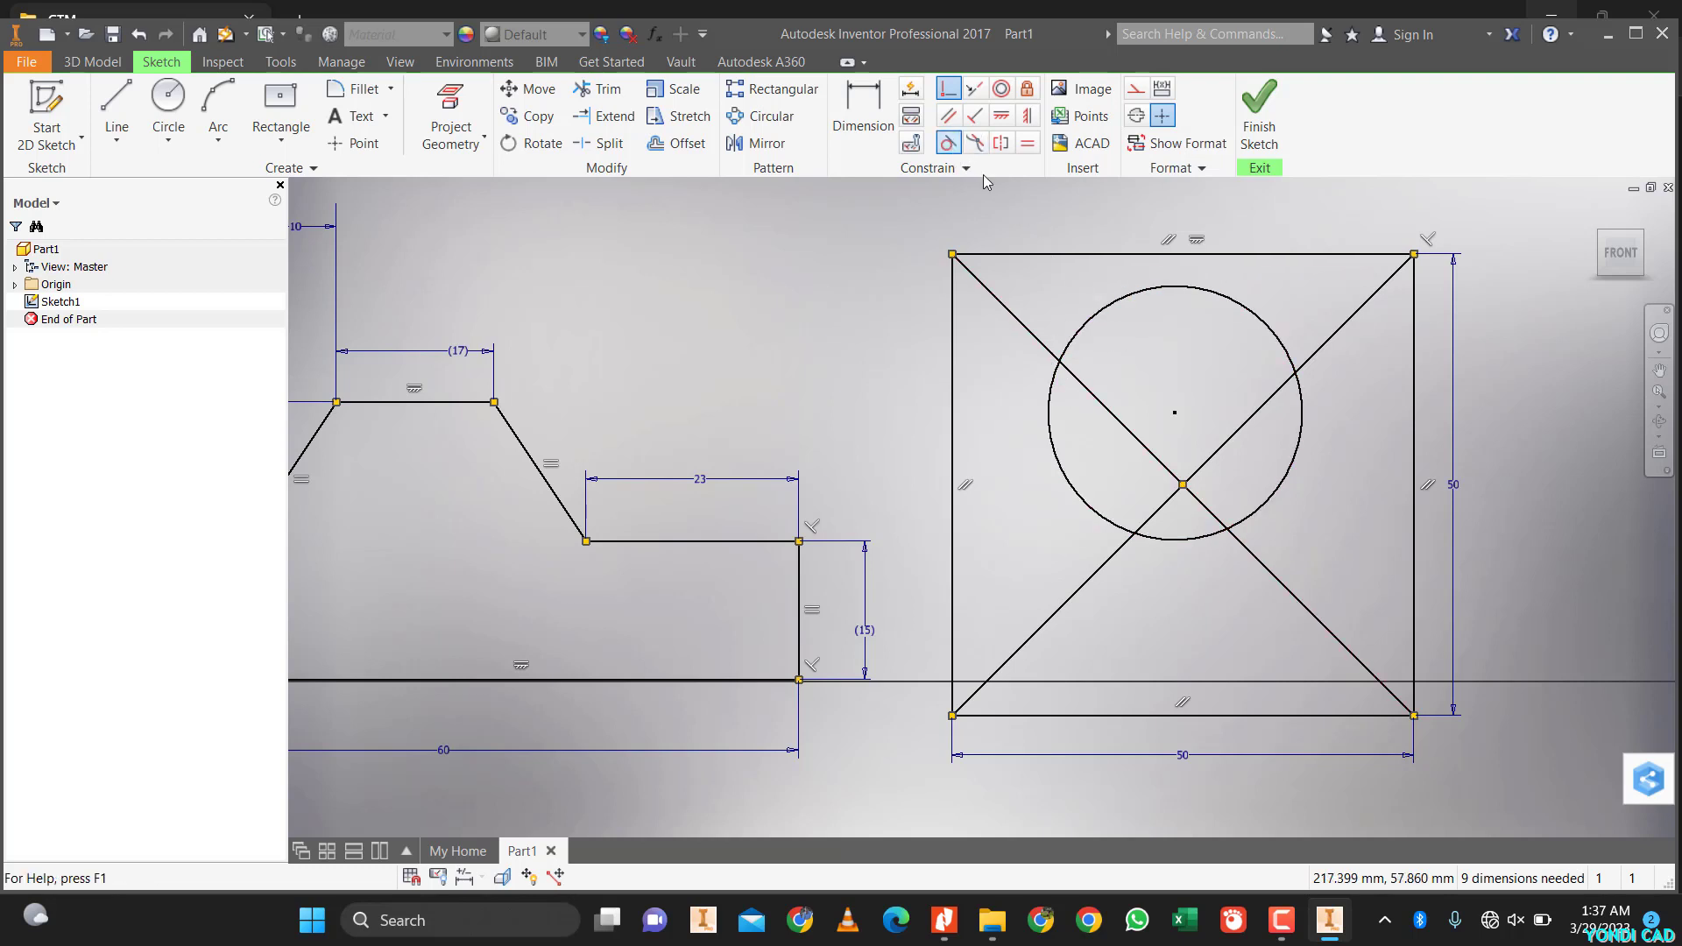
pyautogui.click(1132, 290)
pyautogui.click(1138, 254)
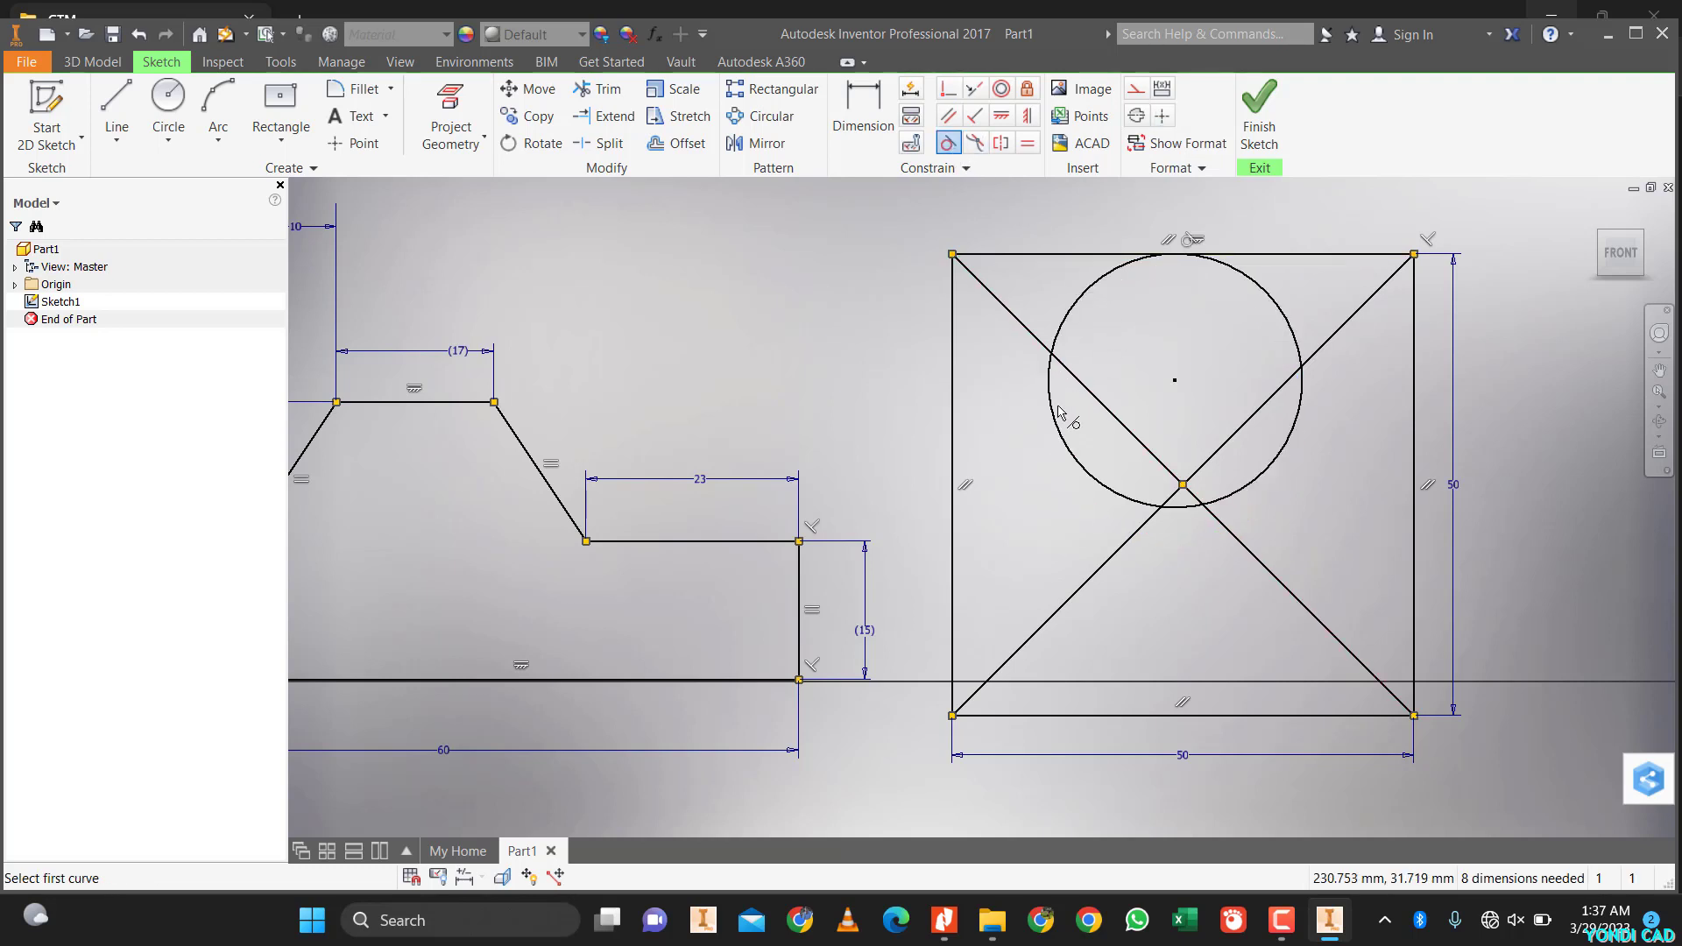
pyautogui.click(1051, 412)
pyautogui.click(954, 439)
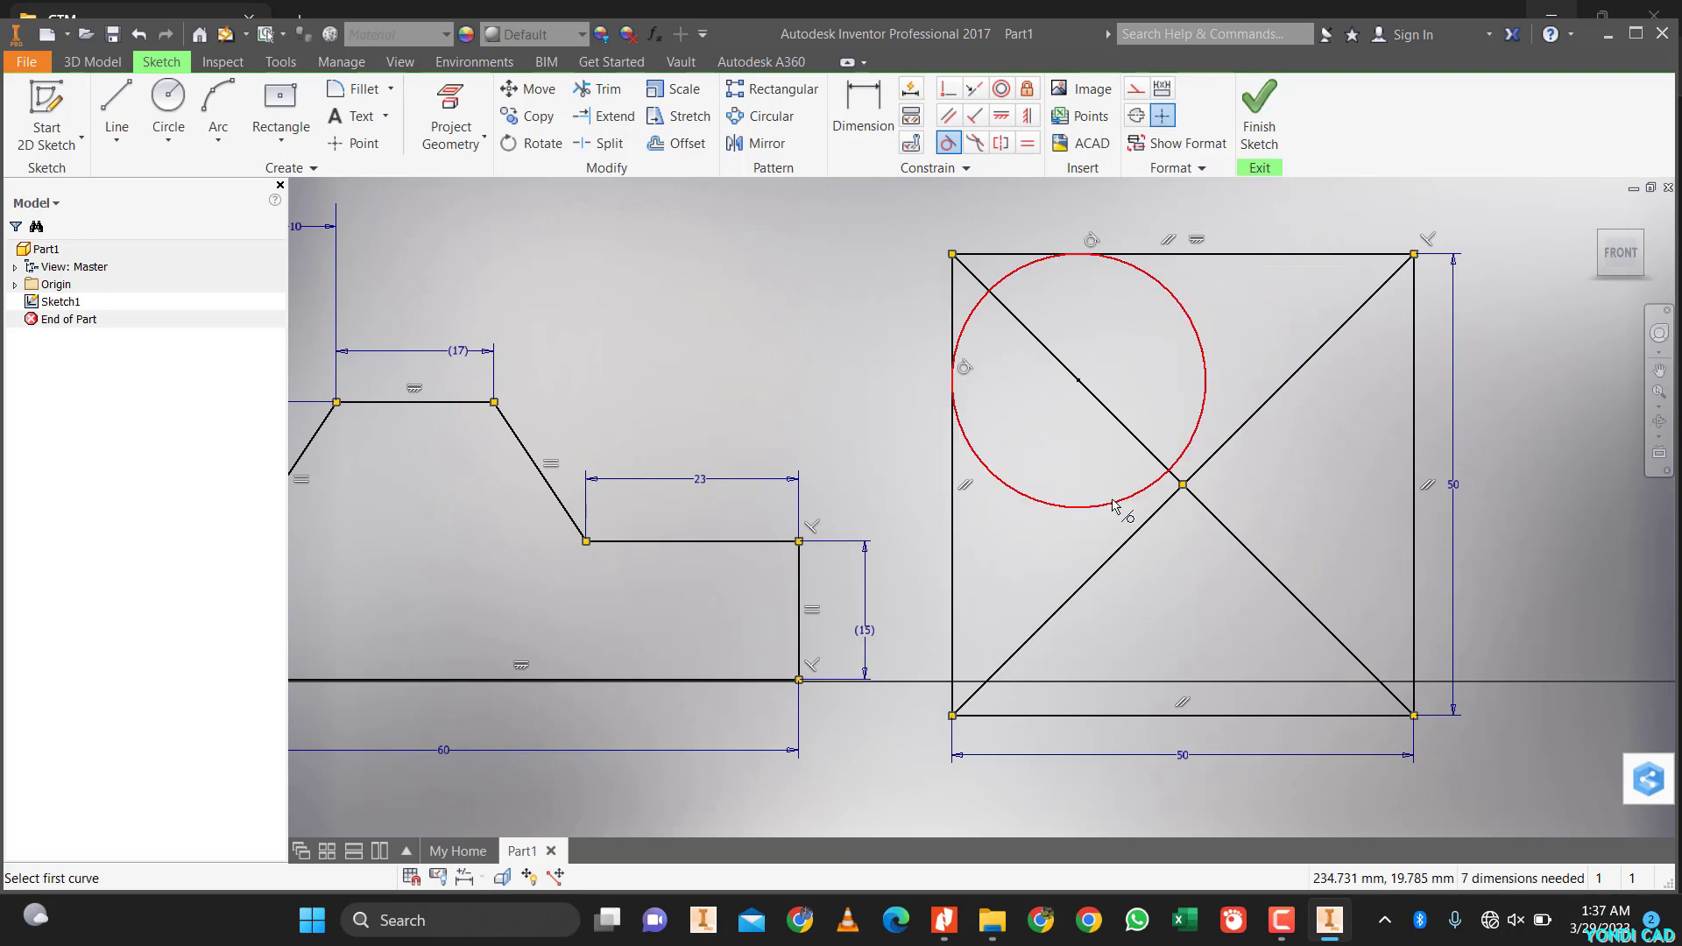
pyautogui.click(1114, 505)
pyautogui.click(1165, 715)
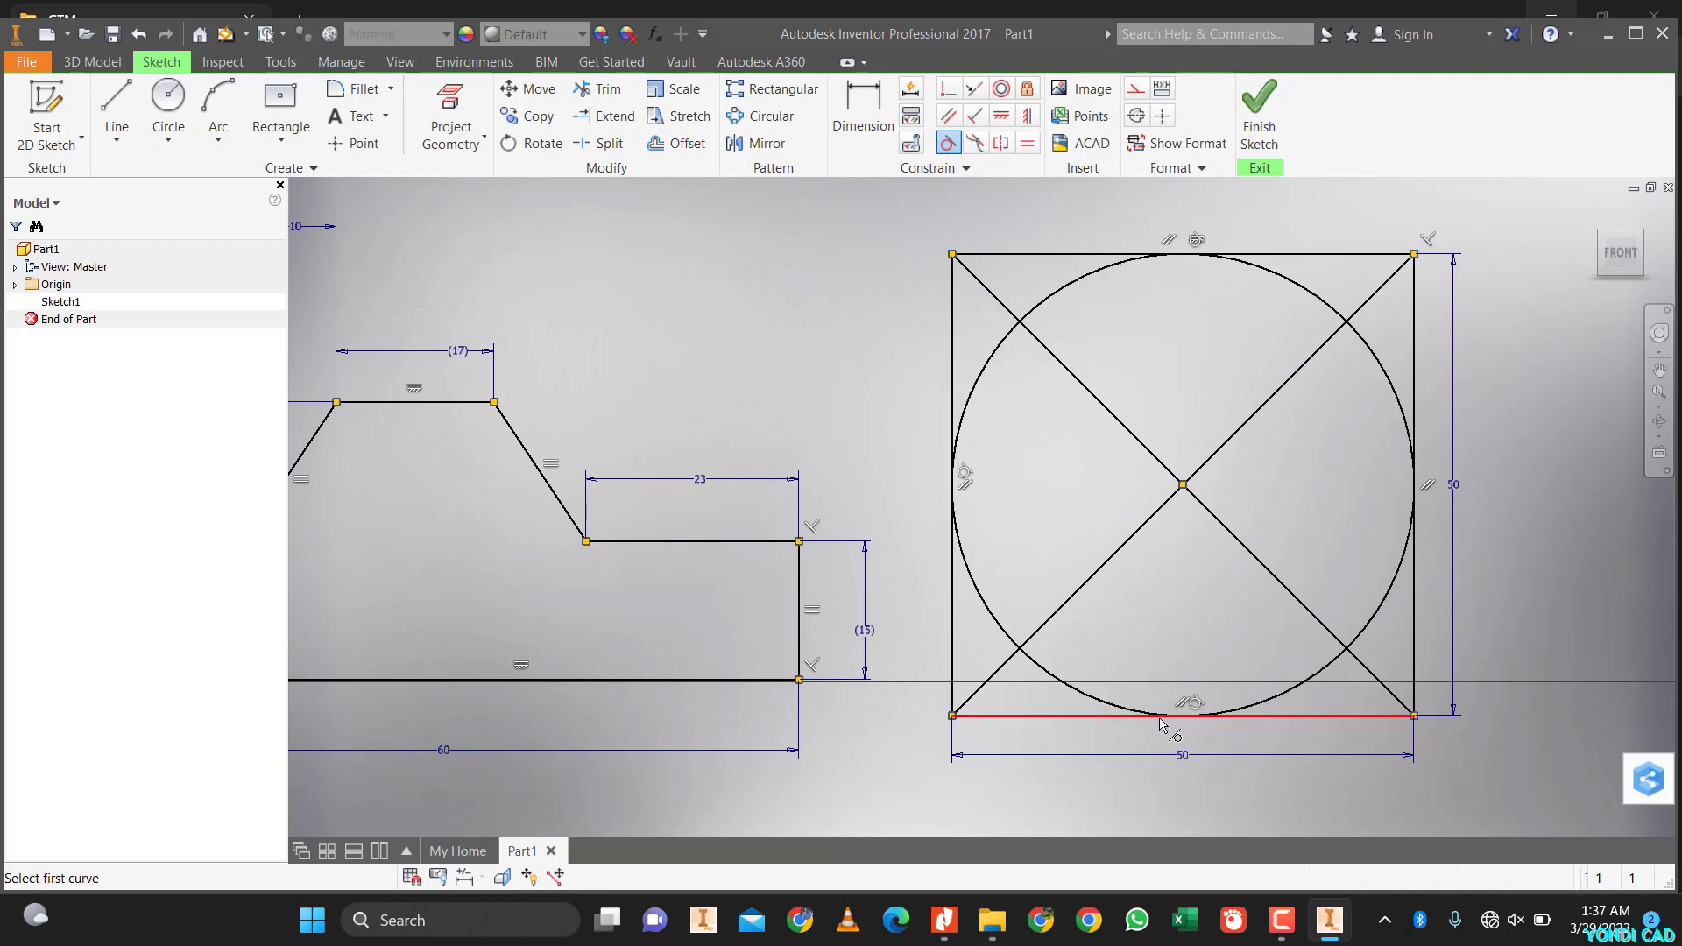
pyautogui.moveTo(1171, 630); pyautogui.dragTo(810, 642, button='middle')
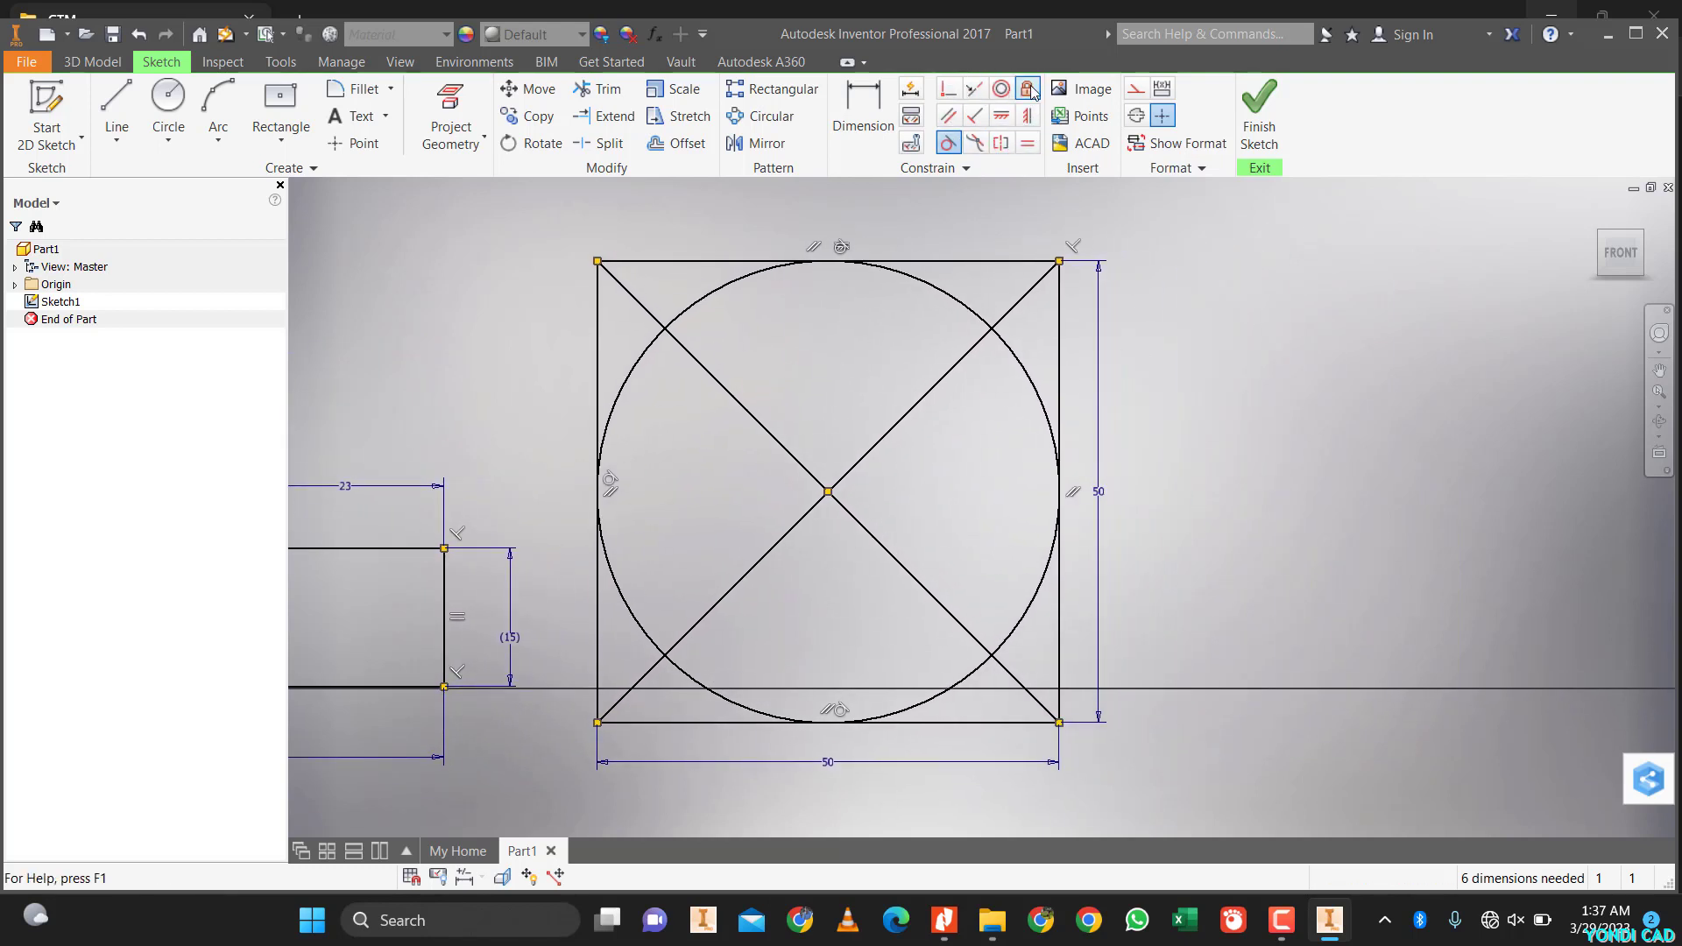
pyautogui.click(948, 142)
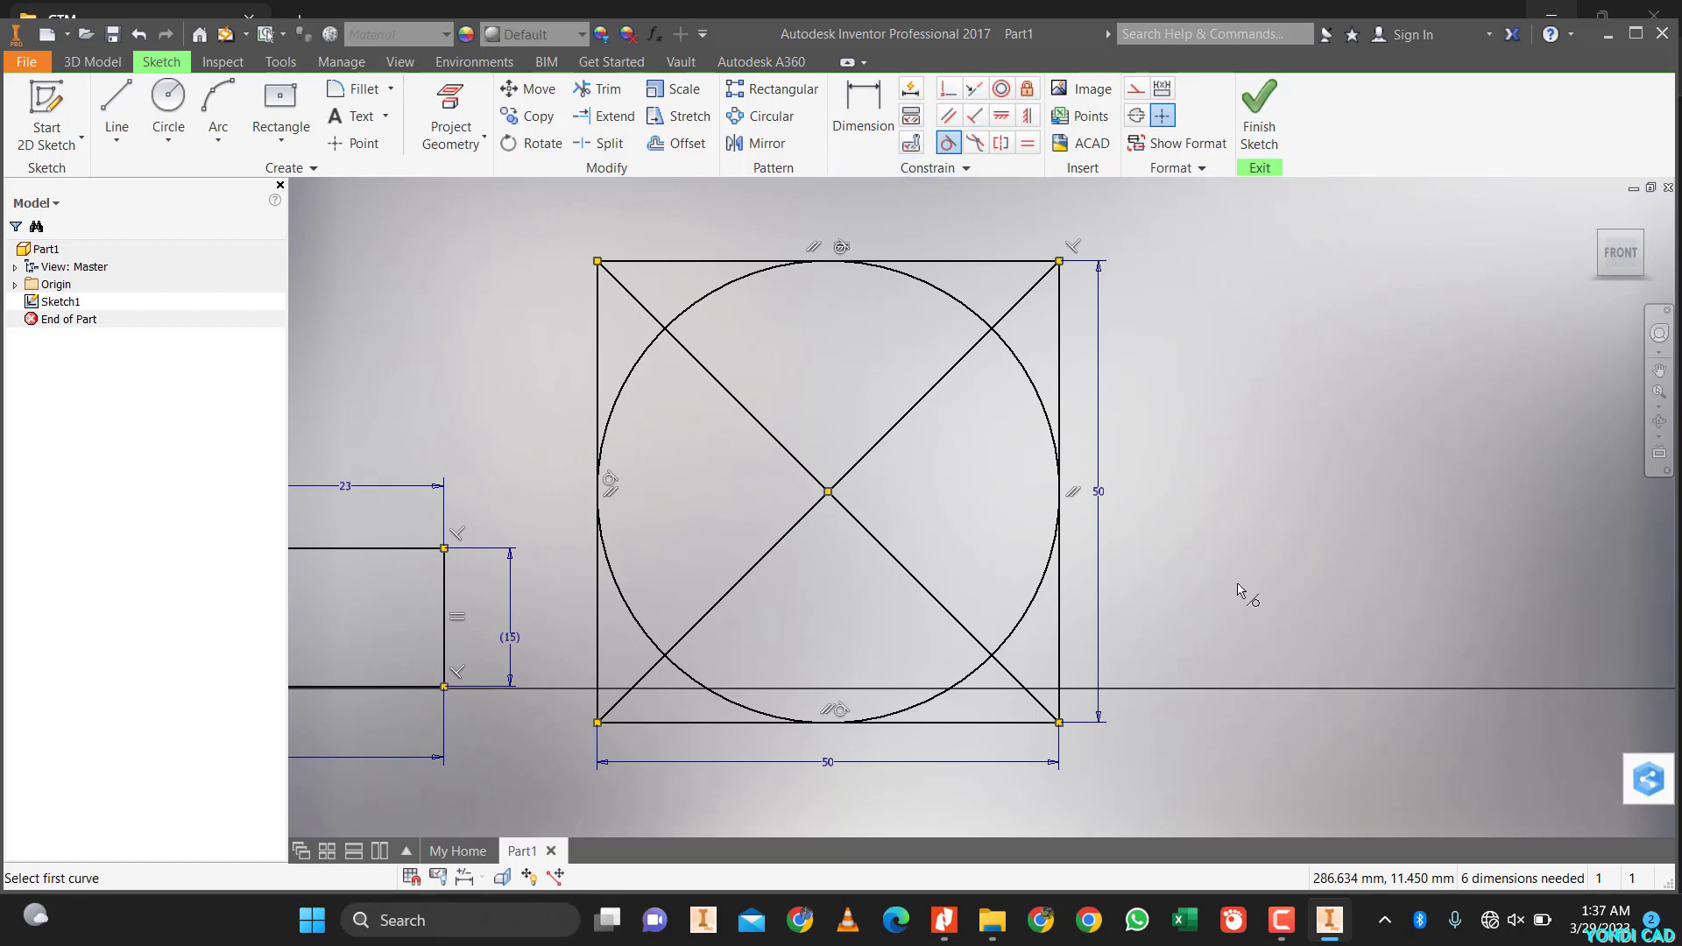
# - Look through the lower figures of 0_SKET in Nitro Pro, return to Inventor and review the four figures drawn in the sketch
pyautogui.click(954, 828)
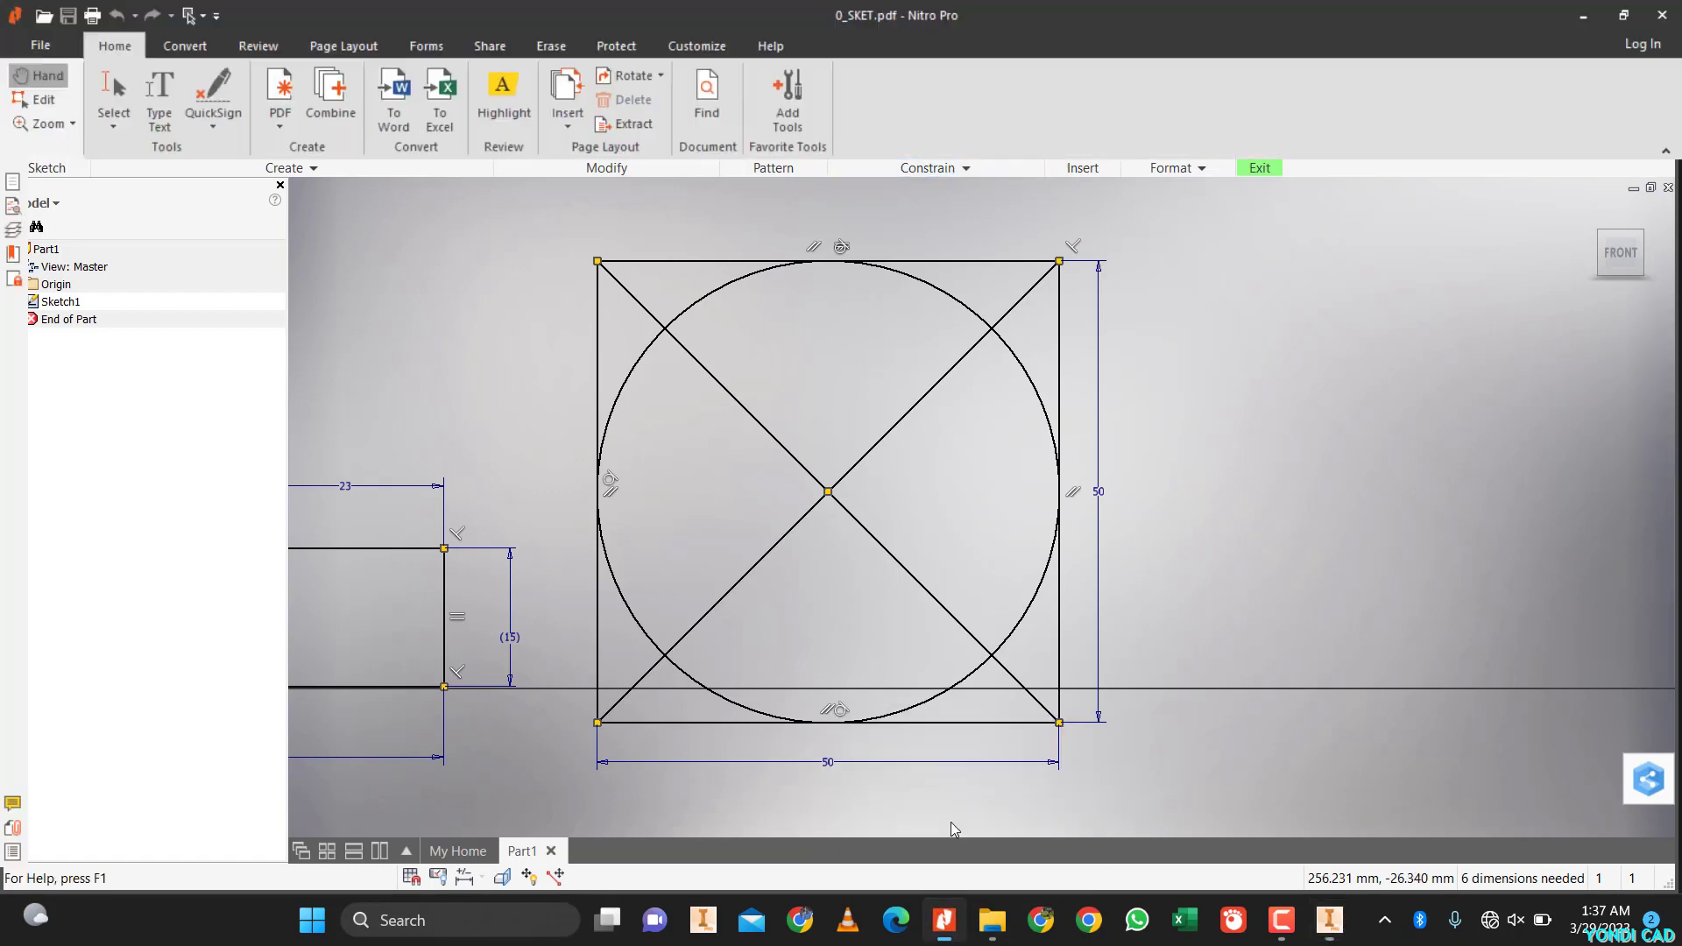
pyautogui.scroll(-10, 969, 587)
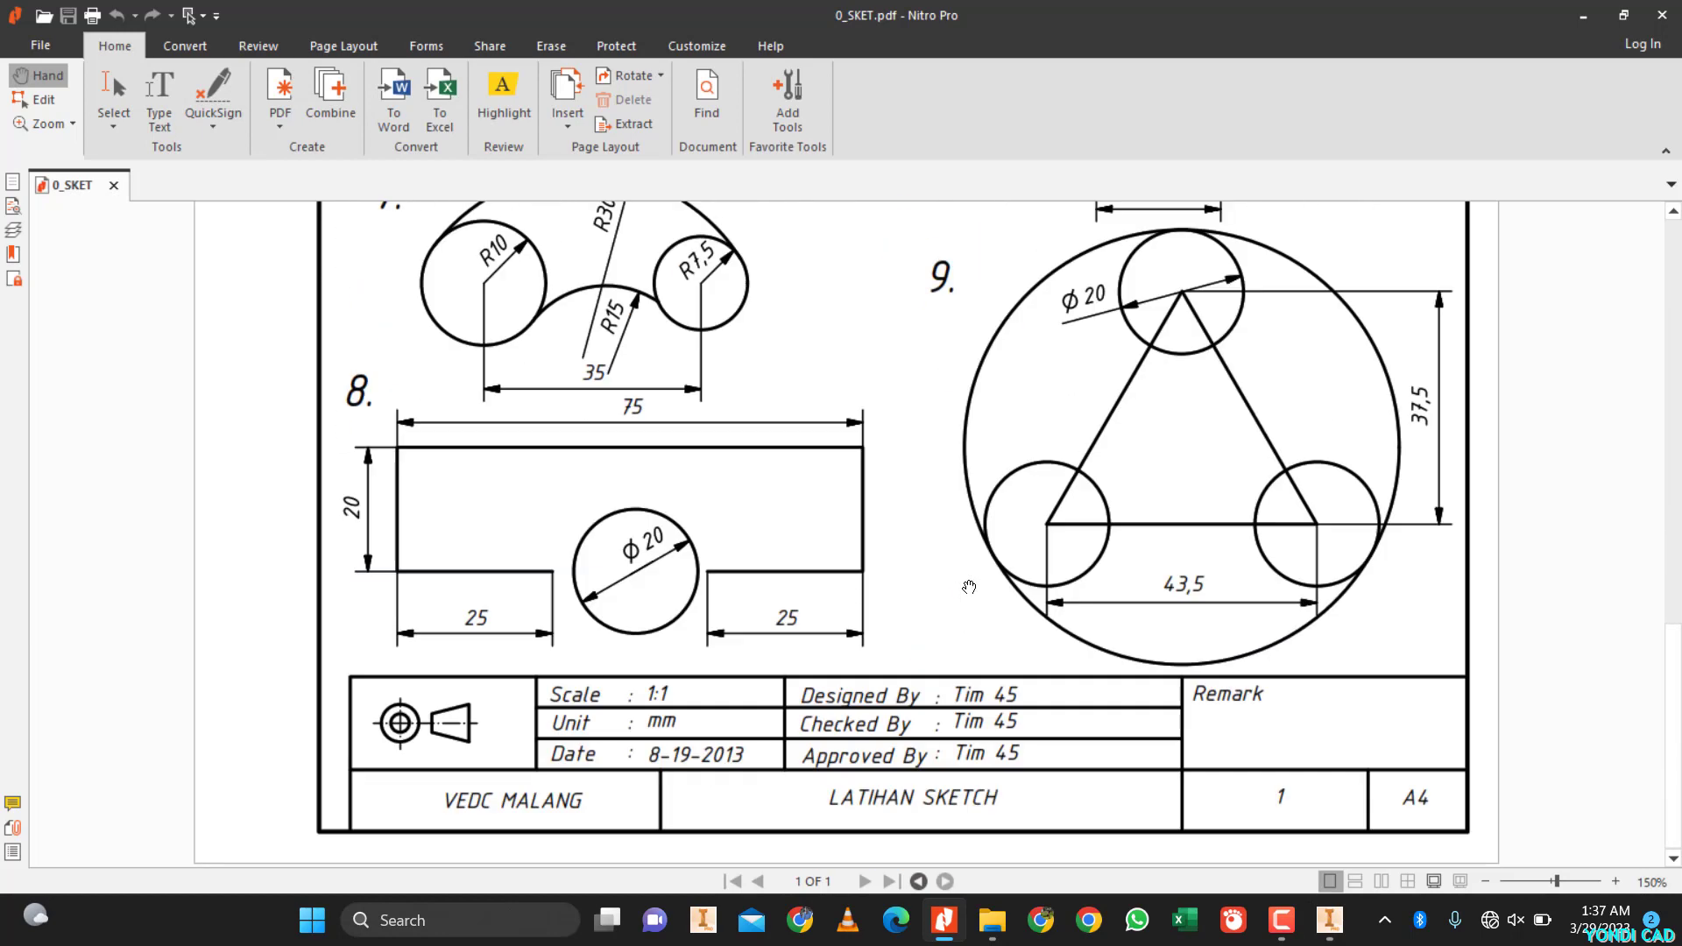
pyautogui.click(1583, 17)
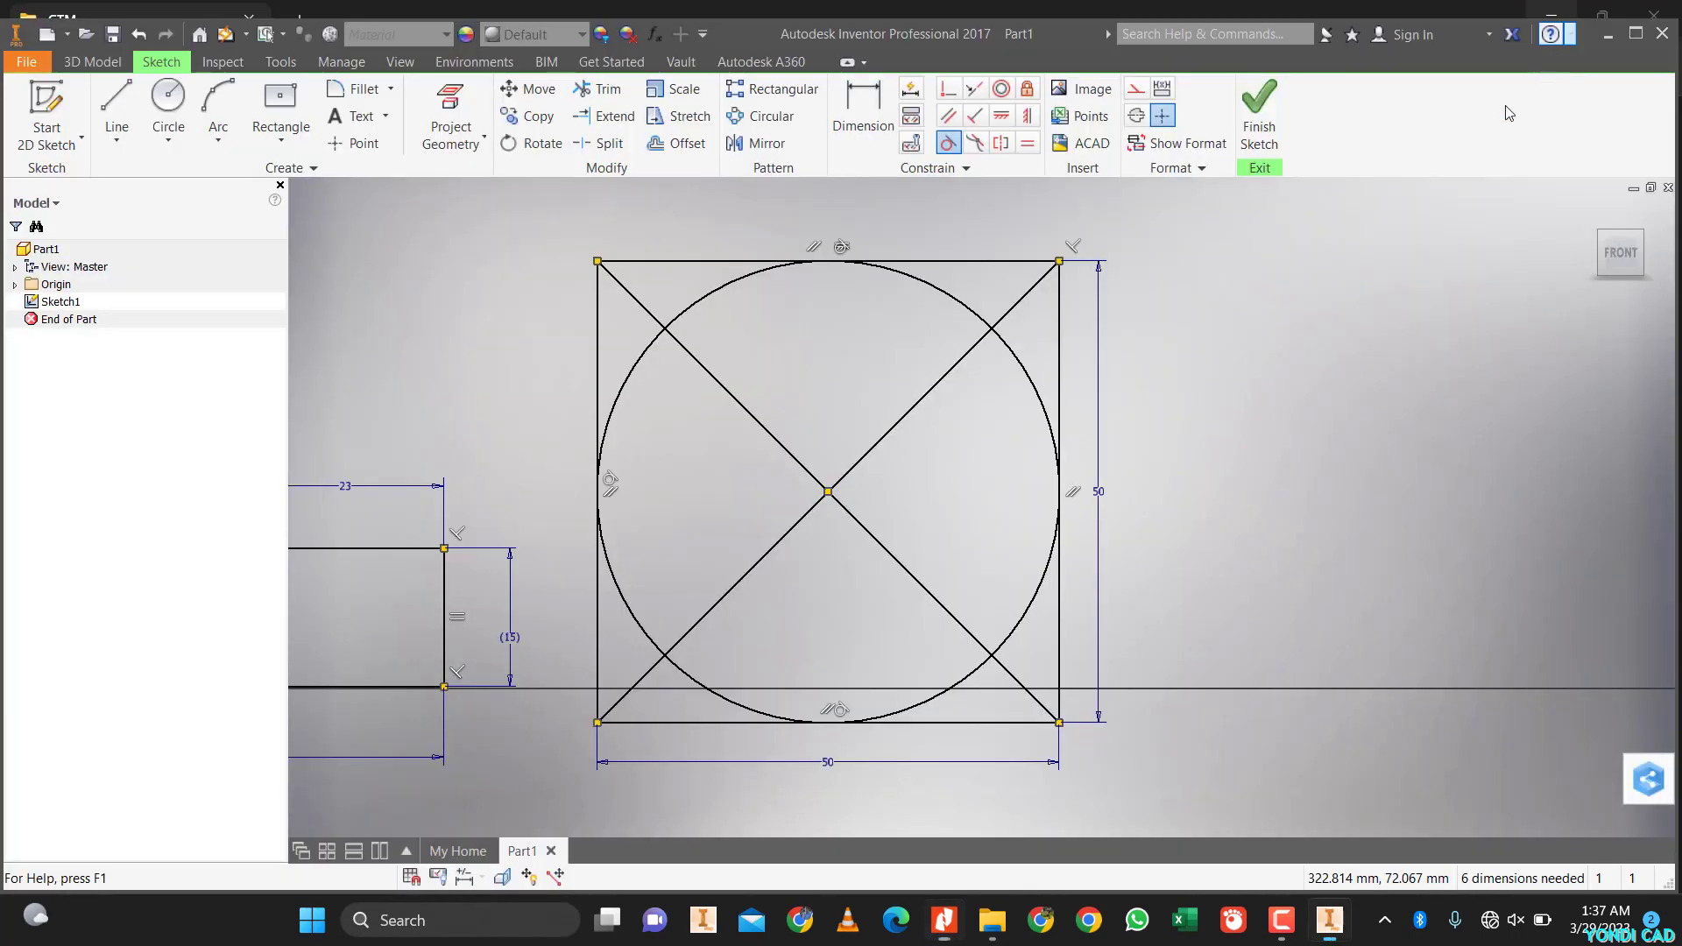
pyautogui.moveTo(918, 564); pyautogui.dragTo(1372, 489, button='middle')
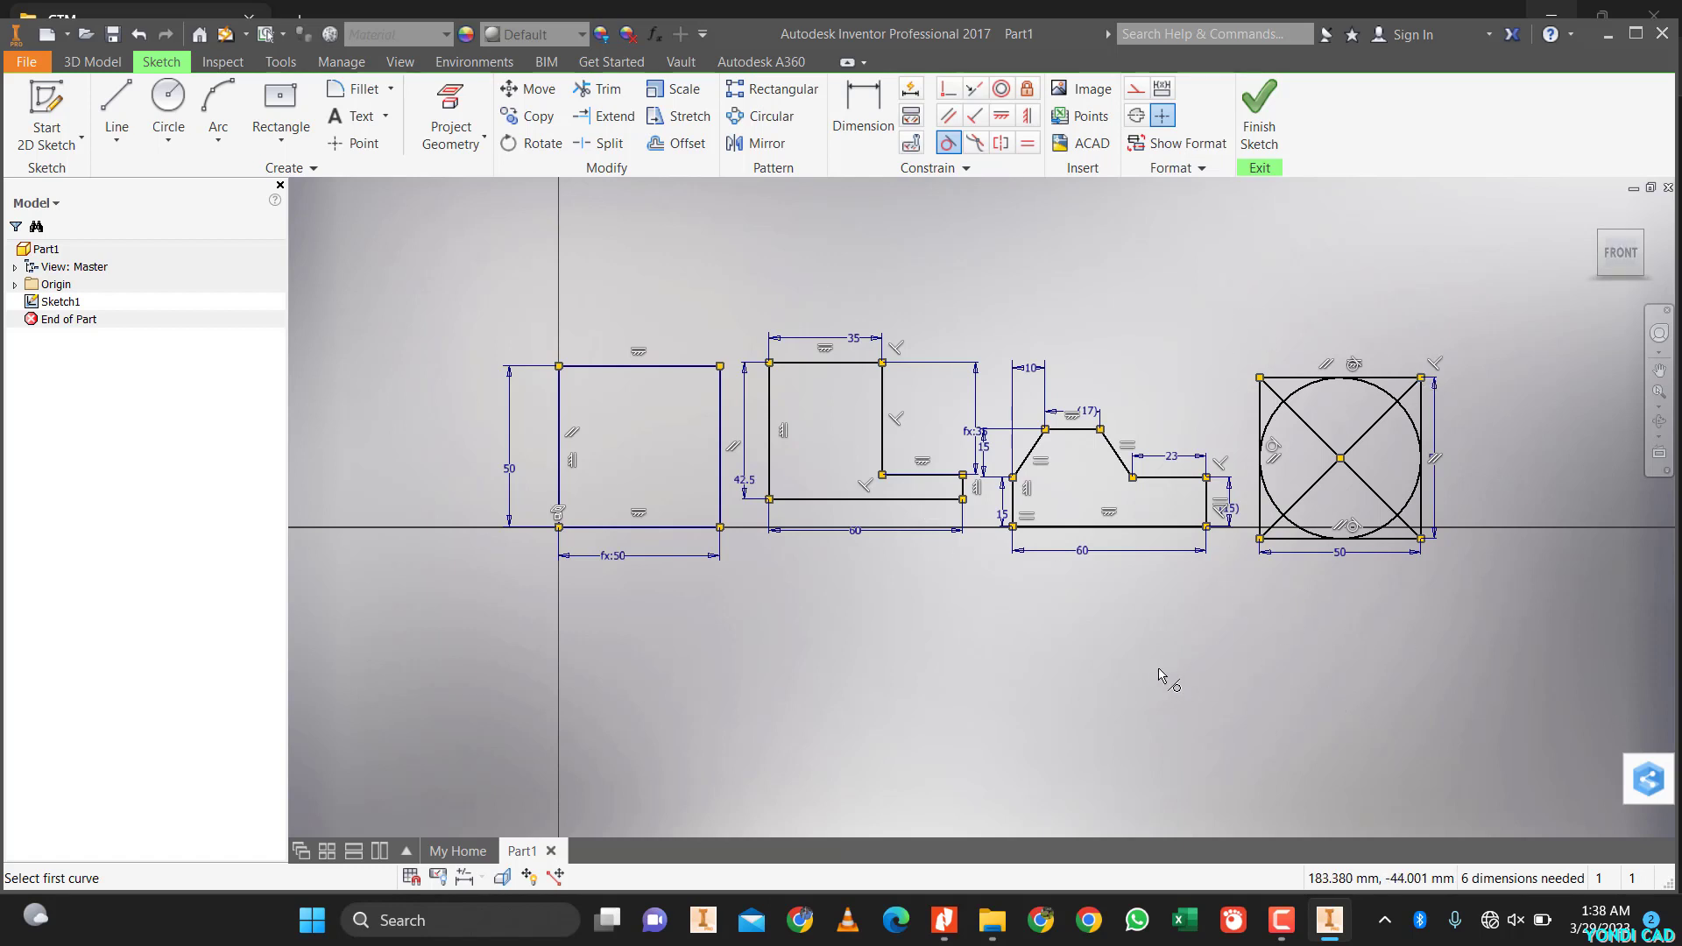
pyautogui.moveTo(1178, 680); pyautogui.dragTo(980, 714, button='middle')
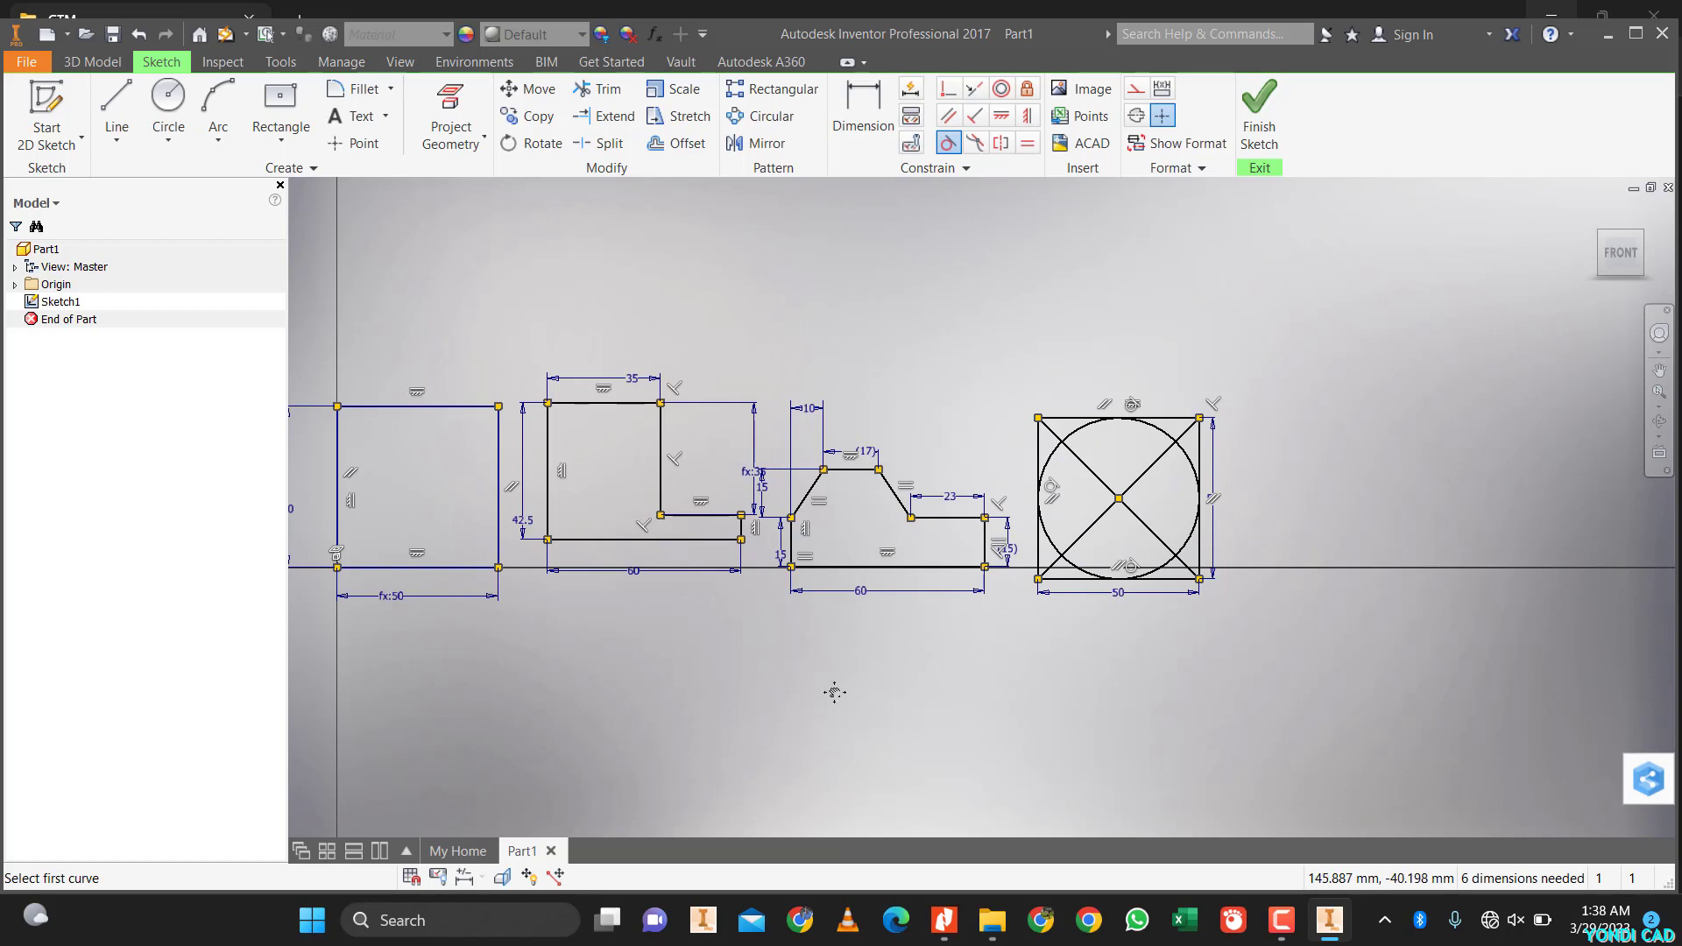
pyautogui.moveTo(834, 691); pyautogui.dragTo(1070, 660, button='middle')
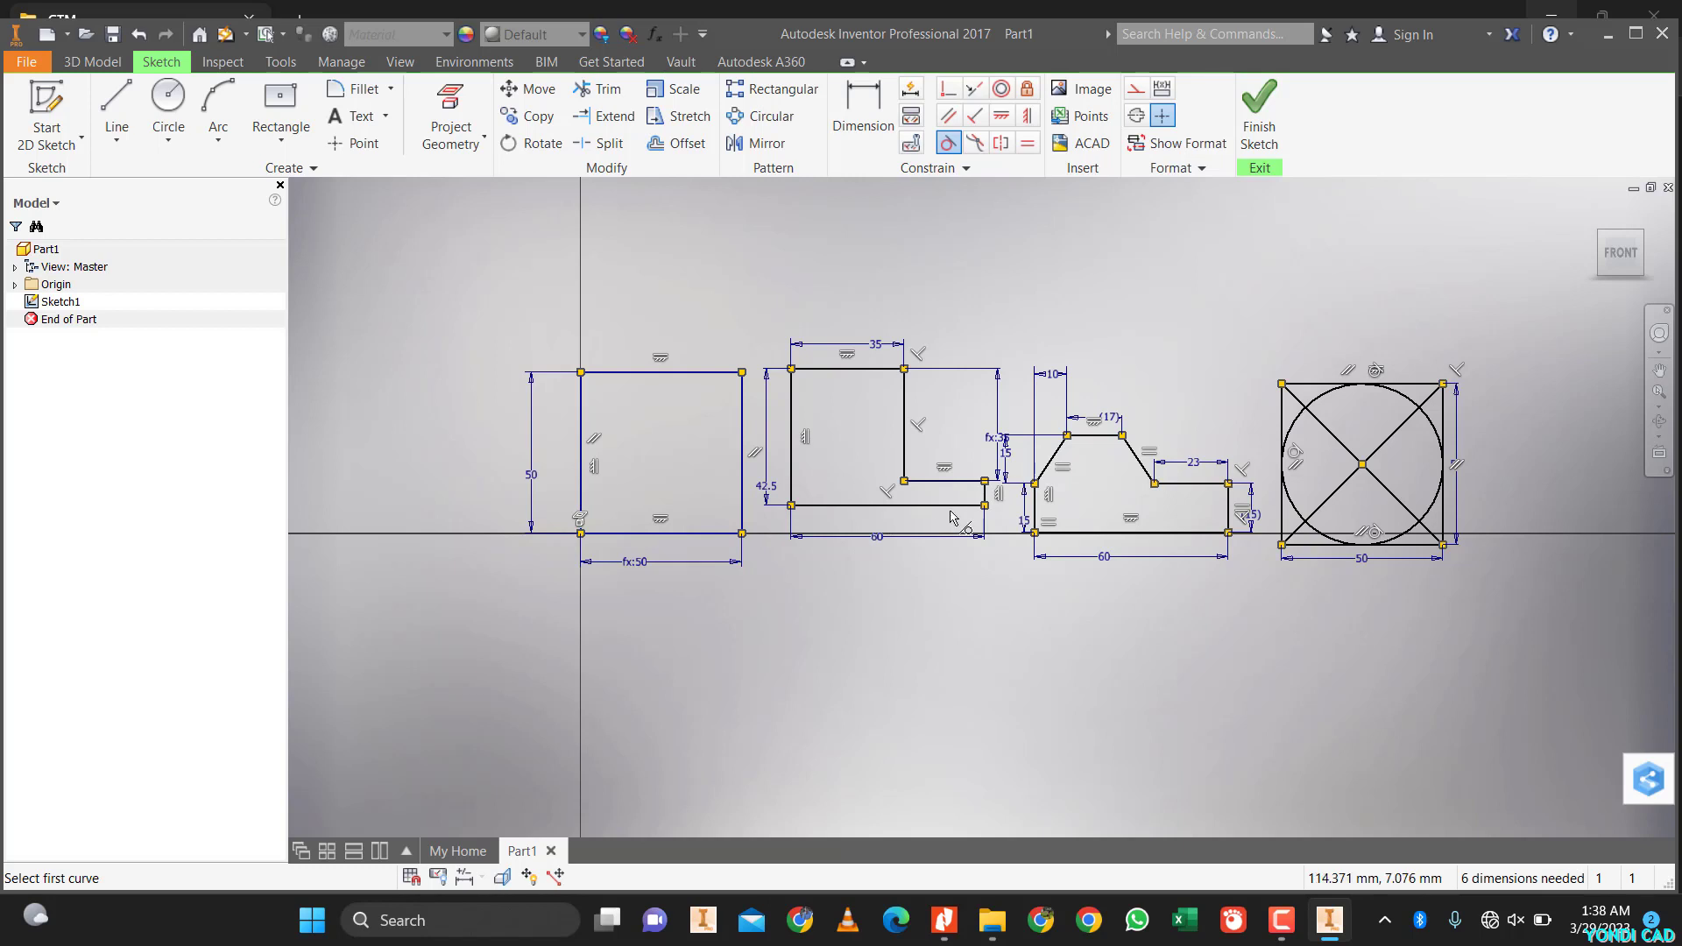
# - Make the lower-left corners of figures 2 and 3 coincident with the sketch origin
pyautogui.click(949, 94)
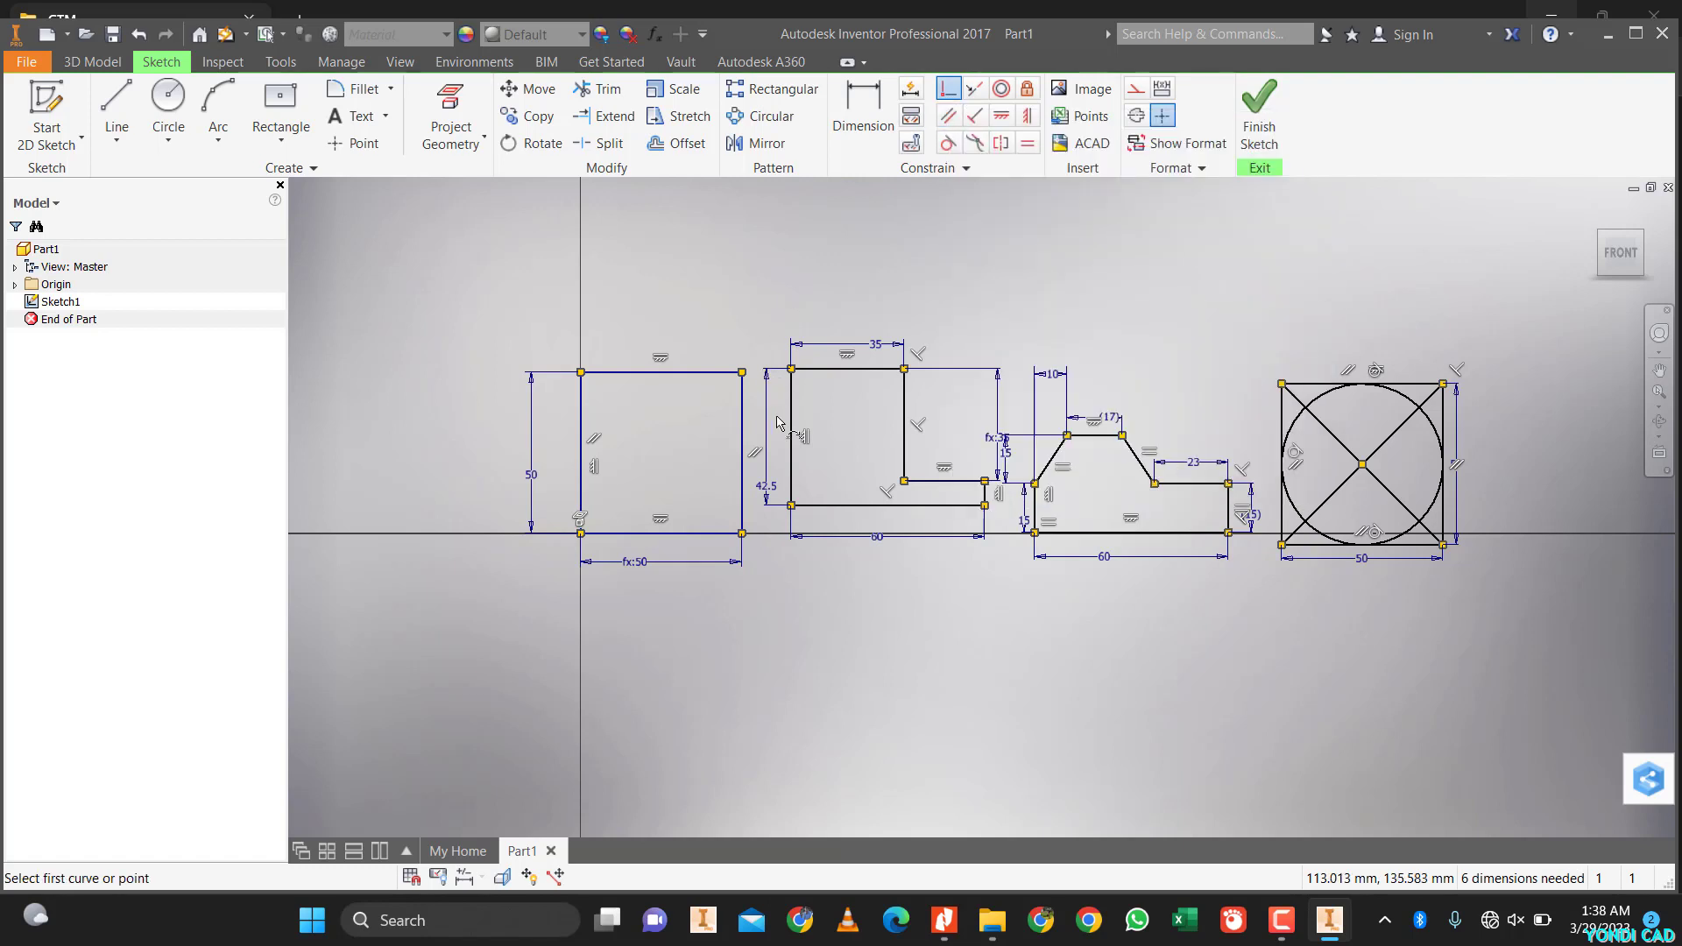
pyautogui.click(791, 506)
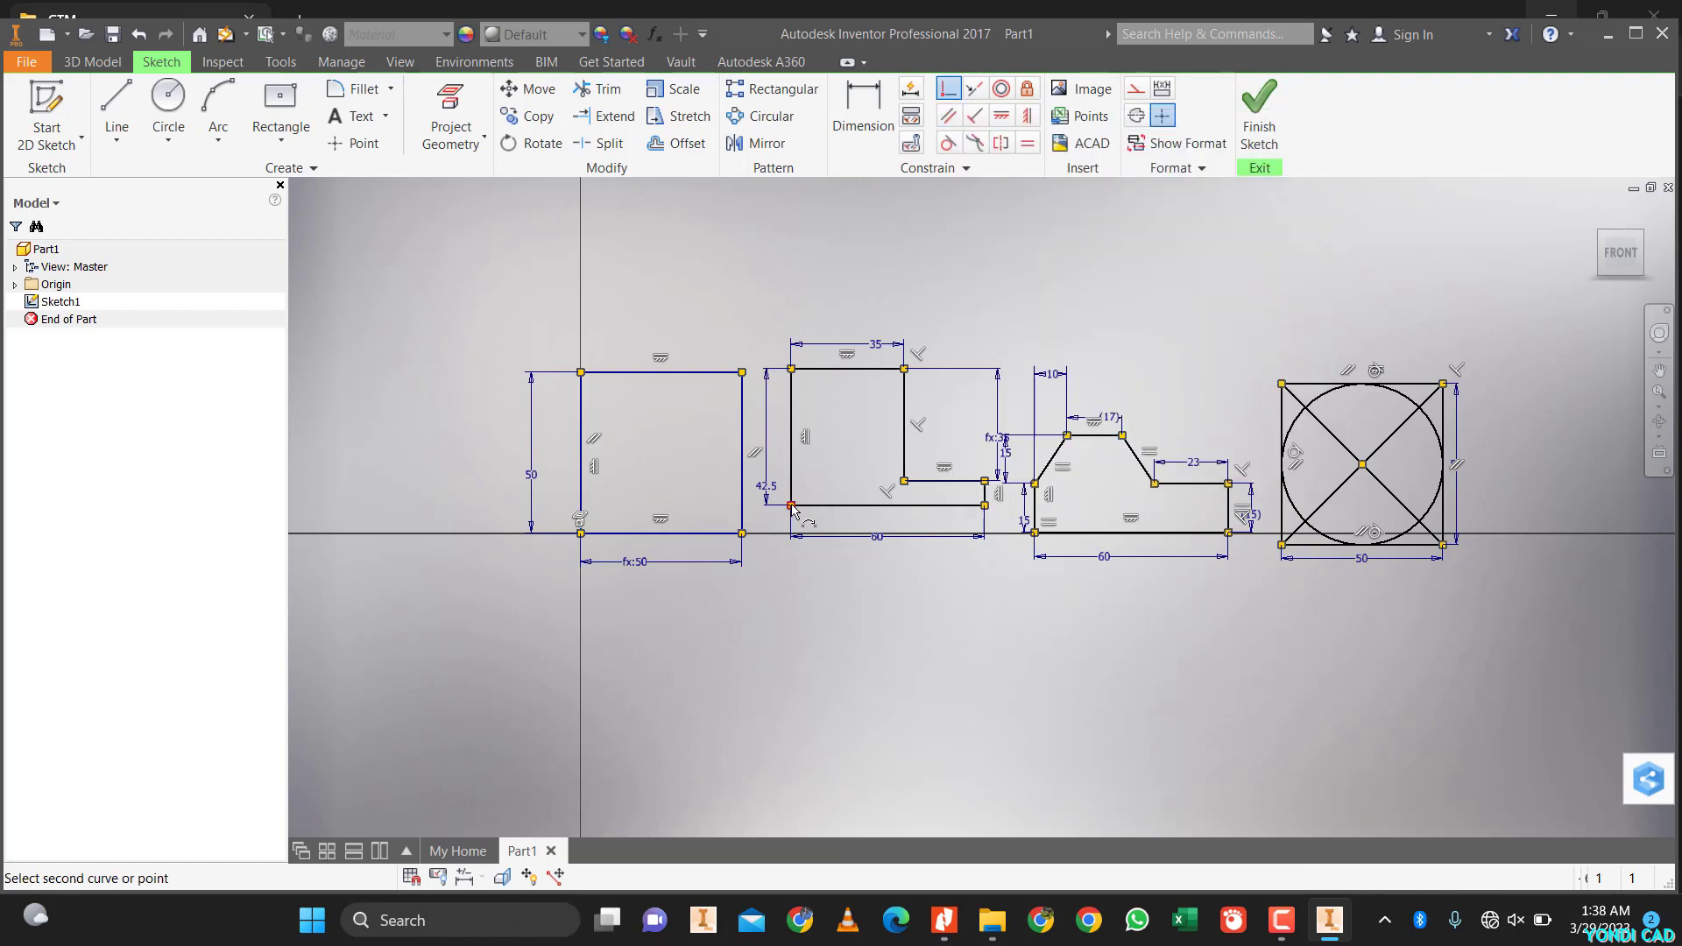
pyautogui.click(582, 533)
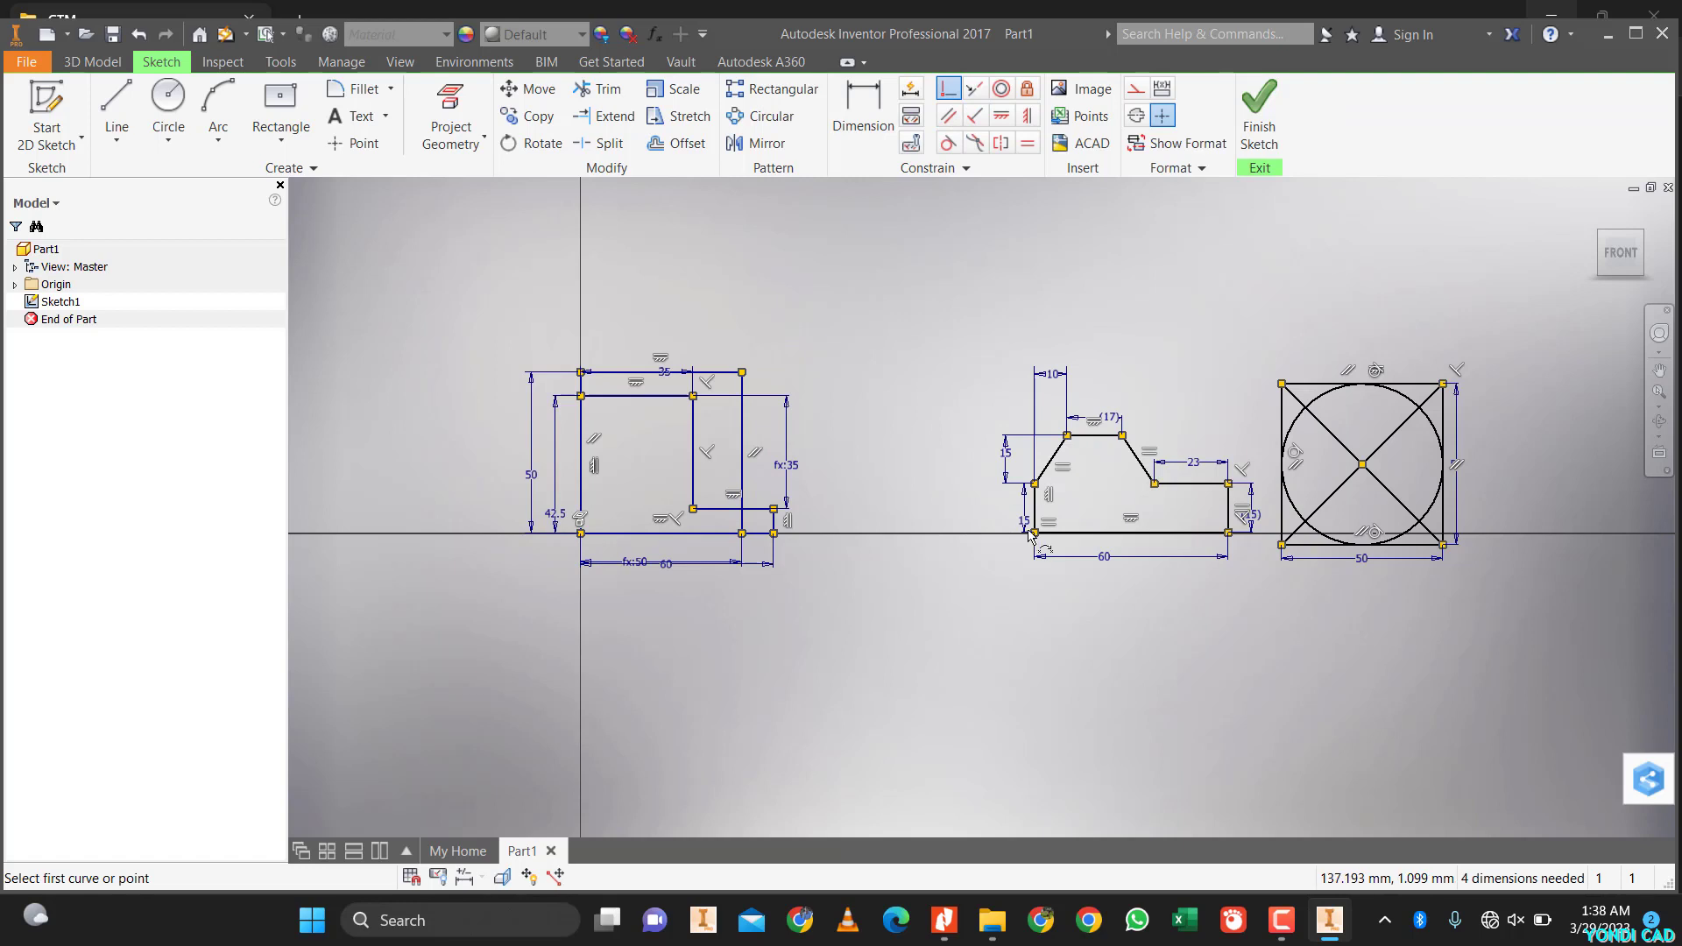
pyautogui.click(1034, 533)
pyautogui.click(581, 532)
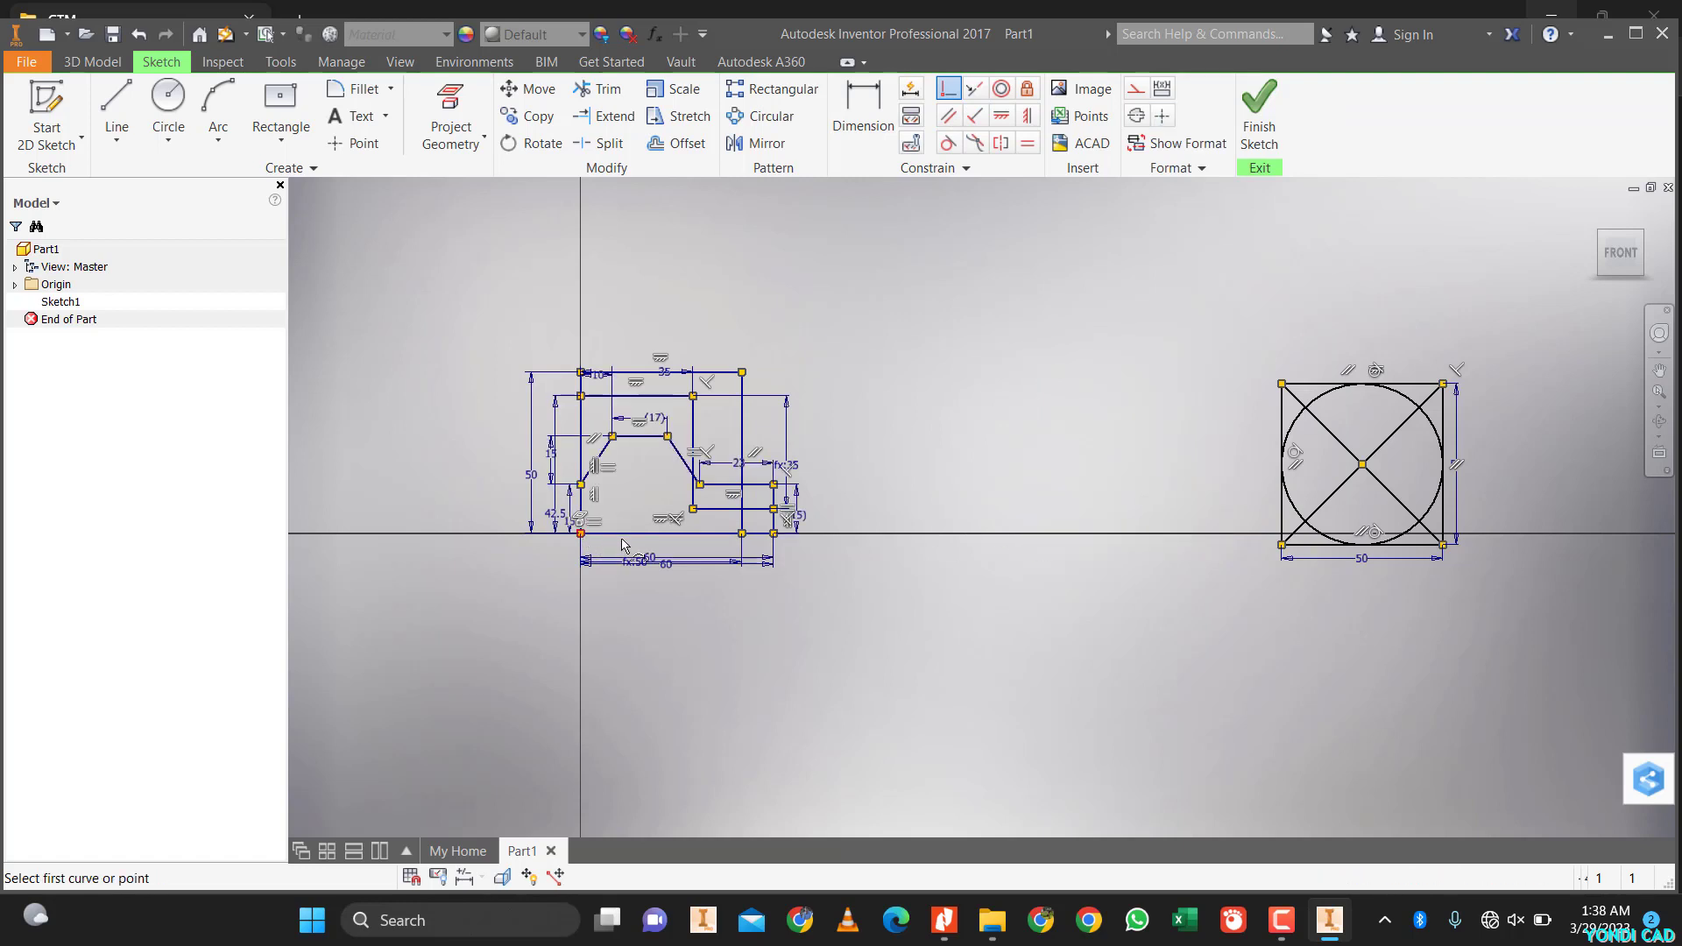
# - Try a Coincident constraint between figure 4's lower-left square corner and the sketch origin, and undo it
pyautogui.click(1282, 545)
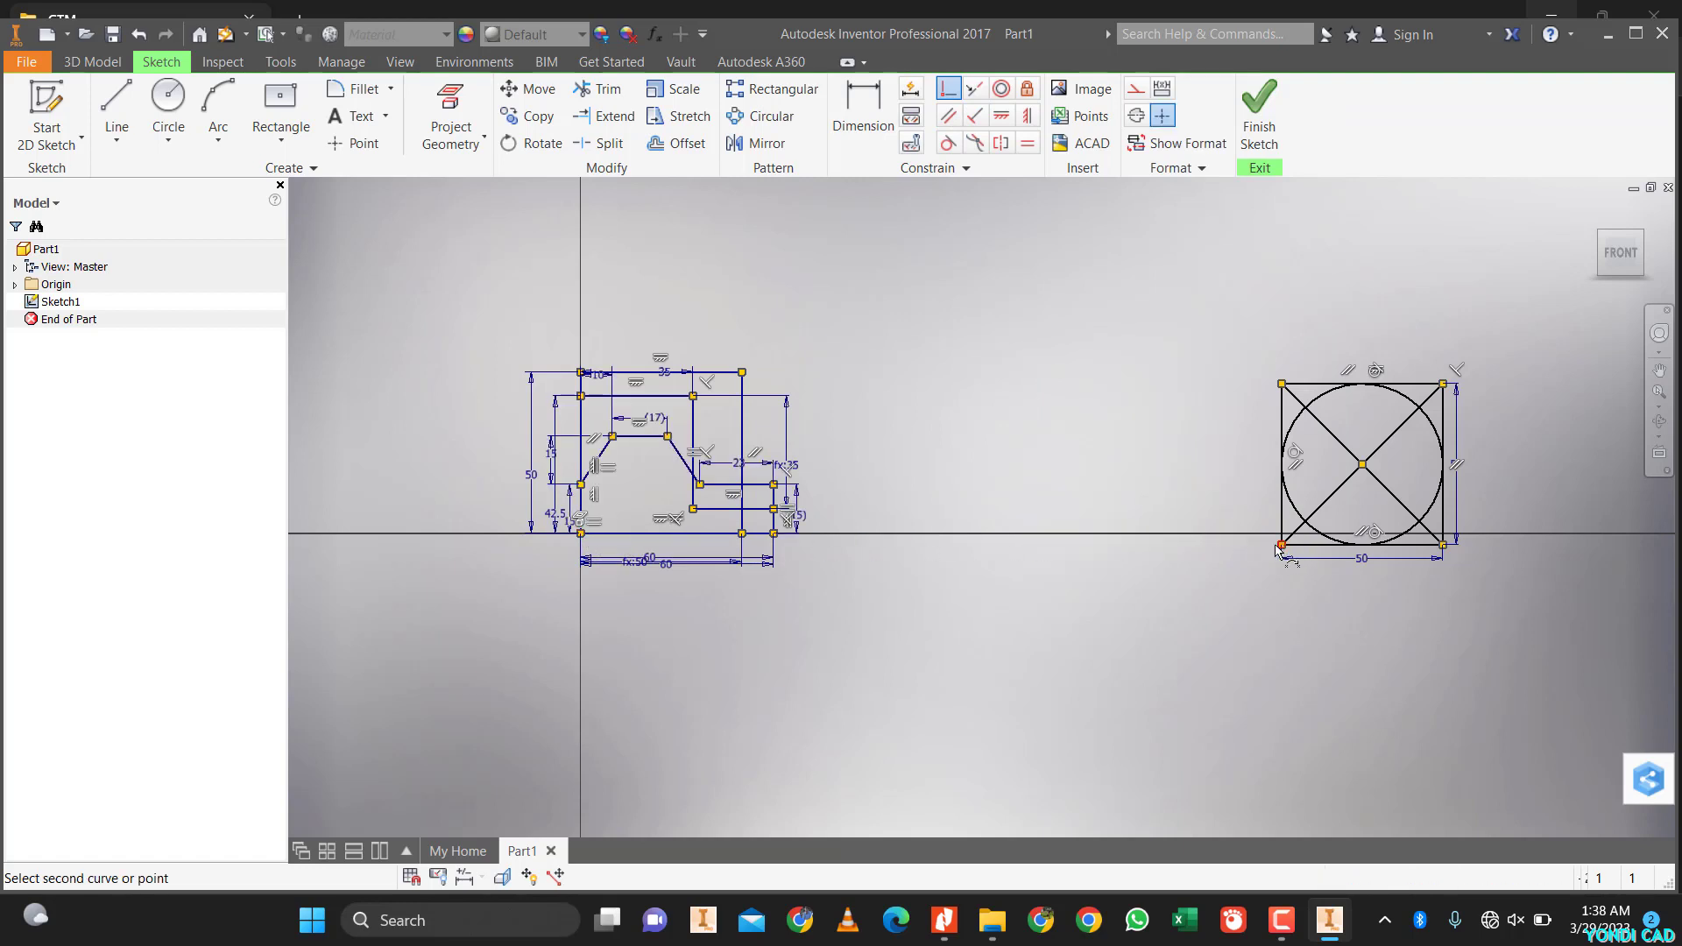
pyautogui.click(581, 533)
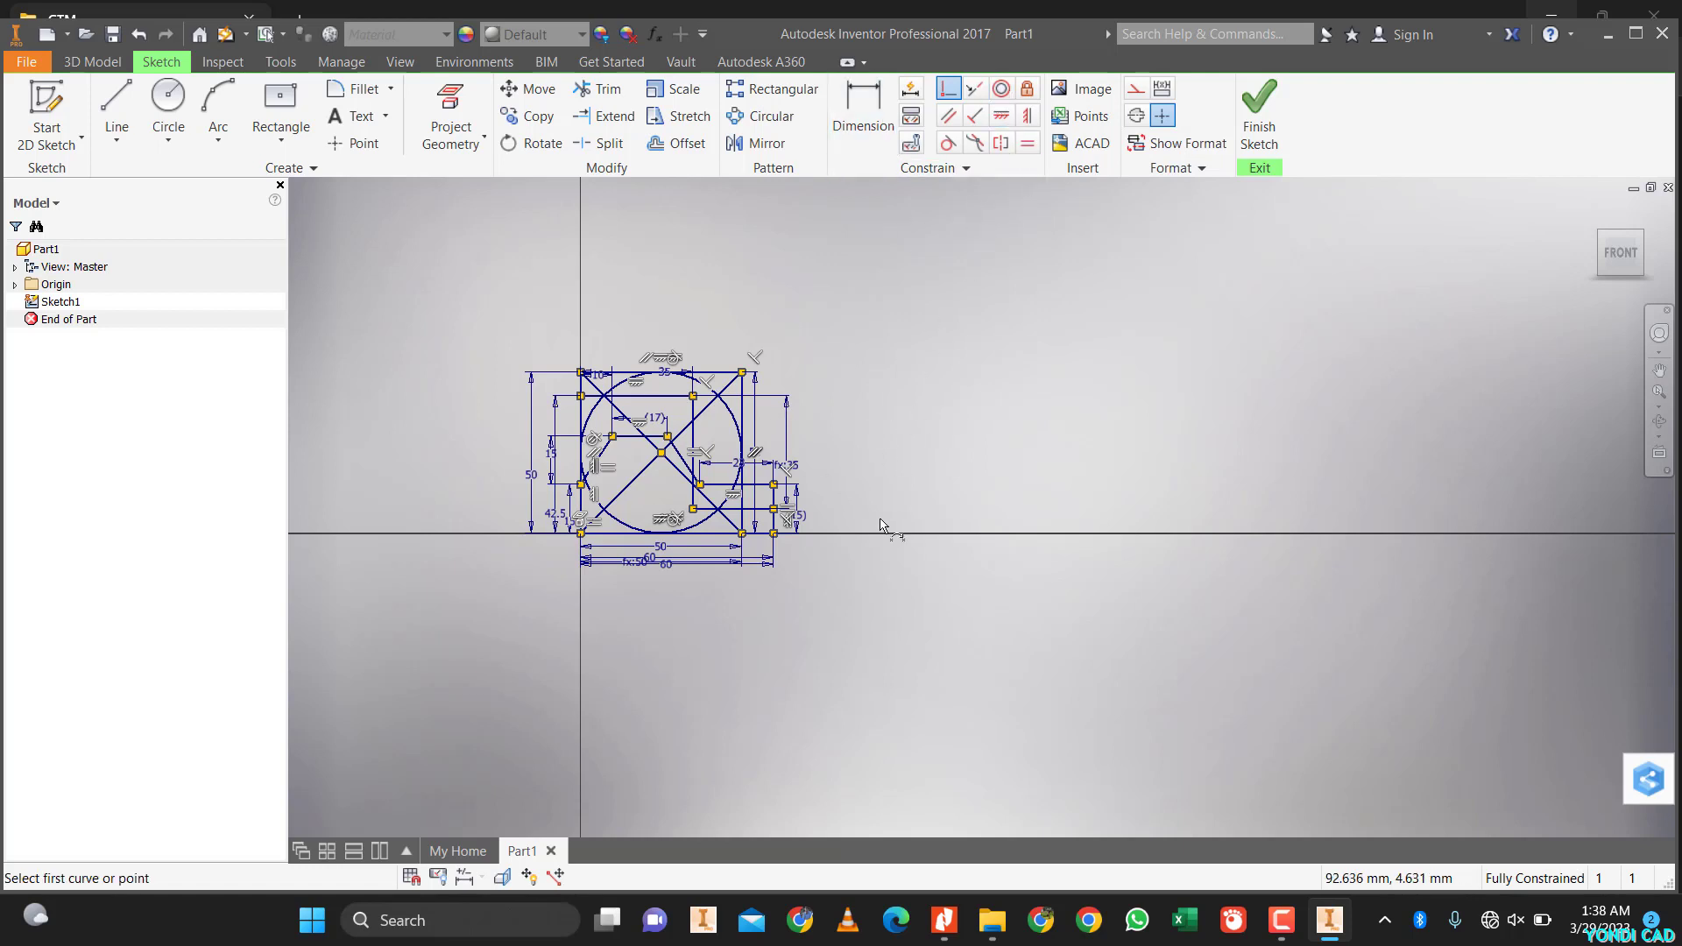
pyautogui.press('Escape')
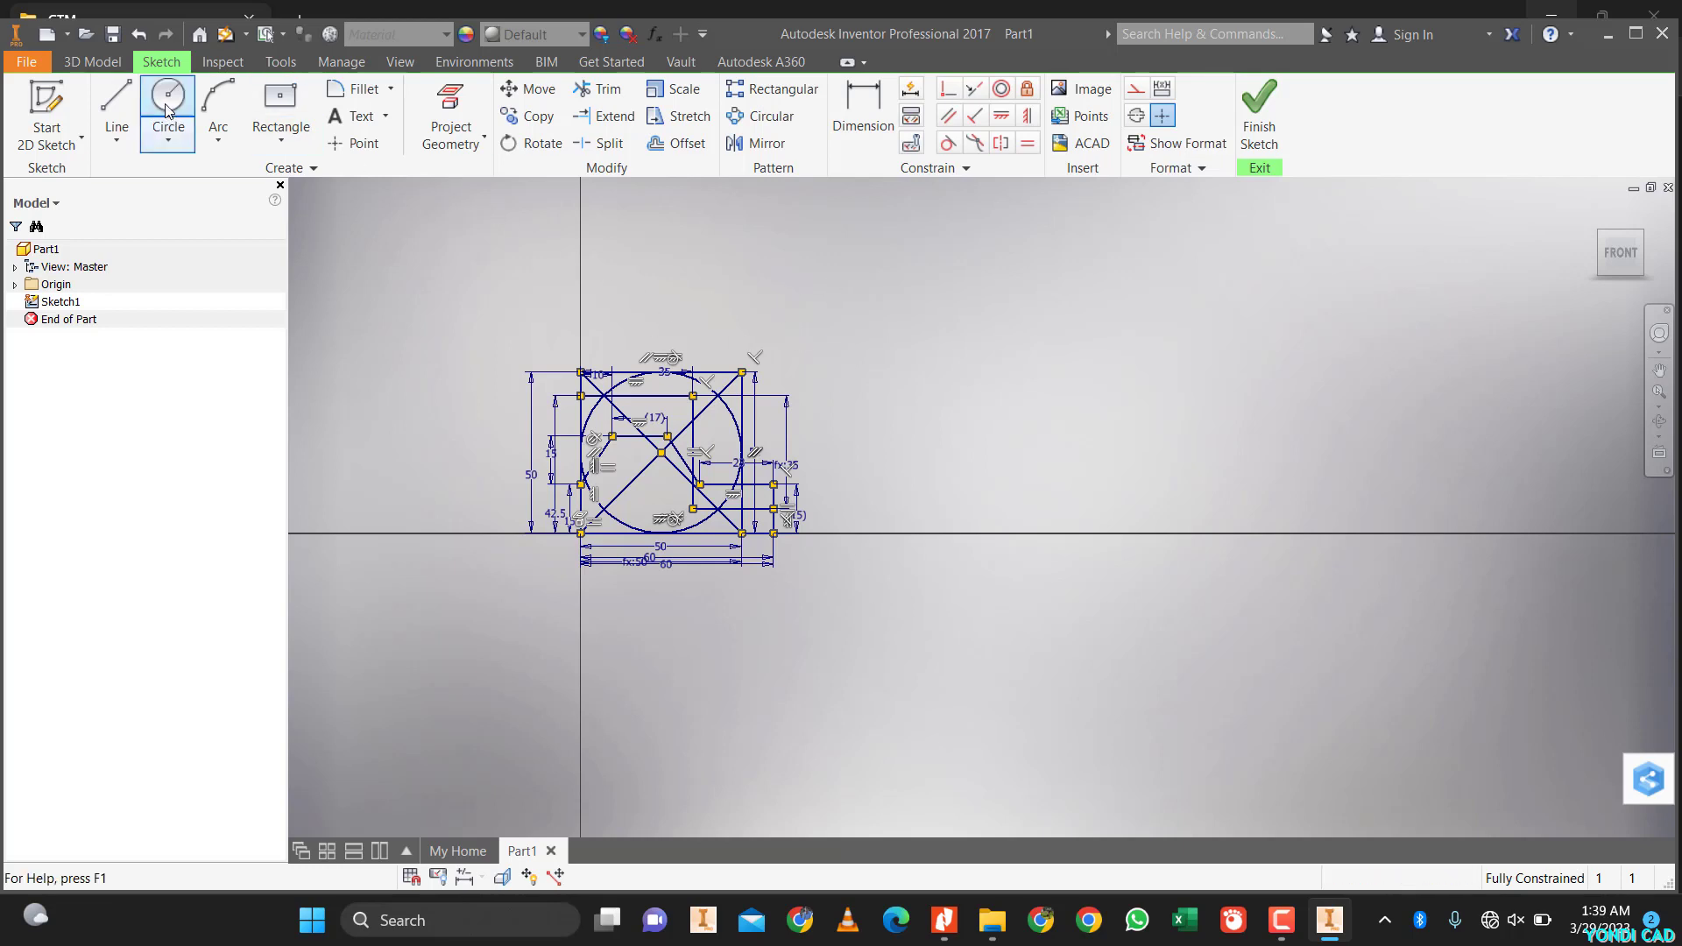
pyautogui.hotkey('ctrl', 'z')
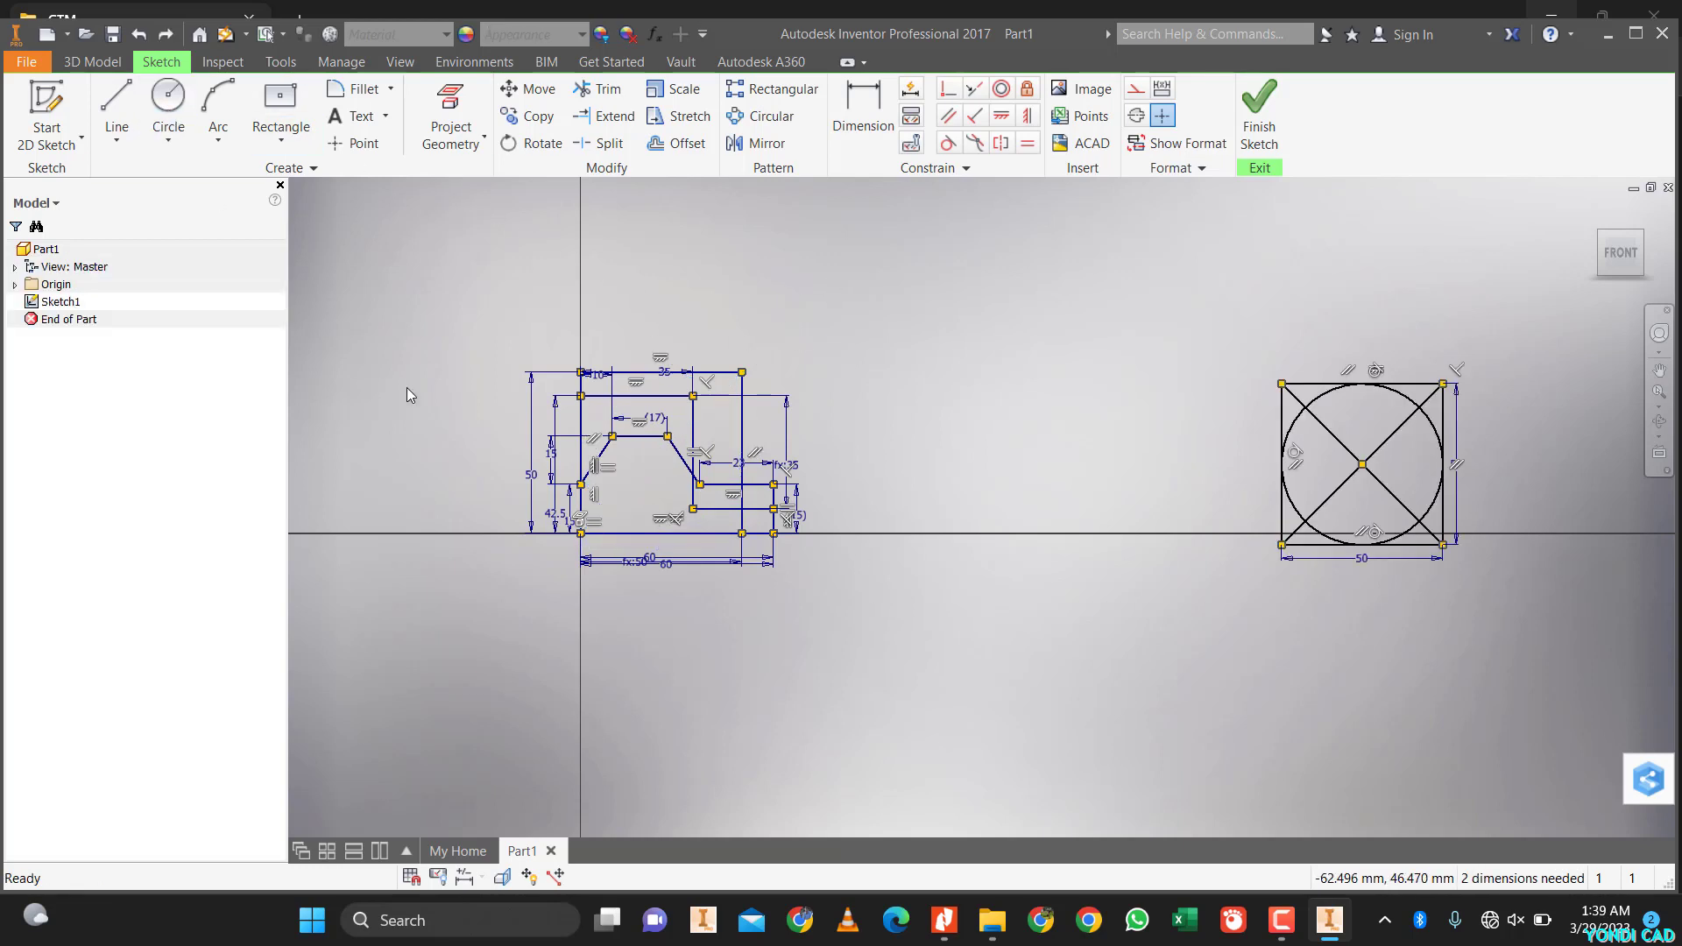
# - Delete the vertical 50 mm dimension from figure 4's square
pyautogui.moveTo(1617, 679); pyautogui.dragTo(1399, 640, button='middle')
pyautogui.scroll(3, 1234, 439)
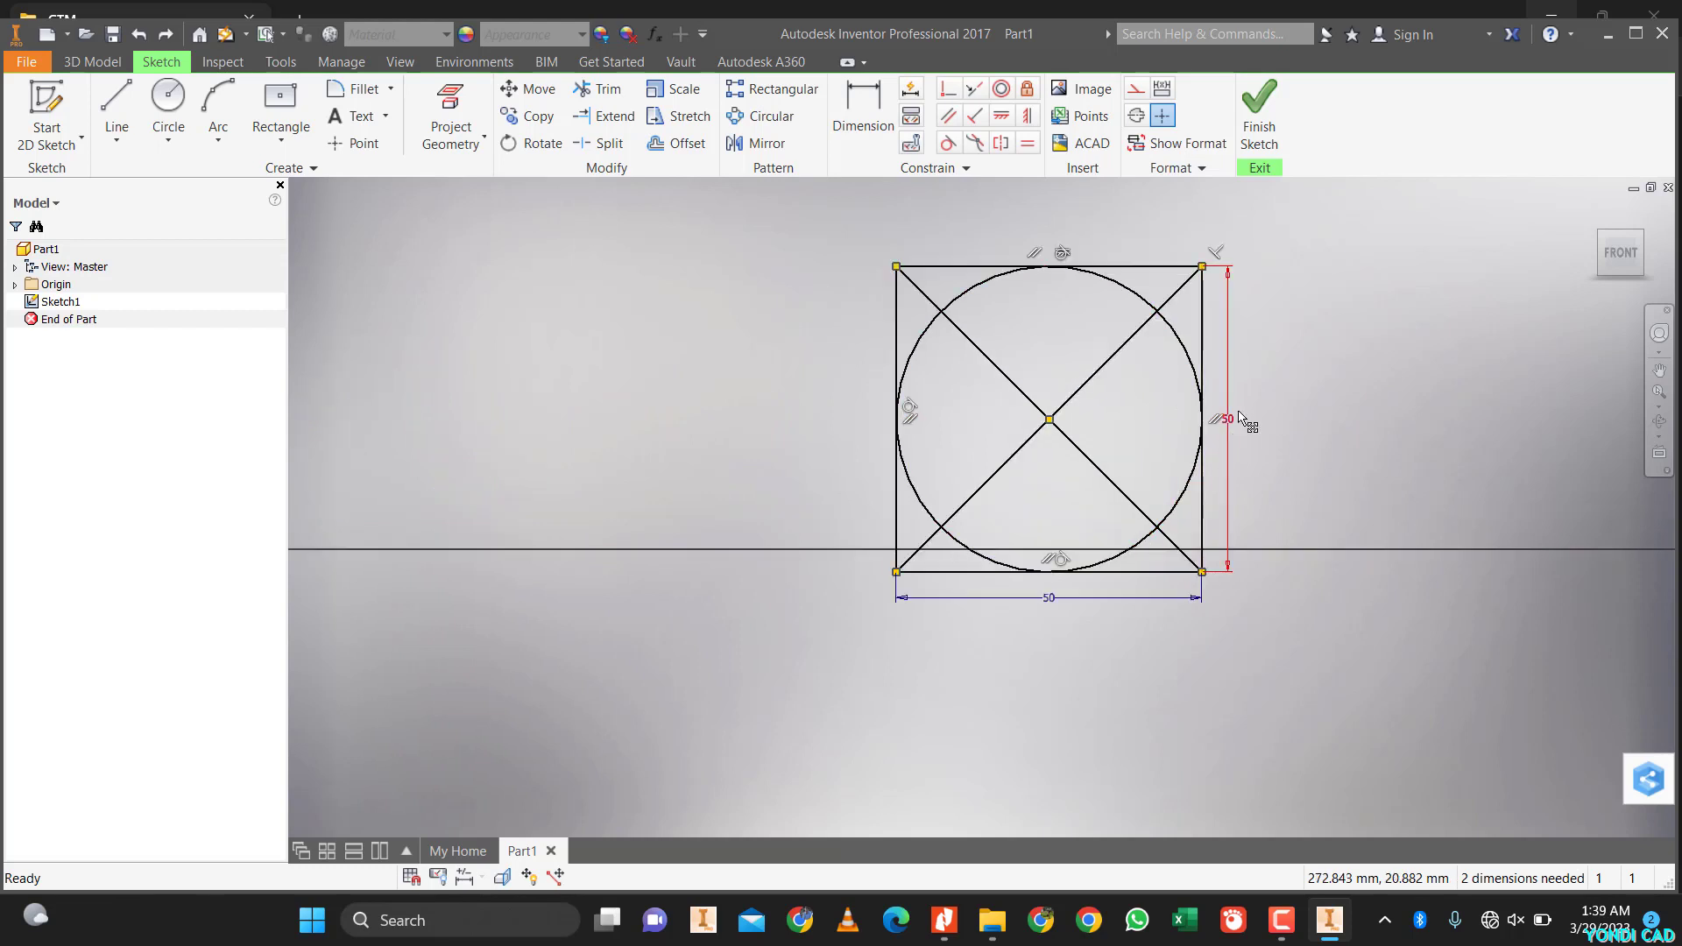
pyautogui.click(1230, 507)
pyautogui.press('Delete')
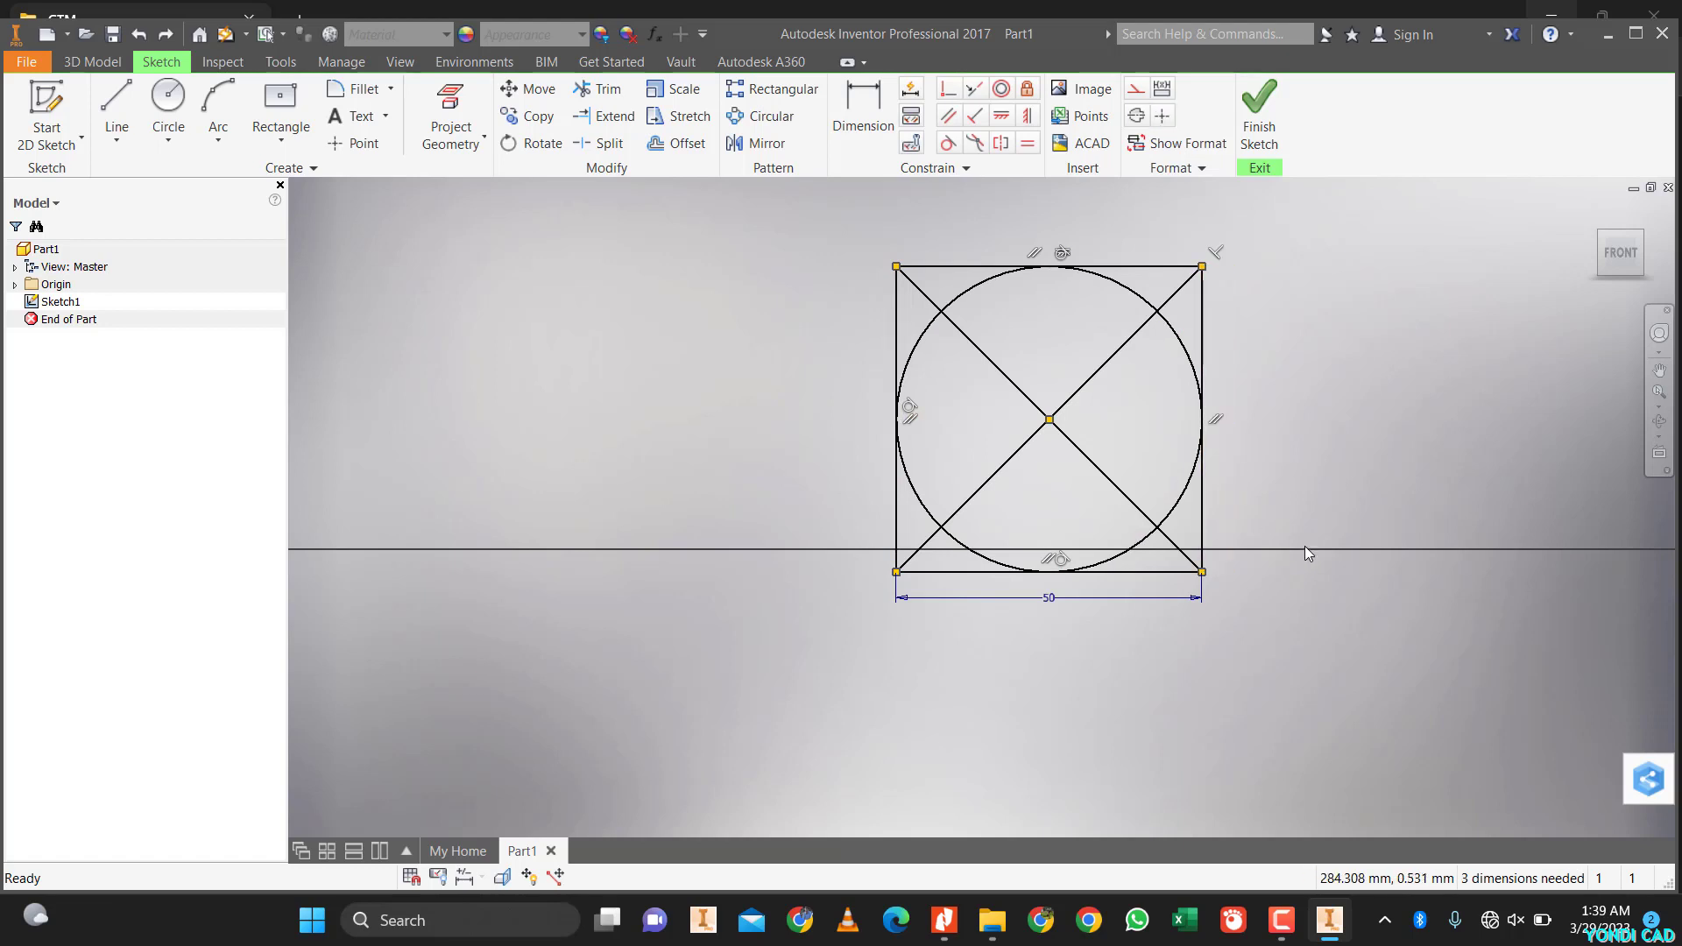
# - Select all of figure 4 and move it to a spot farther from the other figures, across the horizontal axis
pyautogui.scroll(-2, 1264, 492)
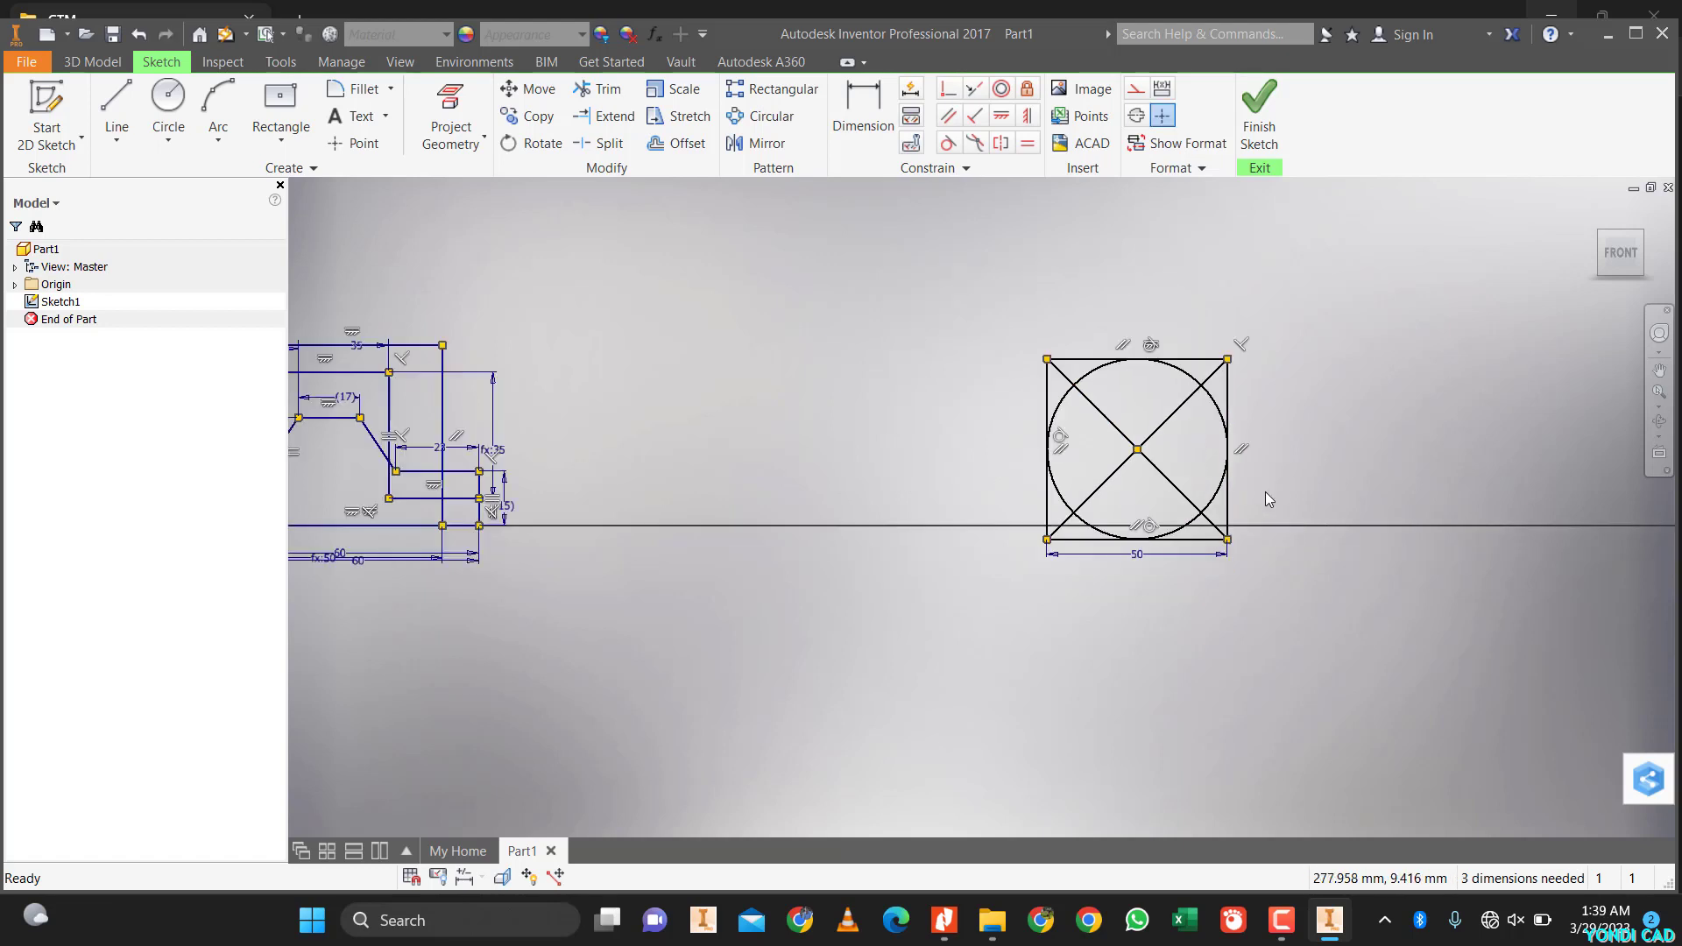
pyautogui.moveTo(1265, 492); pyautogui.dragTo(1102, 464, button='middle')
pyautogui.moveTo(766, 252)
pyautogui.mouseDown()
pyautogui.moveTo(821, 333)
pyautogui.moveTo(1246, 618)
pyautogui.mouseUp()
pyautogui.hotkey('ctrl', 'c')
pyautogui.hotkey('ctrl', 'v')
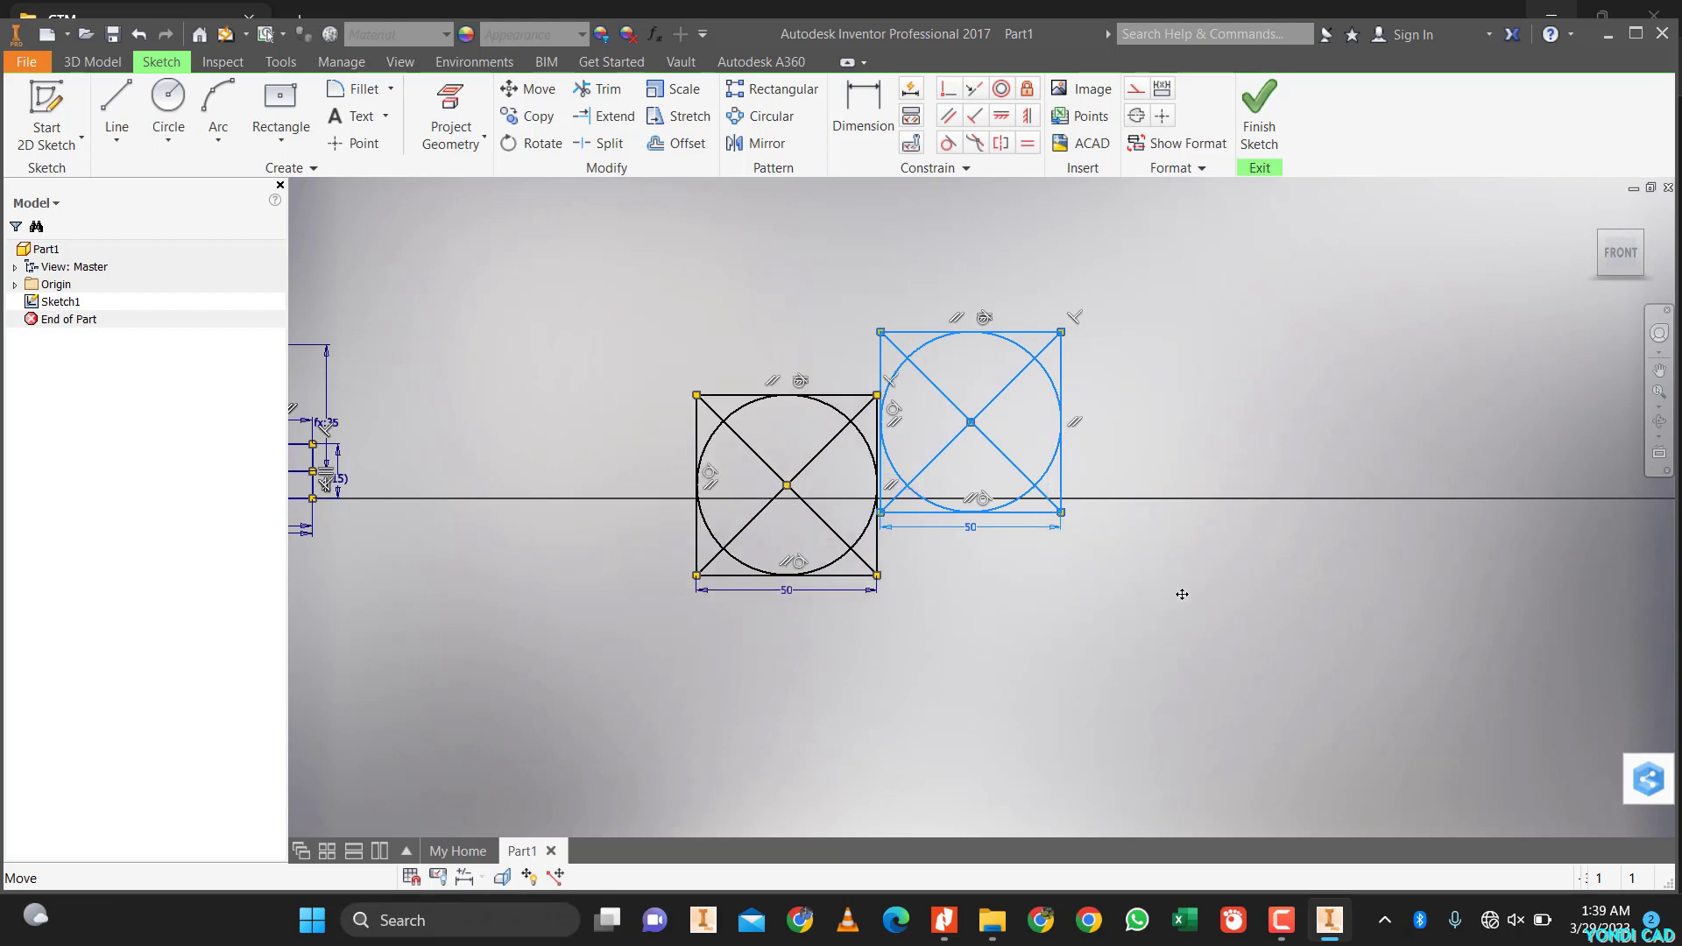
pyautogui.click(1178, 529)
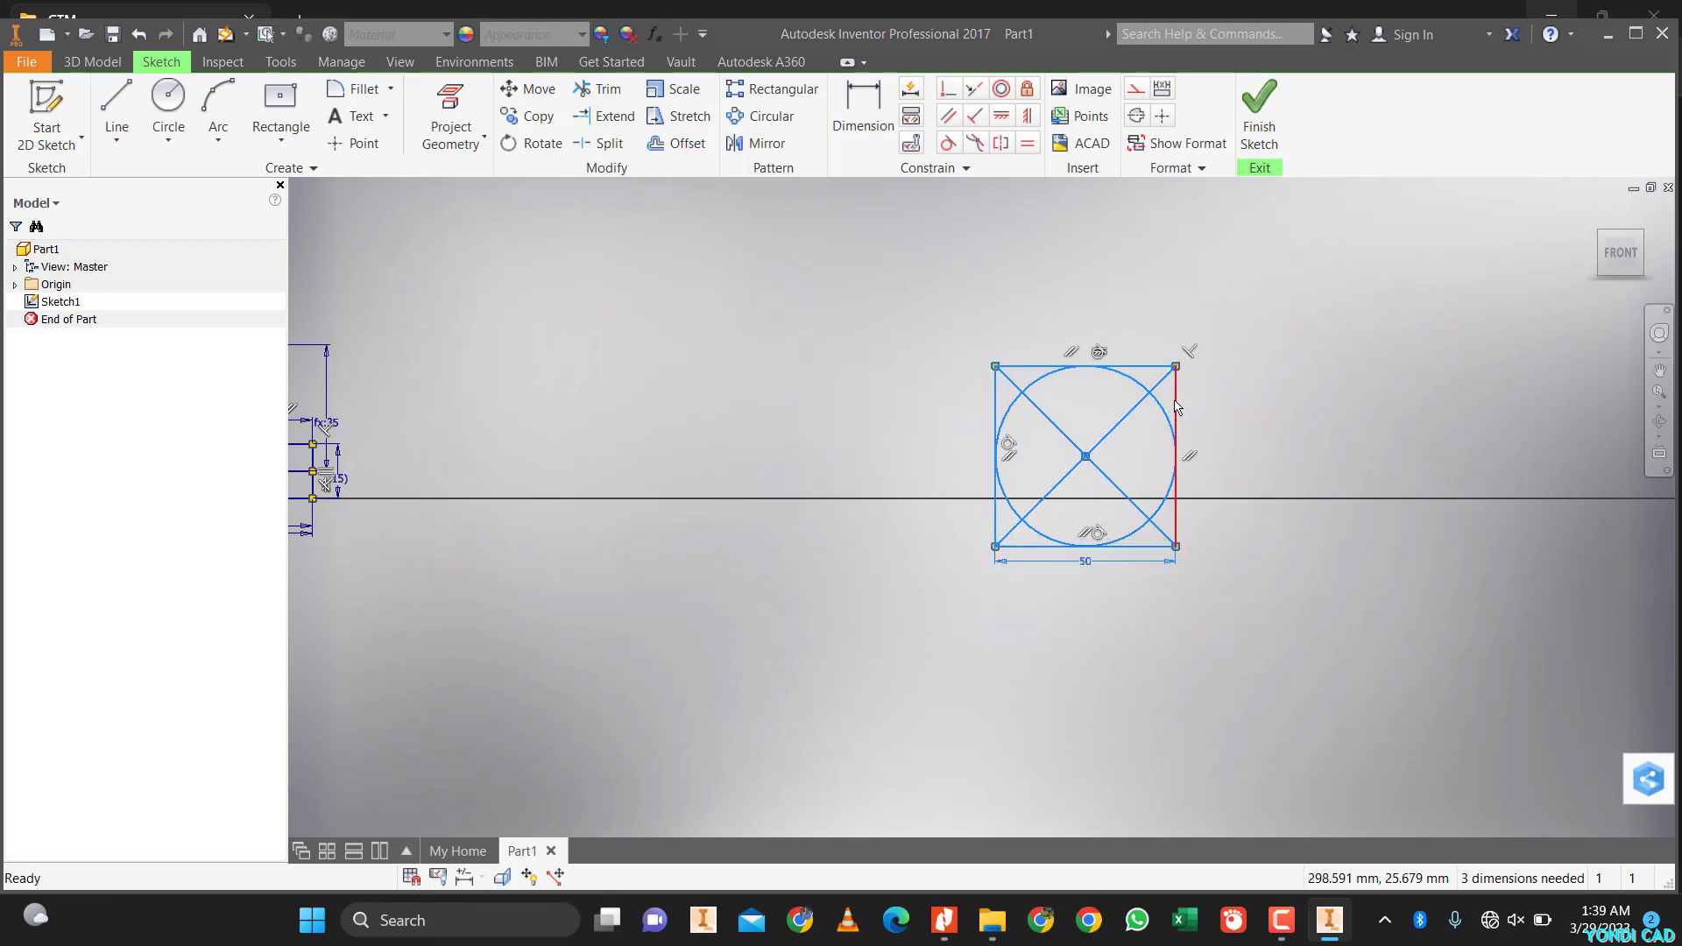
# - Move the perpendicular constraint symbol away from figure 4 and pull the square's edges to stretch the figure vertically
pyautogui.click(1249, 280)
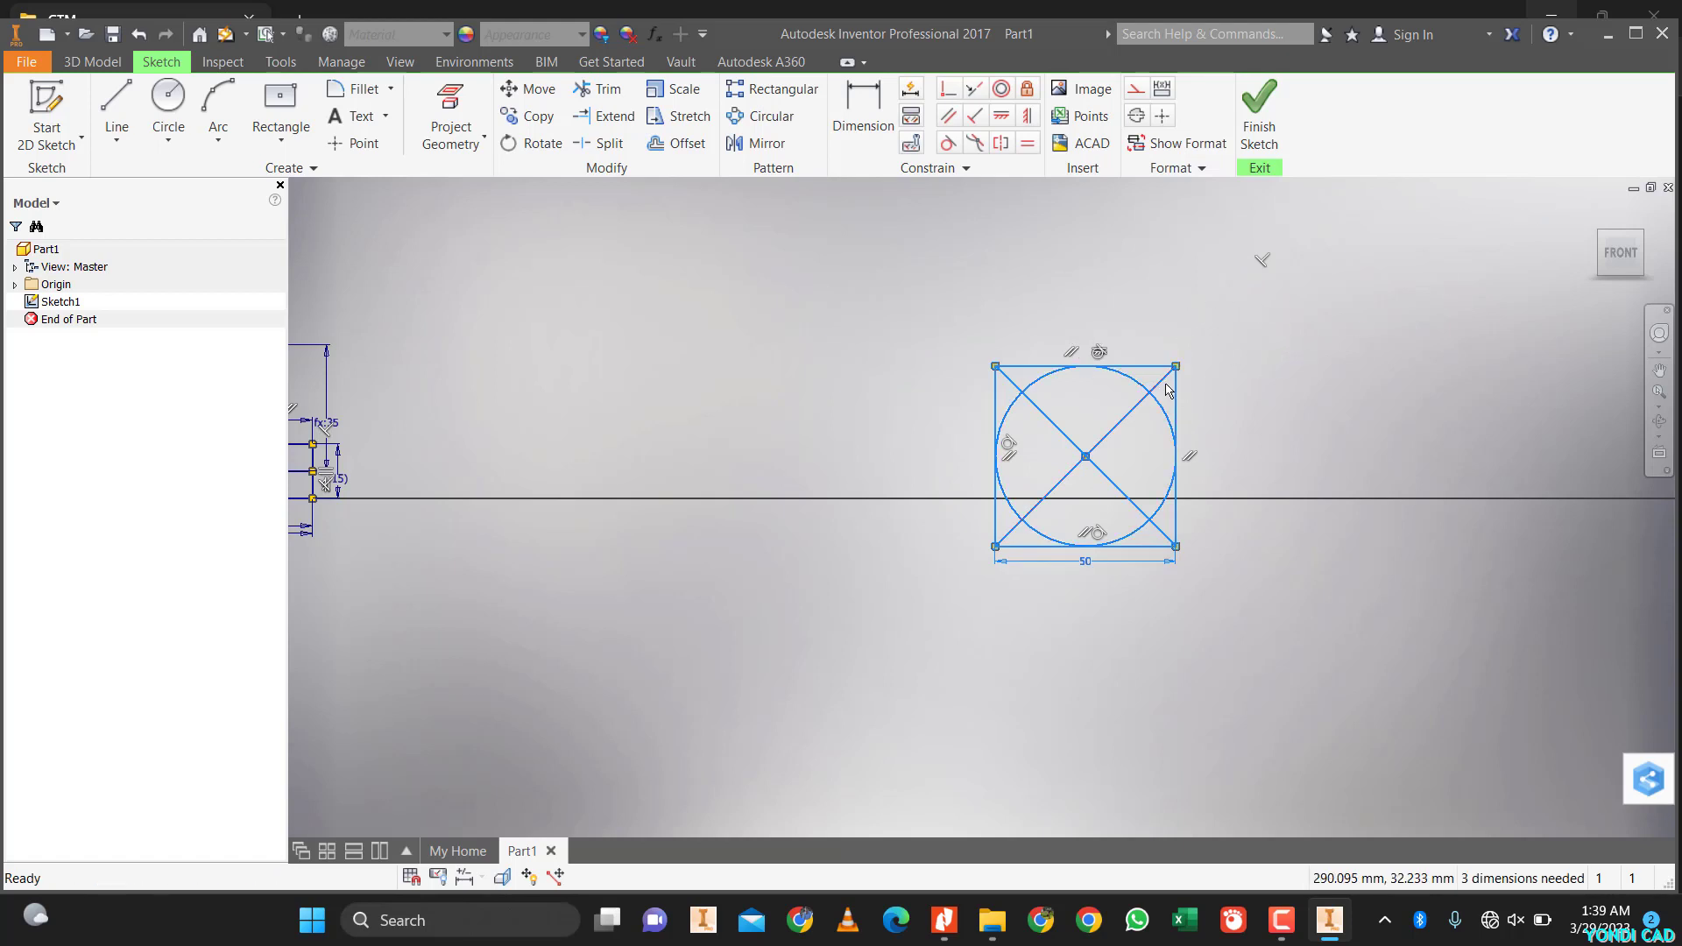
pyautogui.moveTo(1179, 386); pyautogui.dragTo(1031, 438)
pyautogui.moveTo(1019, 370)
pyautogui.mouseDown()
pyautogui.moveTo(1025, 232)
pyautogui.moveTo(964, 518)
pyautogui.moveTo(947, 664)
pyautogui.moveTo(957, 770)
pyautogui.moveTo(1139, 421)
pyautogui.moveTo(1227, 351)
pyautogui.moveTo(1008, 526)
pyautogui.moveTo(1087, 298)
pyautogui.moveTo(1021, 601)
pyautogui.moveTo(1094, 467)
pyautogui.moveTo(1122, 492)
pyautogui.moveTo(1183, 272)
pyautogui.moveTo(1202, 326)
pyautogui.moveTo(1250, 313)
pyautogui.mouseUp()
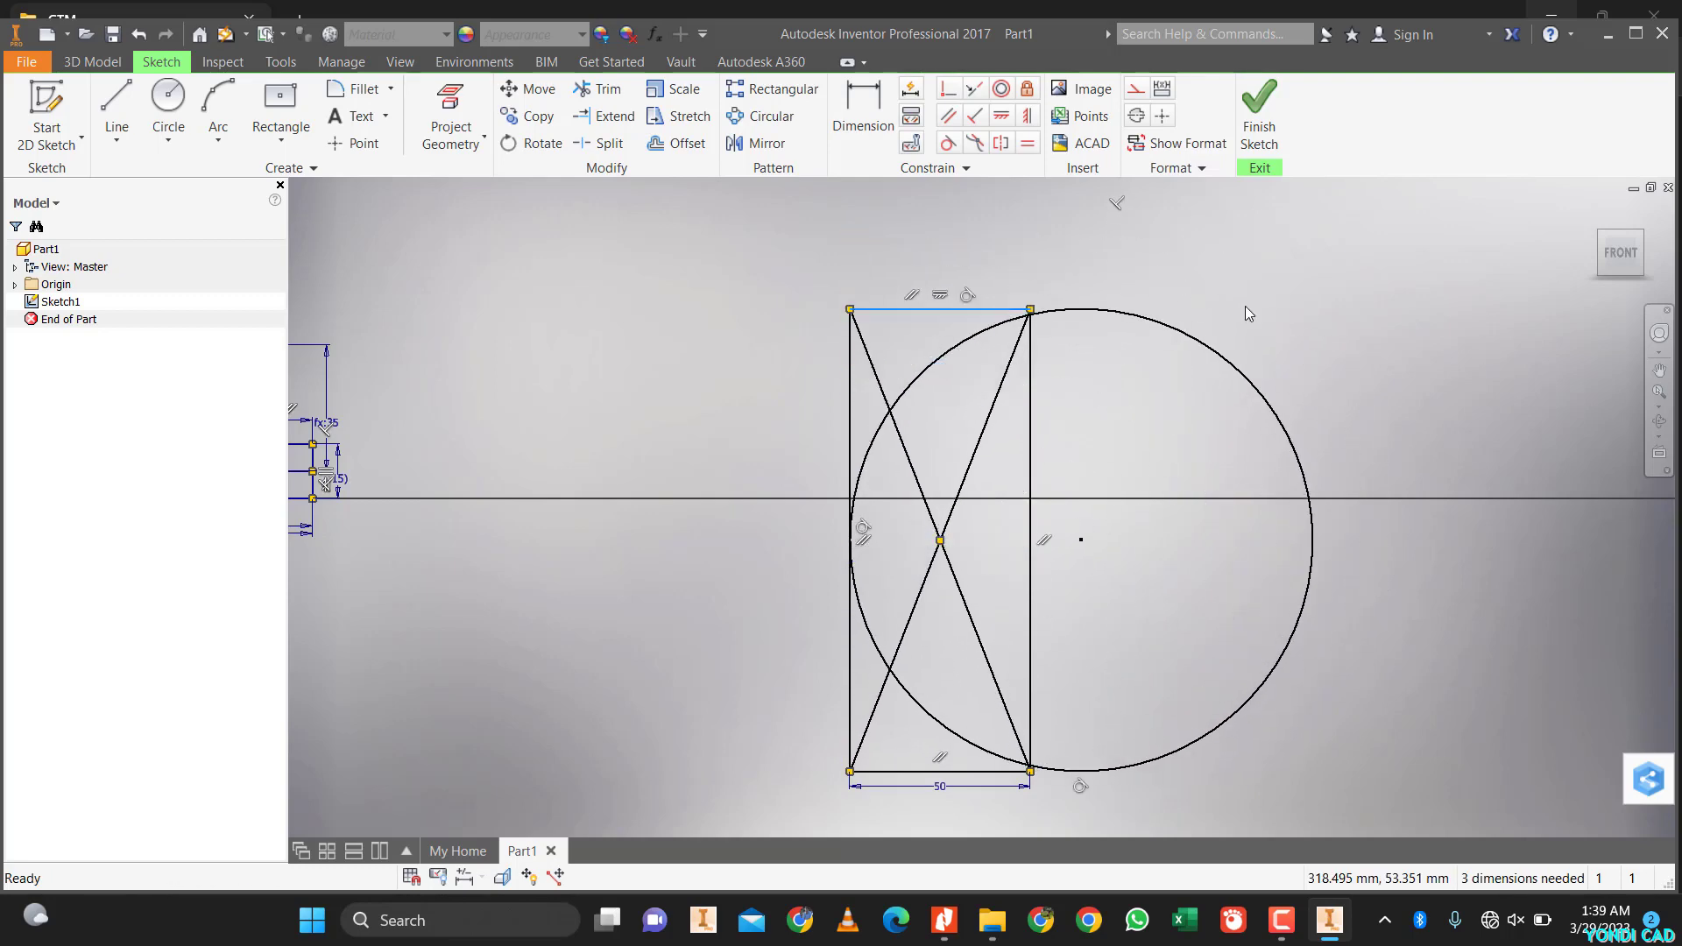
# - Undo the vertical stretch of figure 4 and add a 50 mm vertical dimension to the right edge of its square
pyautogui.hotkey('ctrl', 'z')
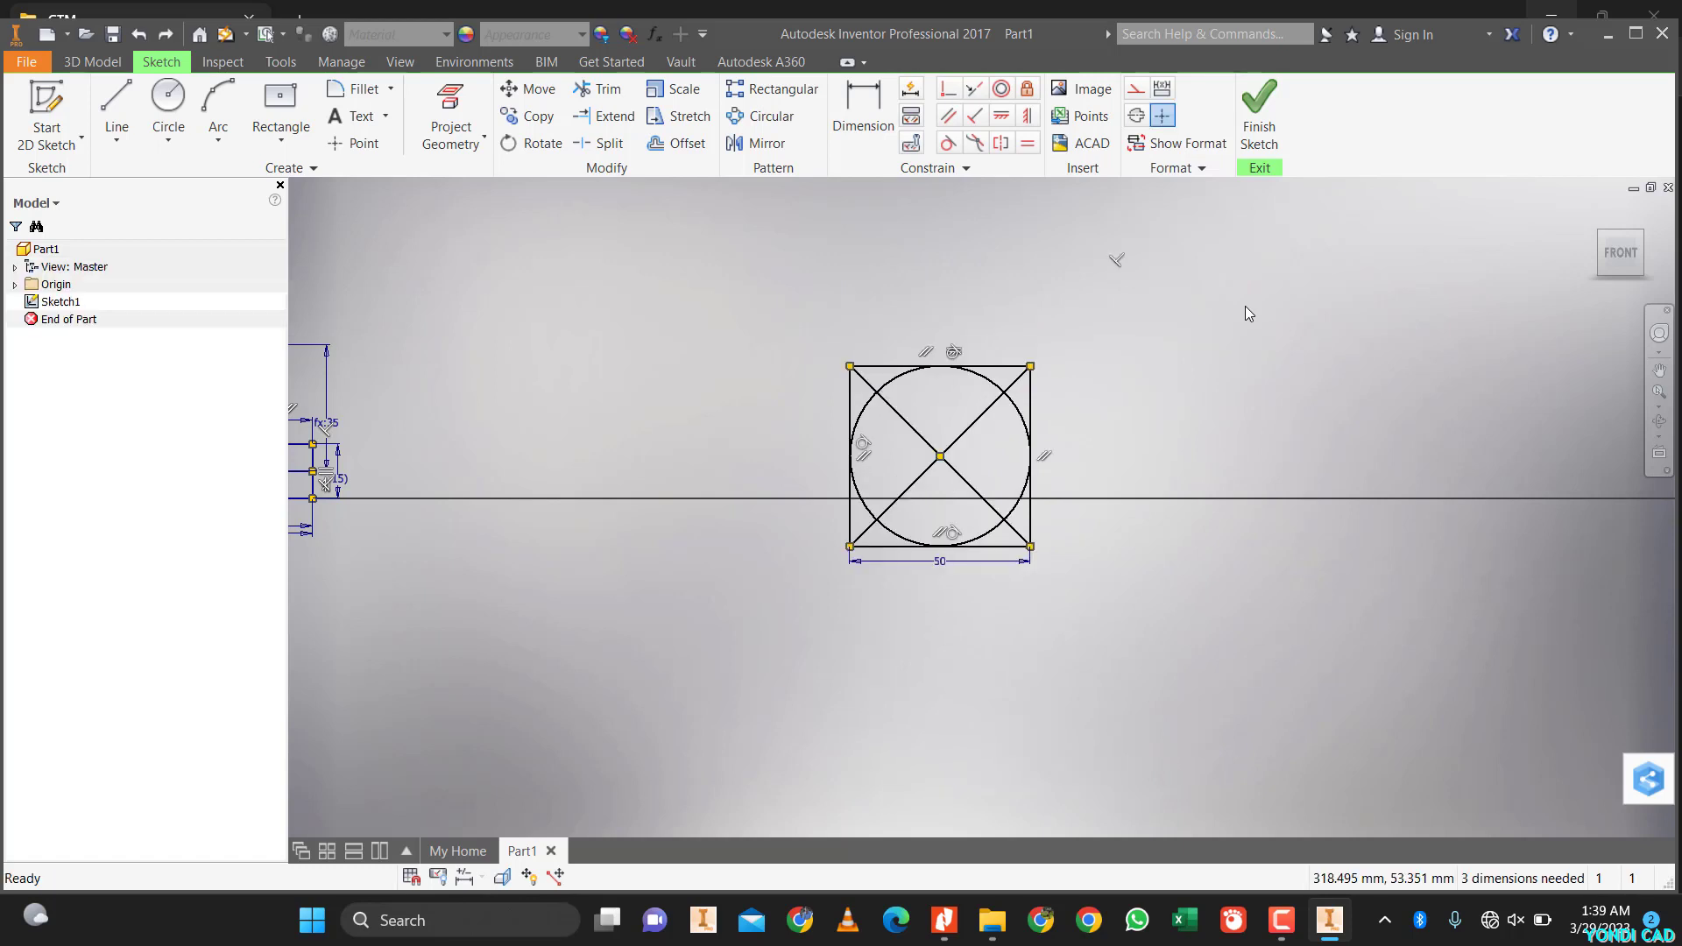
pyautogui.press('d')
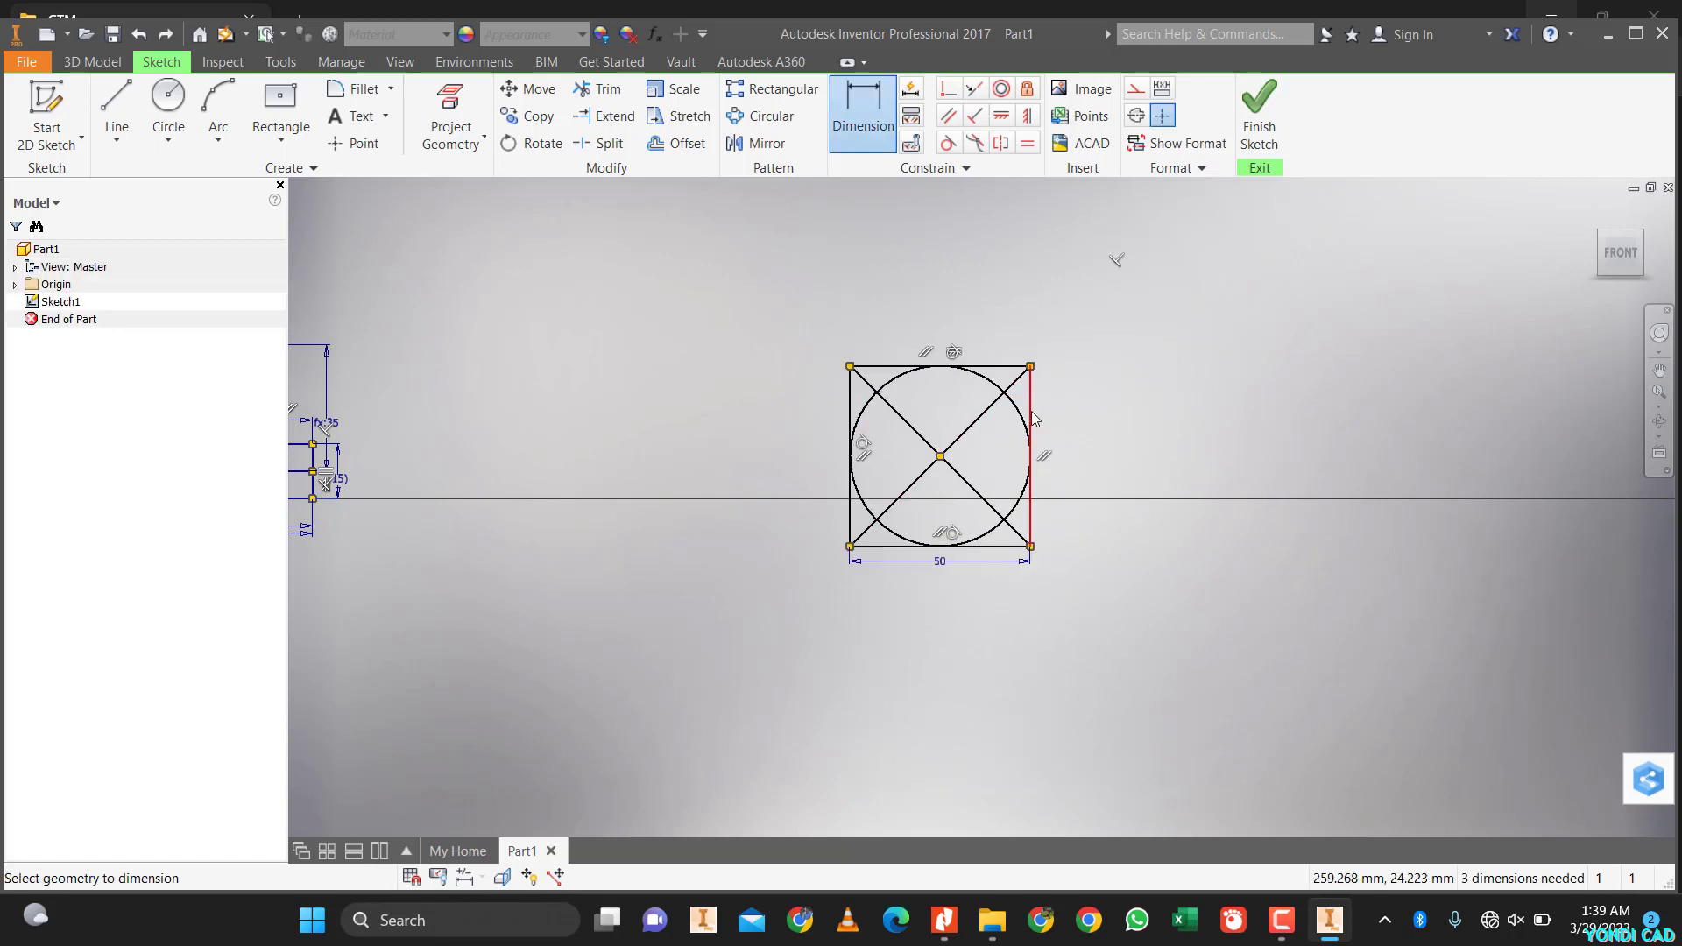
pyautogui.click(1031, 434)
pyautogui.click(1170, 509)
pyautogui.click(1243, 528)
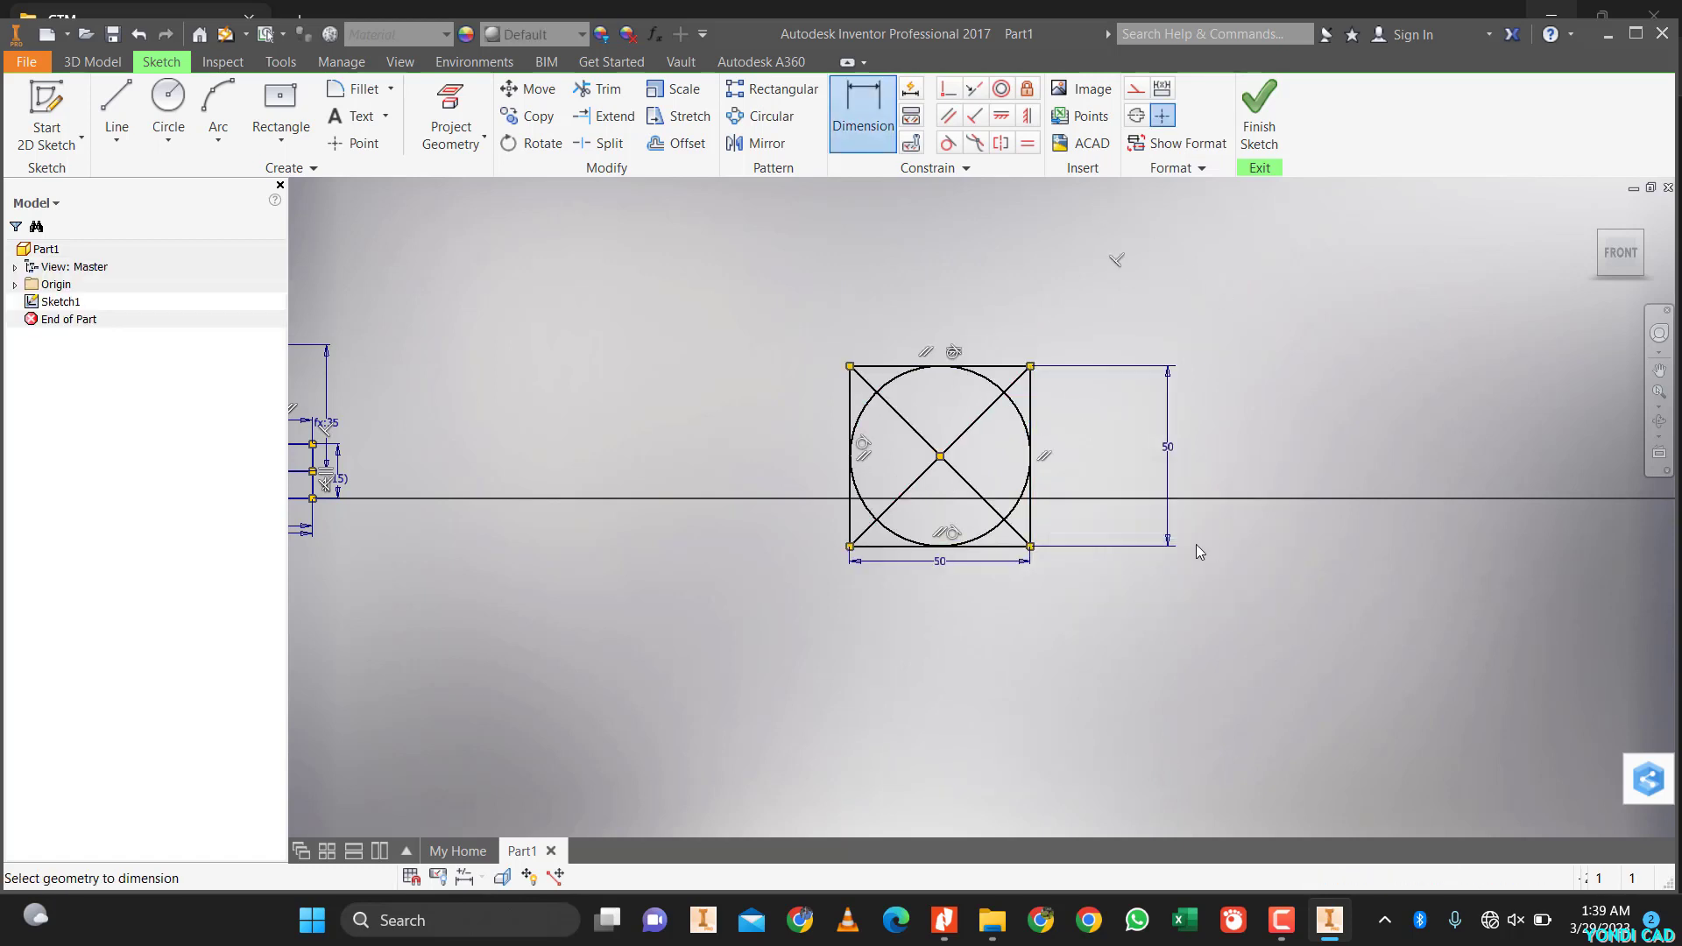
# - Apply a Coincident constraint between the lower-left corner of figure 4's square and the sketch origin
pyautogui.moveTo(1025, 626); pyautogui.dragTo(1211, 507, button='middle')
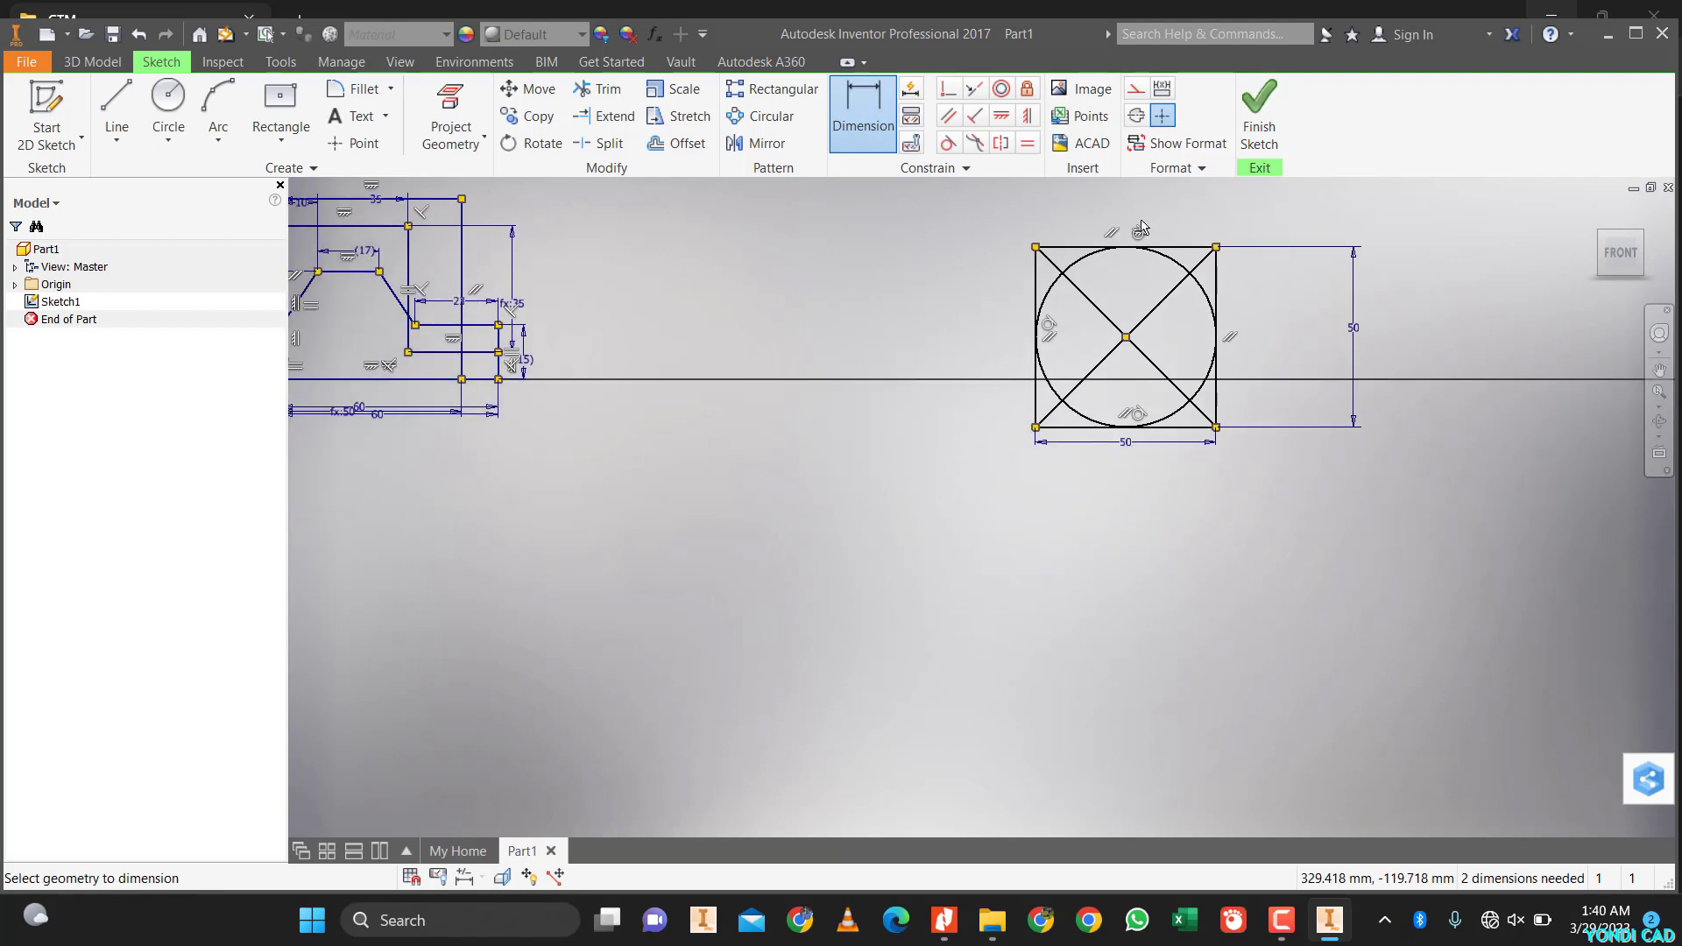
pyautogui.click(941, 87)
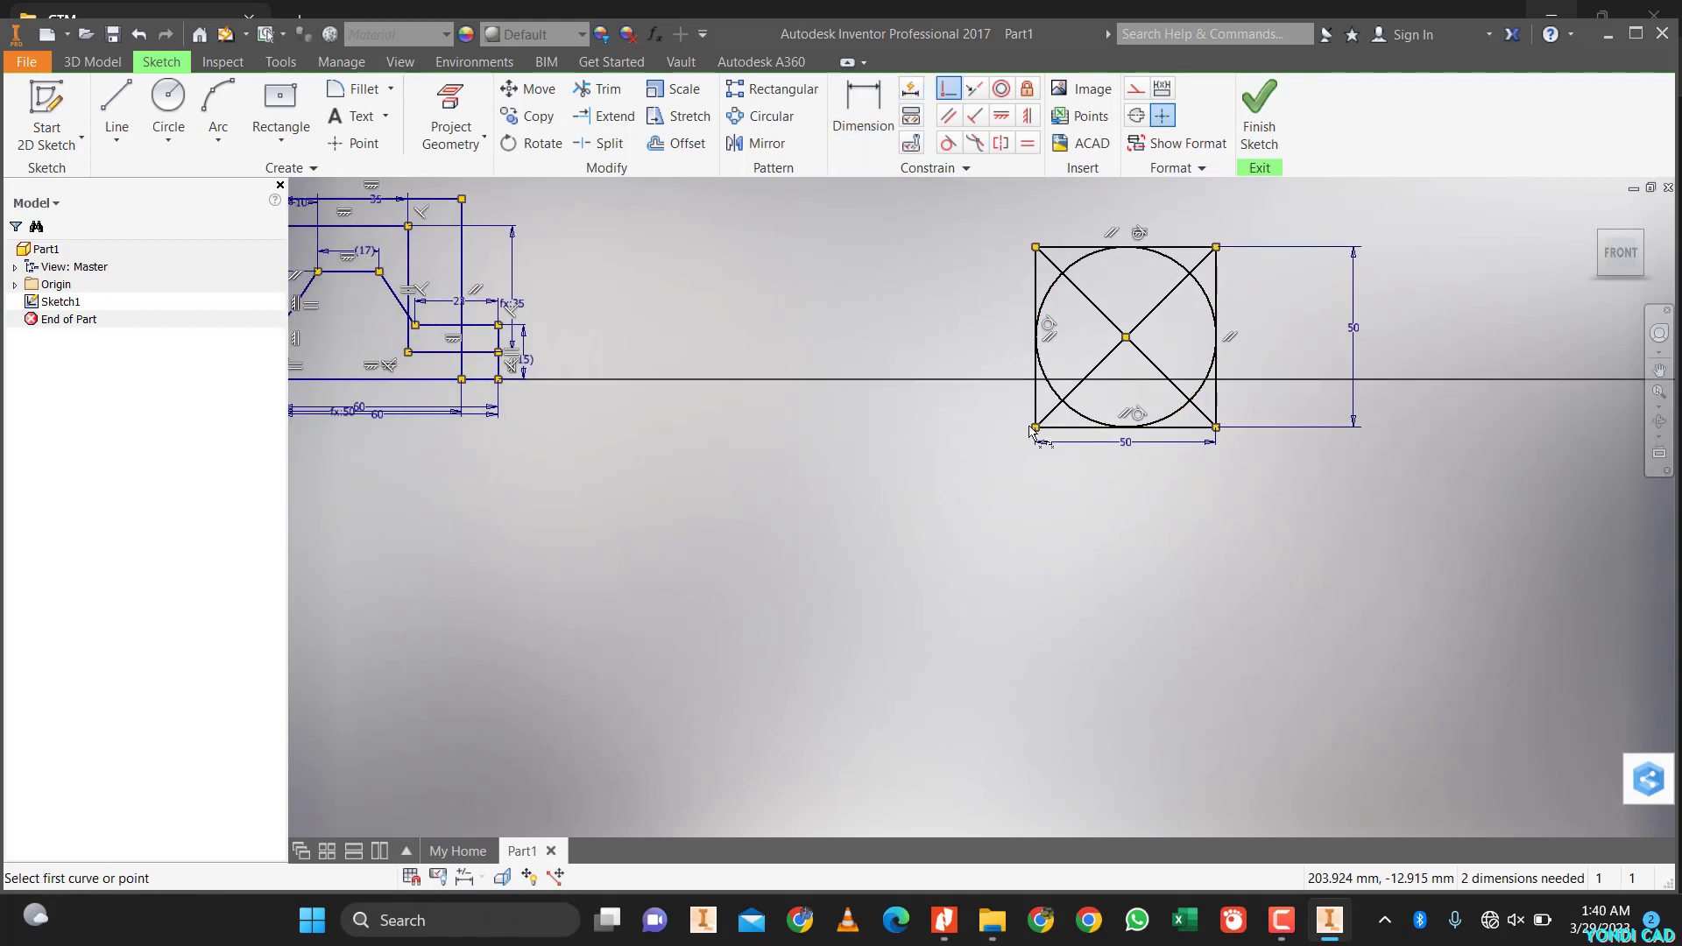
pyautogui.click(1036, 427)
pyautogui.moveTo(922, 464); pyautogui.dragTo(1347, 452, button='middle')
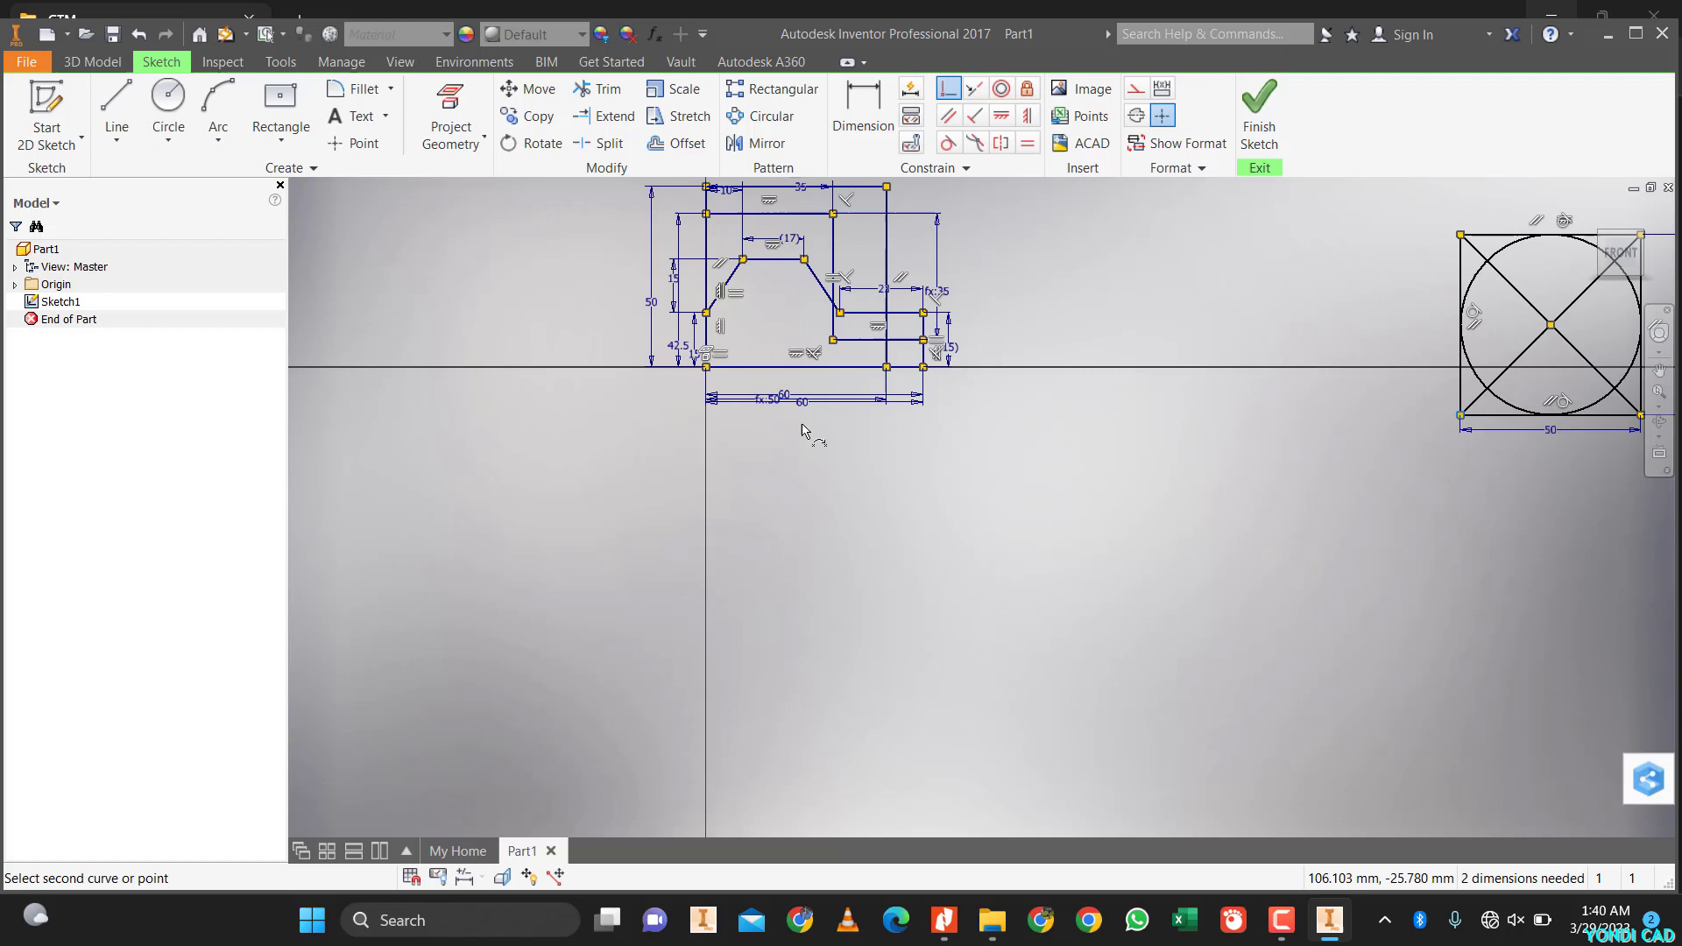
pyautogui.click(707, 367)
pyautogui.moveTo(767, 447); pyautogui.dragTo(781, 555, button='middle')
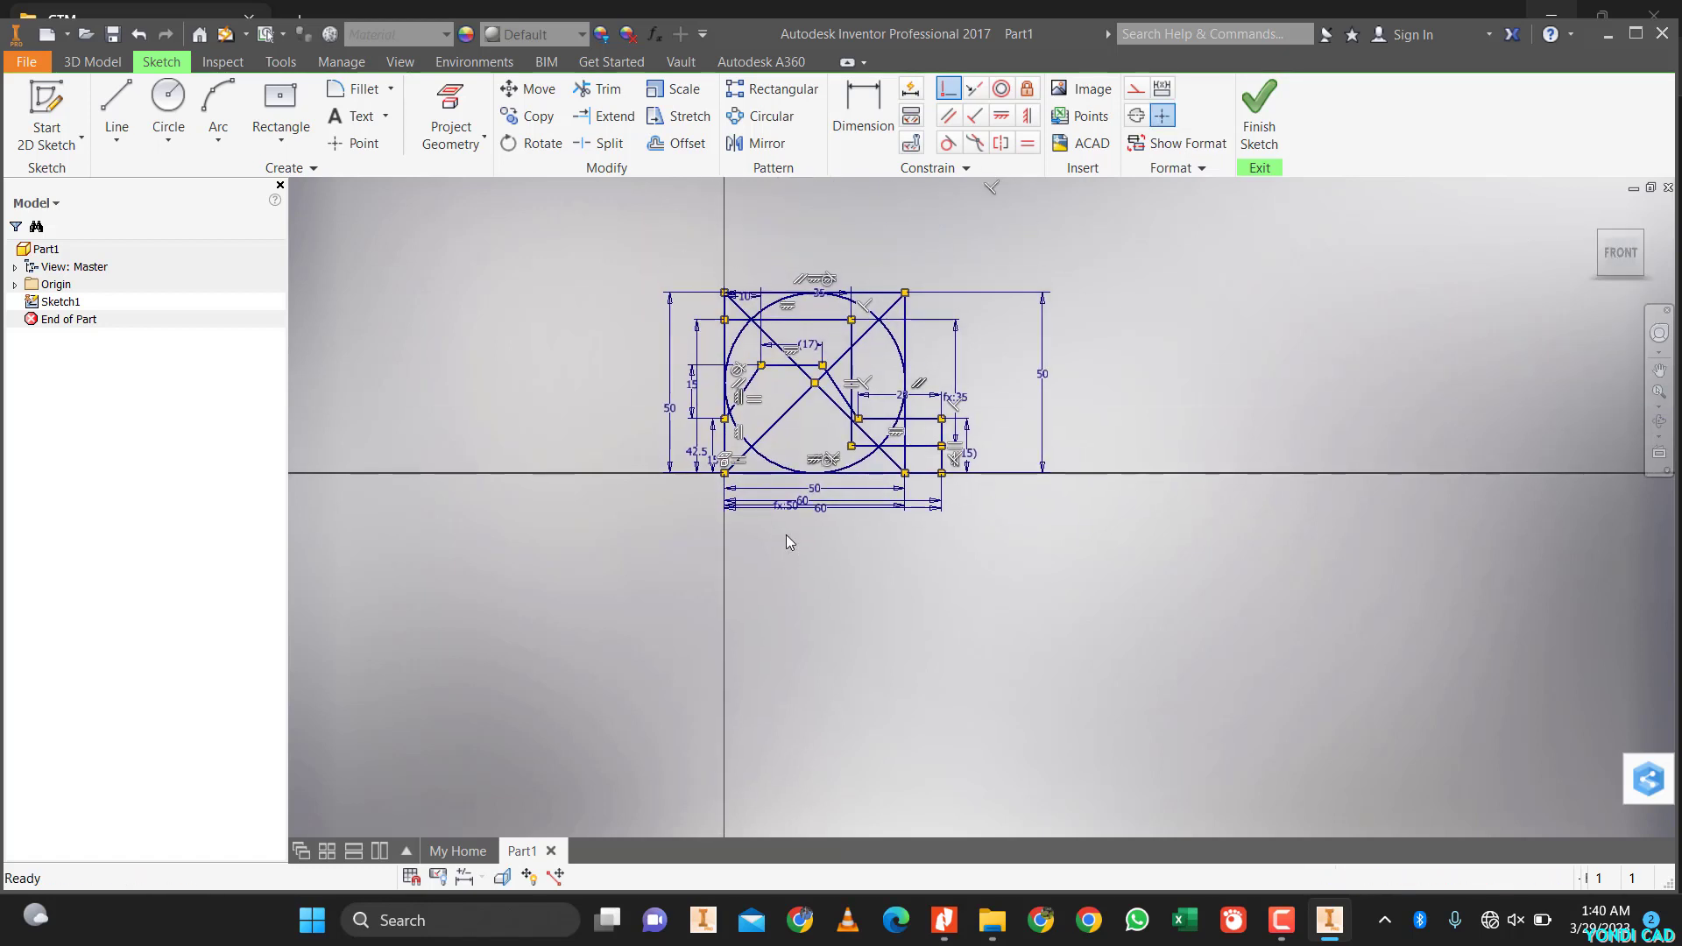
pyautogui.press('Escape')
# - Try to move the overlapping figures, select all sketch geometry, and finish the sketch
pyautogui.moveTo(573, 218); pyautogui.dragTo(1209, 712)
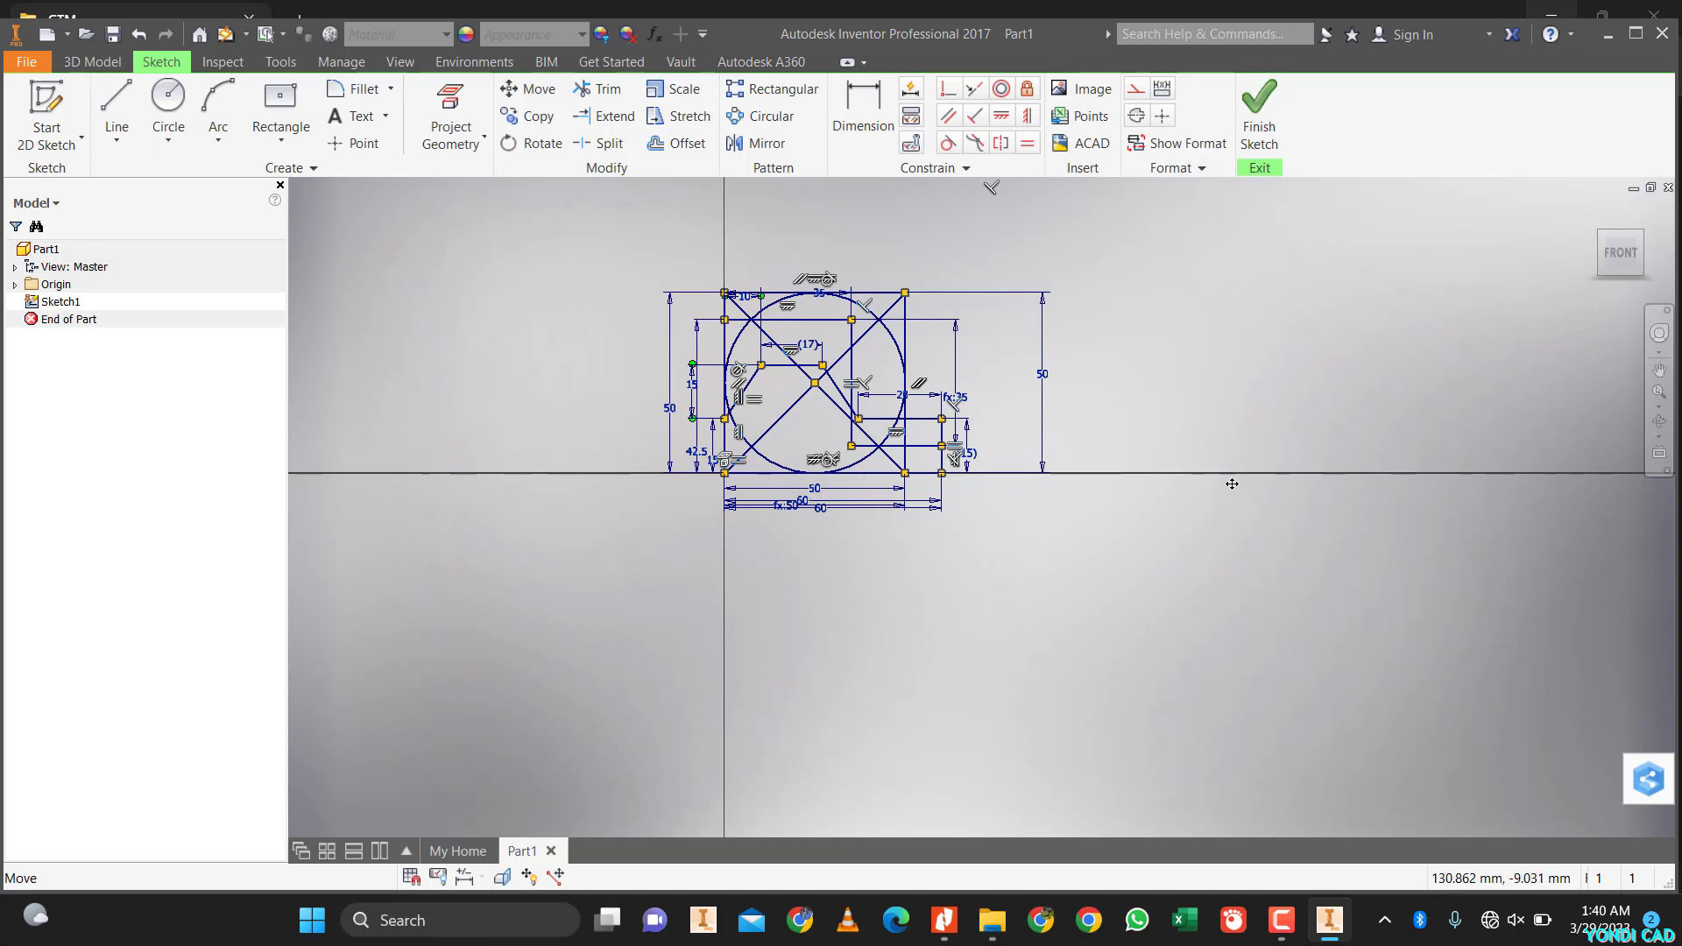
pyautogui.hotkey('ctrl', 'a')
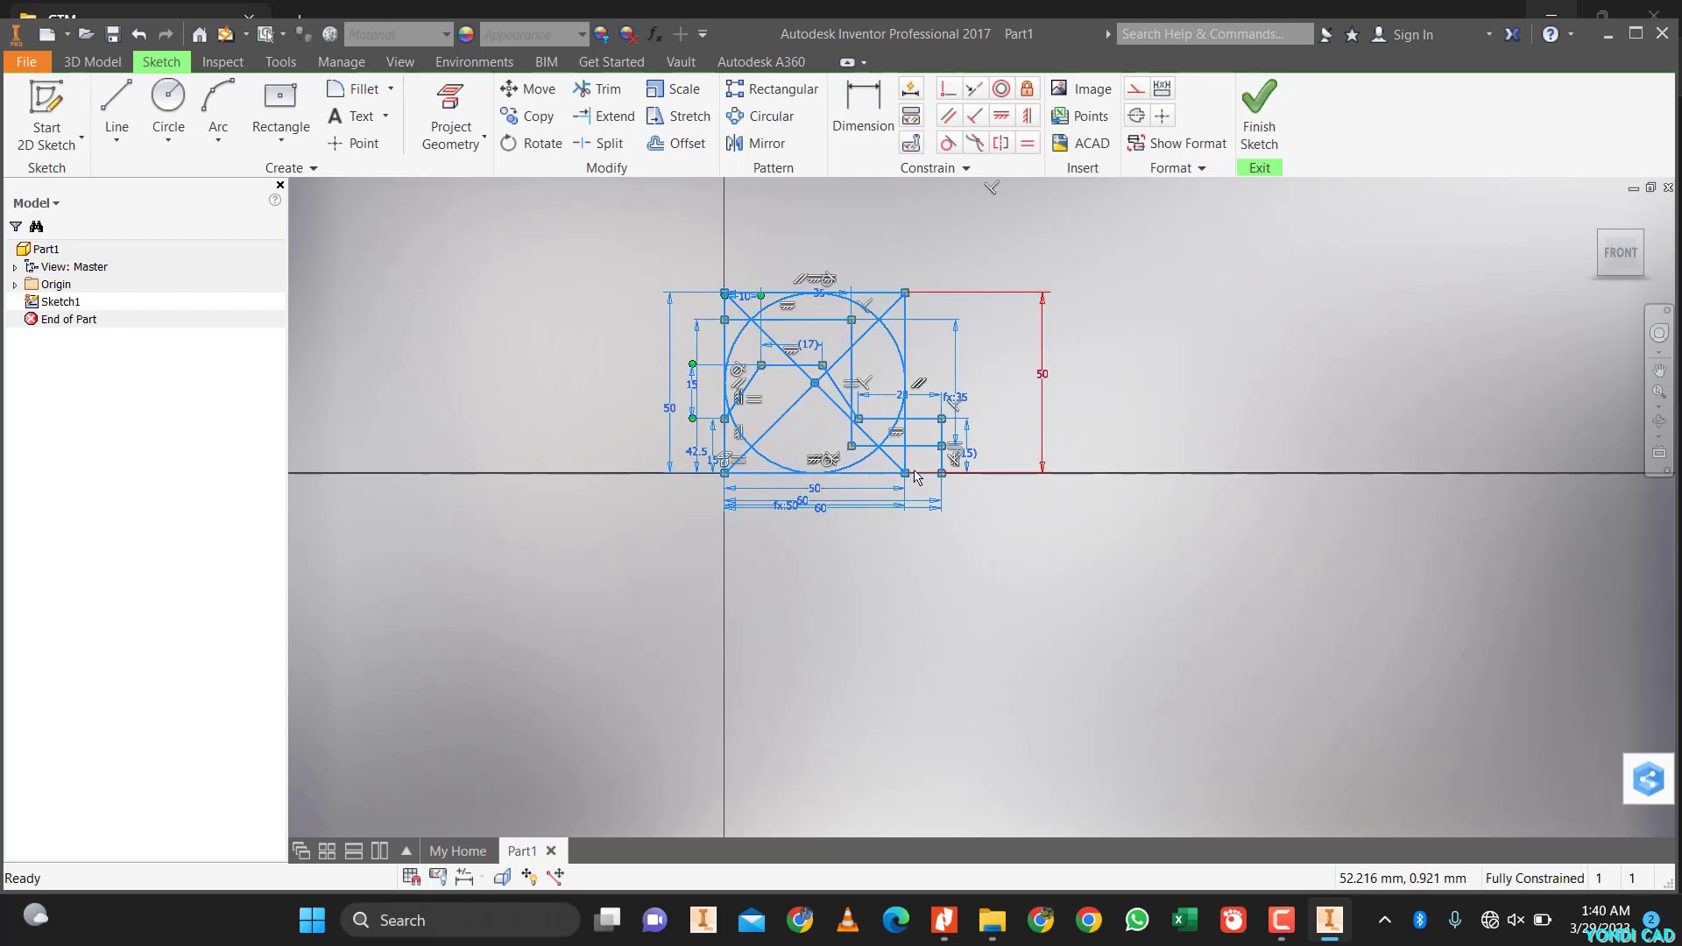
pyautogui.moveTo(915, 476)
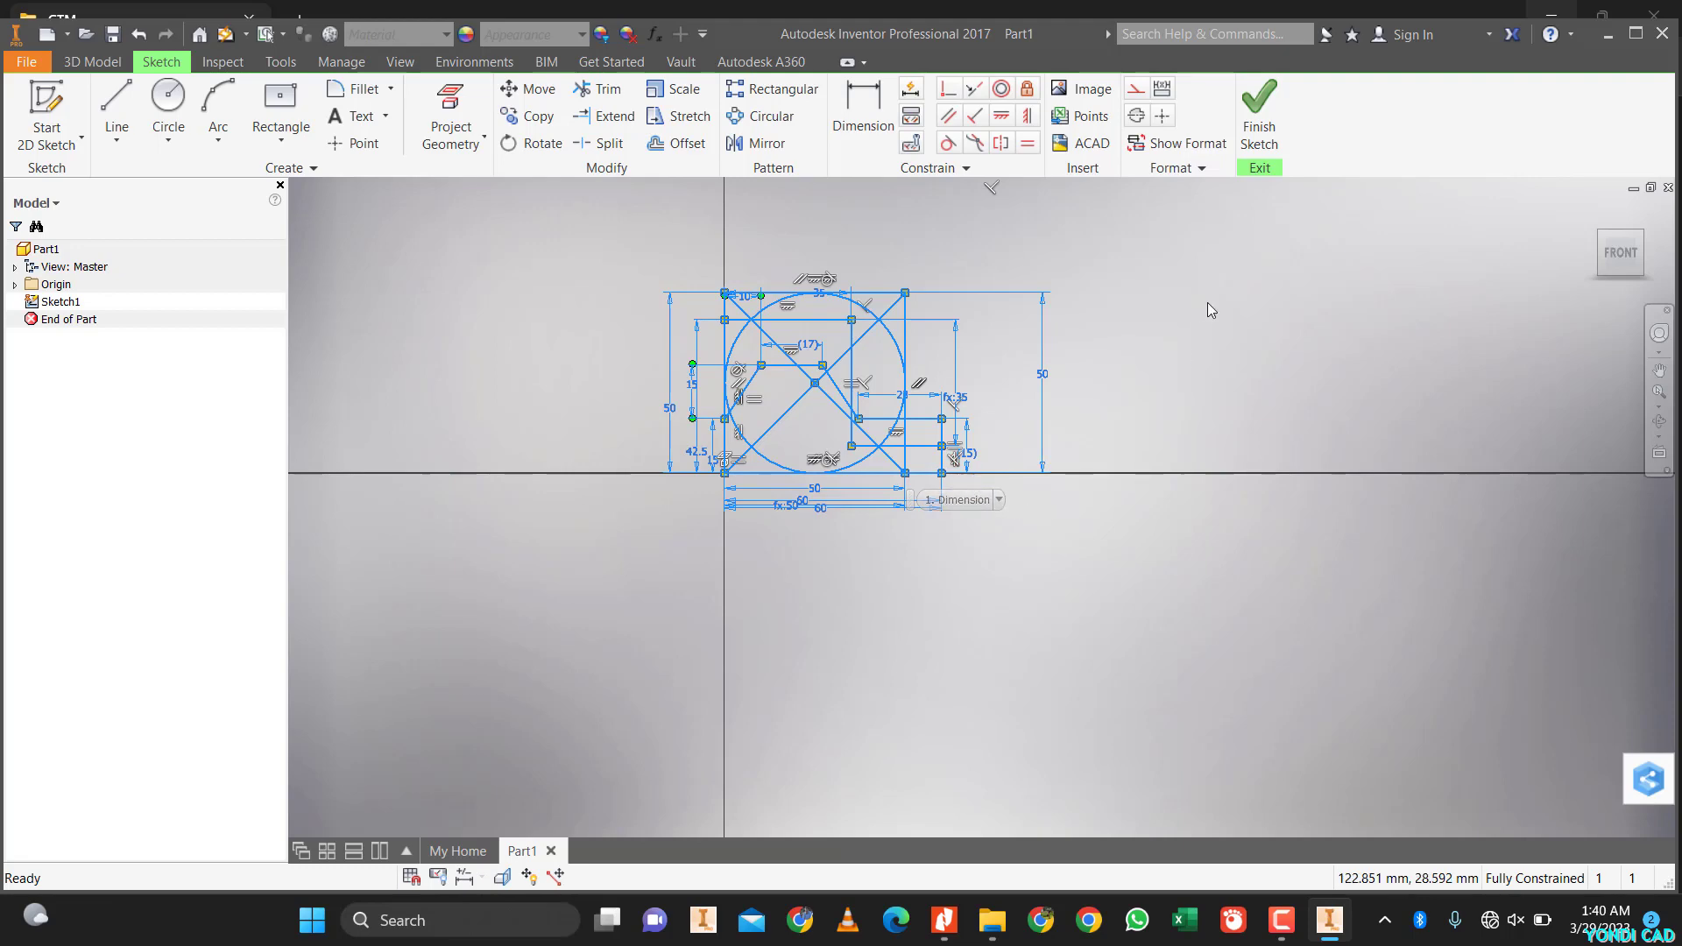
pyautogui.click(1259, 109)
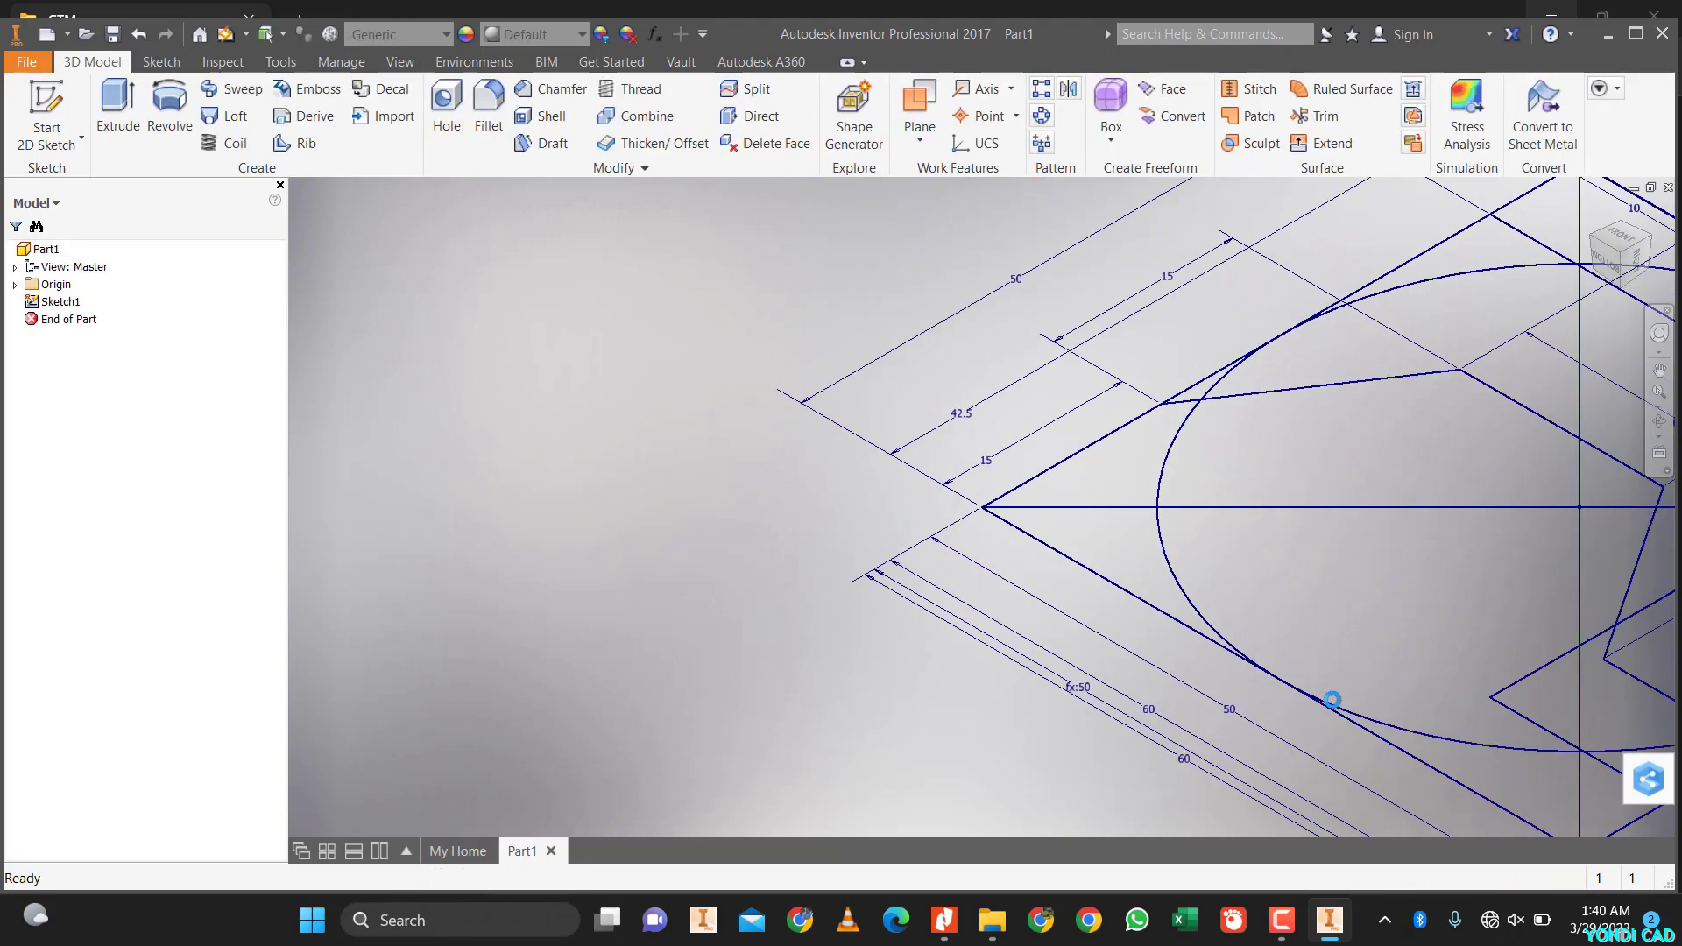